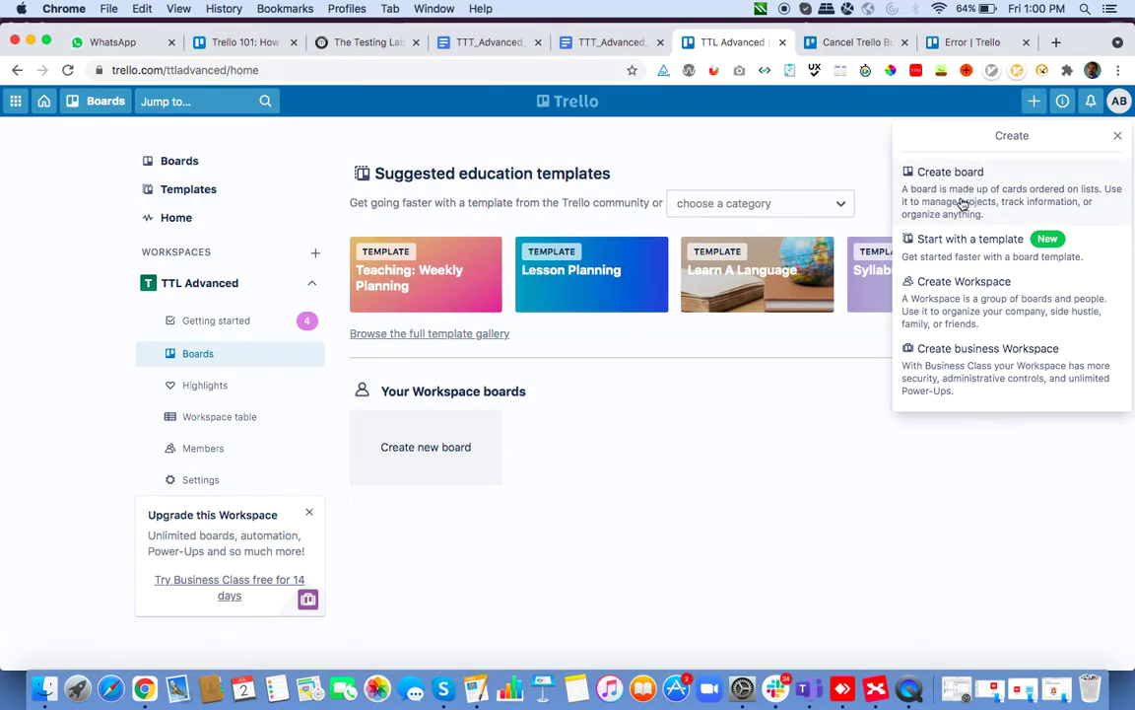
- Close the create options and open the Trello boards overview and boards list to review ways of creating a board
click(571, 482)
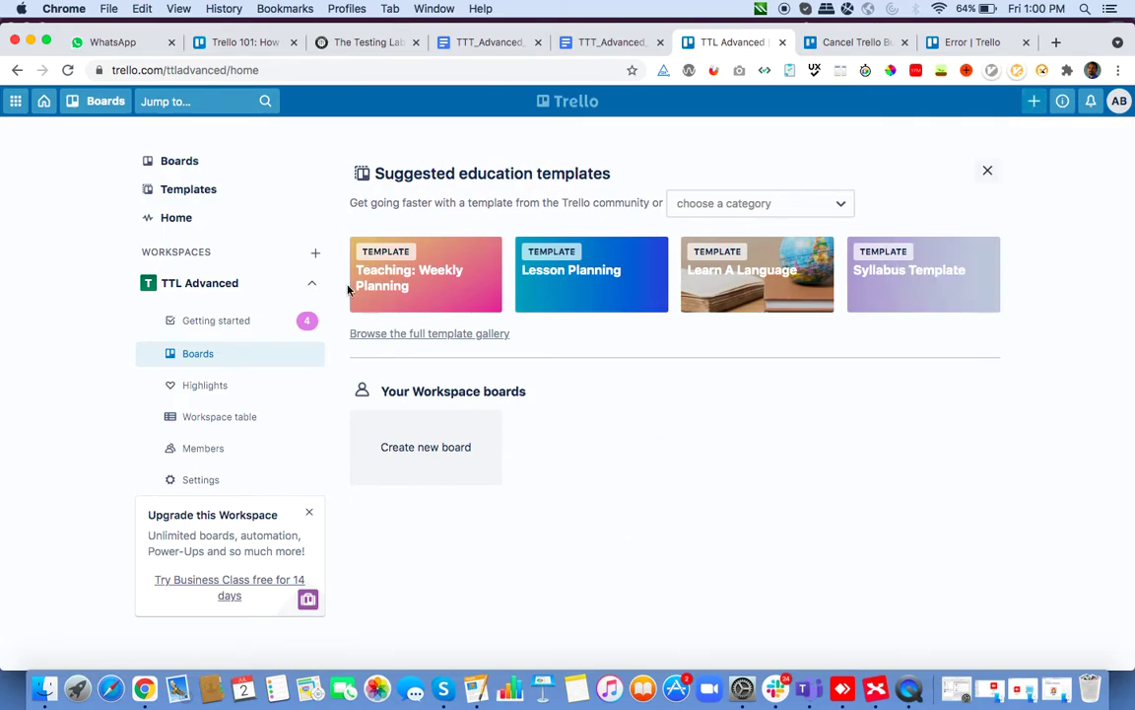
click(179, 161)
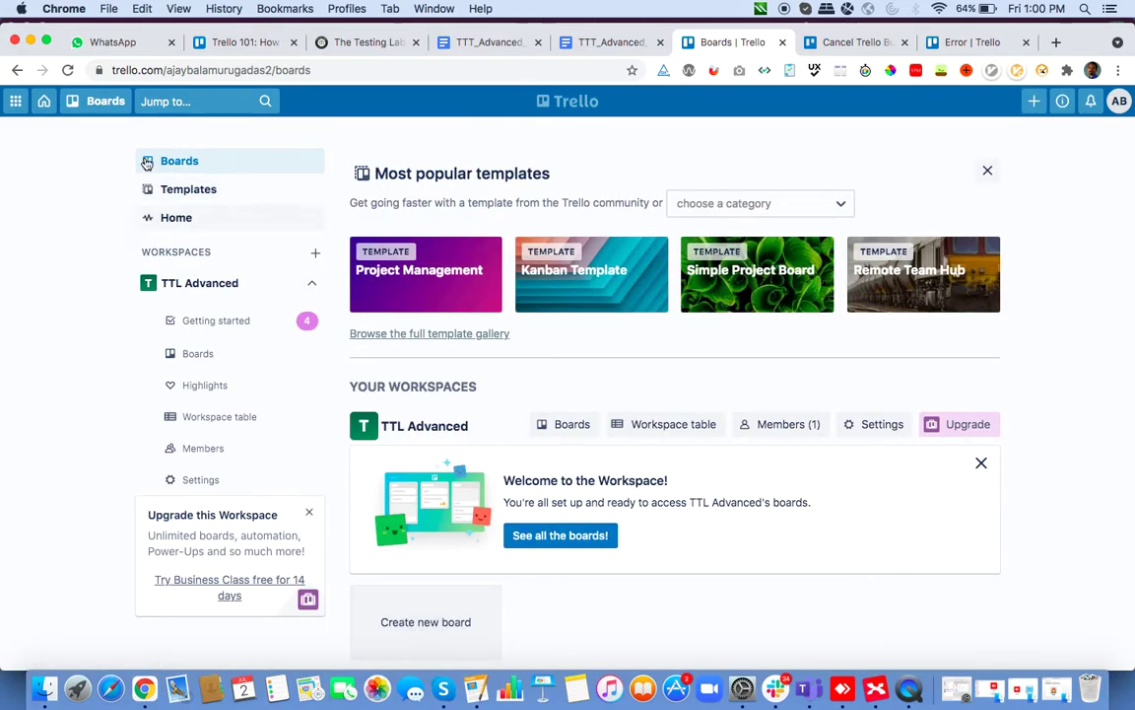
click(99, 103)
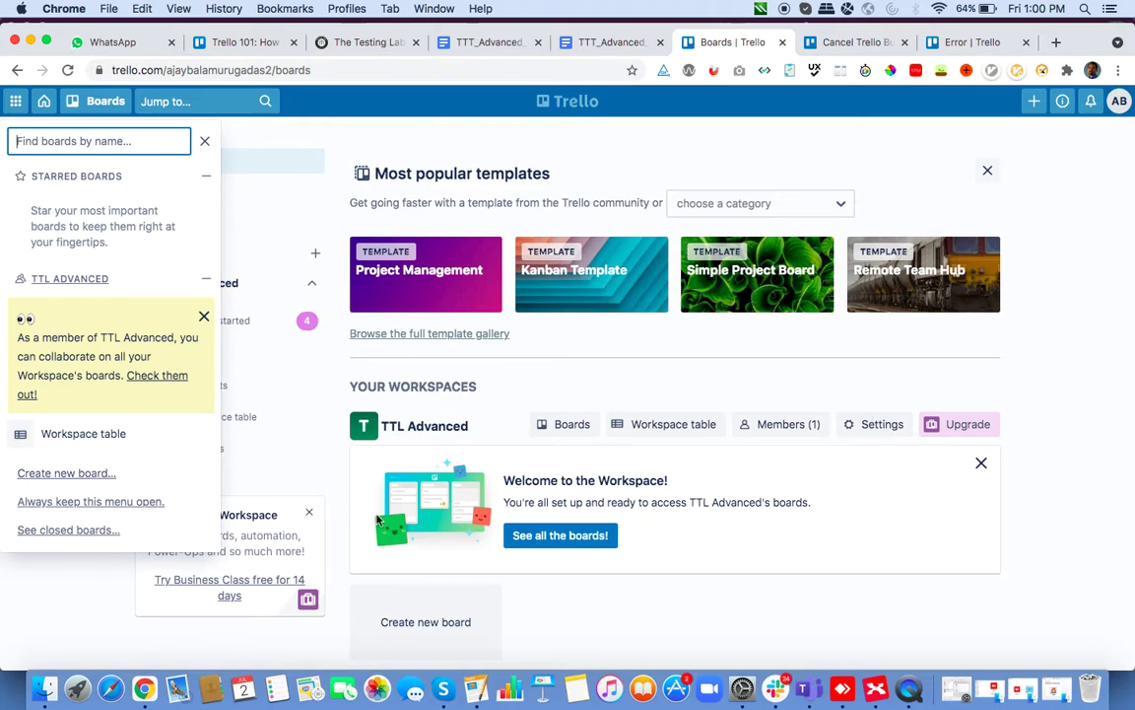
- Switch to the XMind map and add the subtopics "Top Right (+)" and "Boards (Block)" under Create Board
click(877, 689)
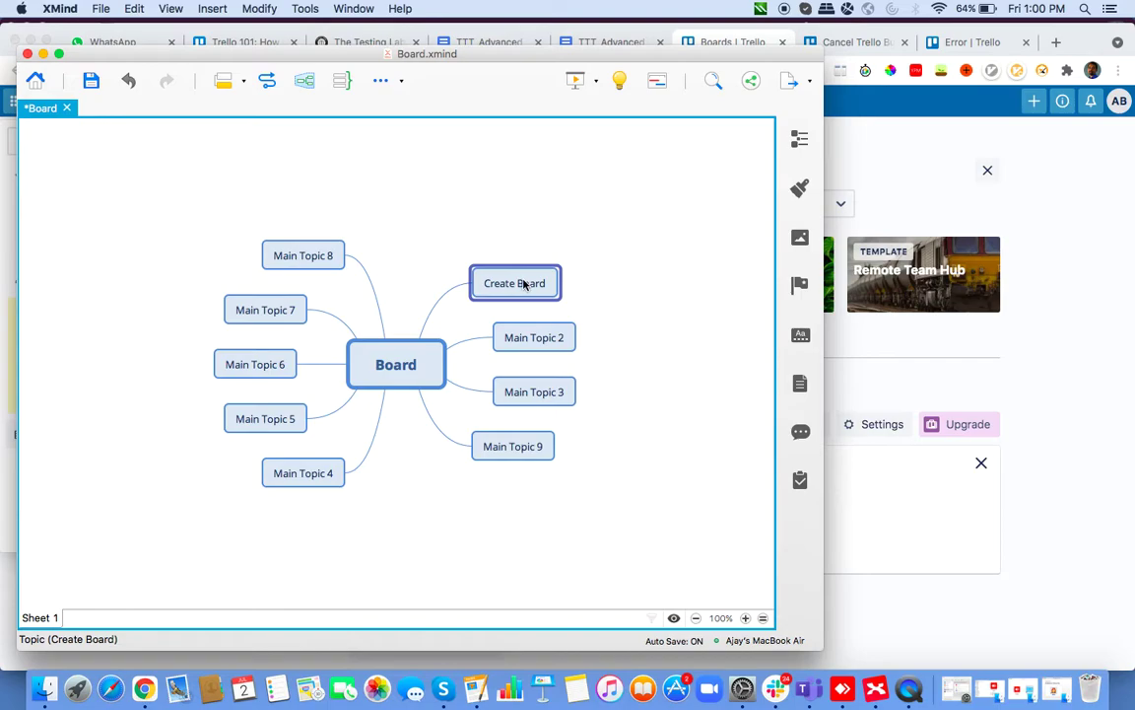
key(Tab)
text(To)
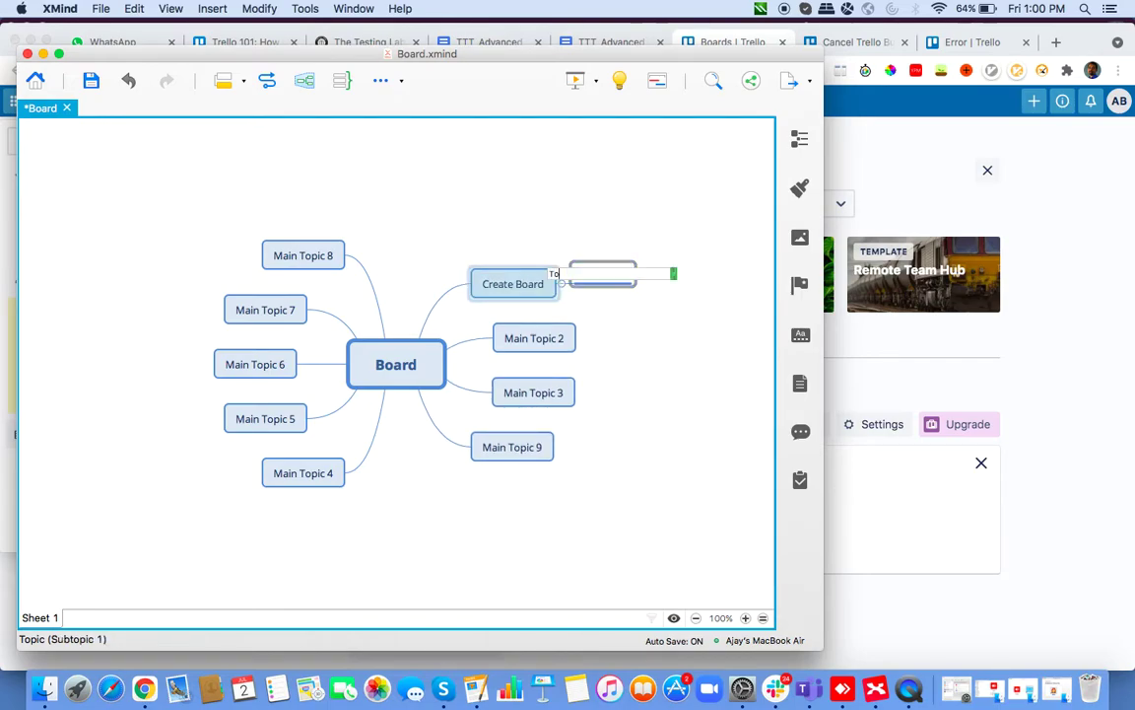
text(p Right (+)
key(Return)
text(Boards)
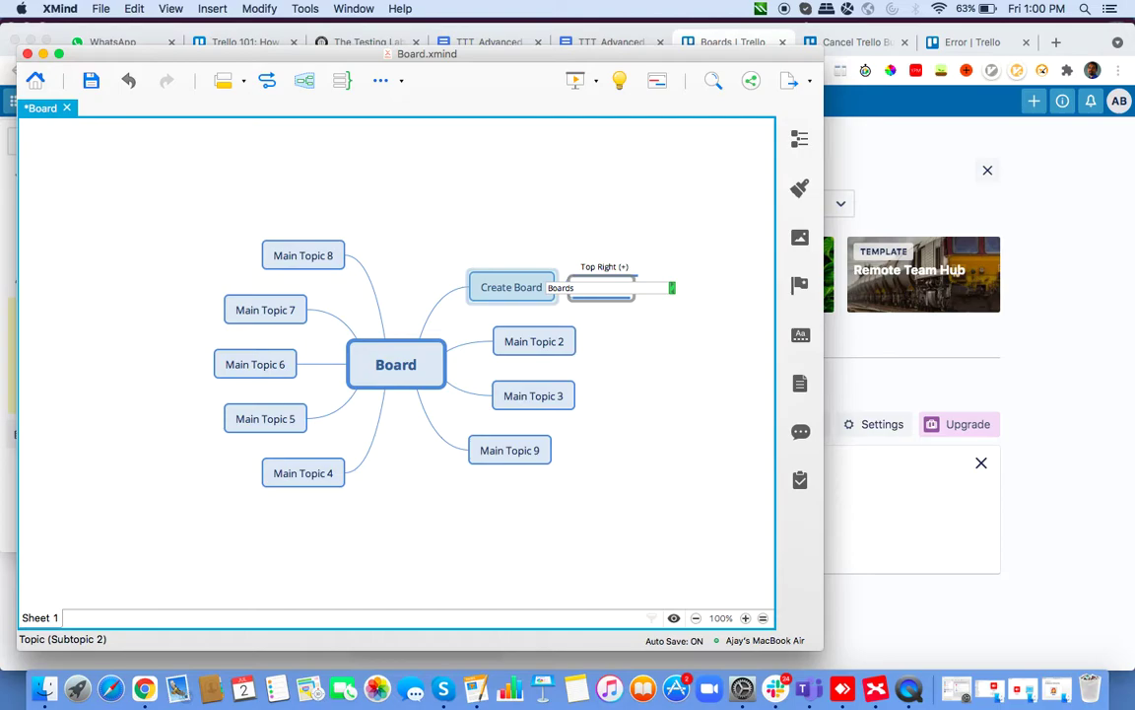
key(super+Tab)
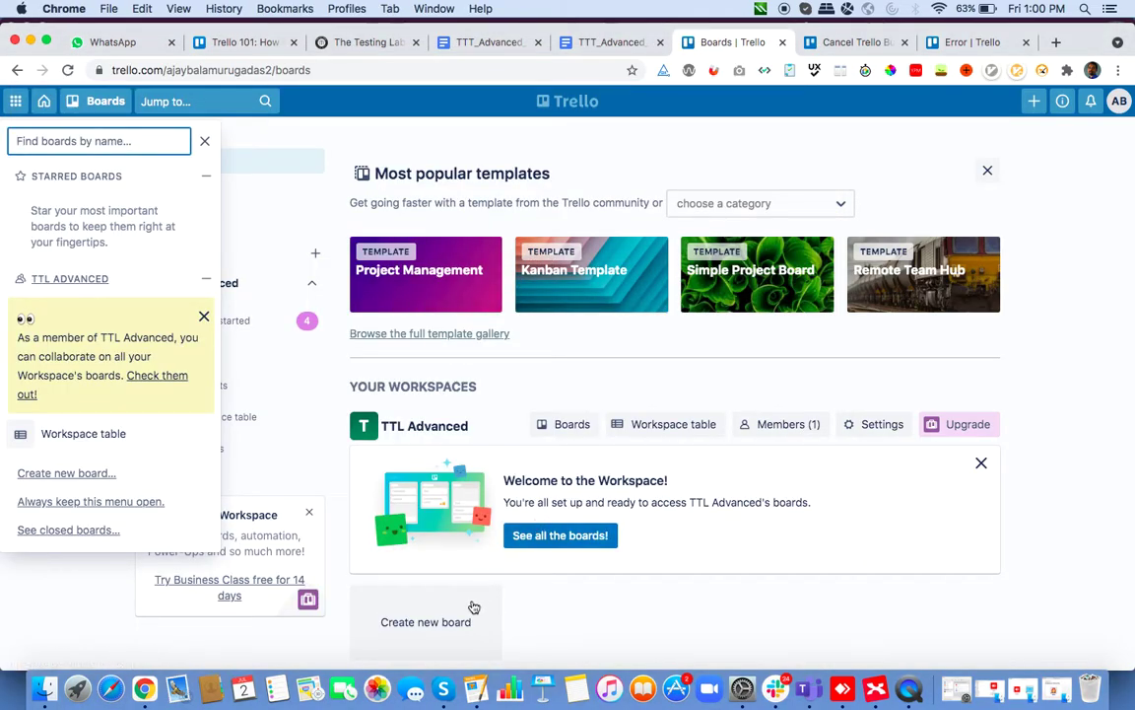
key(super+Tab)
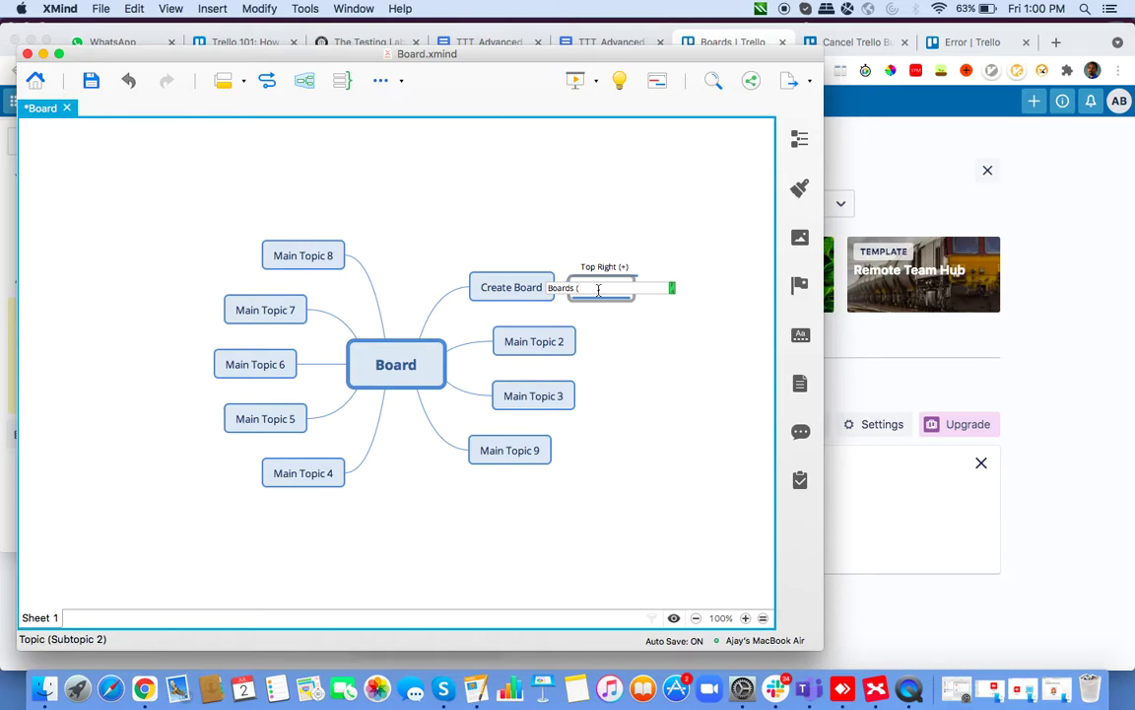
text(lock))
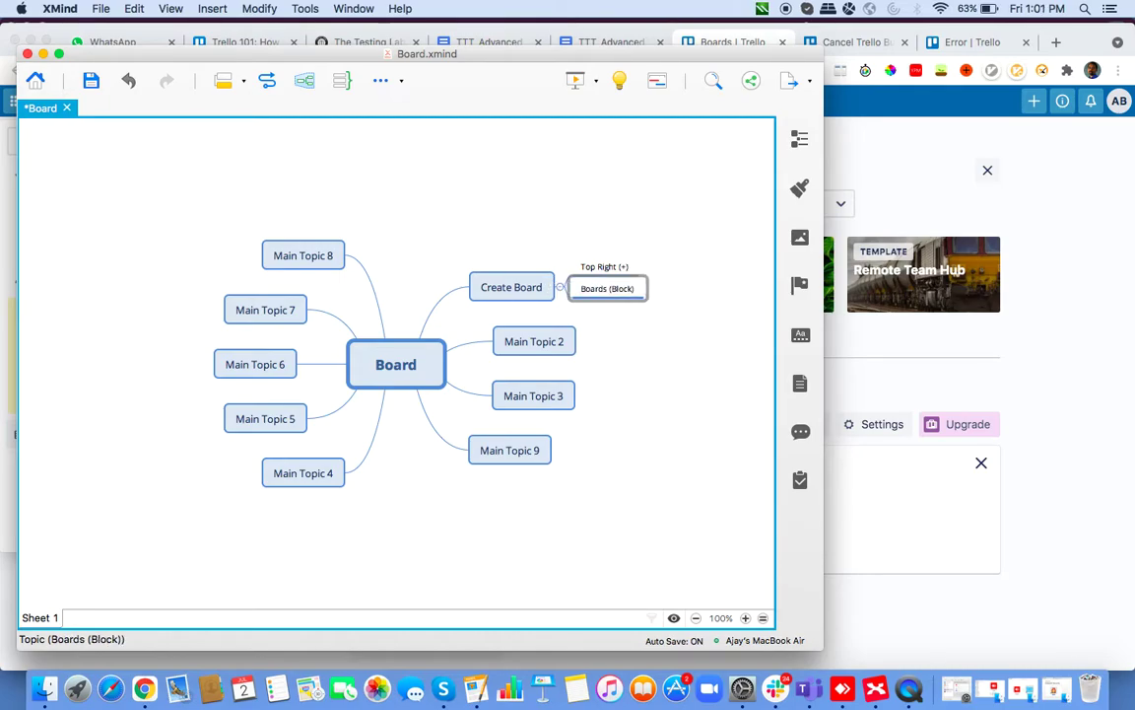
- Check the new-board link in Trello's boards list and add the subtopic "Boards (Link)" under Create Board in XMind
key(super+Tab)
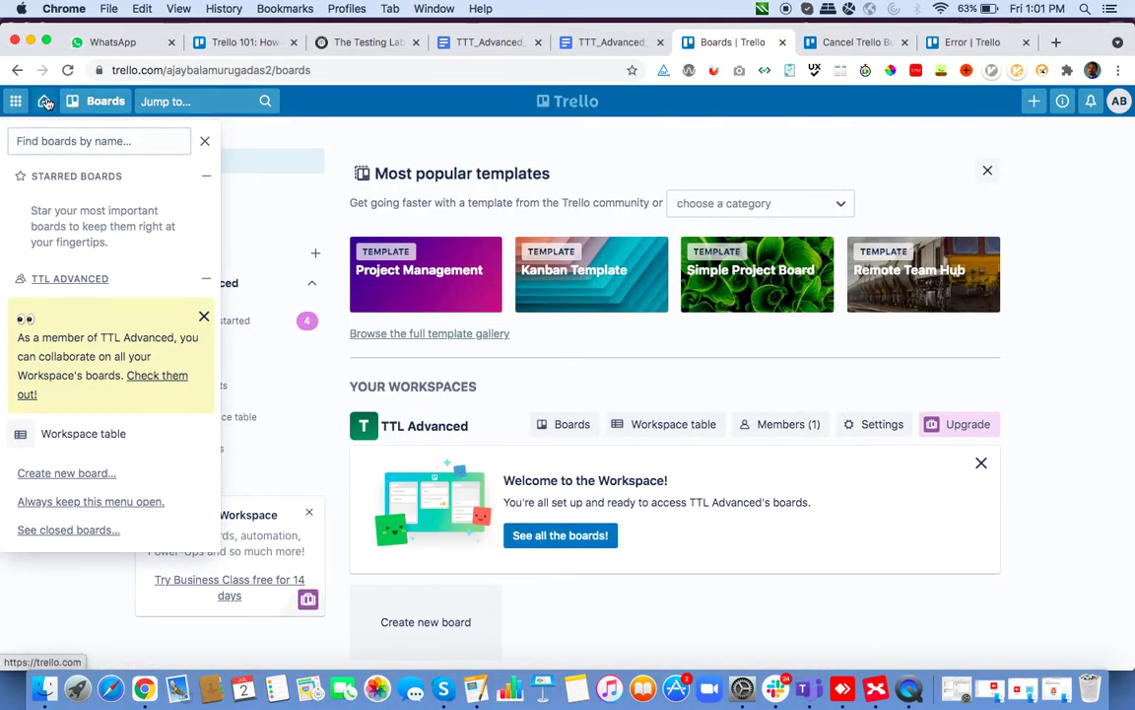
click(91, 102)
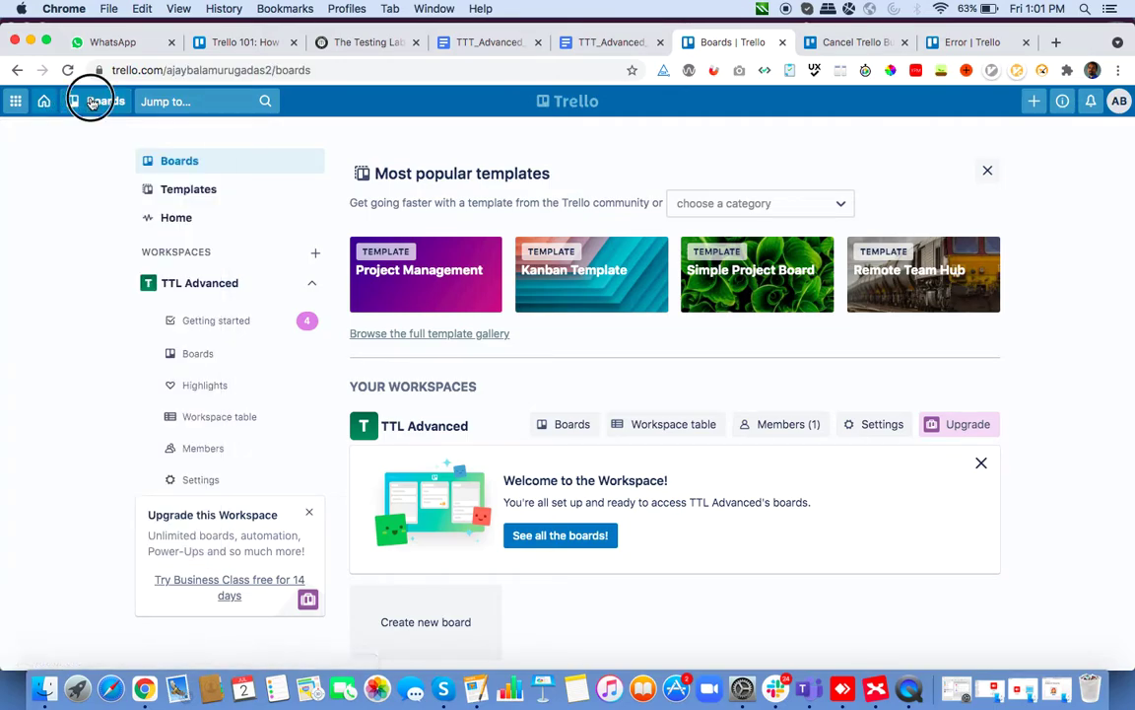
click(91, 102)
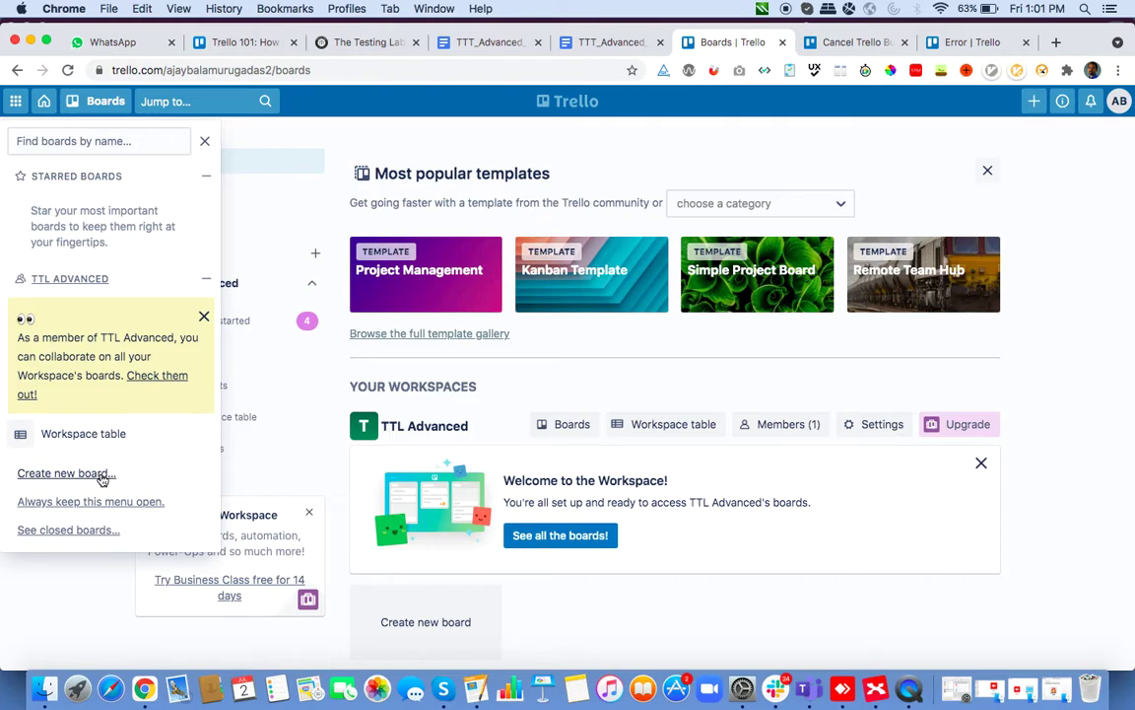
key(super+Tab)
key(Return)
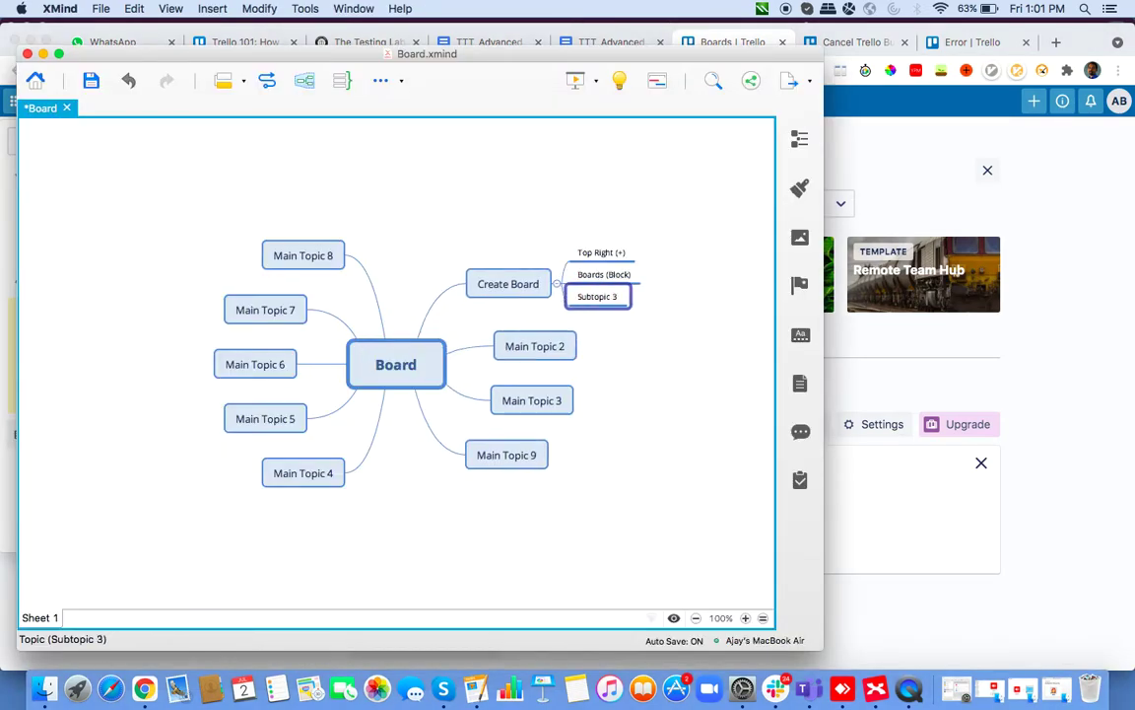
text(Boards (Link)
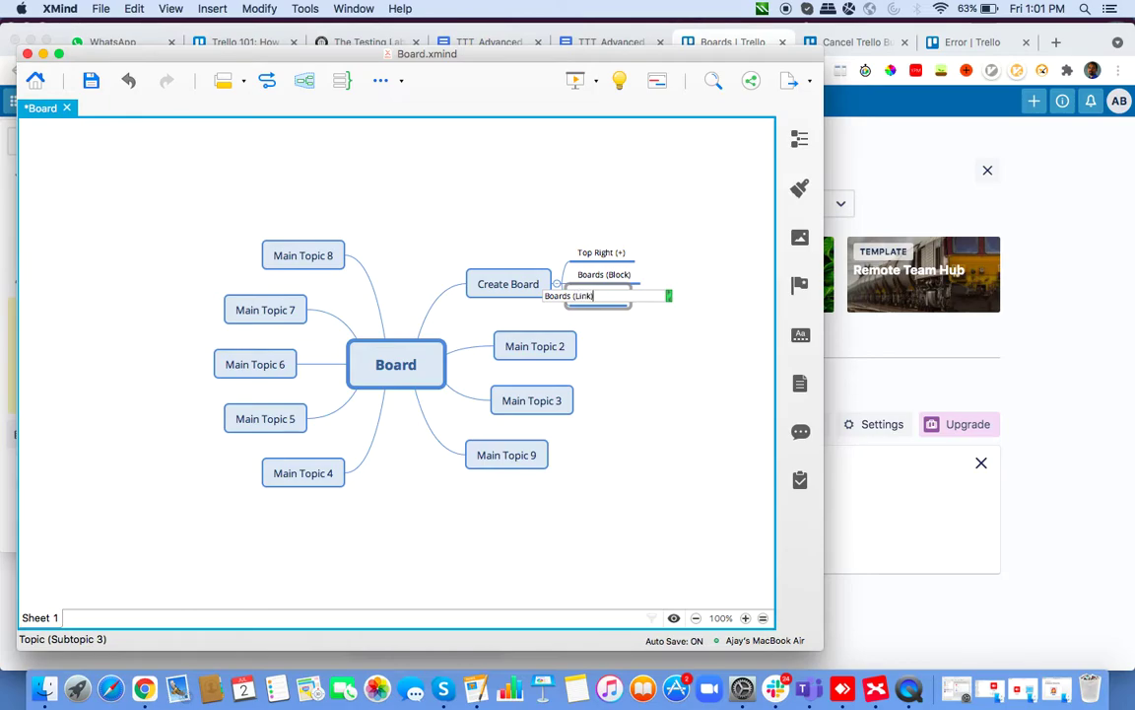
key(Return)
click(686, 353)
- Switch to Trello and examine the Atlassian product switcher and the board creation form reached from the create-new-board link and tile
key(super+Tab)
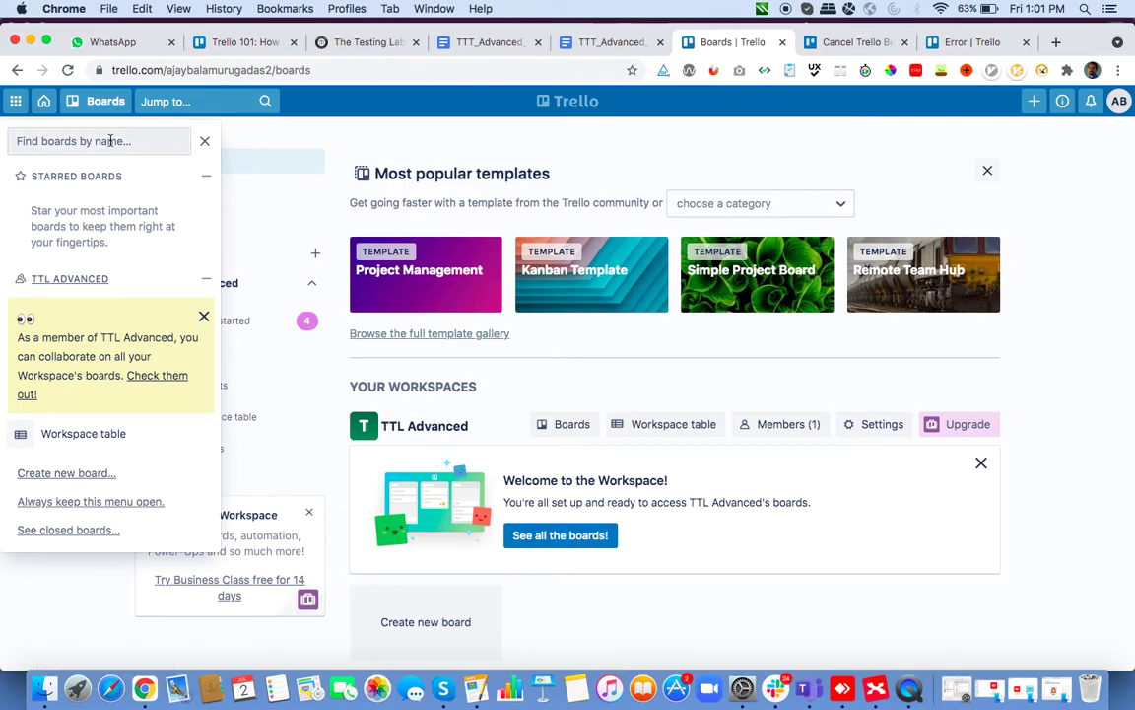
click(17, 104)
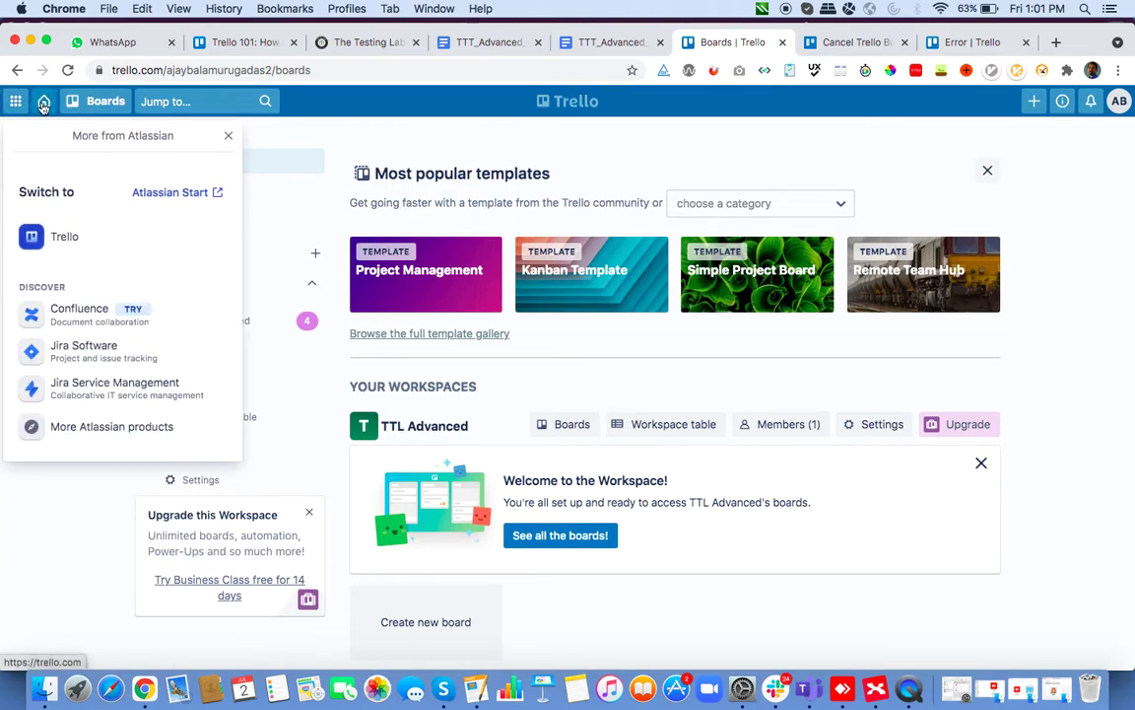
click(43, 106)
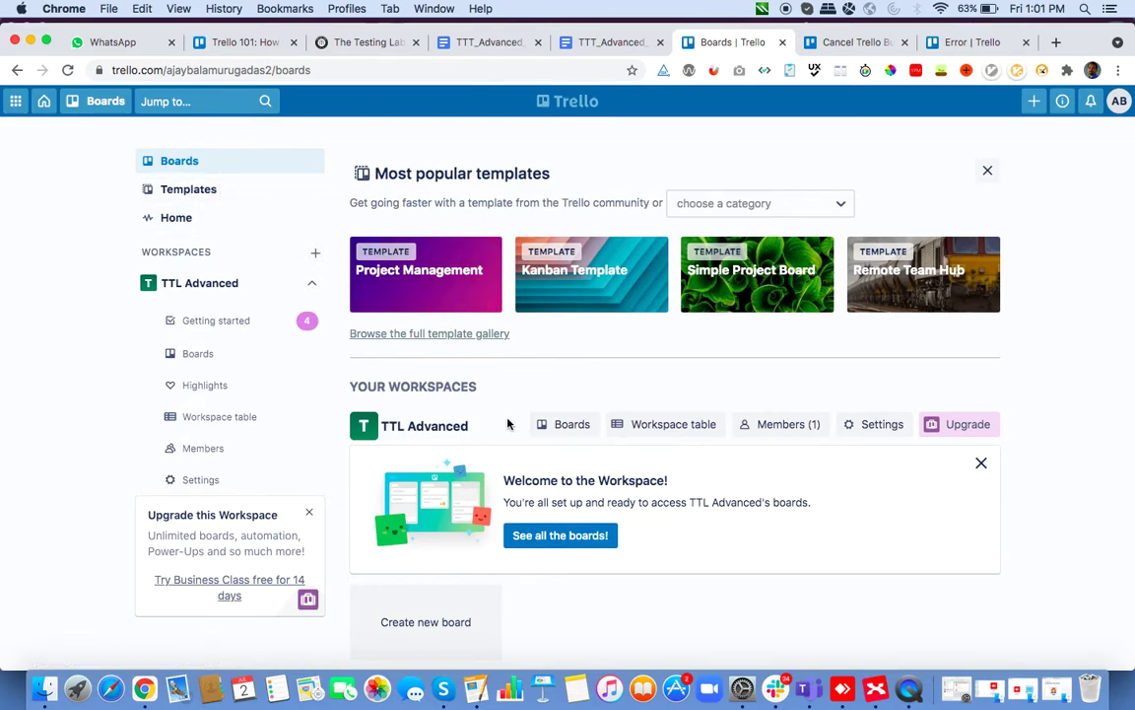
click(98, 104)
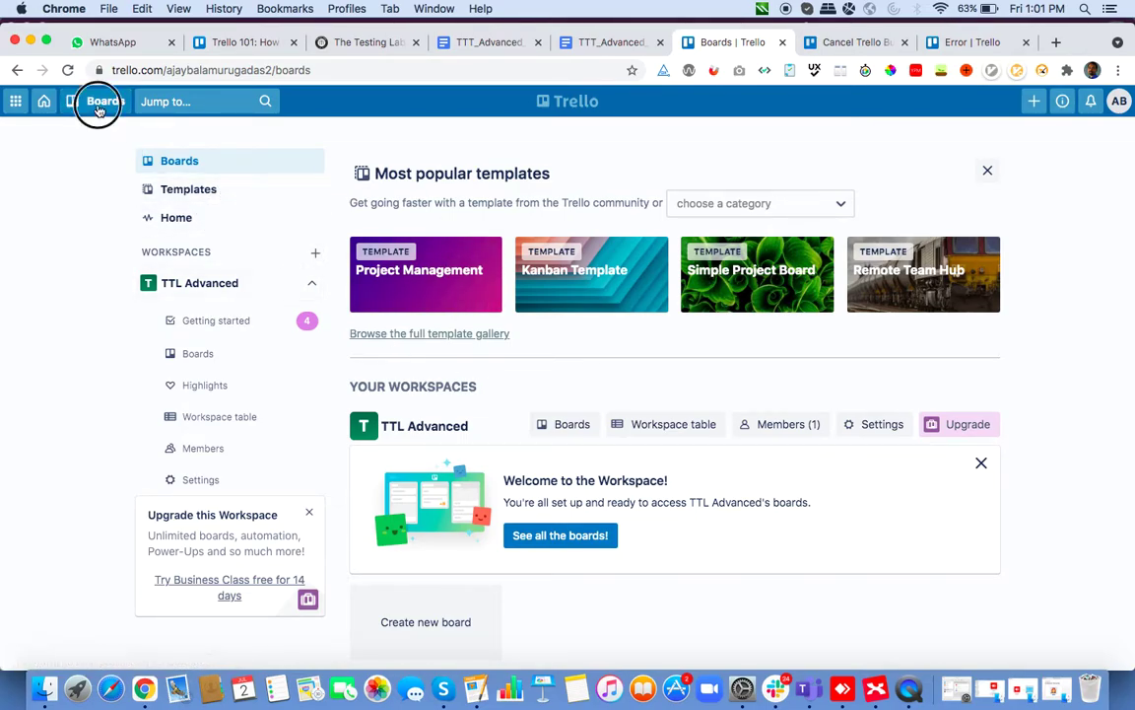
click(66, 473)
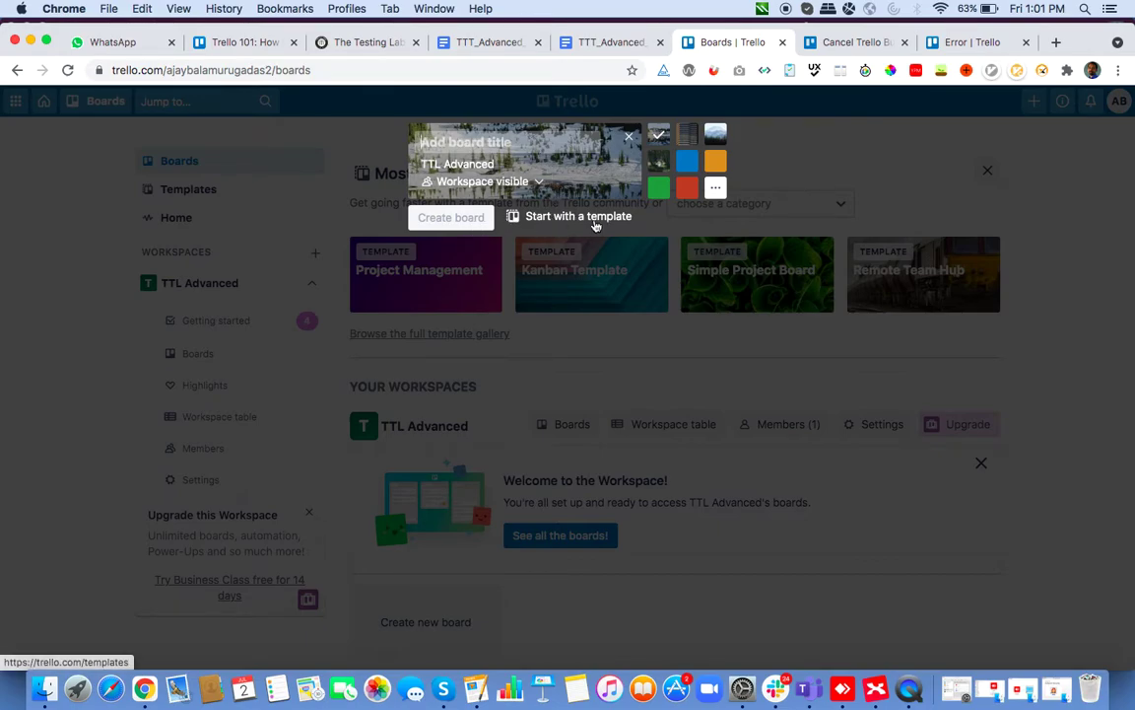
click(813, 172)
click(426, 625)
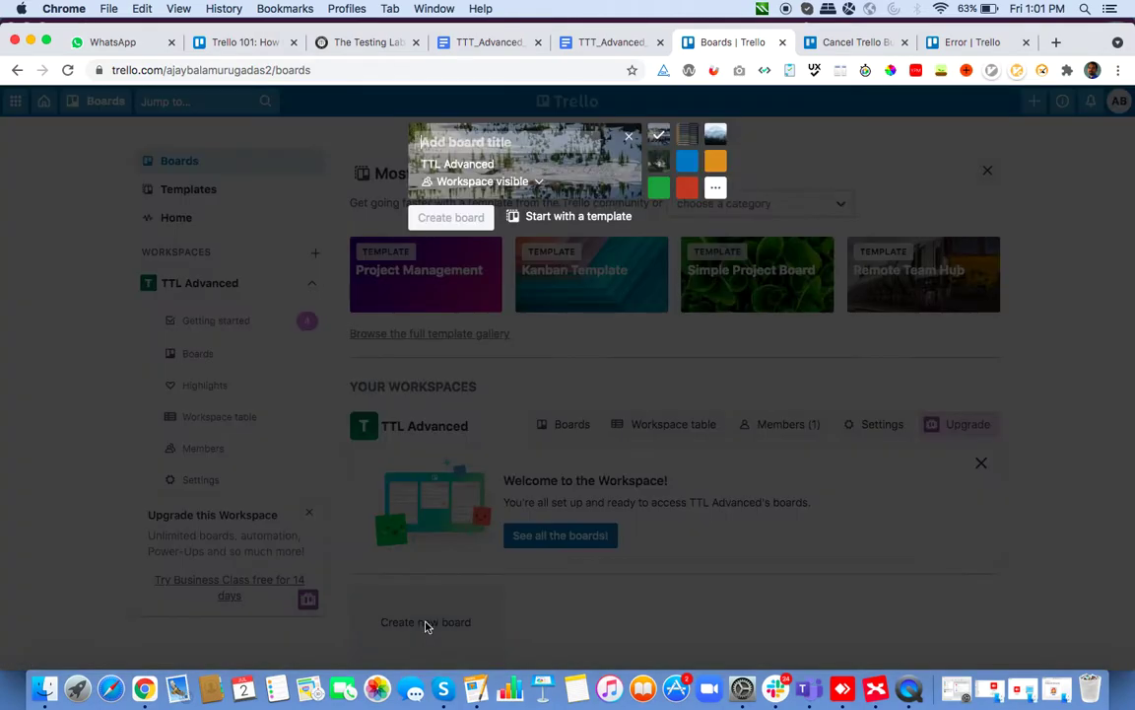
click(425, 625)
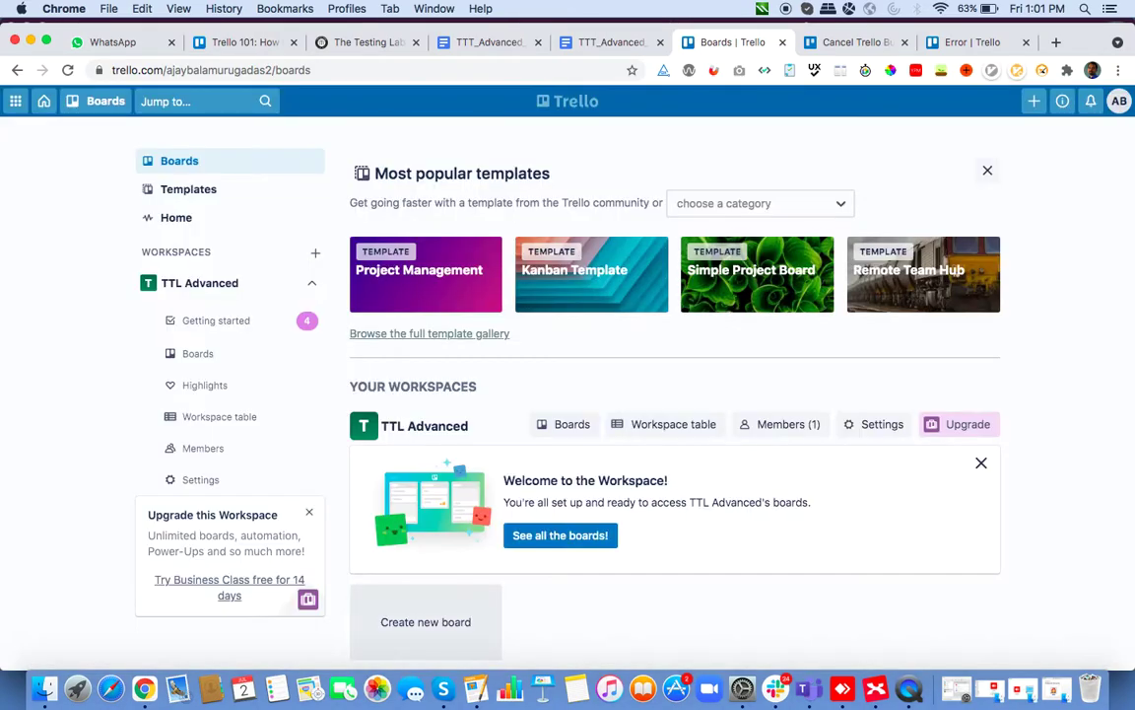
- Open the board creation form from the create options and capture a screenshot of the form with its background choices
click(1035, 103)
click(947, 177)
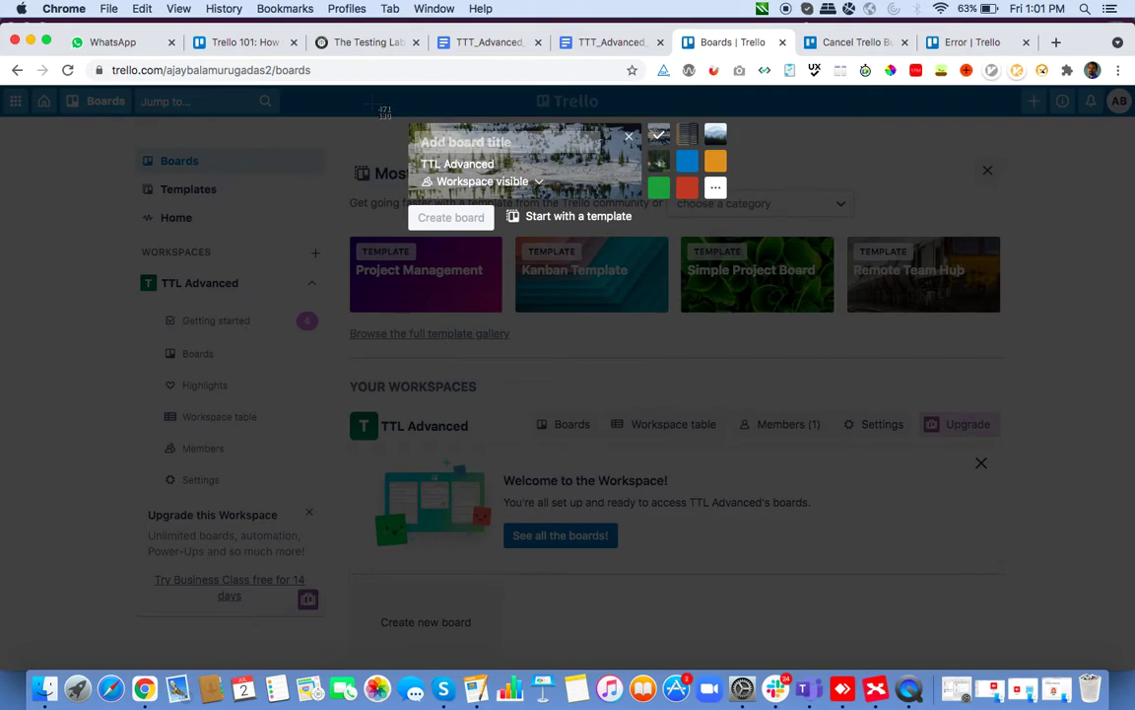
drag(375, 103, 725, 238)
- Switch to XMind and rename Main Topic 2 as "Default Option"
key(super+Tab)
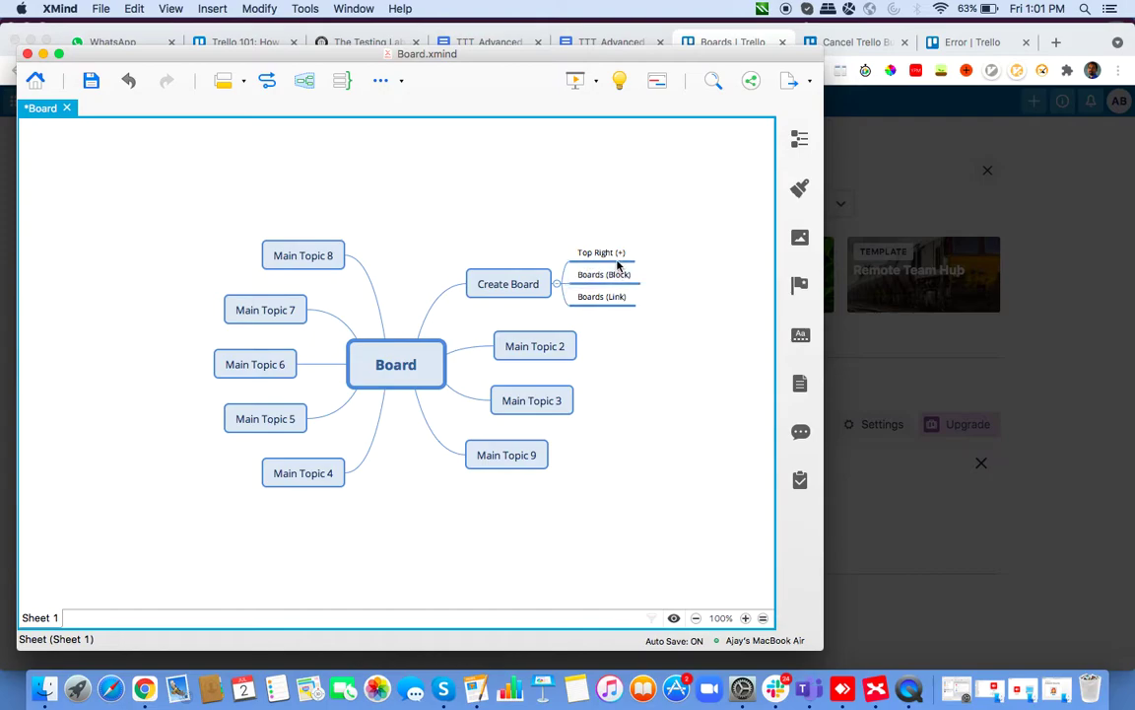
click(554, 348)
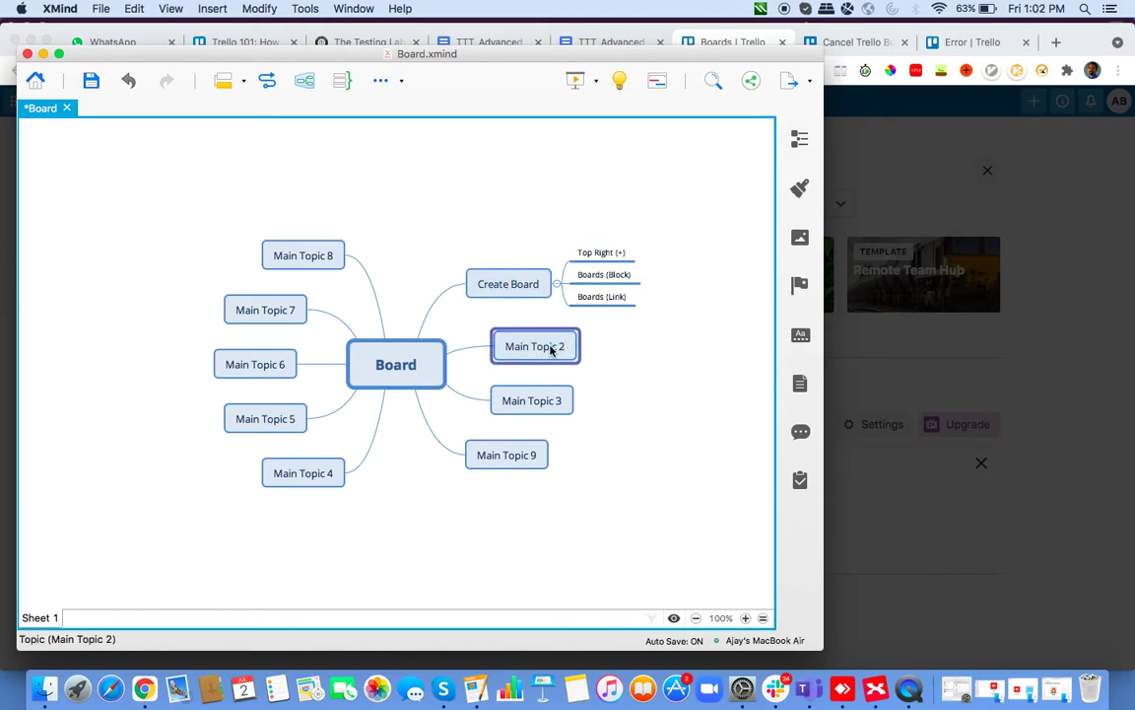
text(Default)
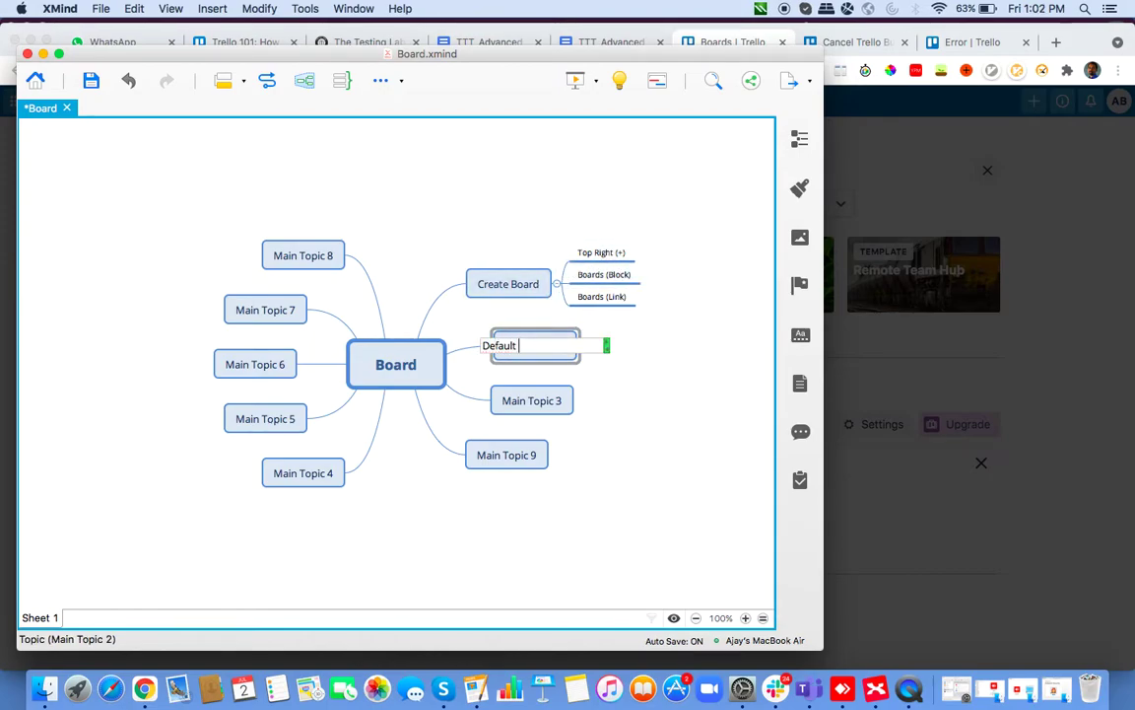
key(Return)
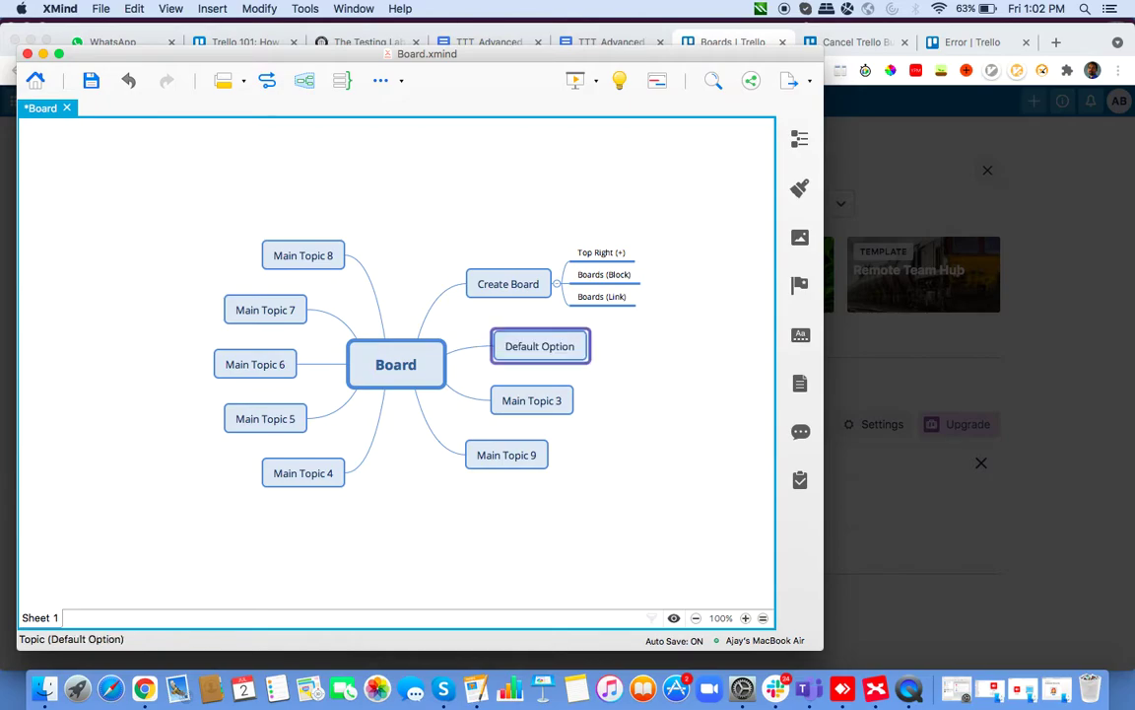
- Add a subtopic under Default Option and insert the desktop image "Screen Shot 2021-07-02 at 1.01.54 PM" into it
key(Tab)
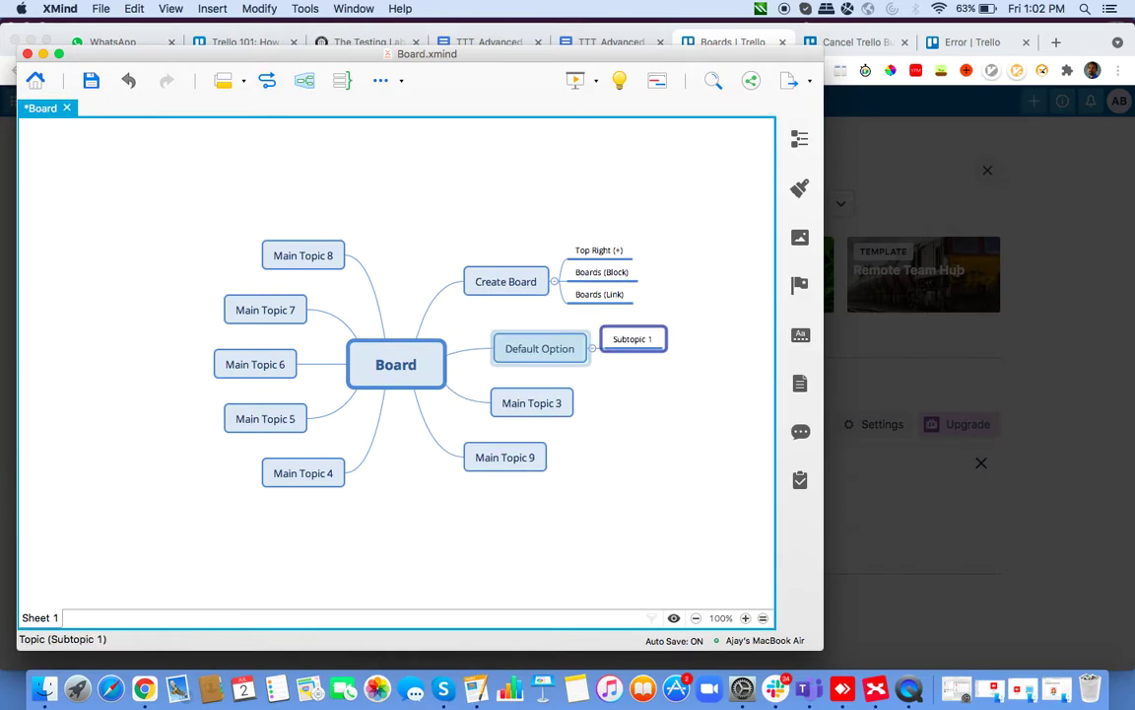
key(super+o)
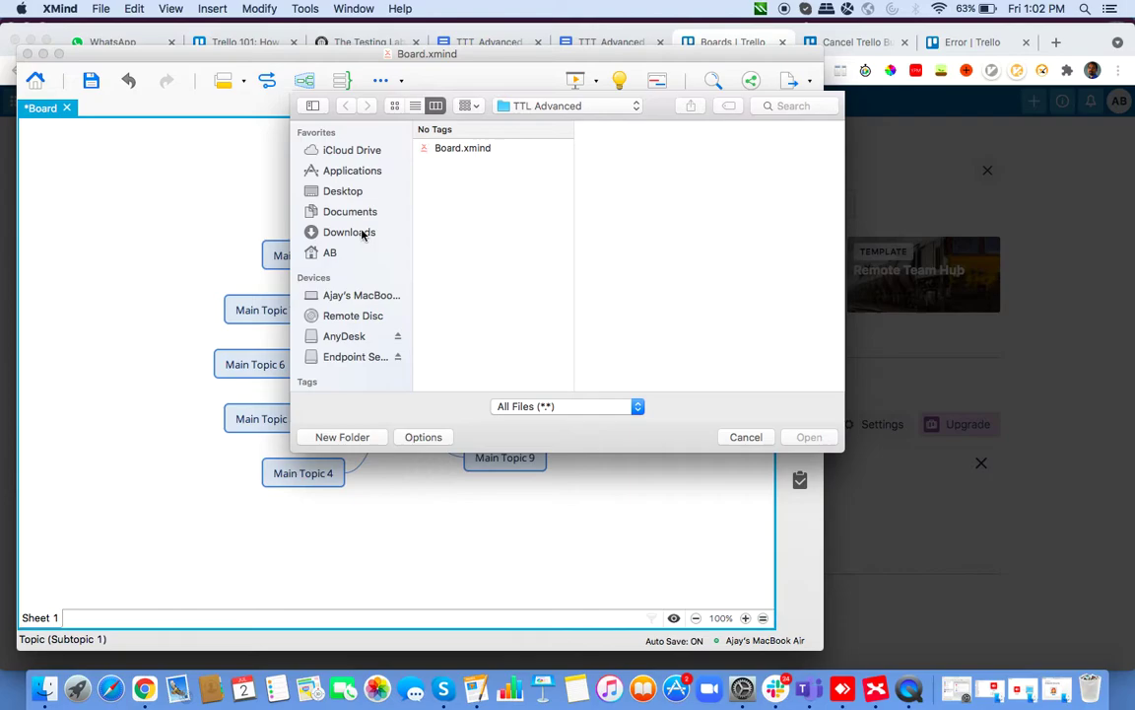
click(344, 190)
scroll(507, 316, down, 2)
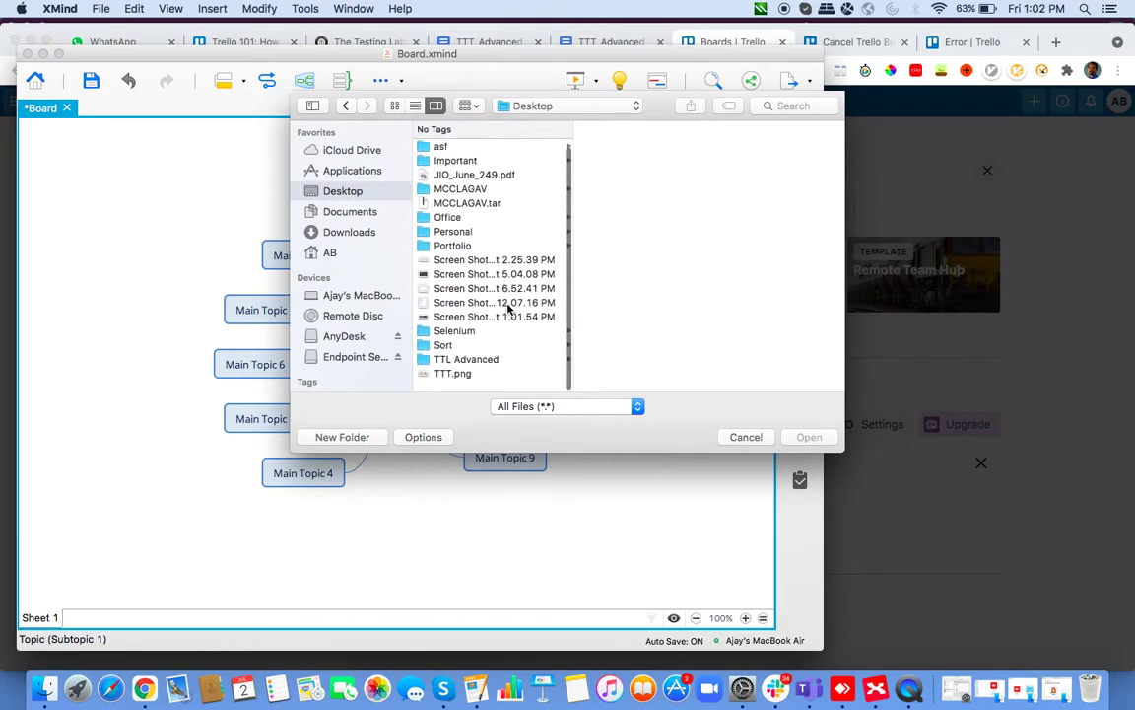
click(498, 327)
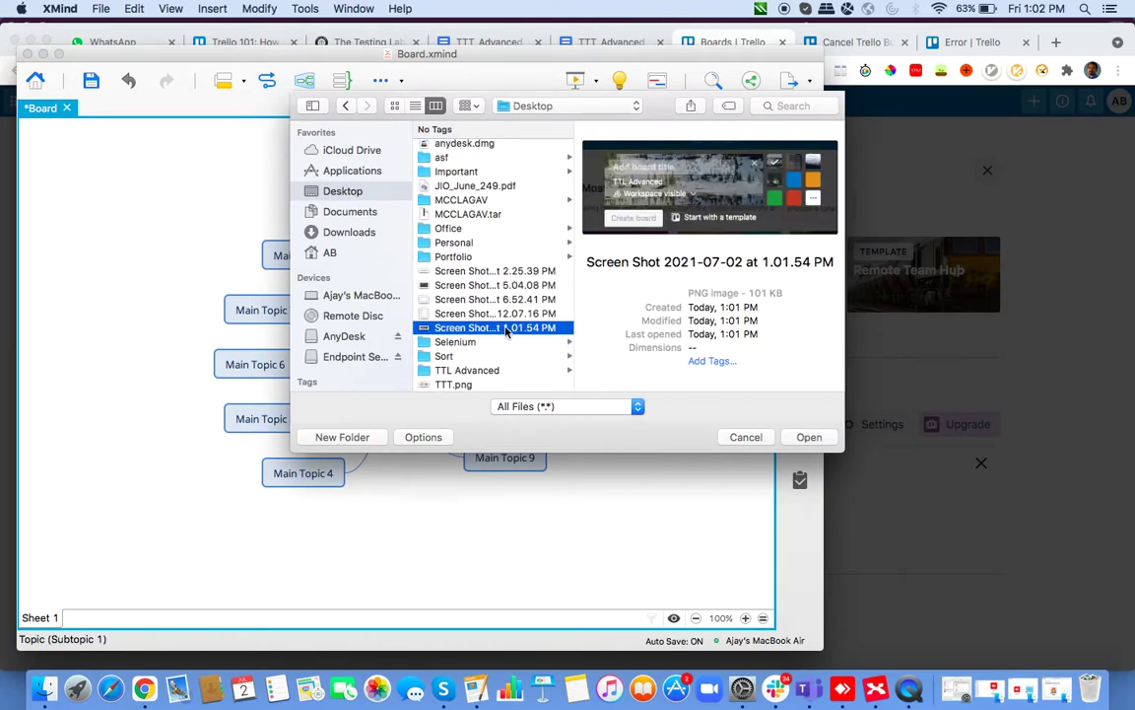
double_click(506, 329)
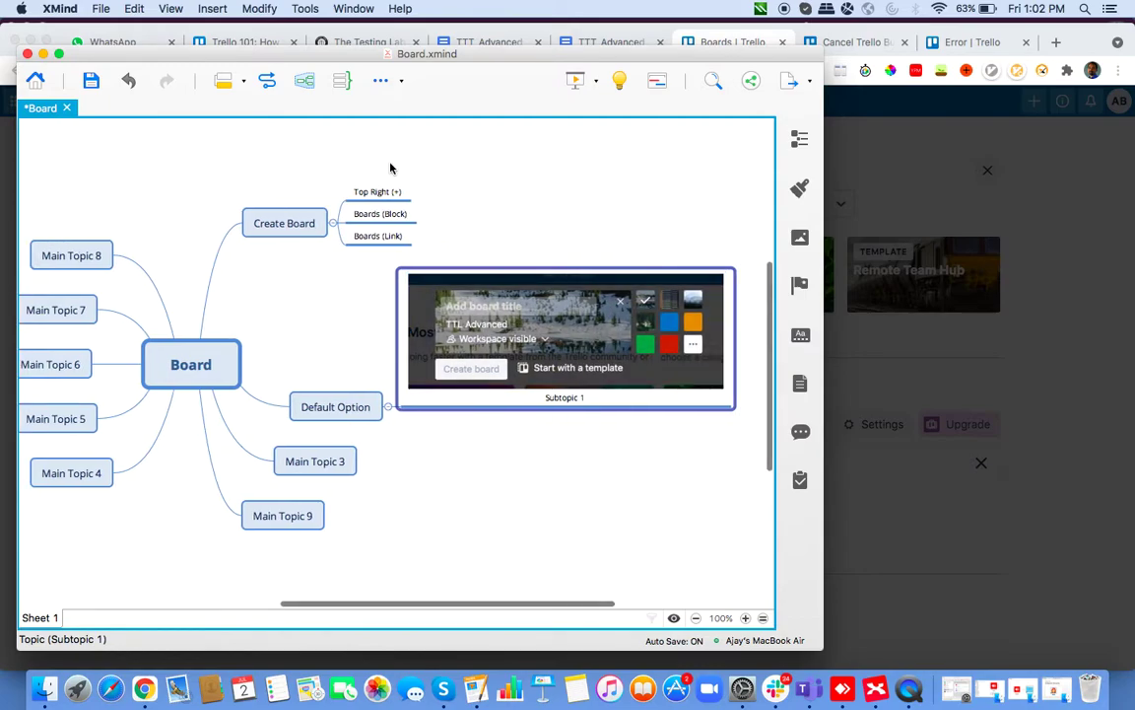
- Draw a relationship from the "Top Right (+)" subtopic to the subtopic containing the board form screenshot
click(383, 190)
shift+click(381, 214)
shift+click(377, 237)
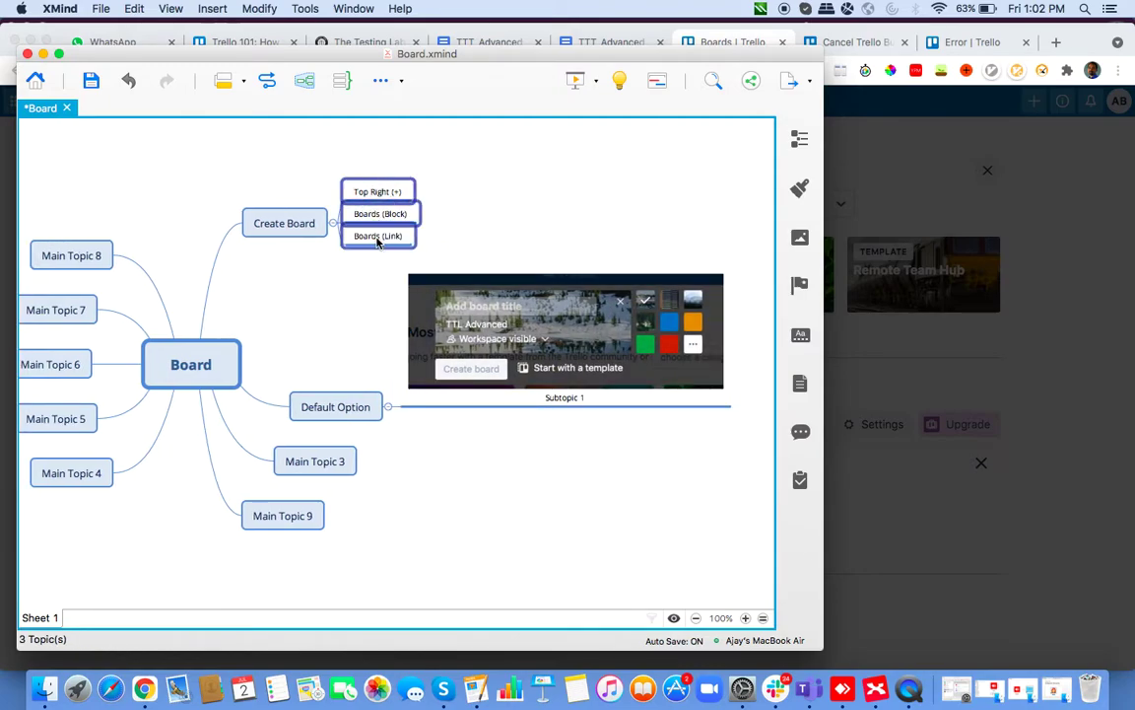
click(268, 82)
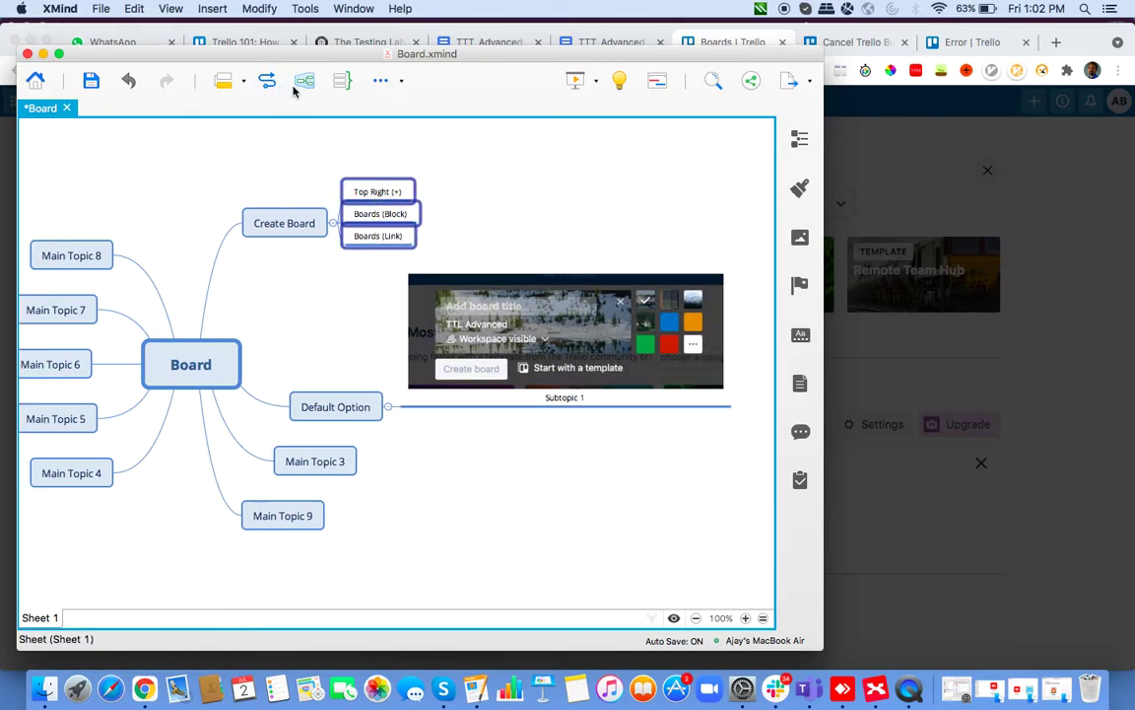
click(549, 278)
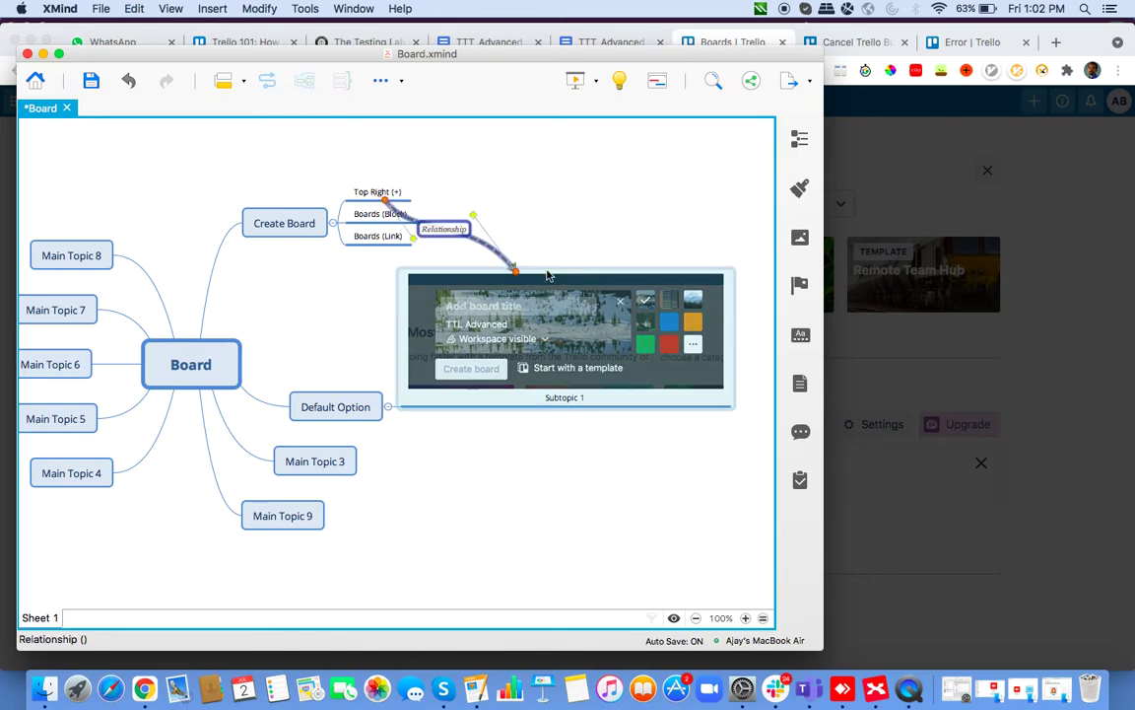
click(543, 439)
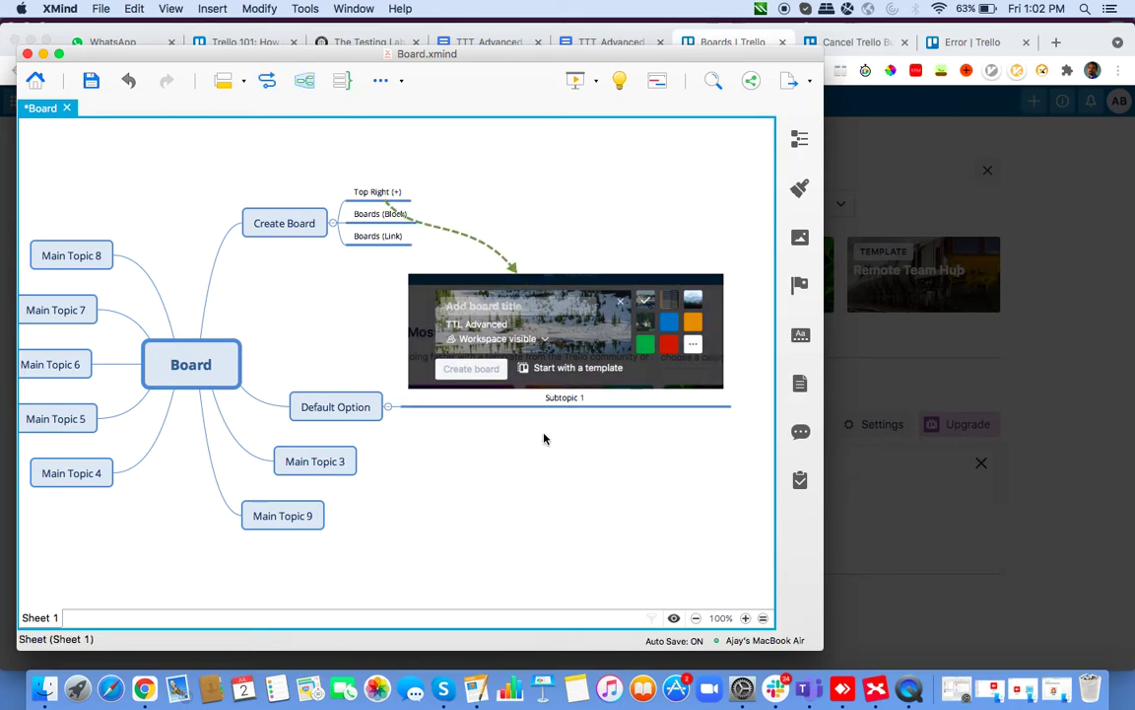
- Add a boundary around the three Create Board subtopics: Top Right (+), Boards (Block) and Boards (Link)
click(380, 197)
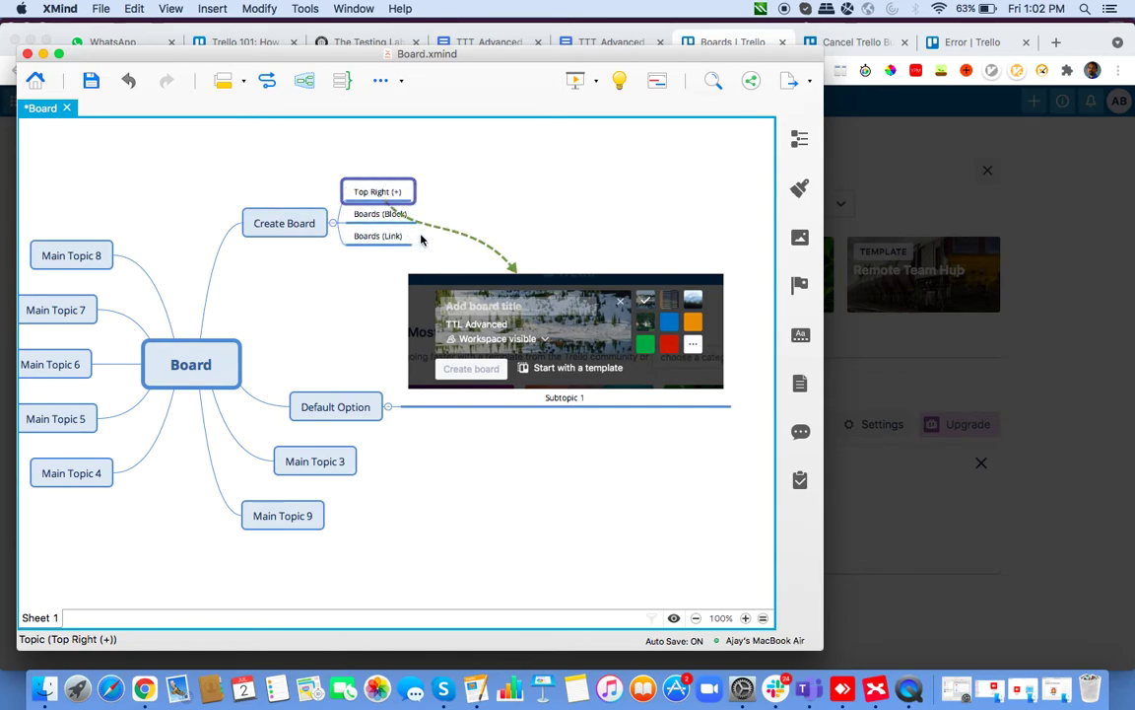
click(436, 235)
drag(413, 237, 463, 221)
click(538, 223)
click(397, 202)
shift+click(391, 236)
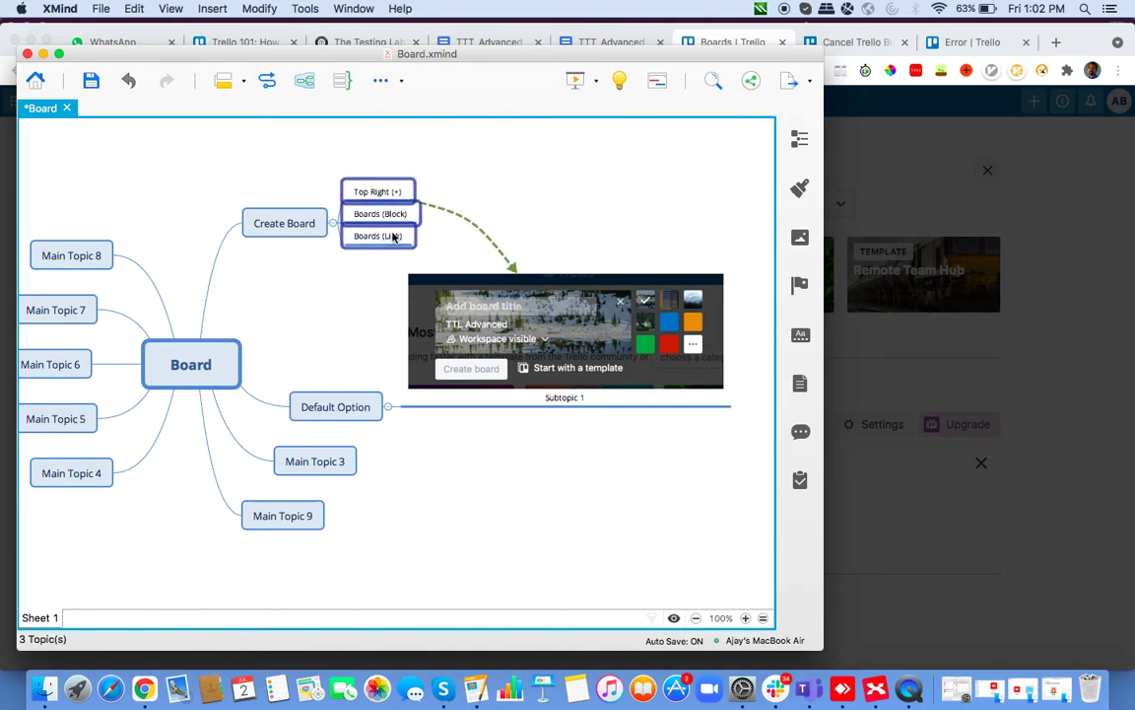
key(super+shift+b)
click(556, 247)
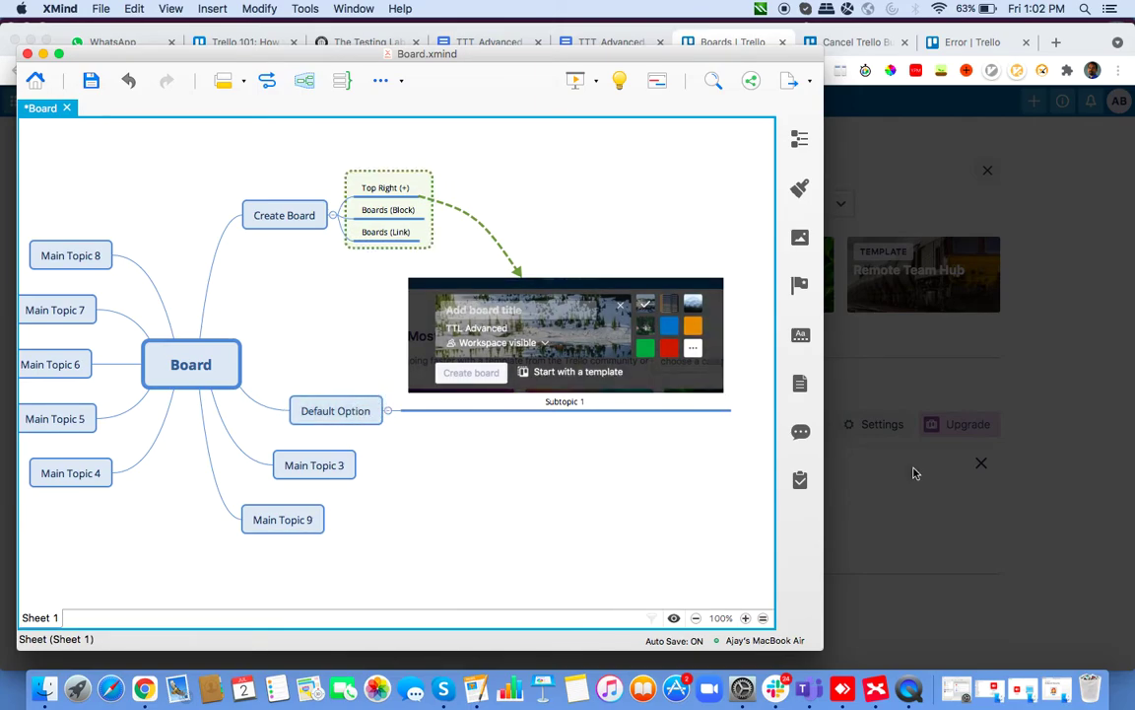
- Clear the "Subtopic 1" caption from the board form screenshot under Default Option, leaving only the image
click(607, 355)
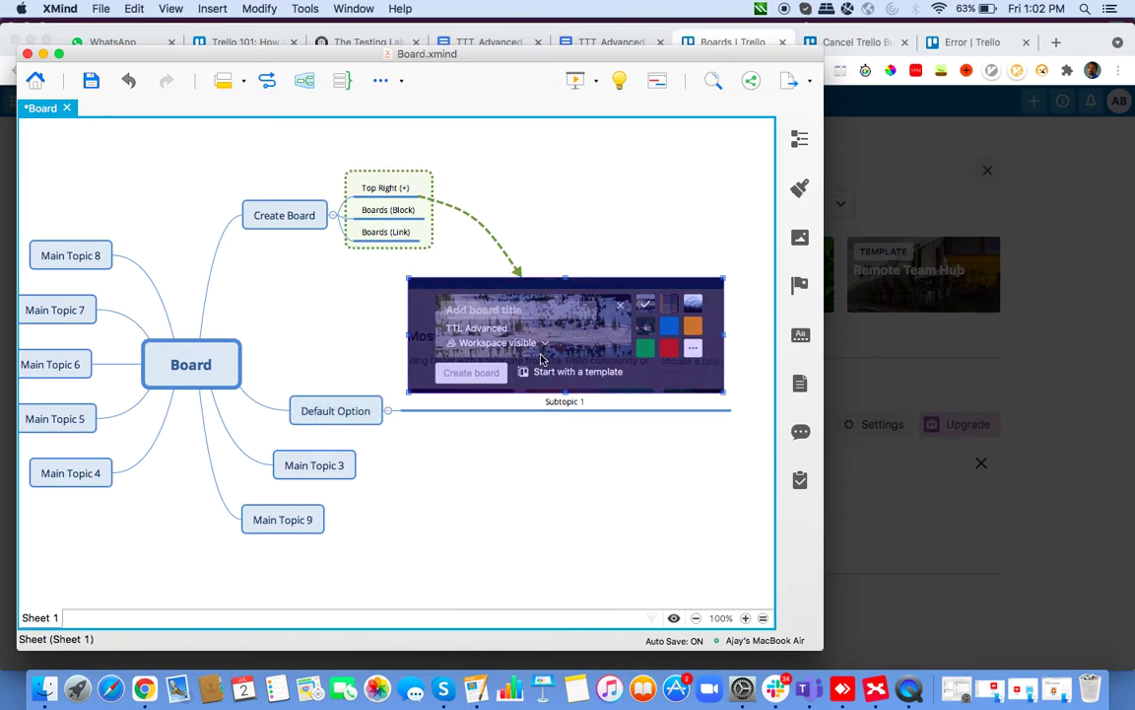
click(545, 404)
click(547, 402)
key(BackSpace)
key(Return)
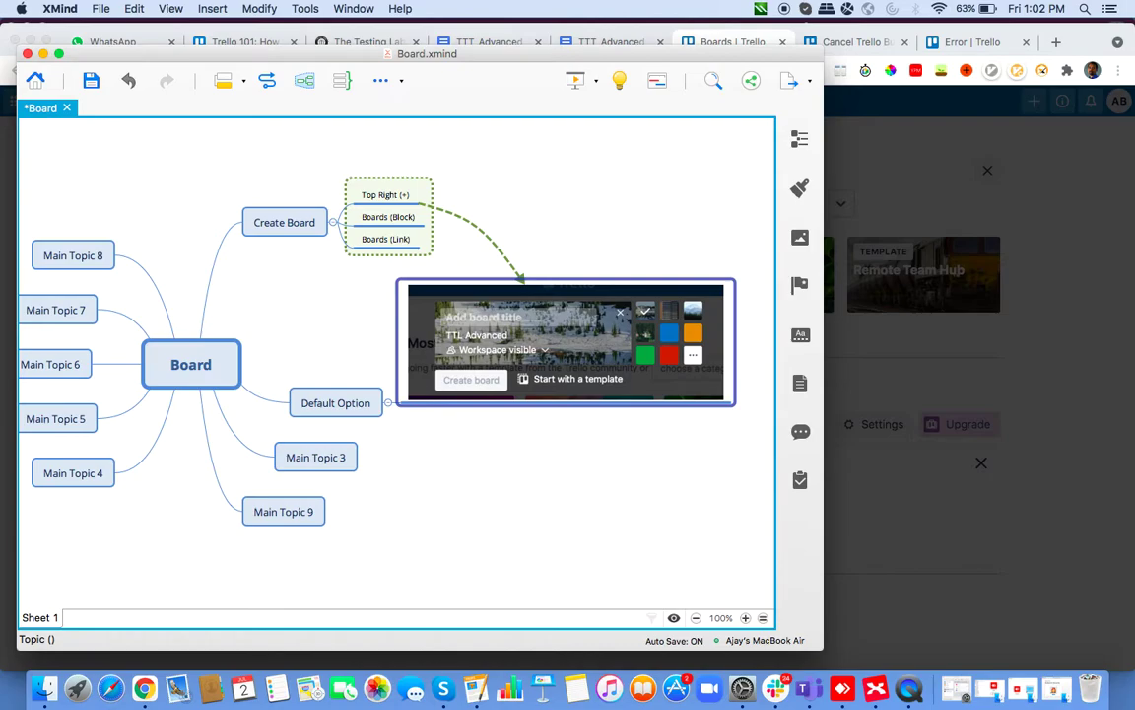
click(731, 468)
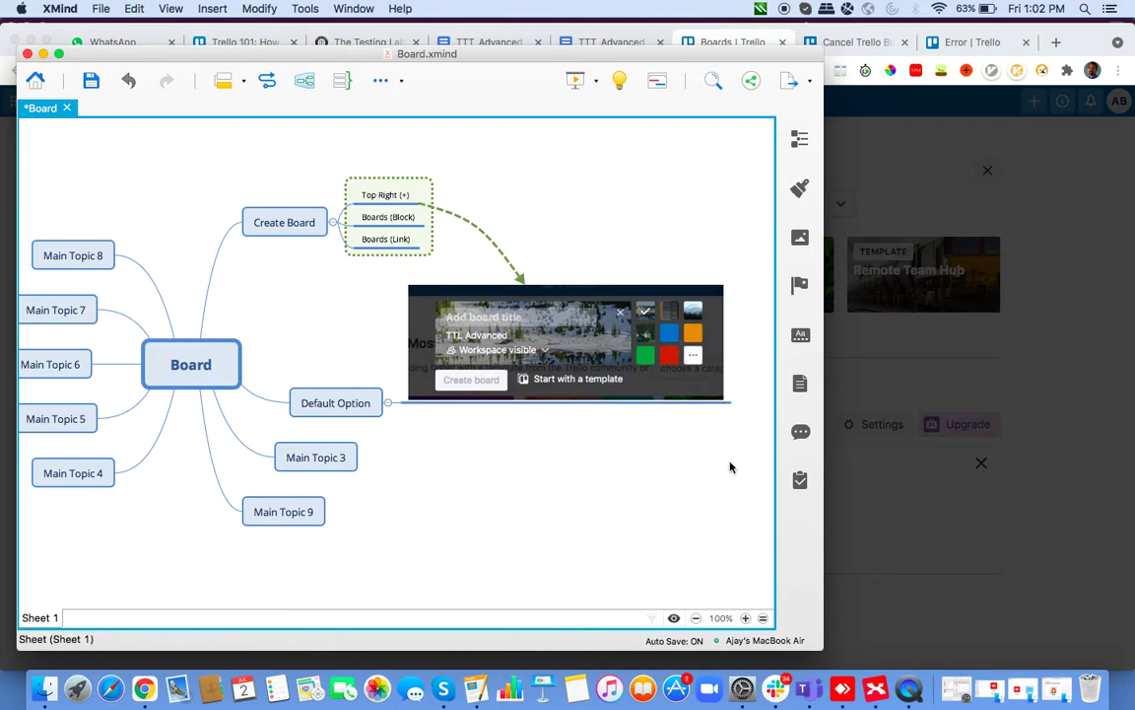
- Switch to Trello in Chrome, try "qwertyuiopasdfghjklzxcvbnm" as the board title, and clear the title
click(1038, 468)
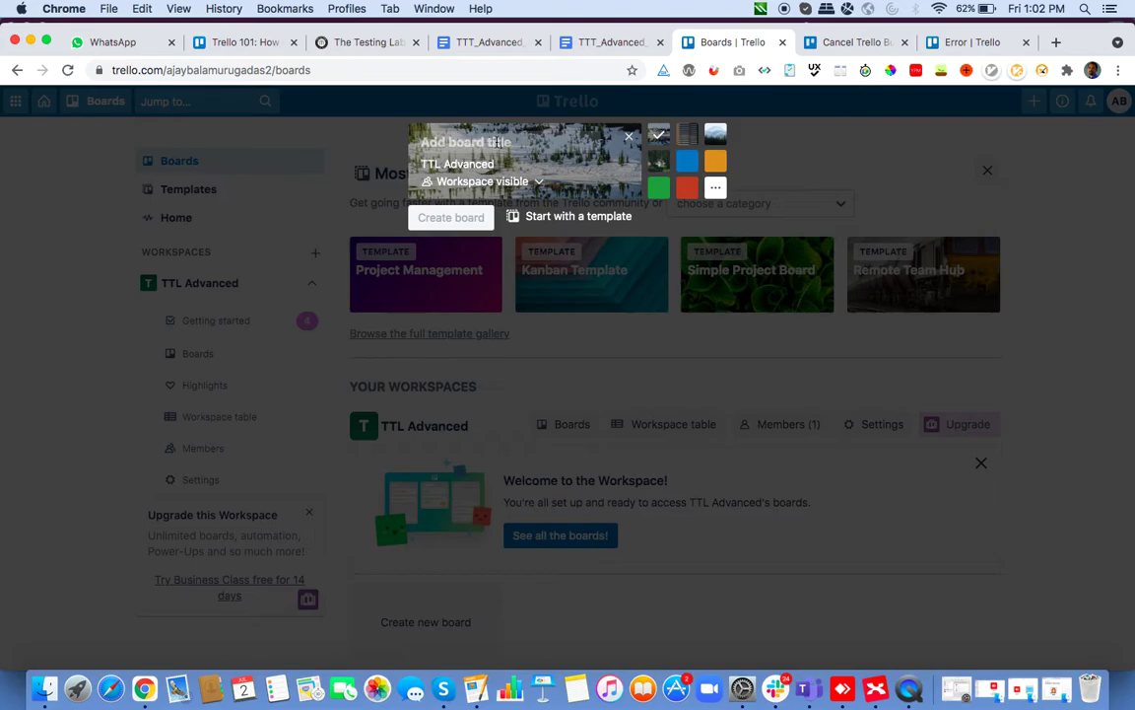
text(qwertyuiopasdfghjkl)
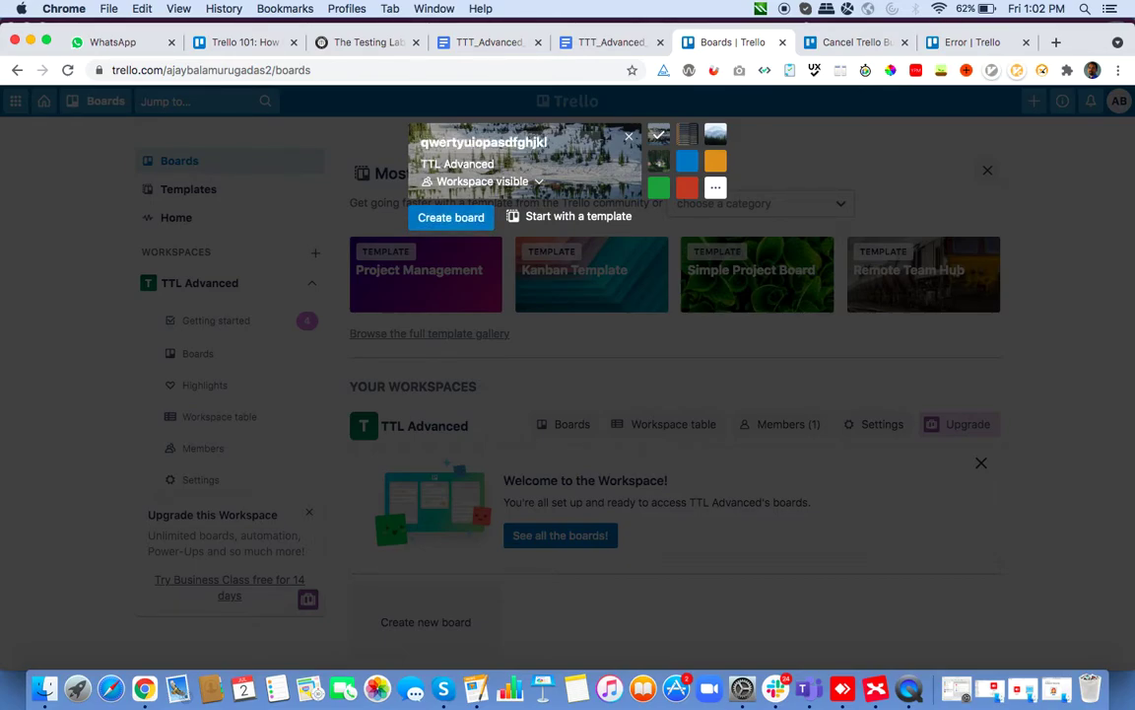
text(zxcvbnm)
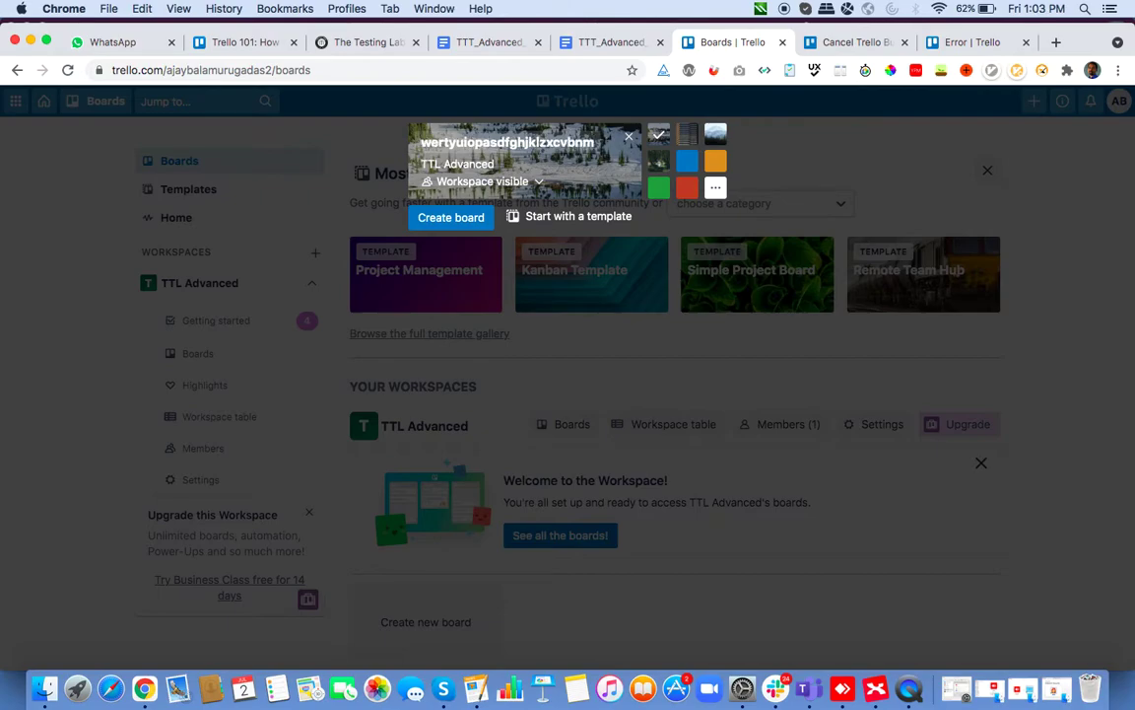
key(super+a)
key(super+a)
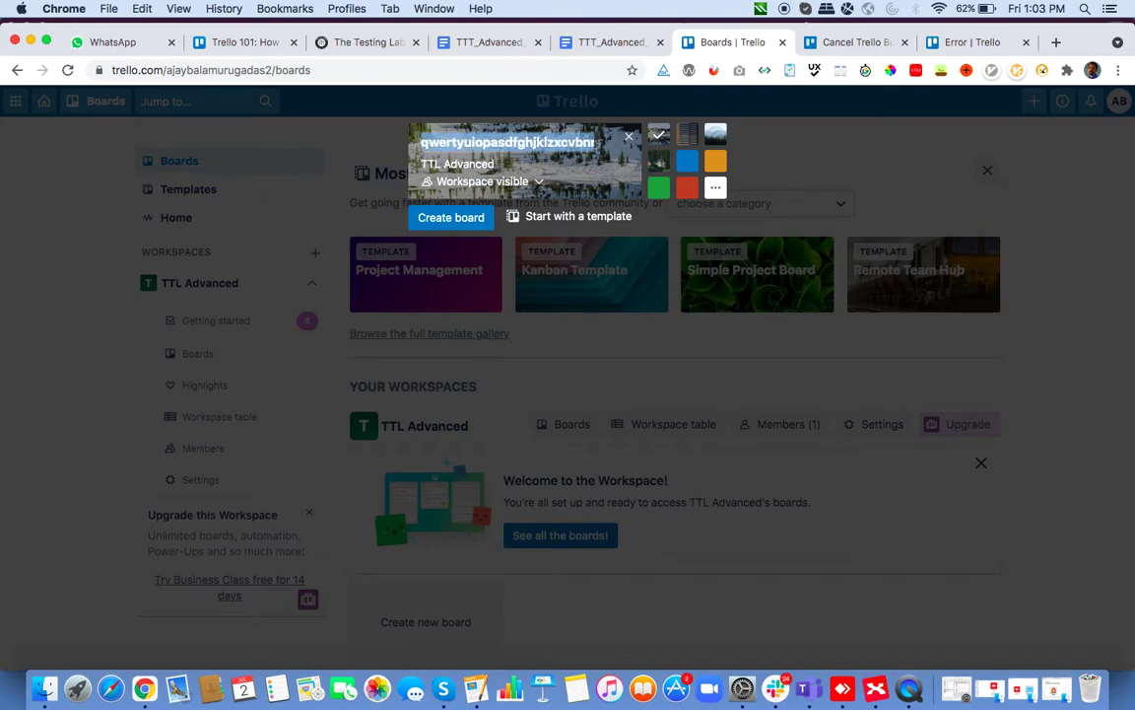
key(BackSpace)
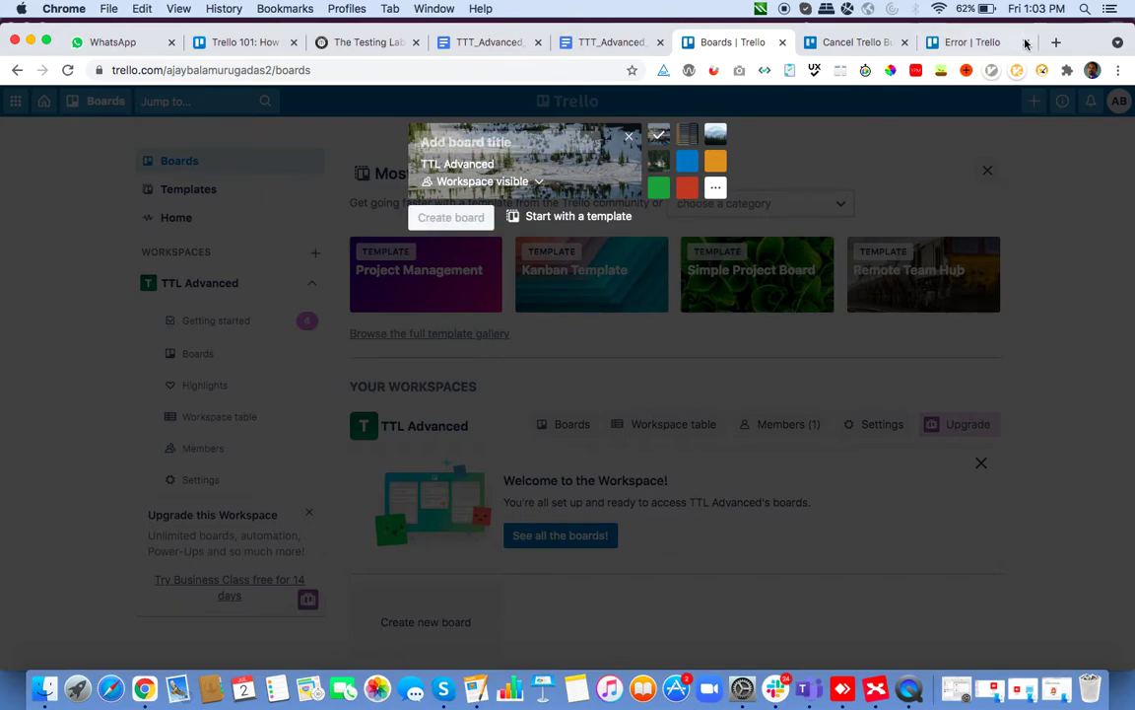
- Search the web for "count characters online" in a new tab, open Online Character Count Tool and enter "qwertyuiopasdfghjklzxcvbnm" five times in a row
click(1056, 46)
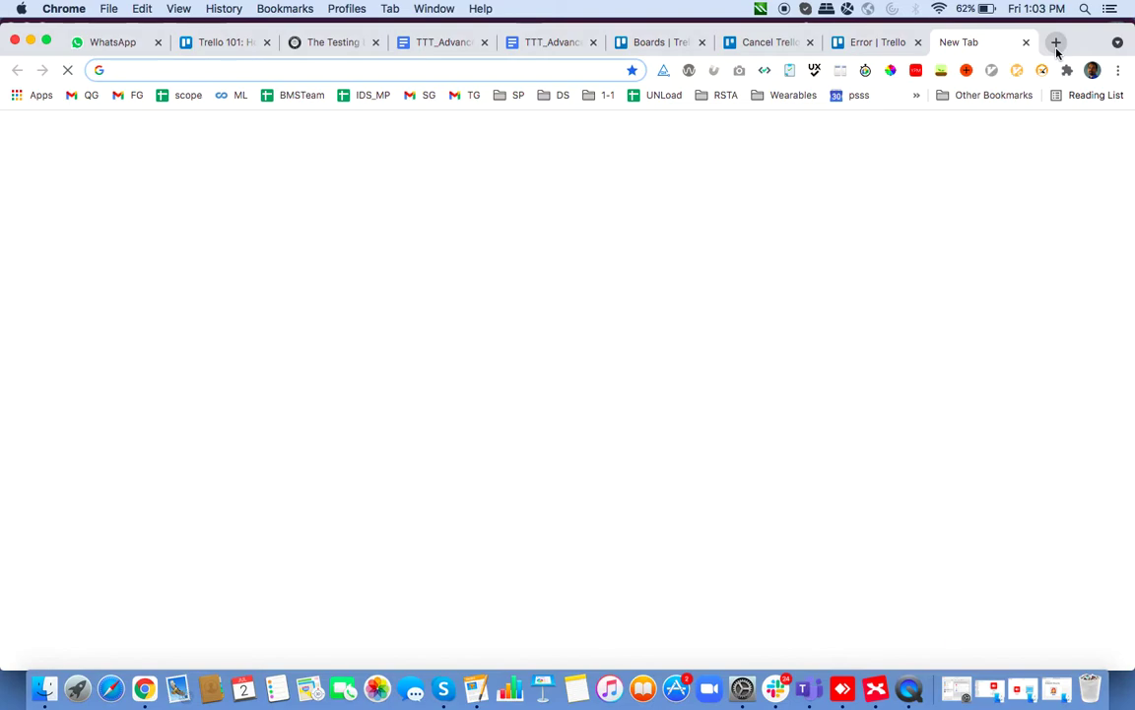
text(count charac)
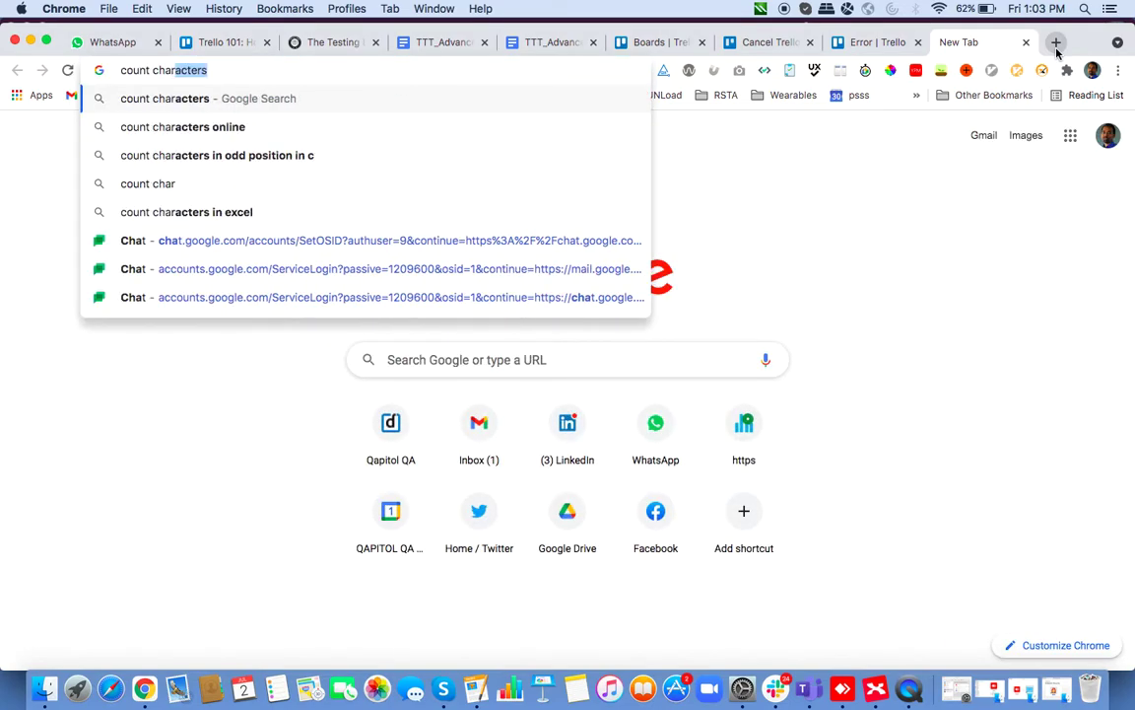
key(Down)
key(Return)
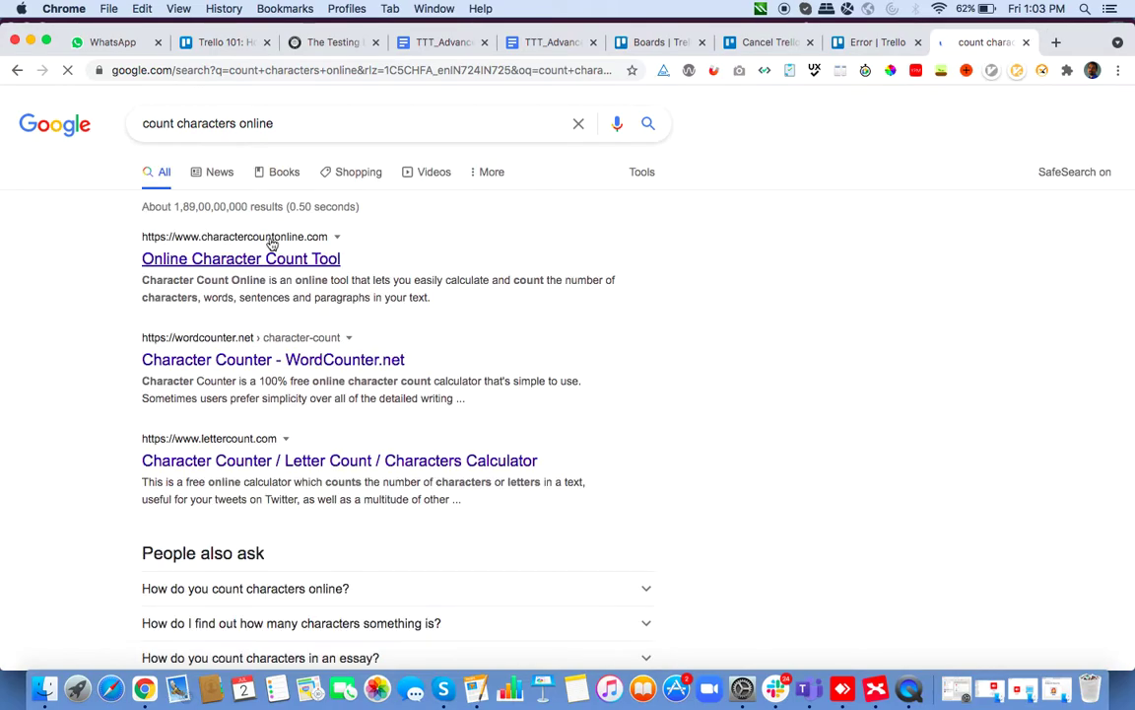
click(221, 242)
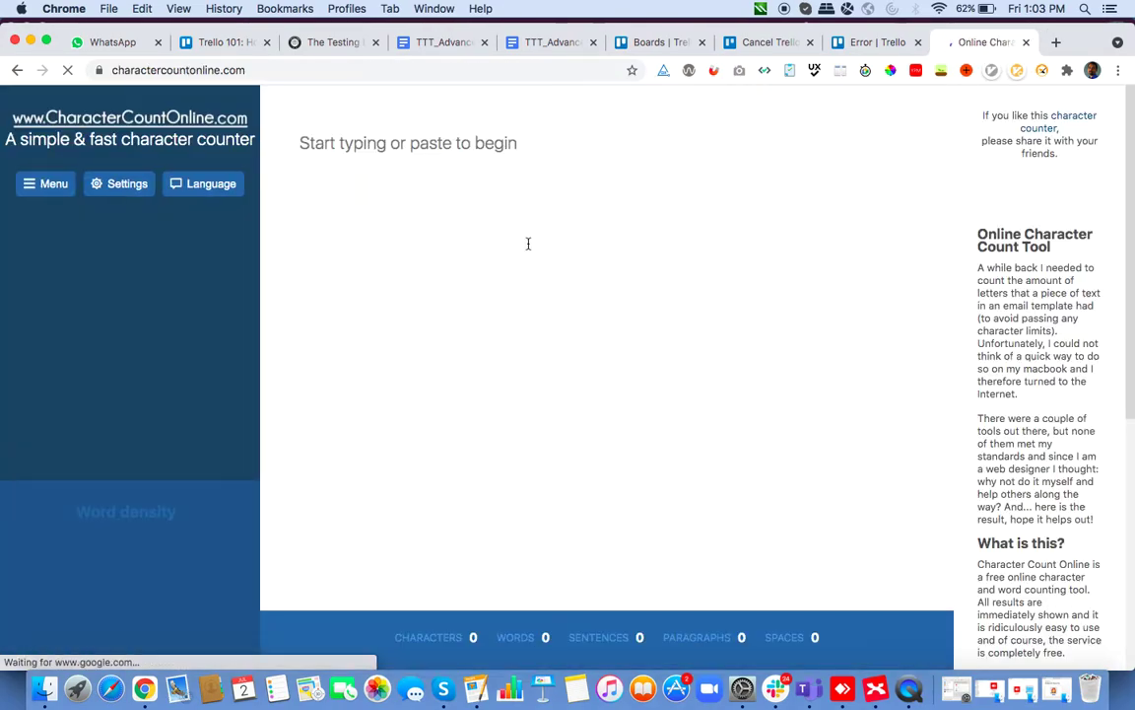
text(qwertyuiopasdfghjklzxcvbnmqwertyuiopasdfghjklzxcvbnmqwertyuiopasdfghjklzxcvbnmqwertyuiopasdfghjklzxcvbnmqwertyuiopasdfghjklzxcvbnm)
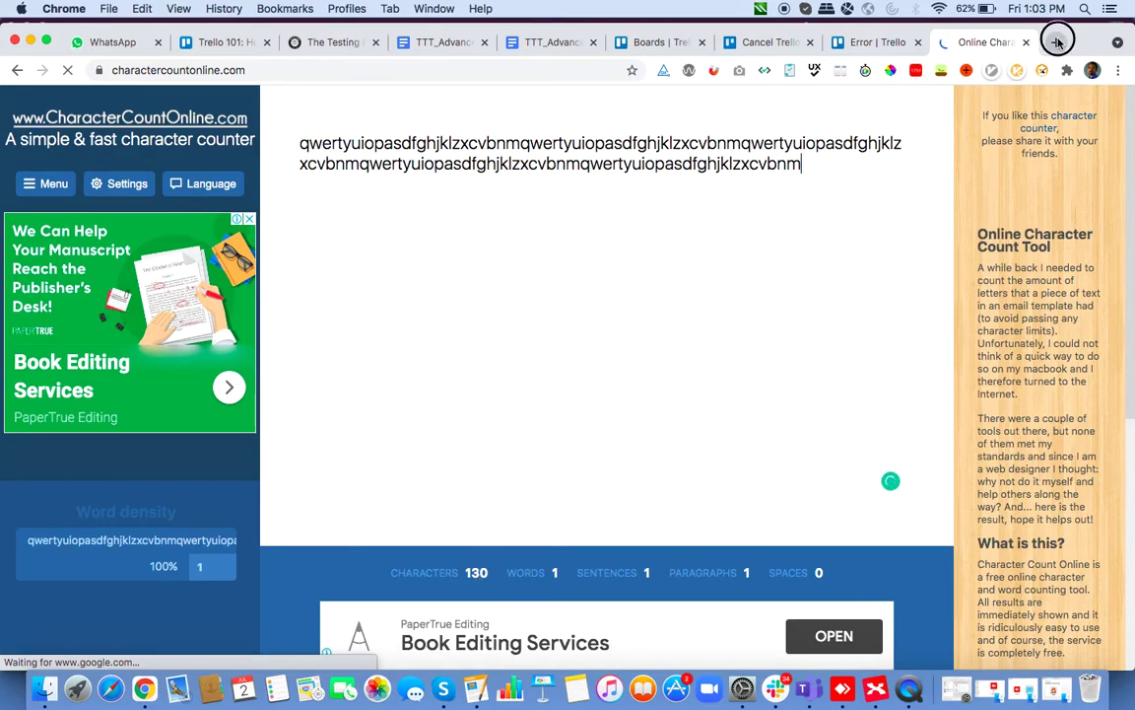
- Open lipsum.com in a new tab, generate a long Lorem Ipsum text measured in bytes, and look through it
key(super+t)
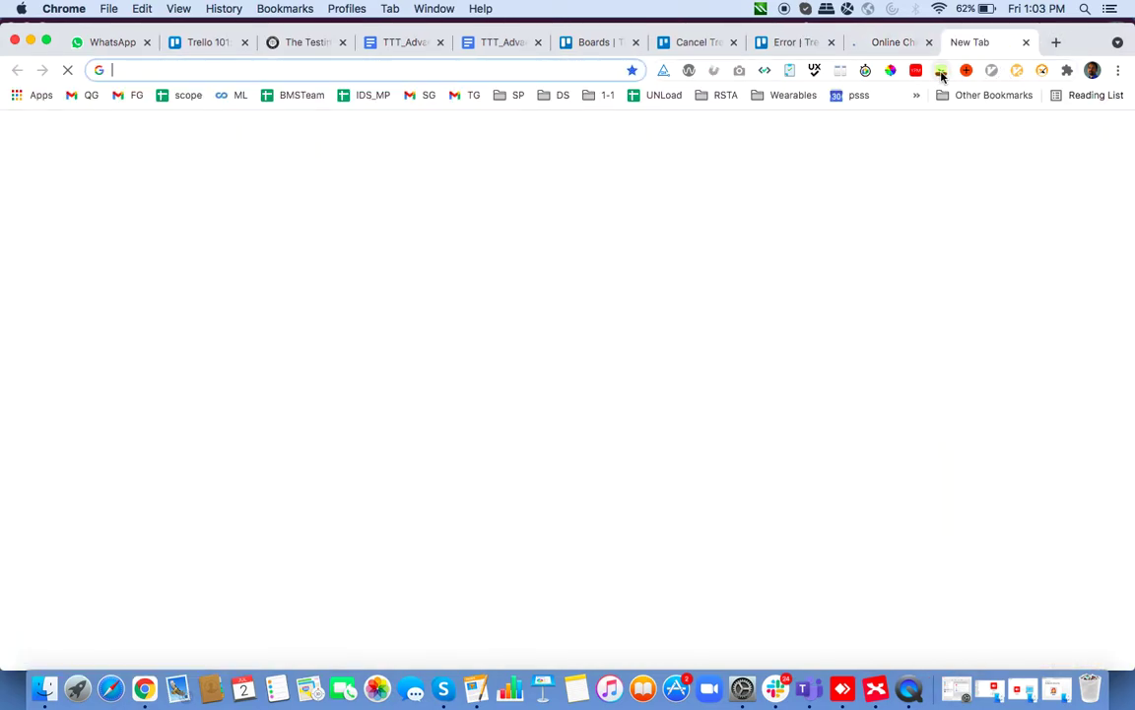
text(lips)
key(Return)
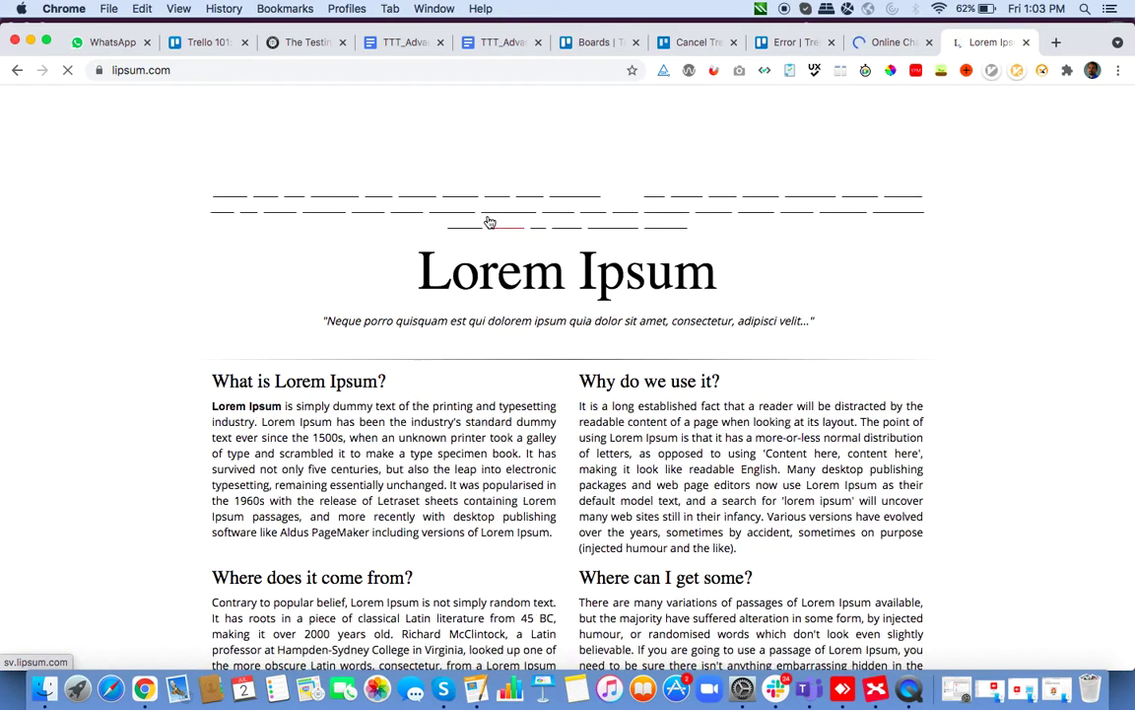
scroll(492, 364, down, 10)
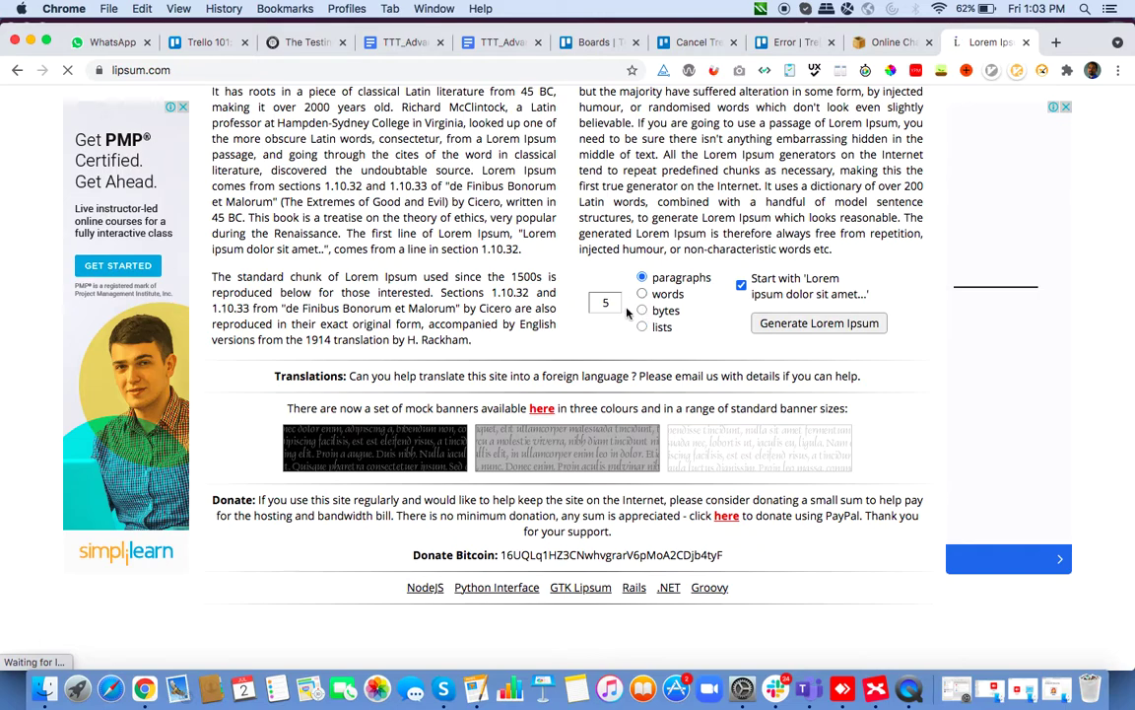
click(607, 304)
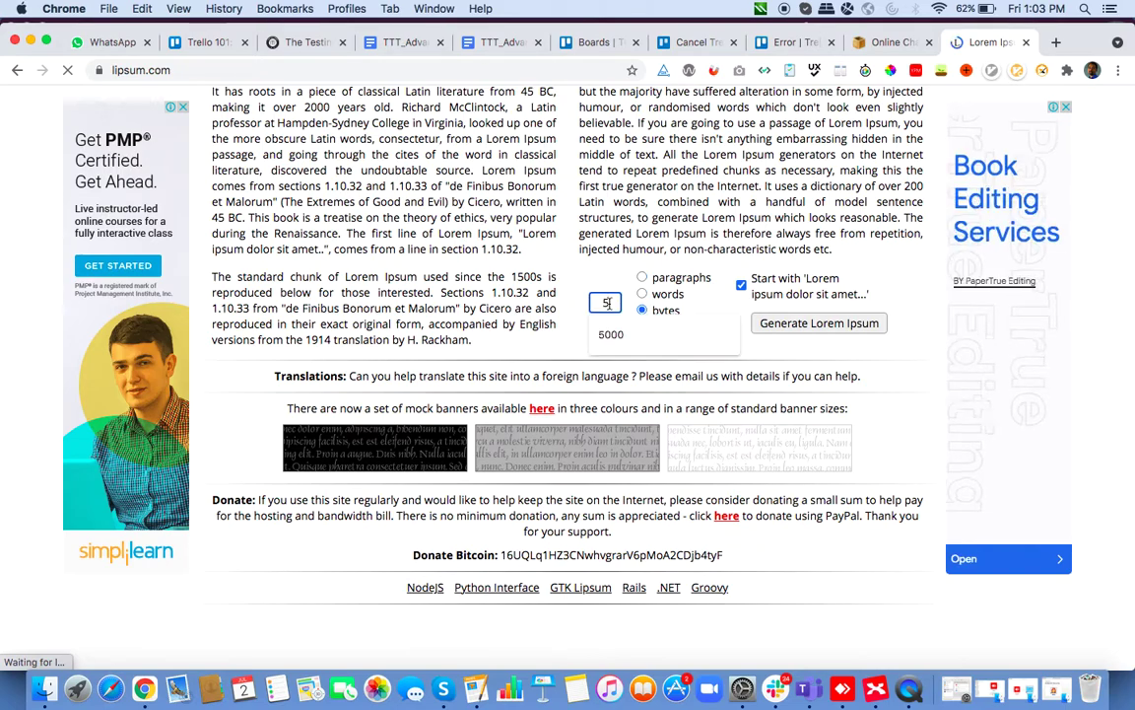
text(000)
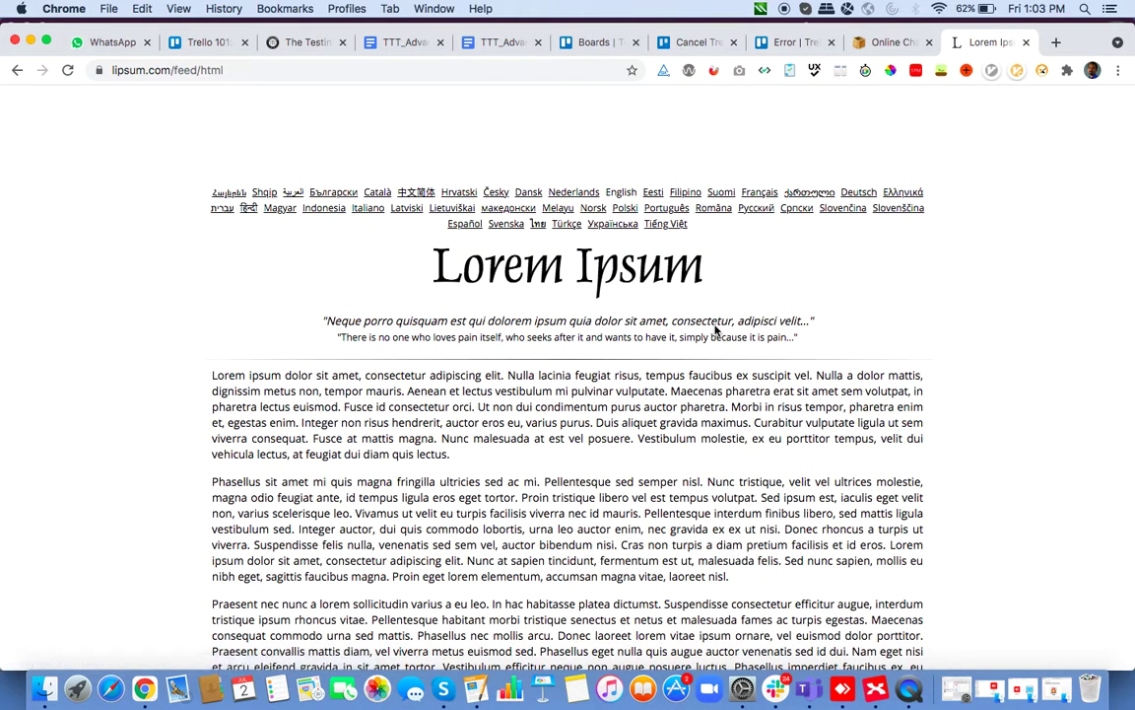
scroll(690, 368, down, 5)
scroll(692, 368, down, 10)
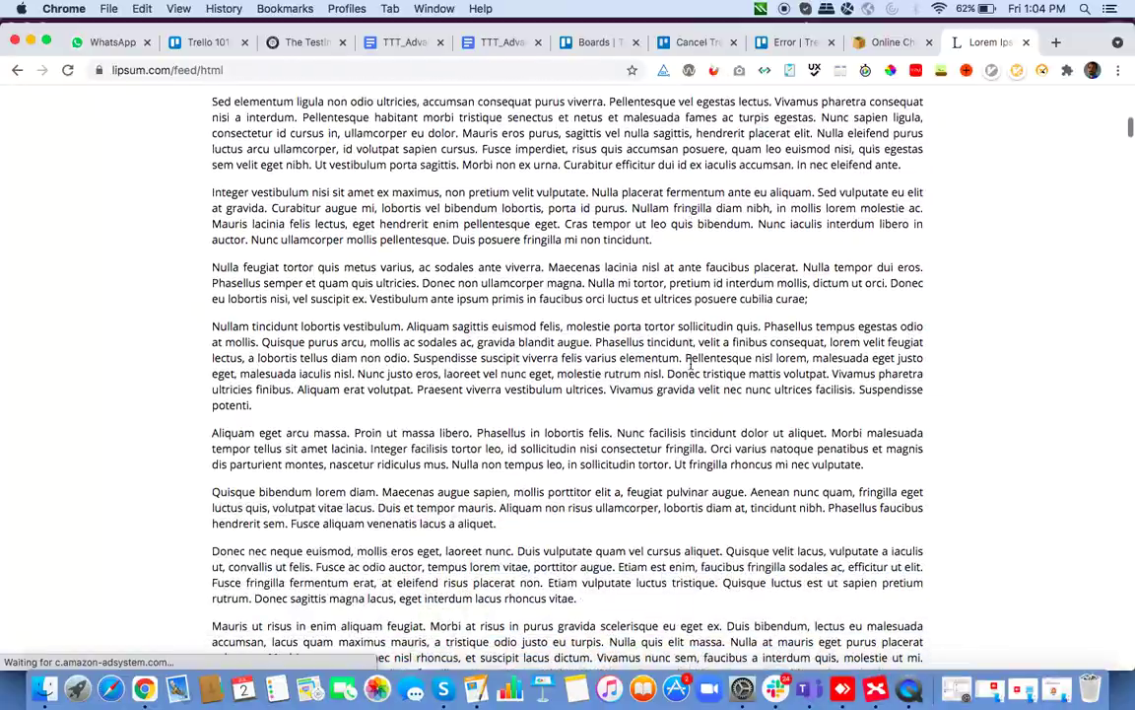
scroll(690, 364, down, 10)
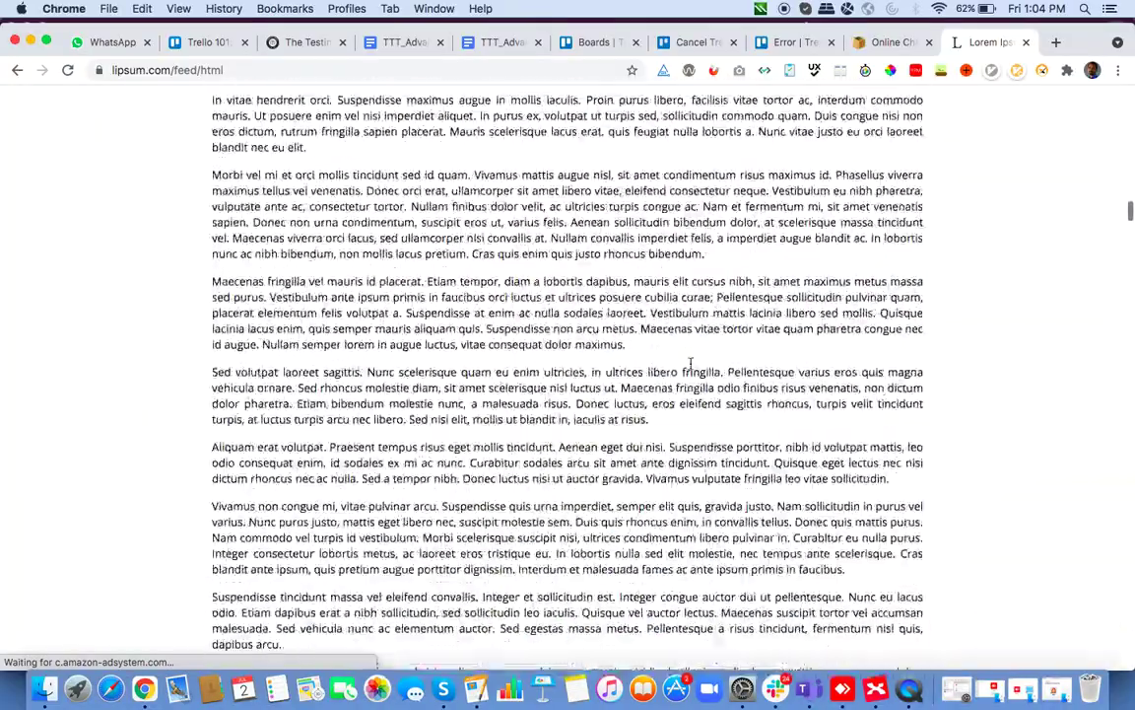
scroll(690, 363, up, 5)
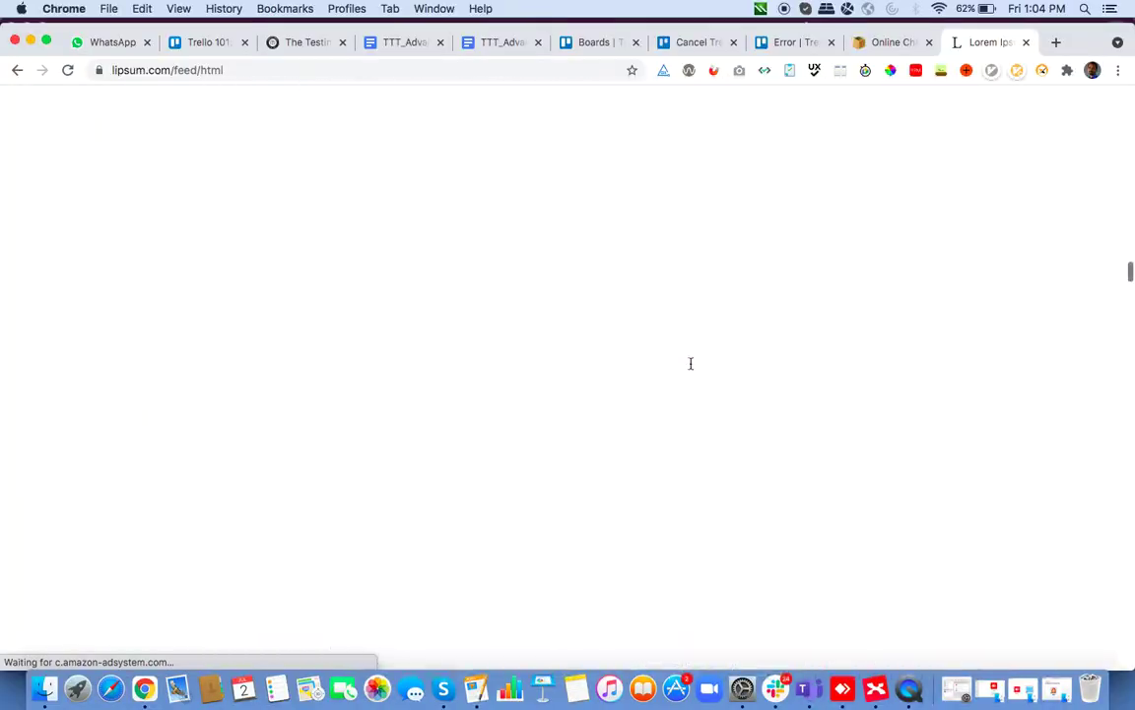
scroll(690, 365, up, 5)
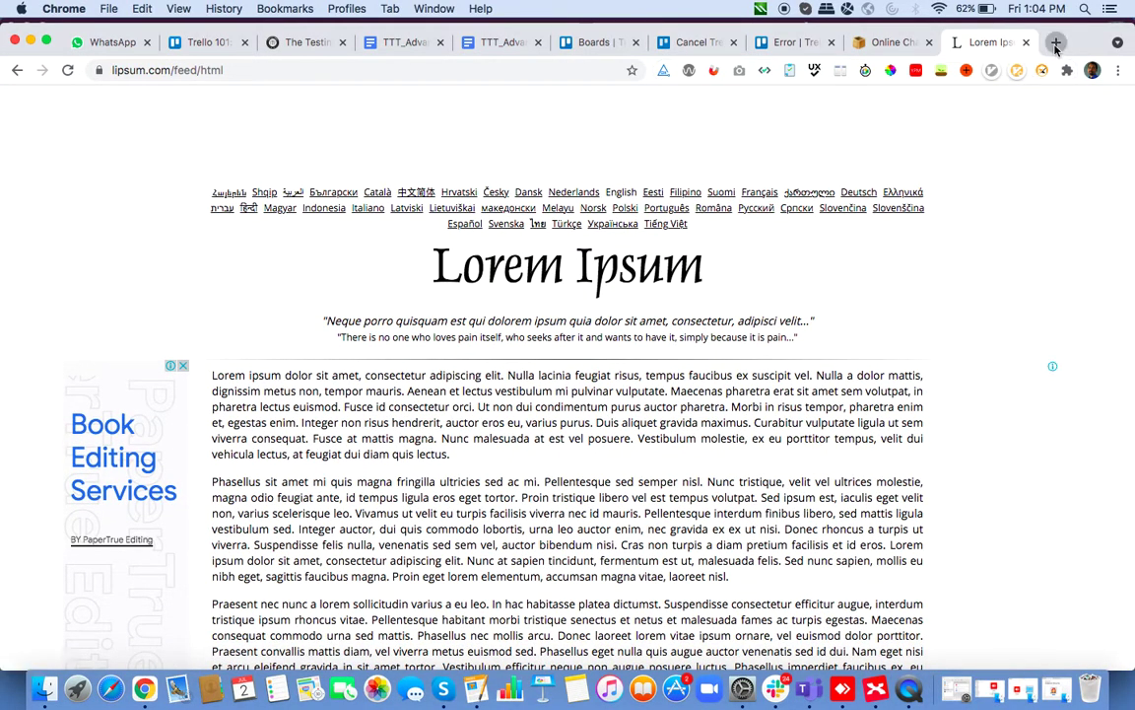
- Open a new tab and search the web for the suggested query "character count string online"
click(1056, 42)
text(counterstr)
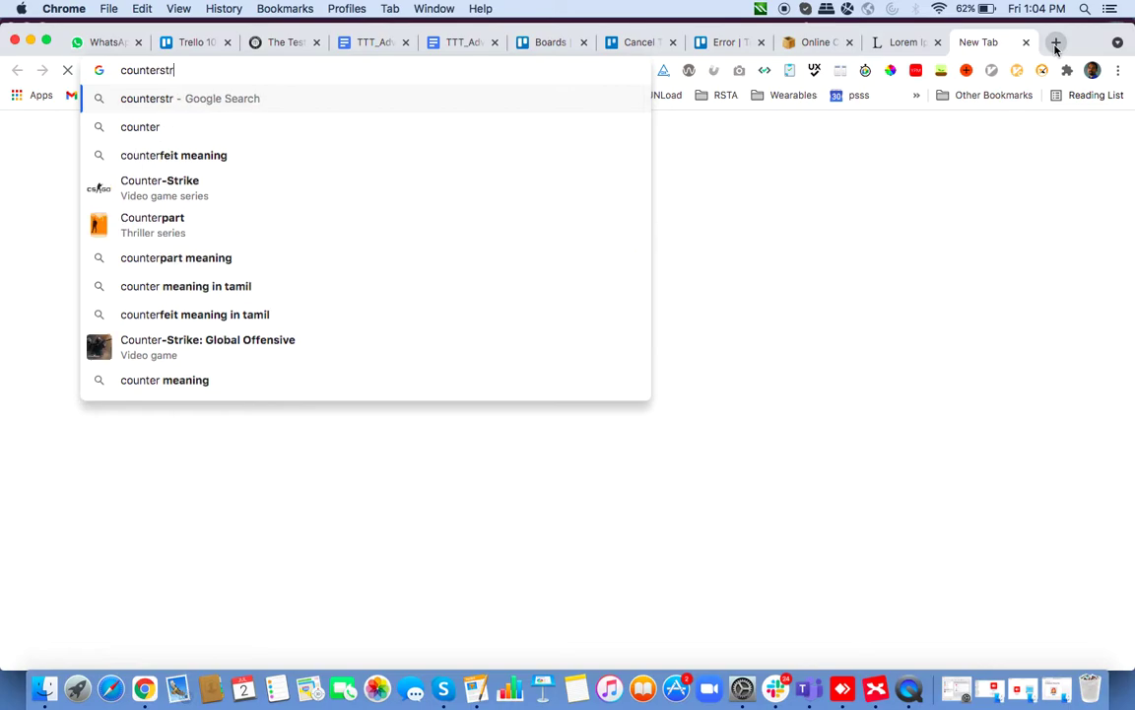
text(ing online)
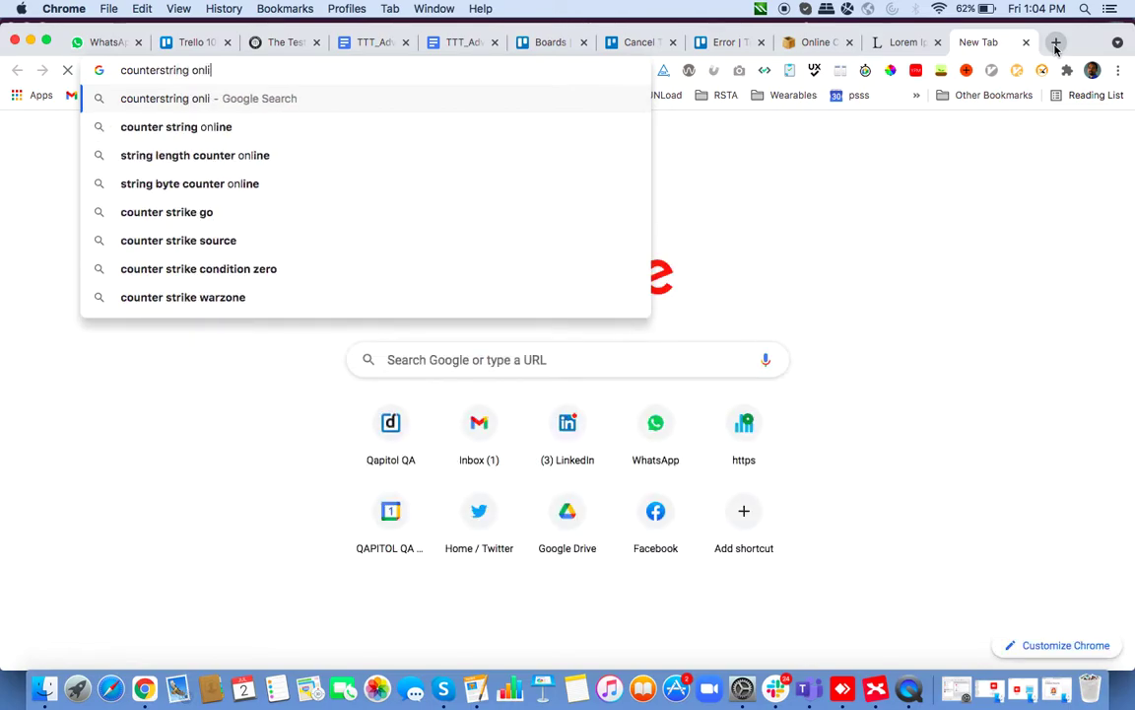
key(Down)
key(Down)
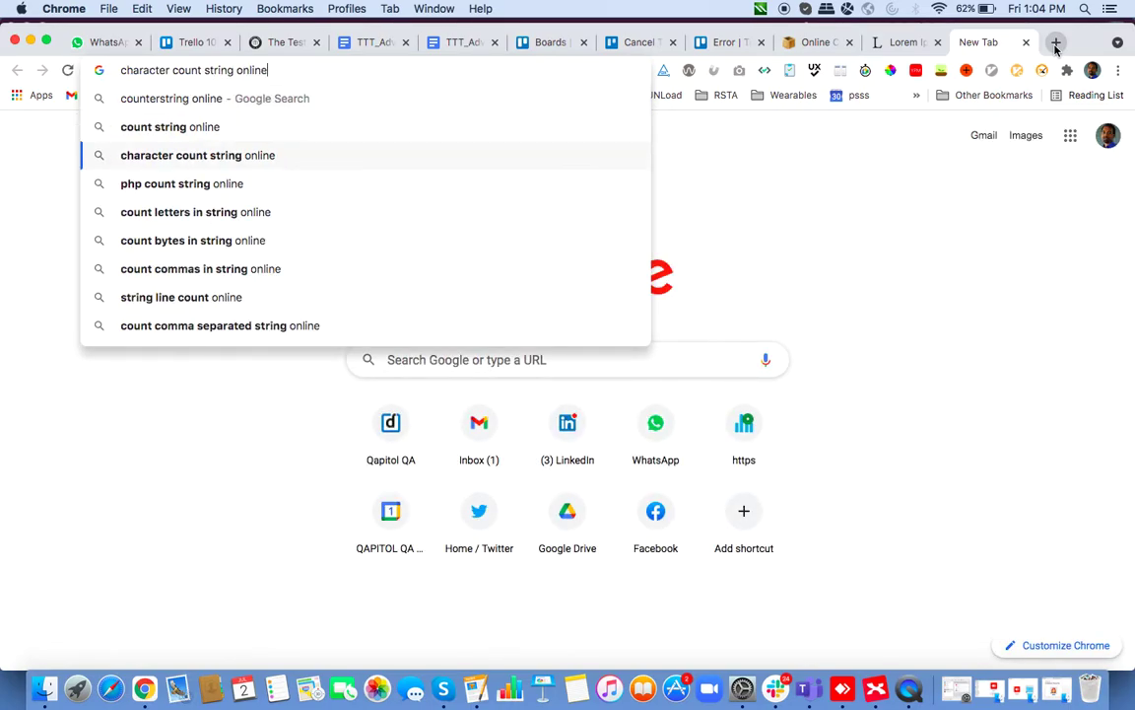
key(Return)
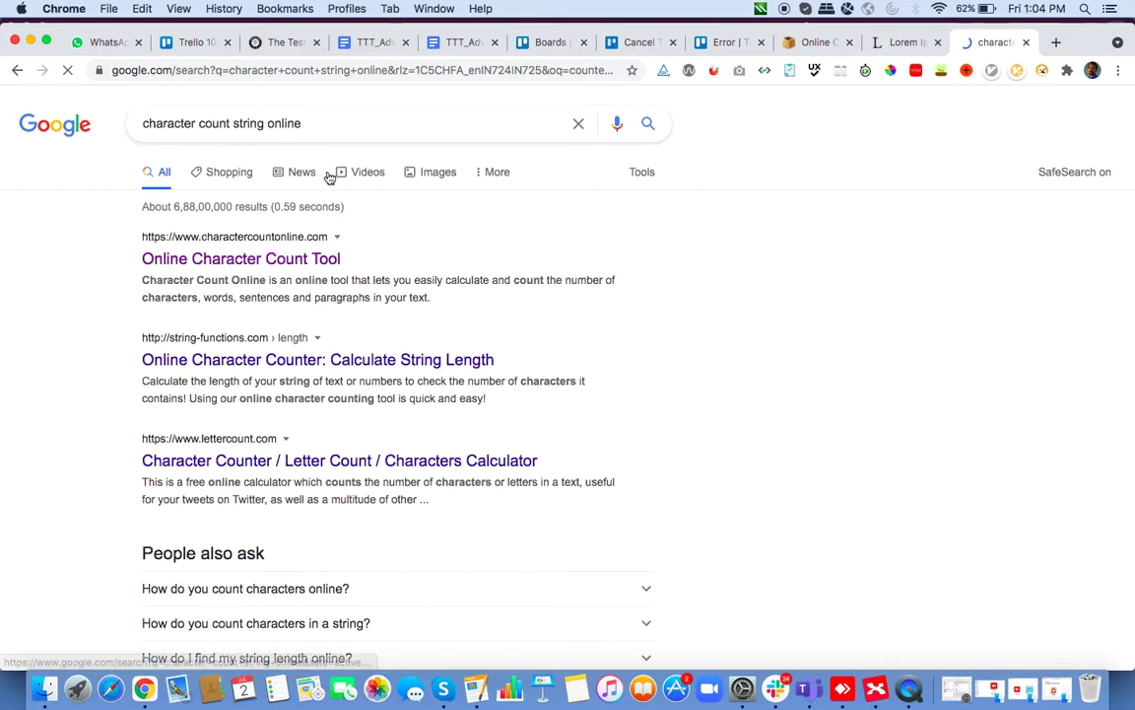
- Look through the search results and open "Character Counter Online - Text Fixer"
click(236, 258)
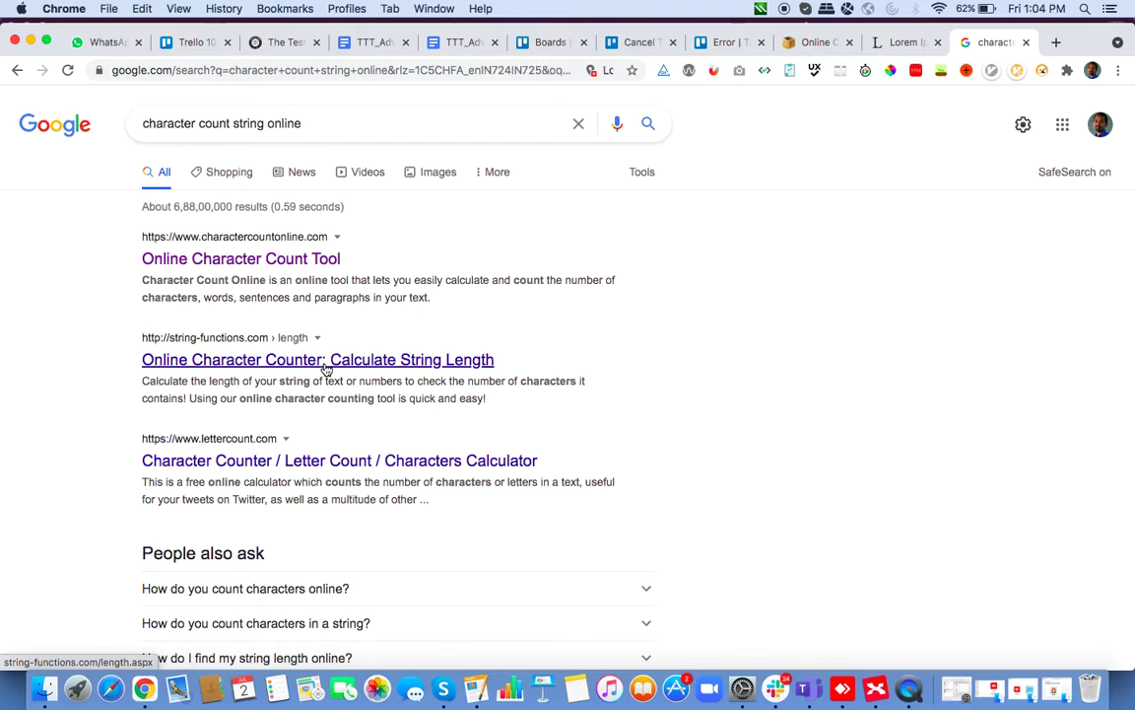
click(334, 463)
scroll(333, 464, down, 8)
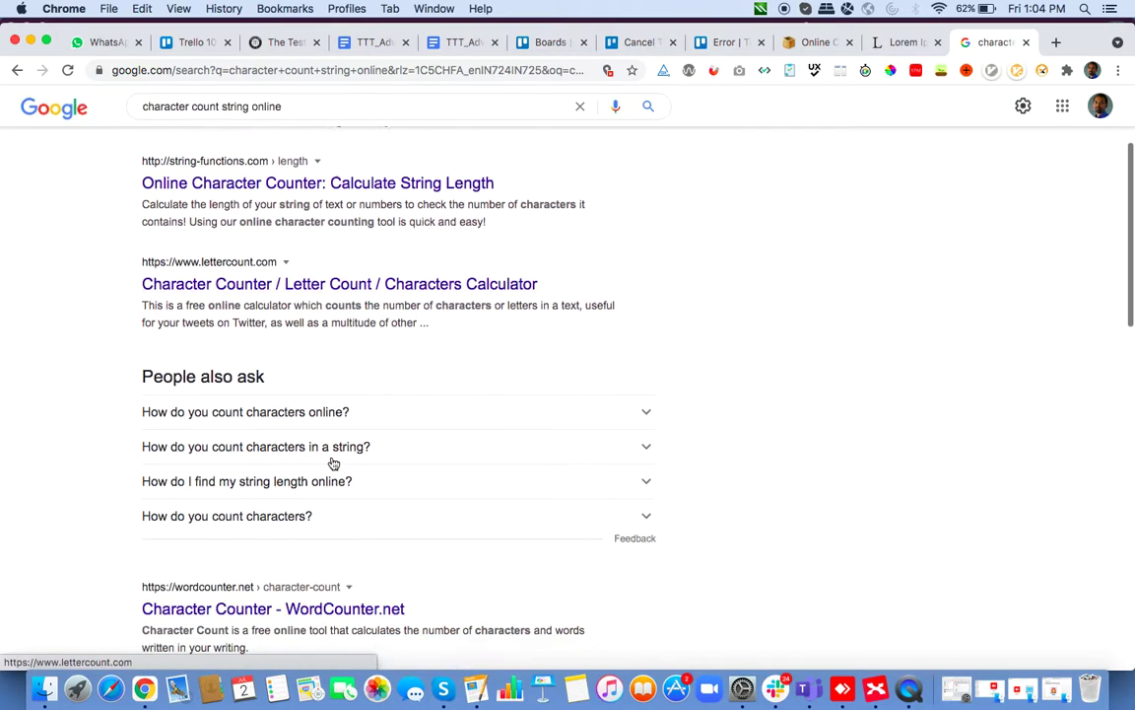
scroll(333, 464, down, 5)
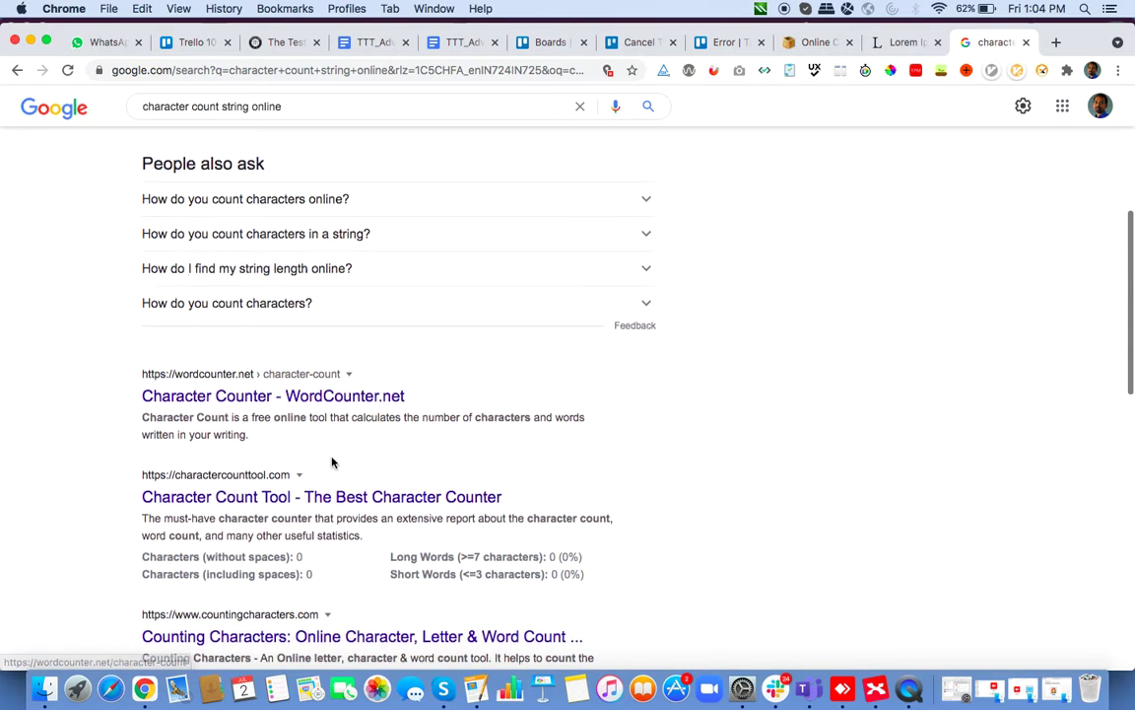
scroll(333, 464, down, 4)
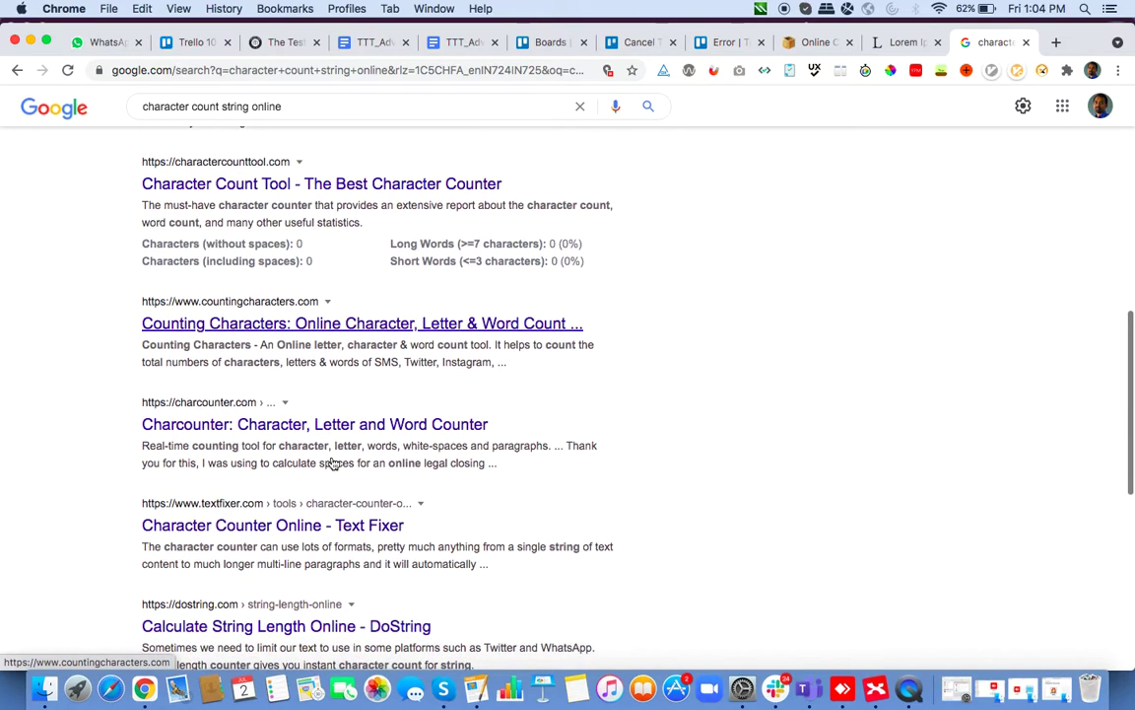
scroll(333, 463, down, 1)
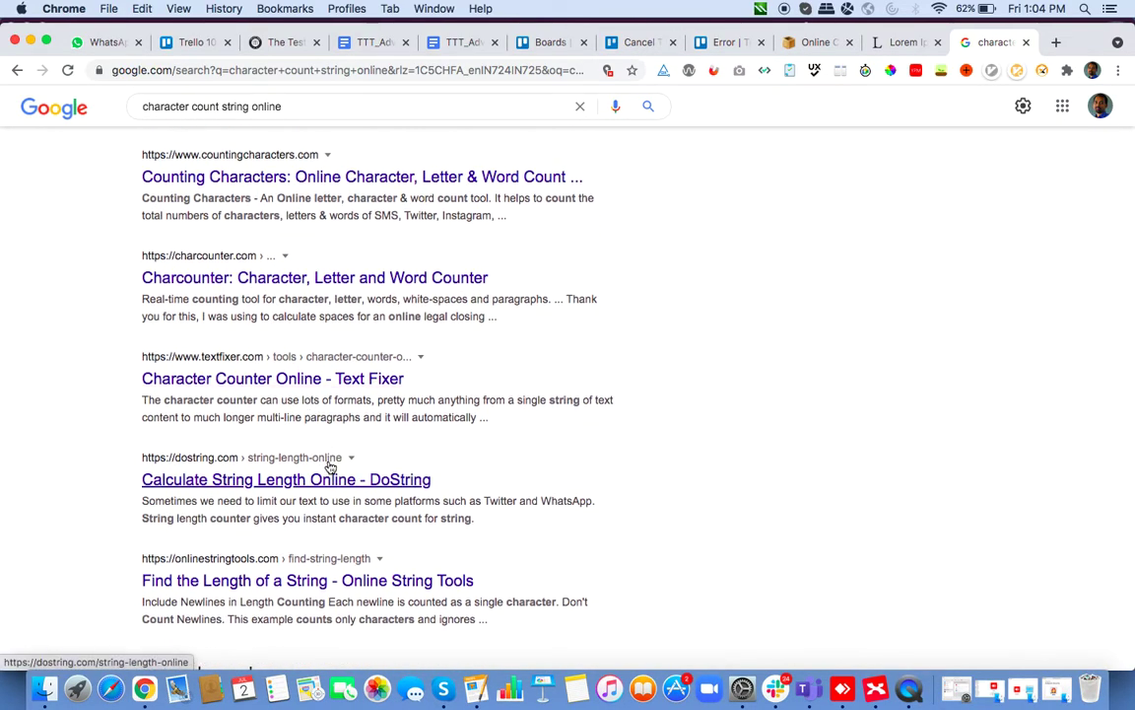
click(309, 382)
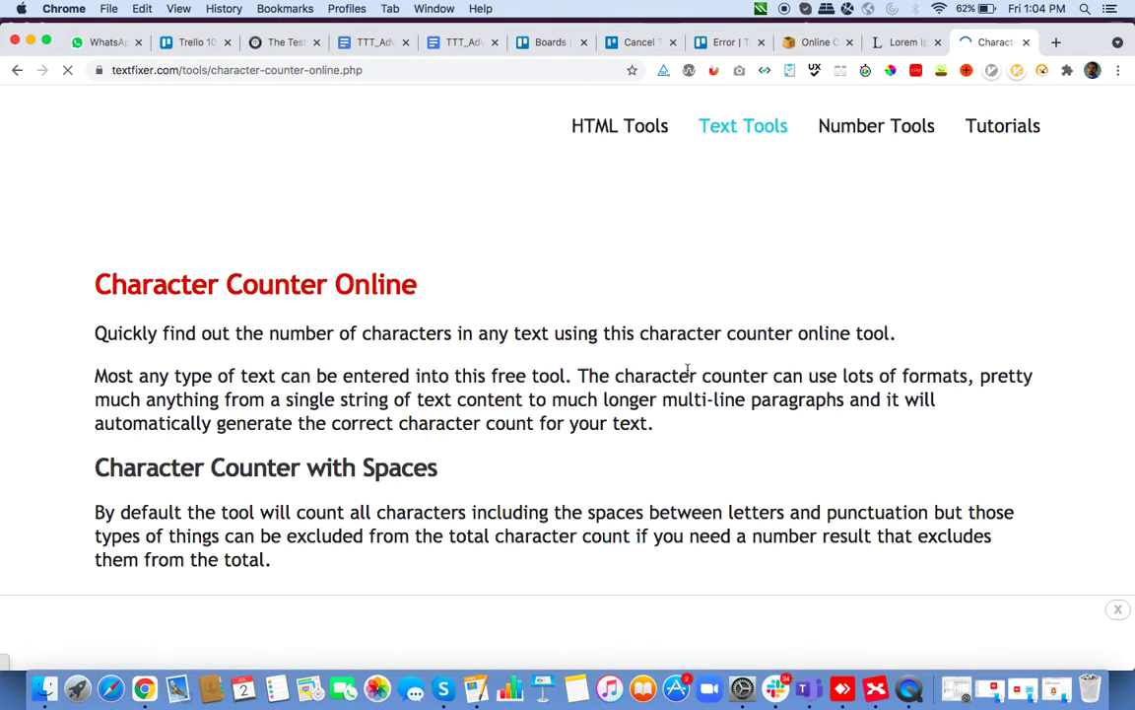
- Look through the Text Fixer character counter page, including its lists of popular and newest text tools
scroll(688, 371, down, 10)
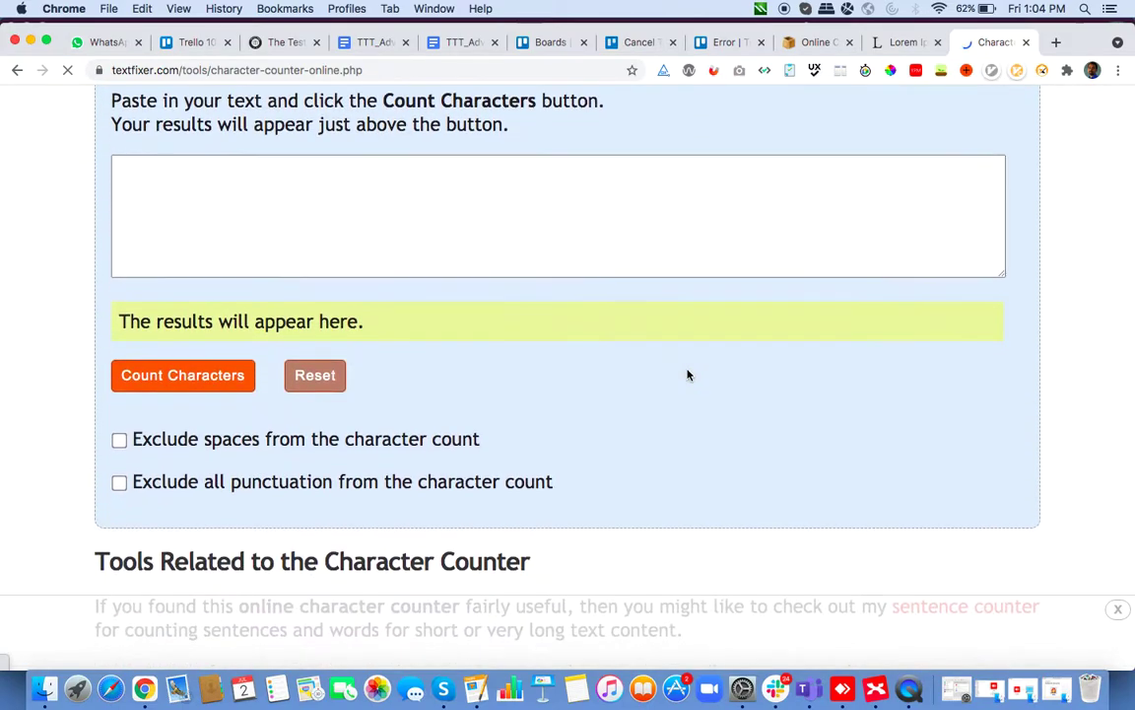
scroll(688, 375, down, 5)
scroll(688, 375, down, 4)
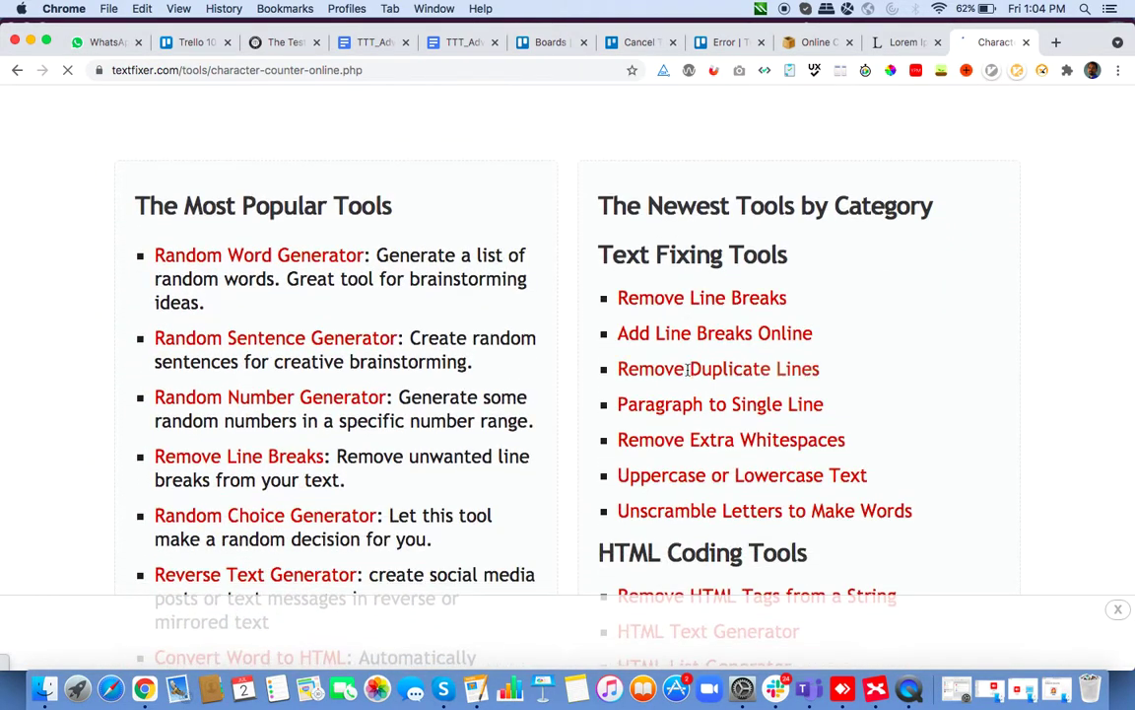
scroll(688, 371, down, 2)
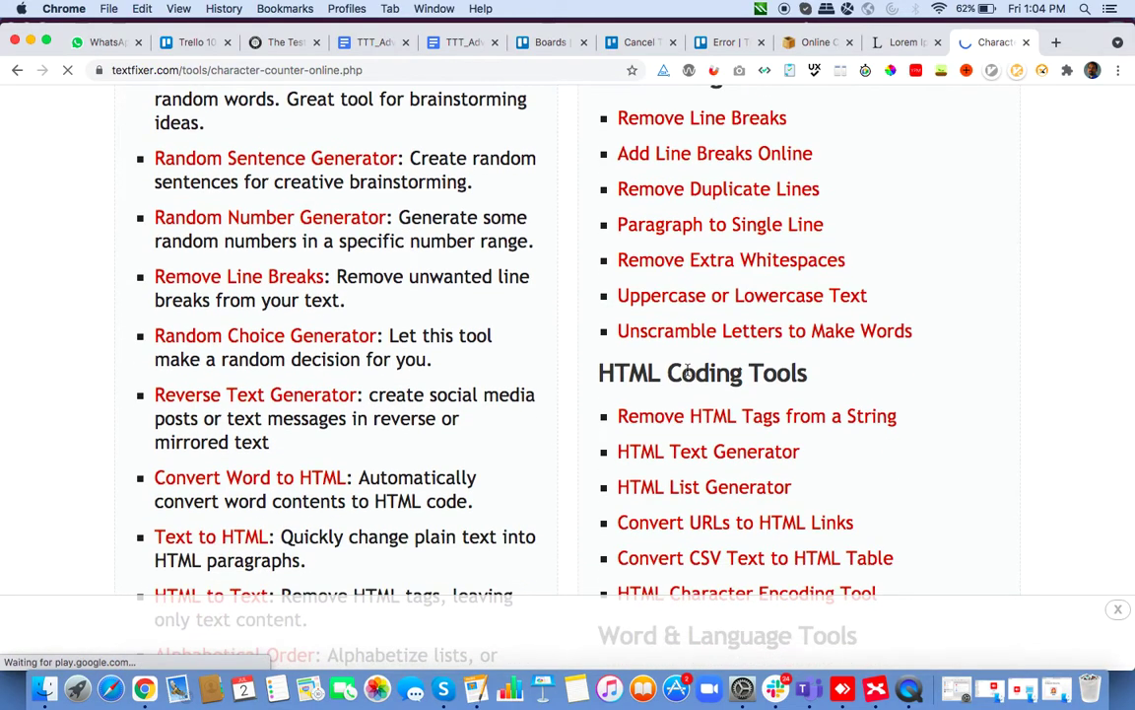
scroll(688, 373, up, 1)
scroll(688, 372, down, 5)
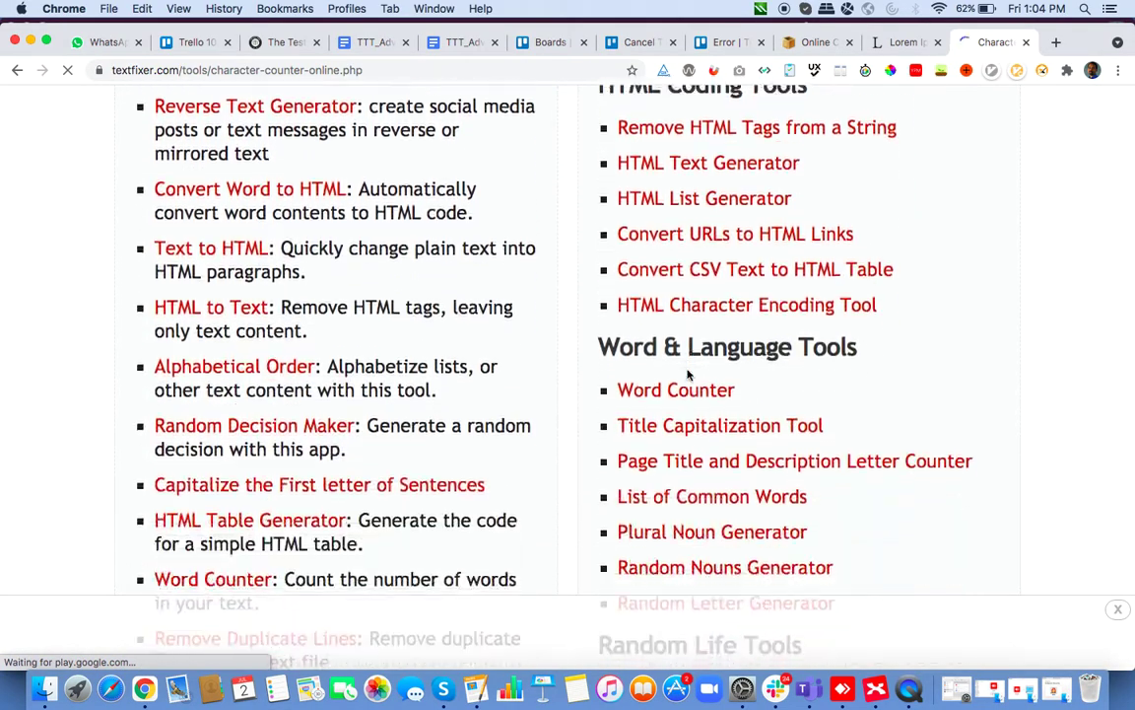
scroll(688, 374, down, 3)
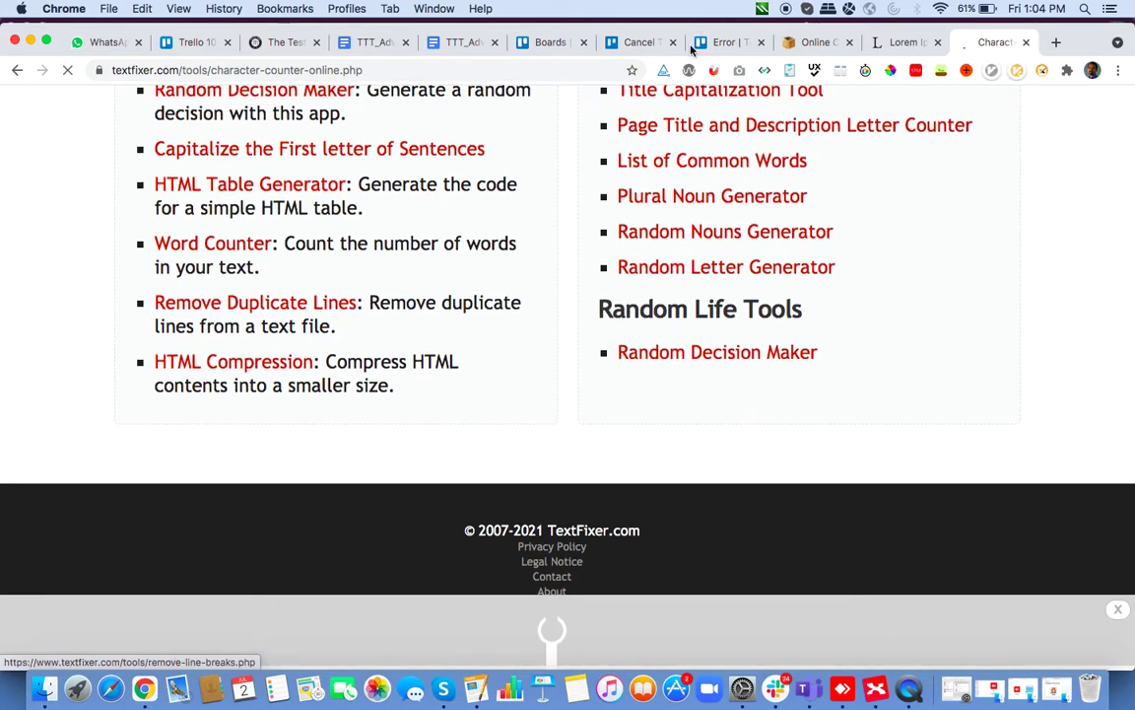
- Return to the Trello boards page, switch to the XMind Board map and rename Main Topic 3 as "Features"
click(546, 50)
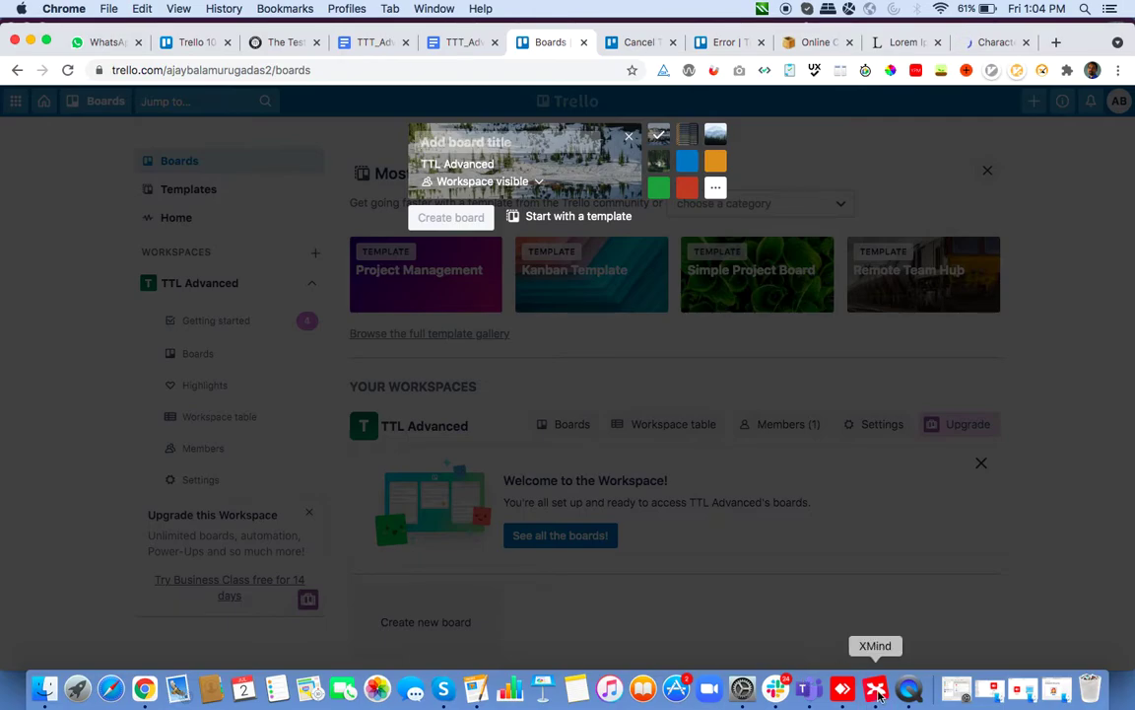
click(876, 688)
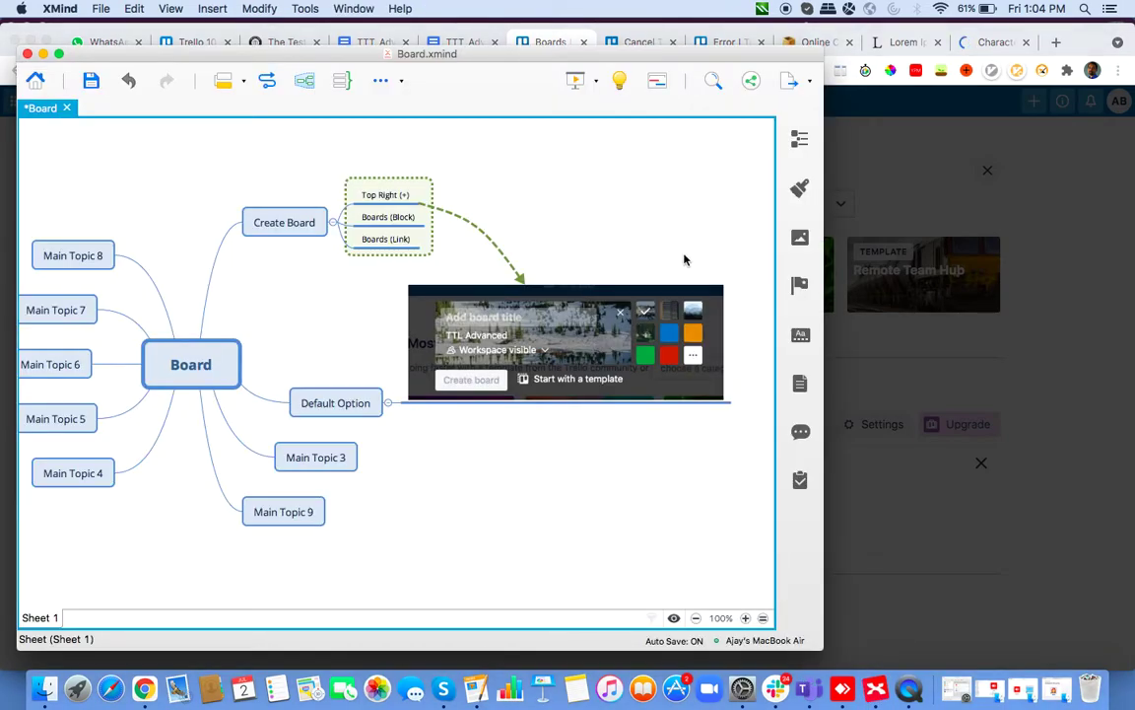
click(317, 460)
text(Features)
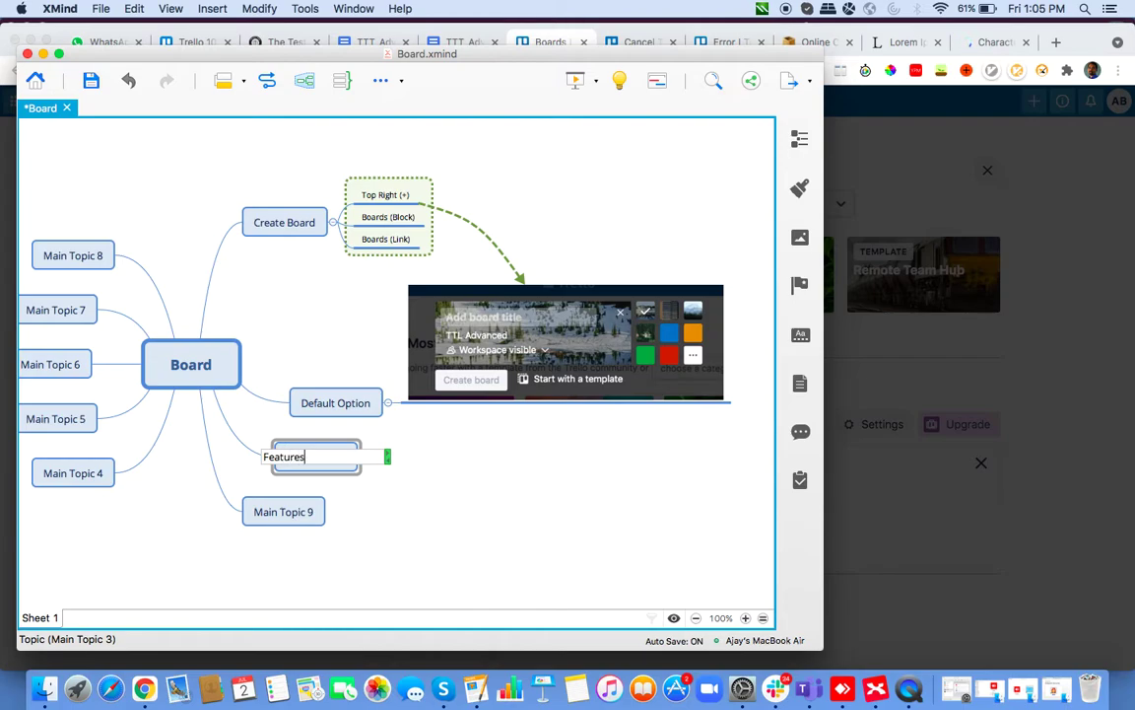
key(Return)
- Add a "Board Title" subtopic under Features and give it the child topic "Pre-canned text"
key(Tab)
text(Board)
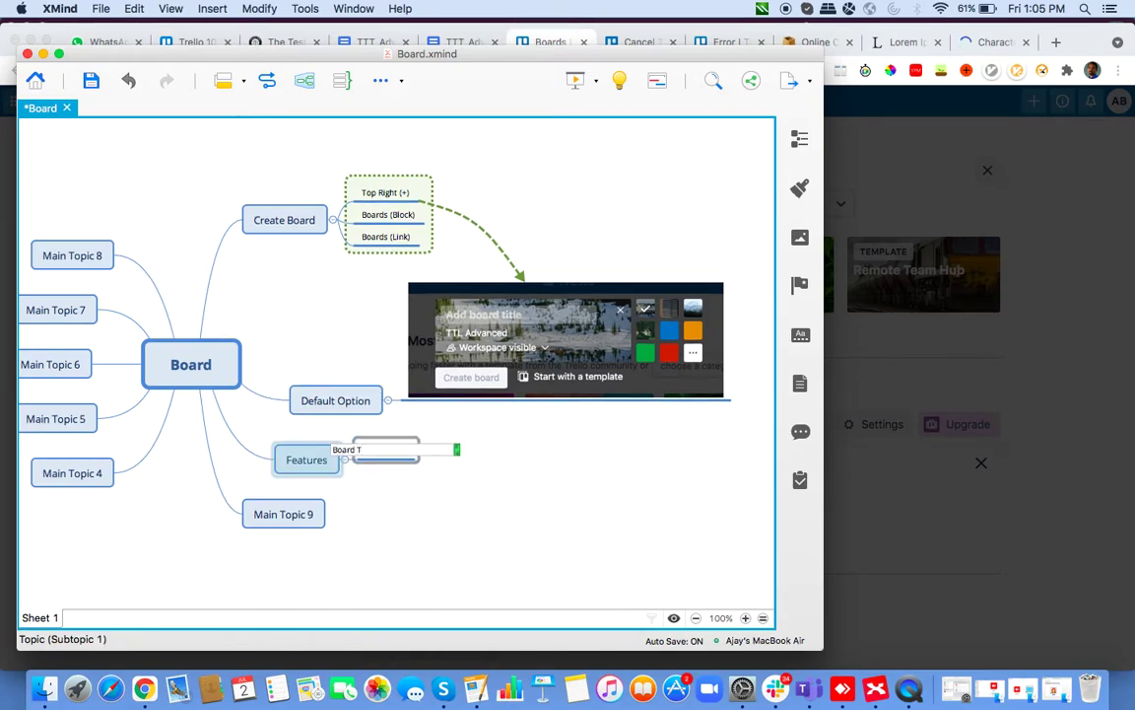
text( Title)
key(Return)
key(Tab)
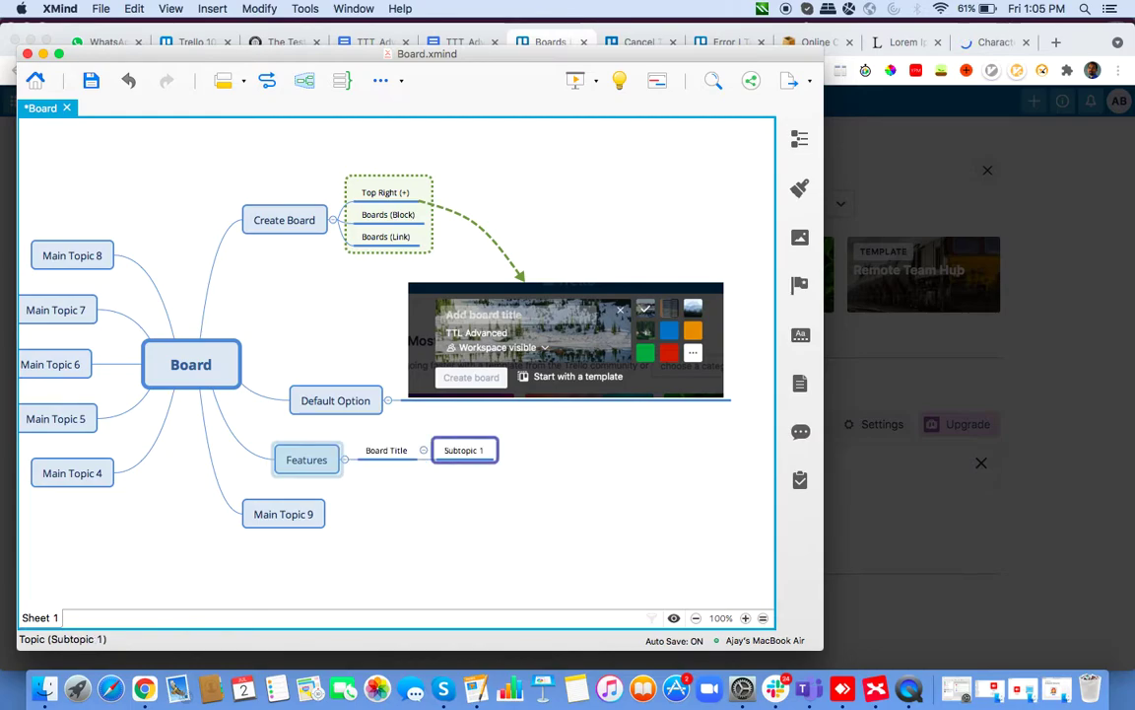
text(Pre-canned text)
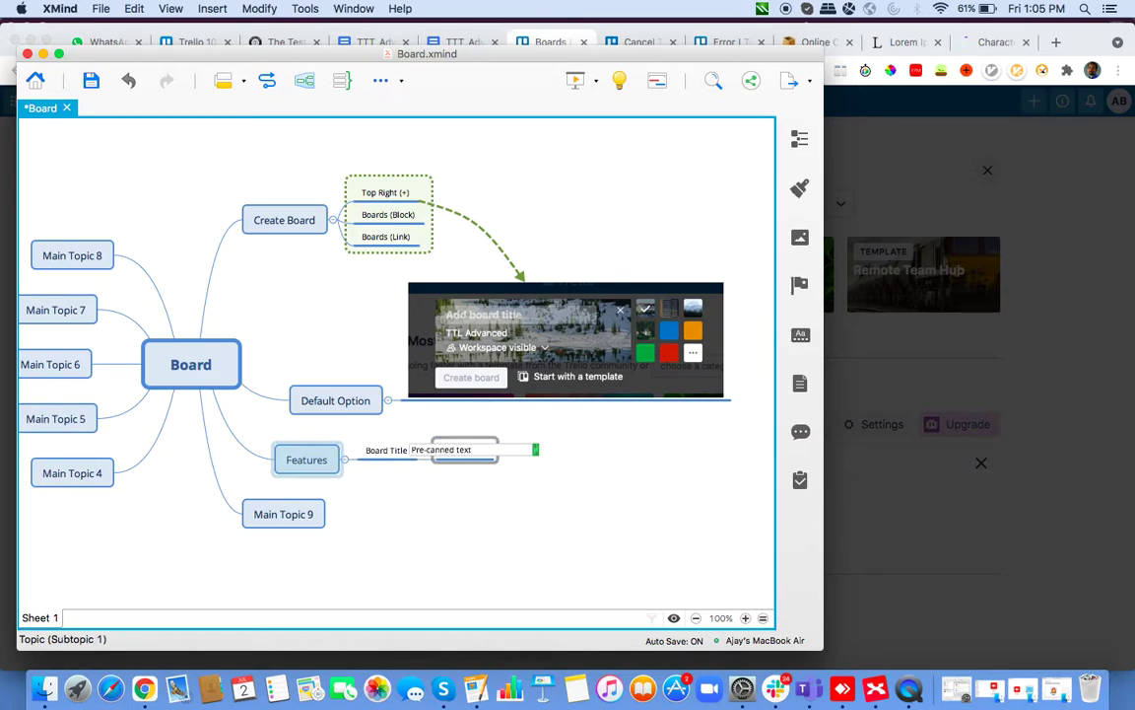
key(Return)
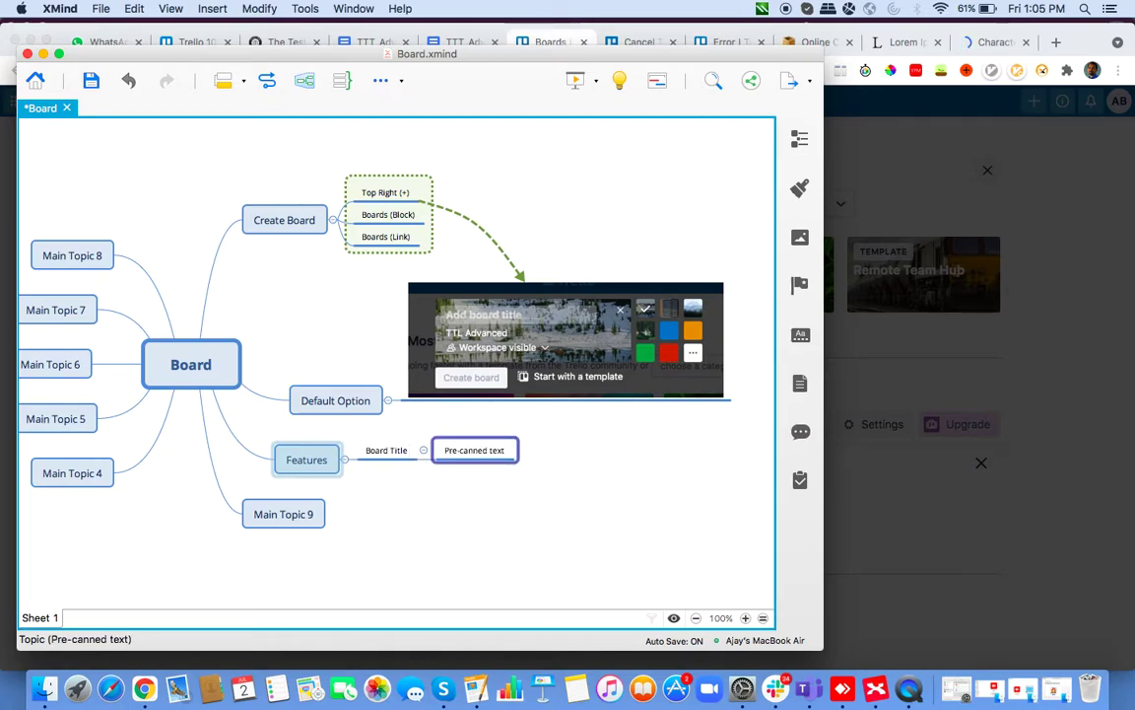
- Add "Background color" and "Workspace Name" as subtopics of Features below Board Title
key(Left)
key(Return)
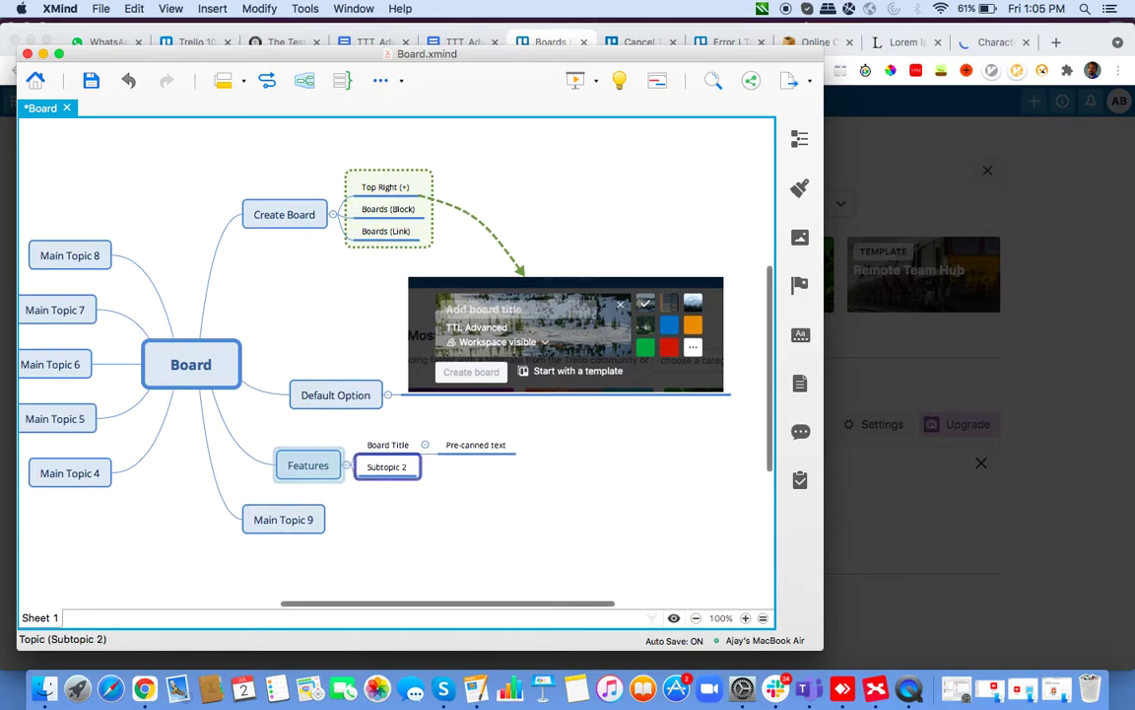
text(Background)
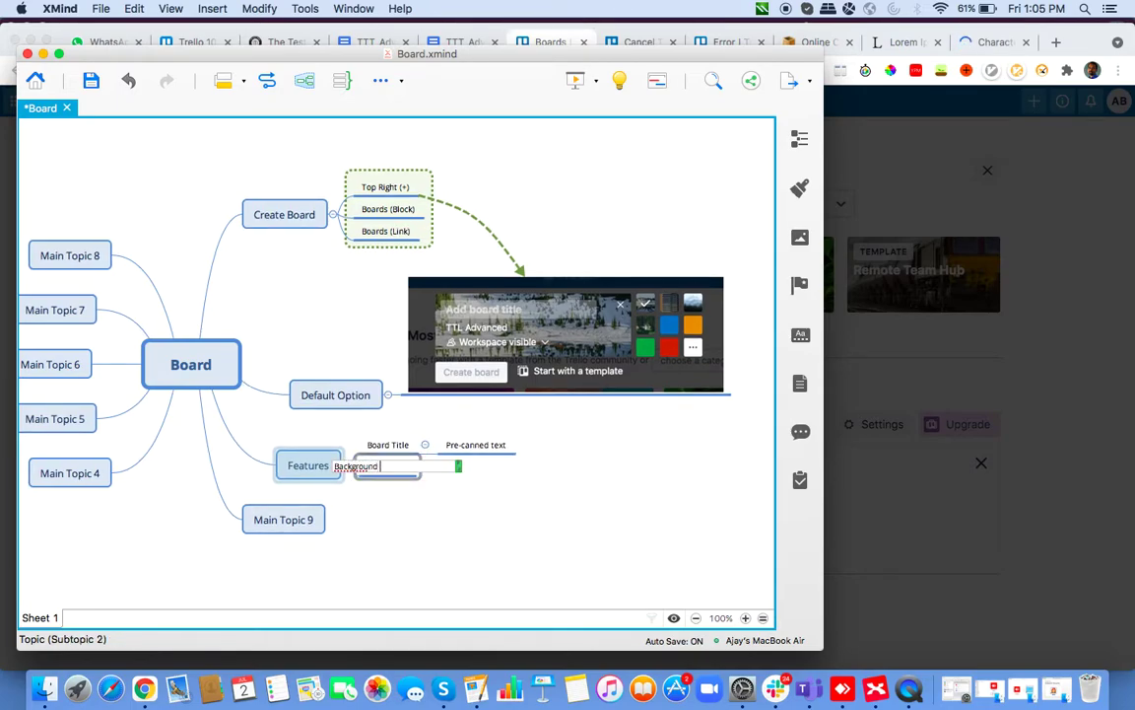
key(Return)
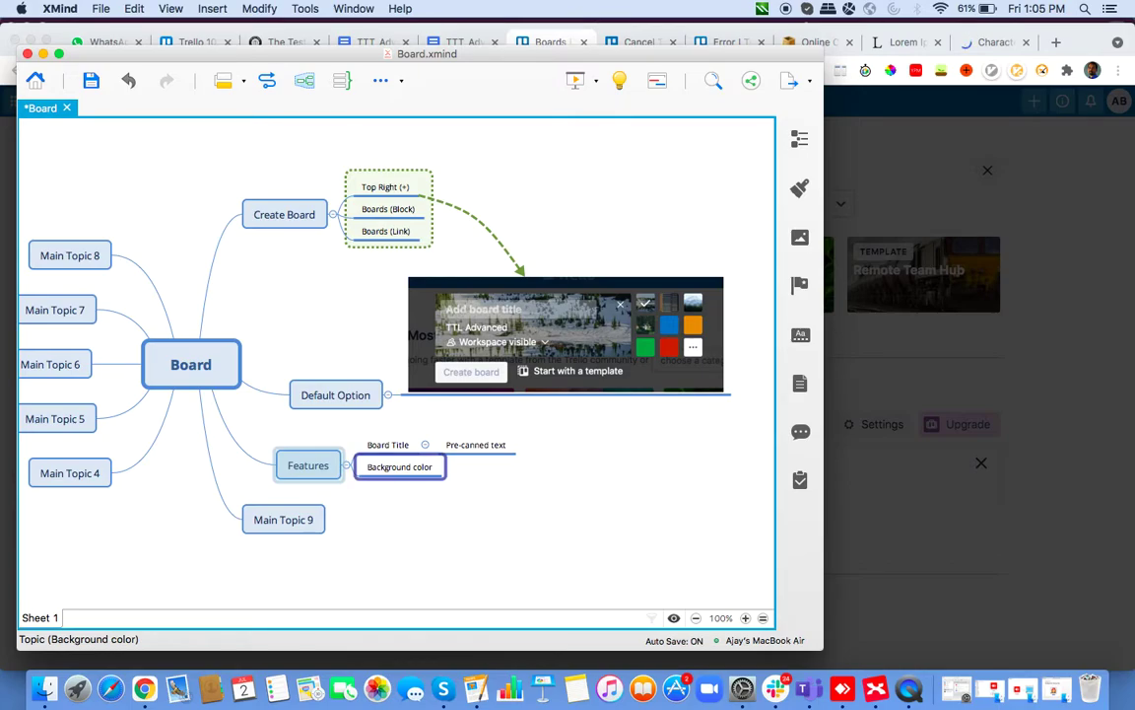
key(Return)
text(Worksh)
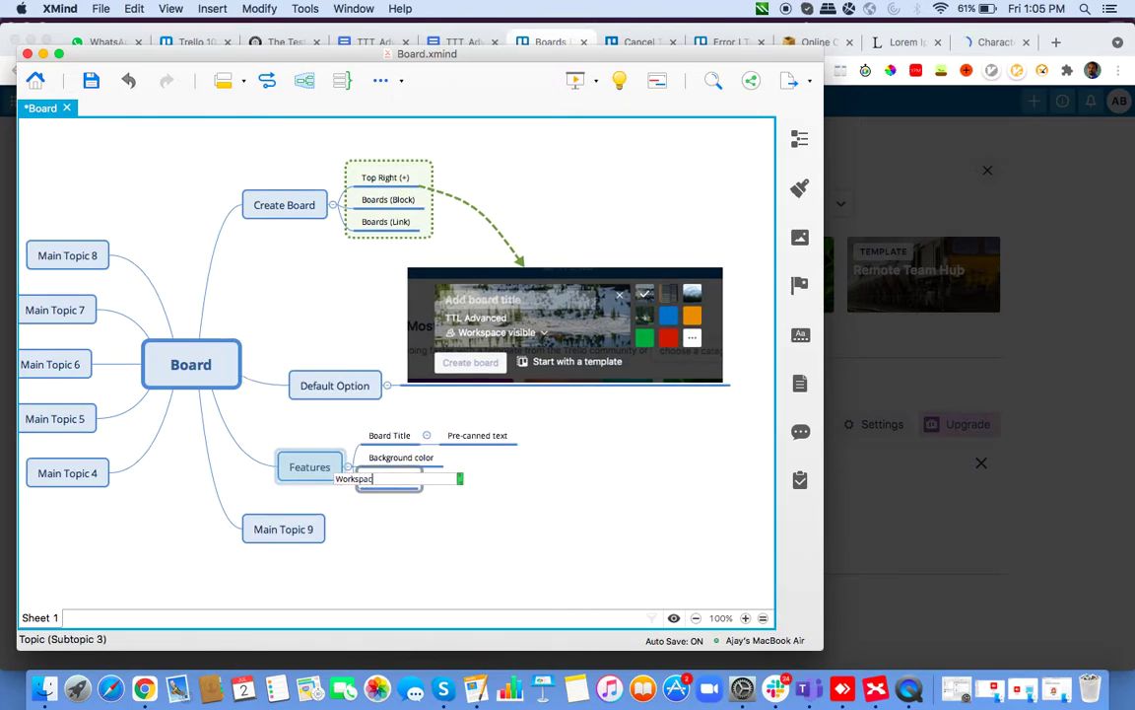
text(ace Name)
key(Return)
- Add "Visibility" and "Templates" as further subtopics of Features
key(Return)
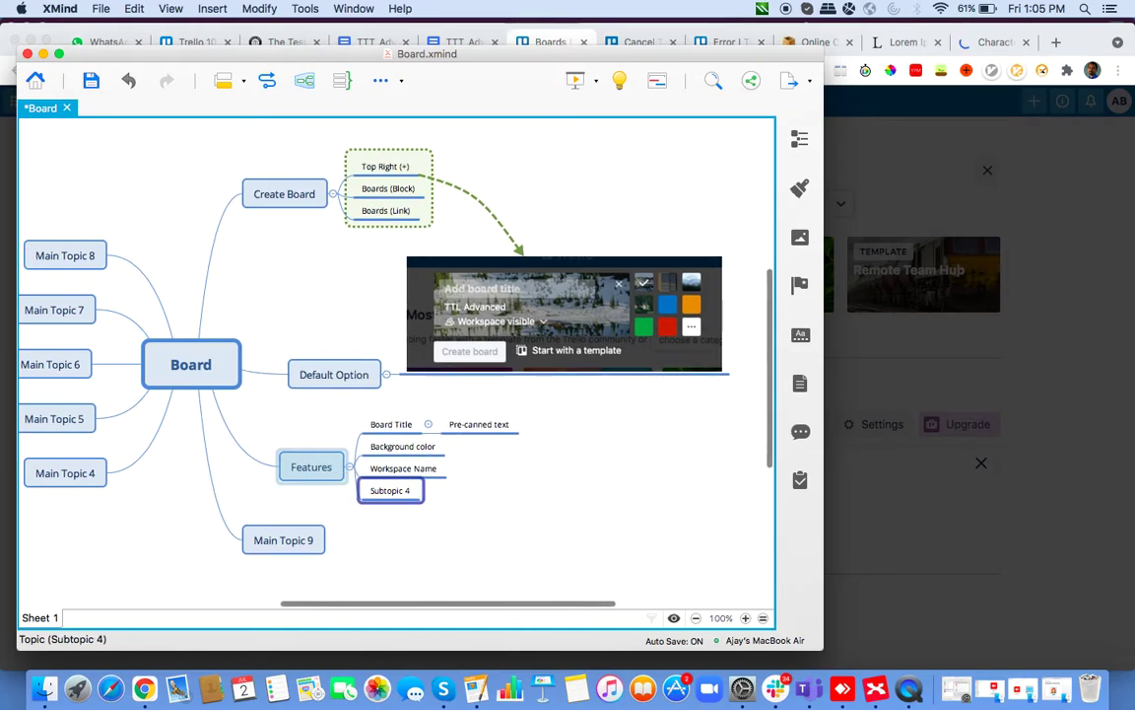
text(W)
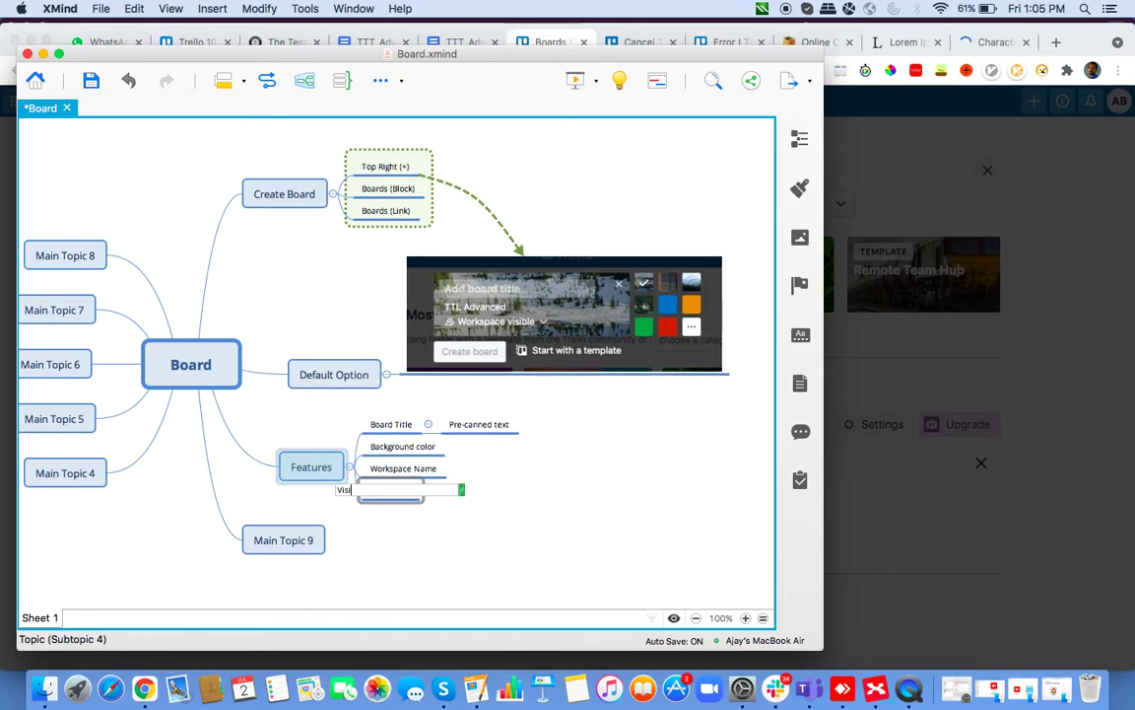
text(isibility)
key(Return)
key(Return)
text(Te)
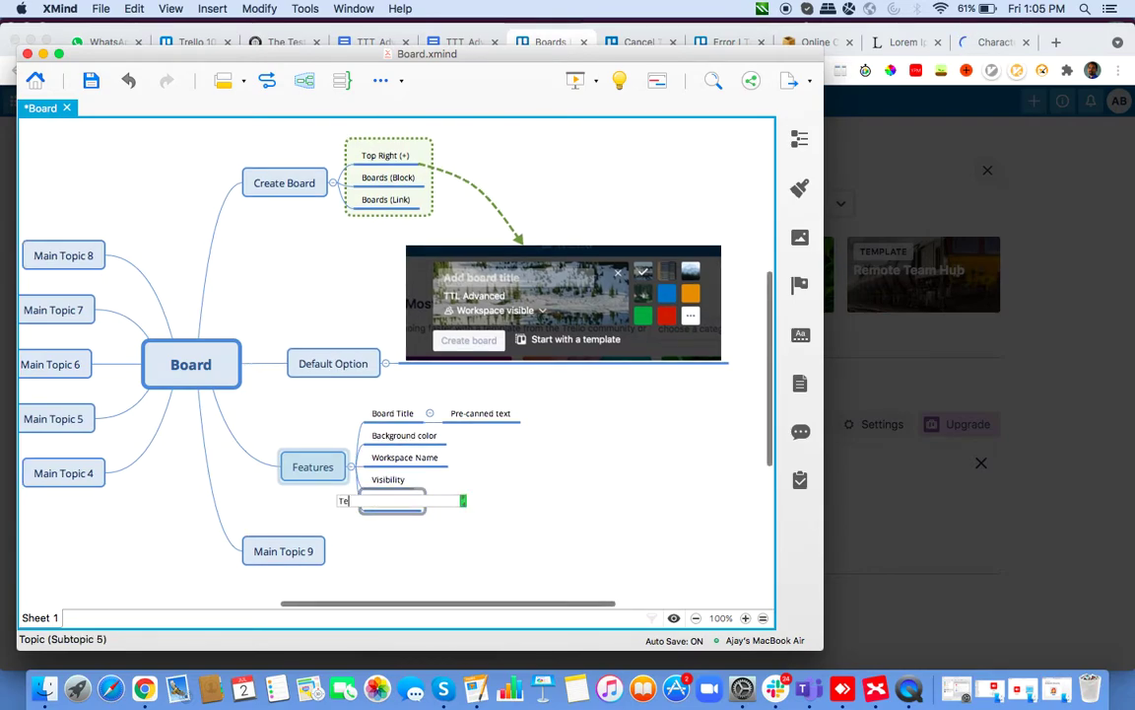
text(mplates)
key(Return)
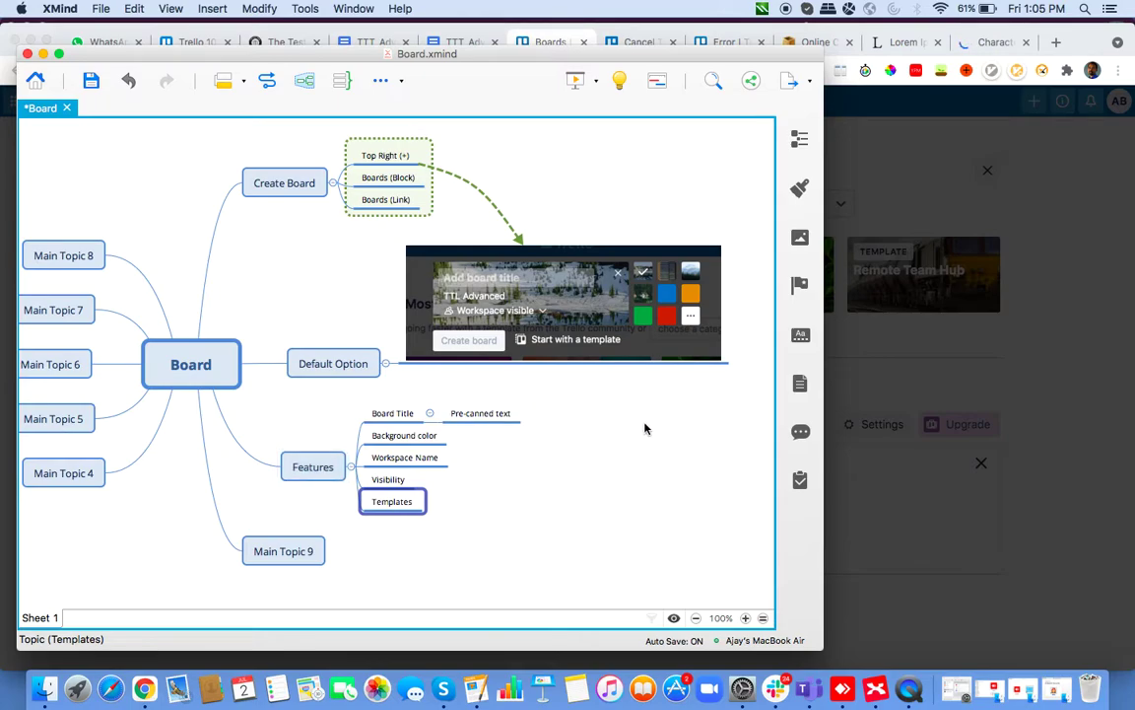
- Open the extra board background choices in Trello, and in XMind add "Default" and "More" under Background color
click(971, 445)
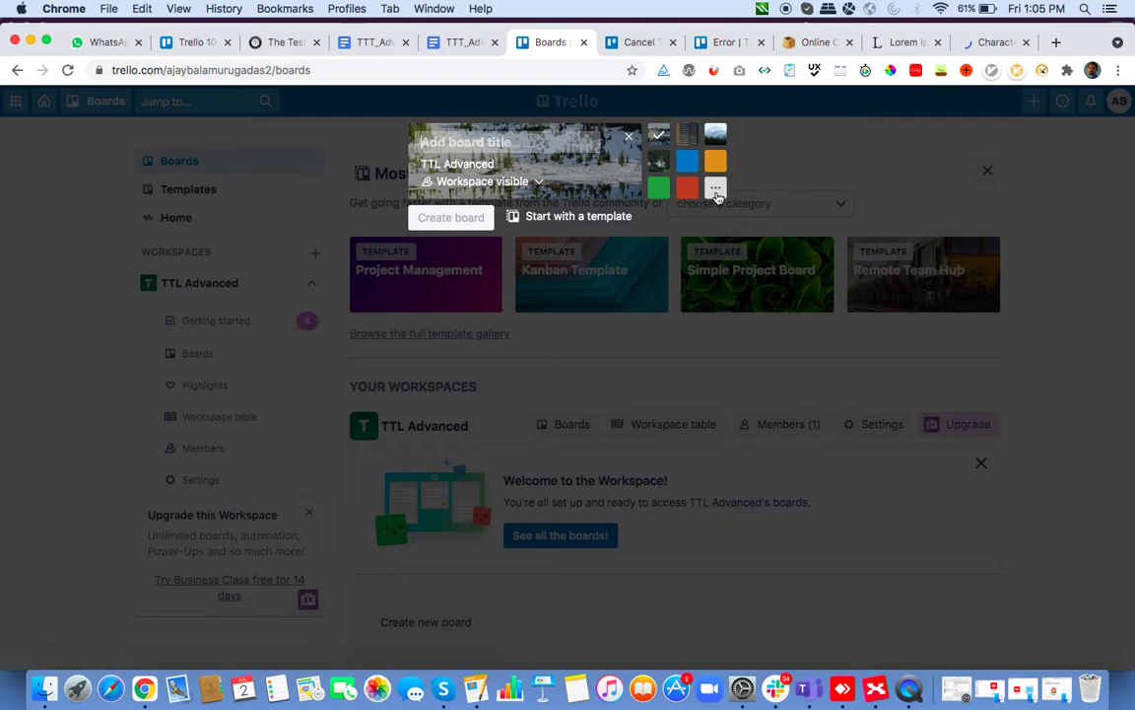
click(716, 190)
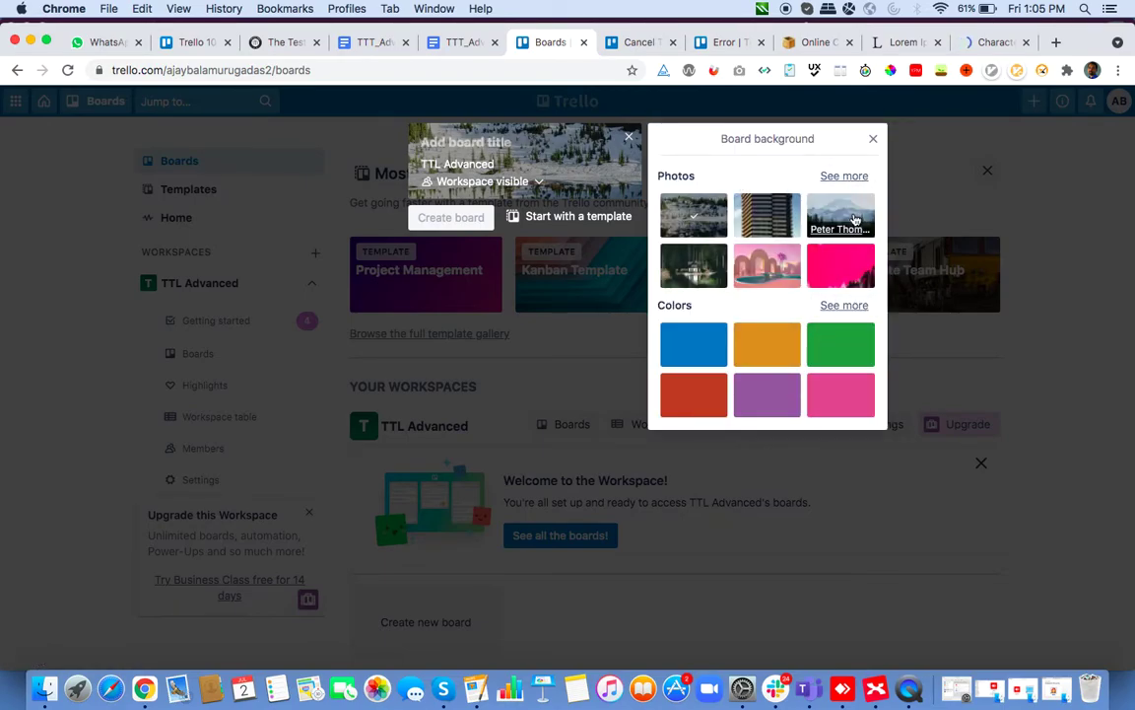
key(super+Tab)
click(430, 434)
key(Tab)
text(Default)
key(Return)
key(Return)
text(More)
key(Return)
- Add the subtopics "Photos" and "Background colors" under More
key(Tab)
text(Photos)
key(Return)
key(Return)
text(Background )
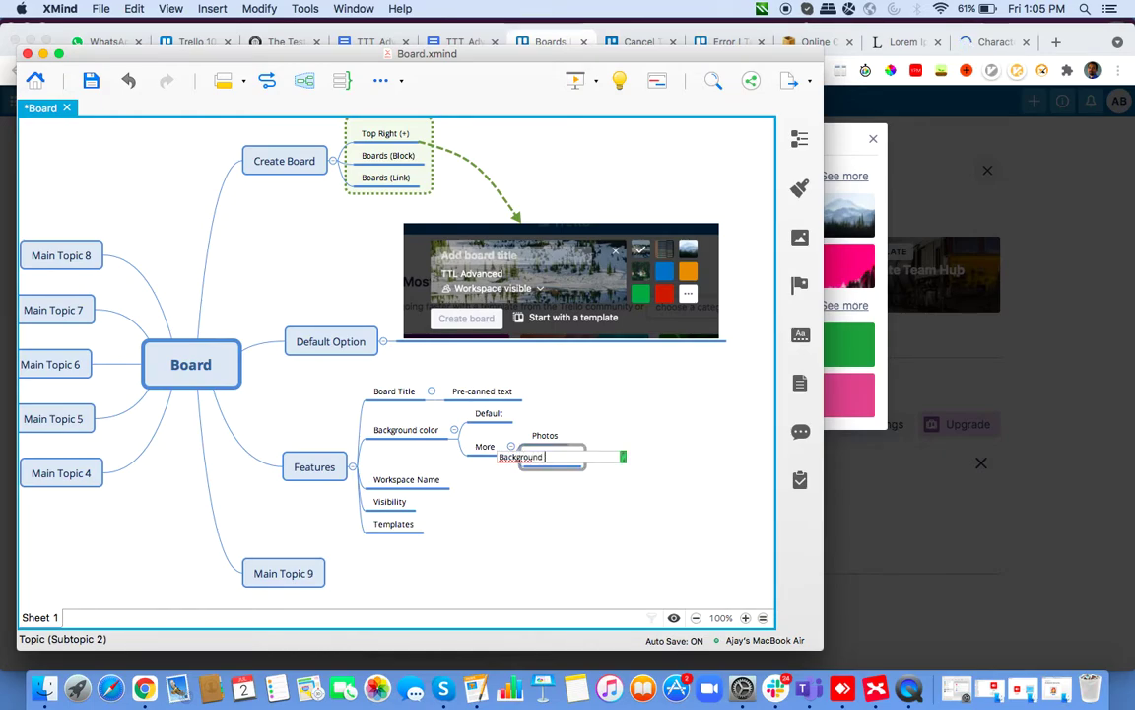
text(colors)
key(Return)
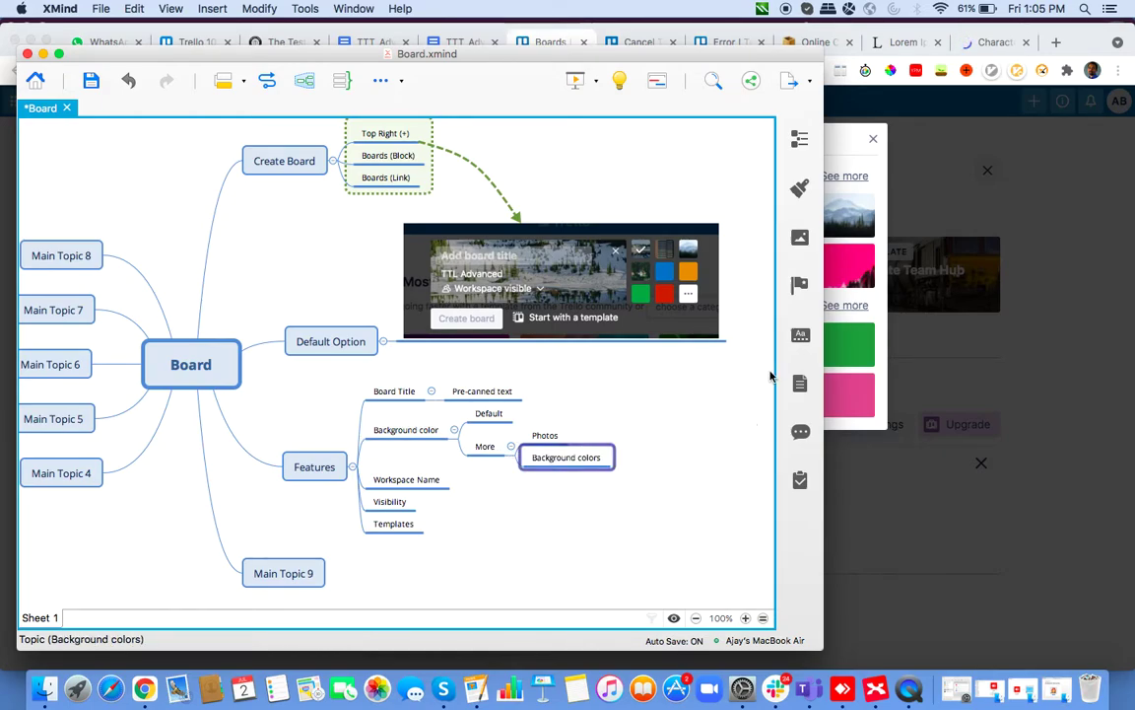
- Add a "See more" child topic to both Photos and Background colors
click(542, 436)
key(Tab)
text(See)
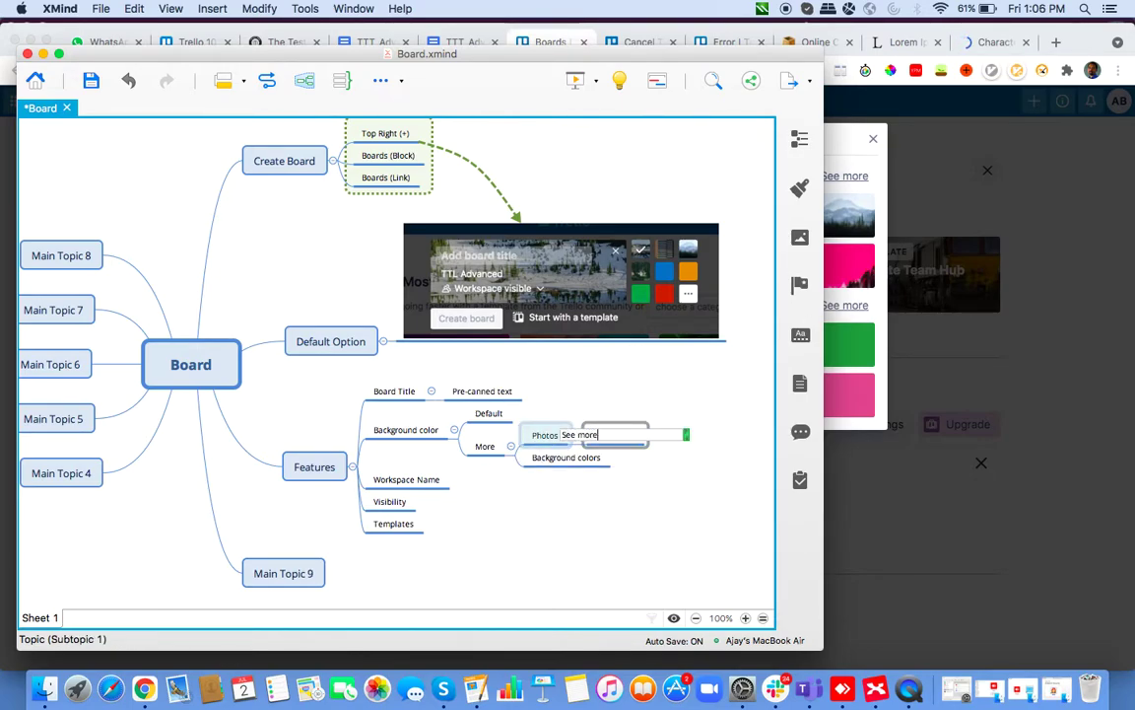
text( more)
key(Return)
click(557, 459)
key(Tab)
text(See)
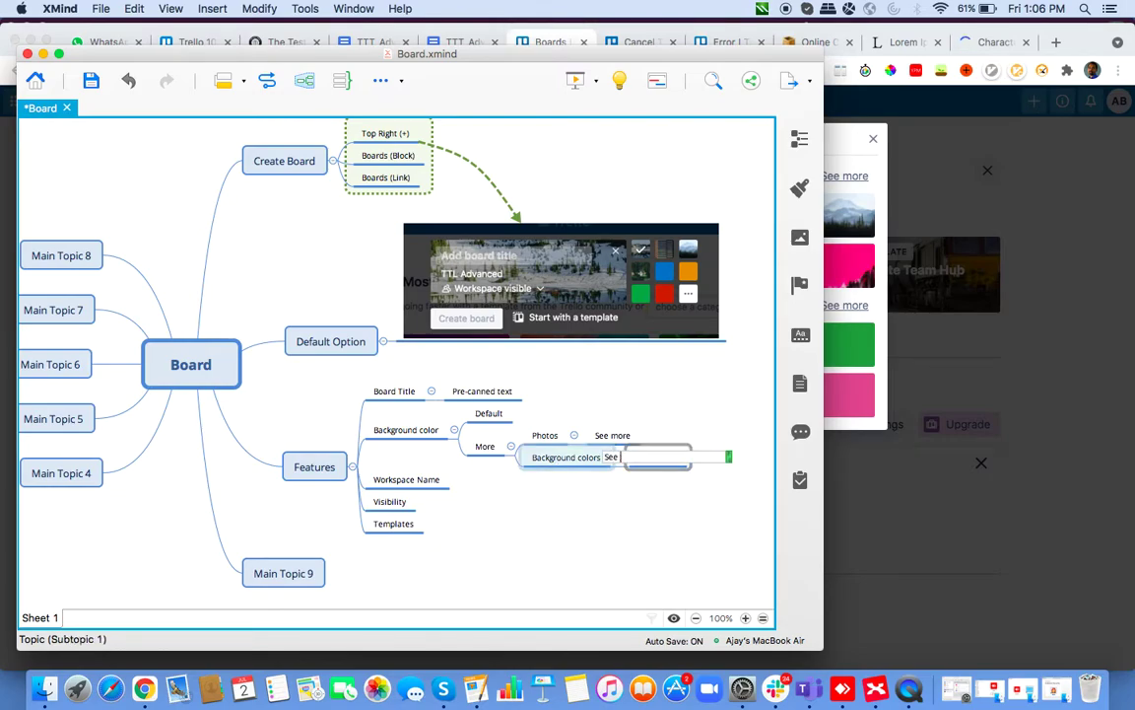
text( more)
key(Return)
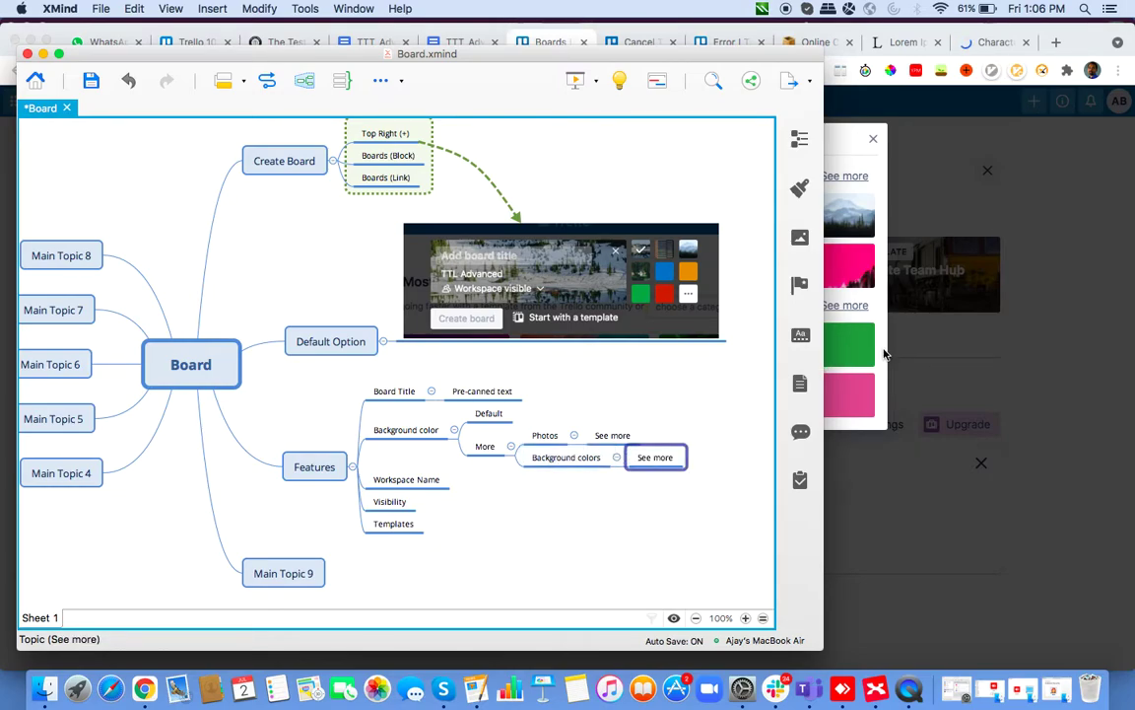
- Switch to Trello, capture a screenshot of the Board background panel and return to XMind
click(884, 355)
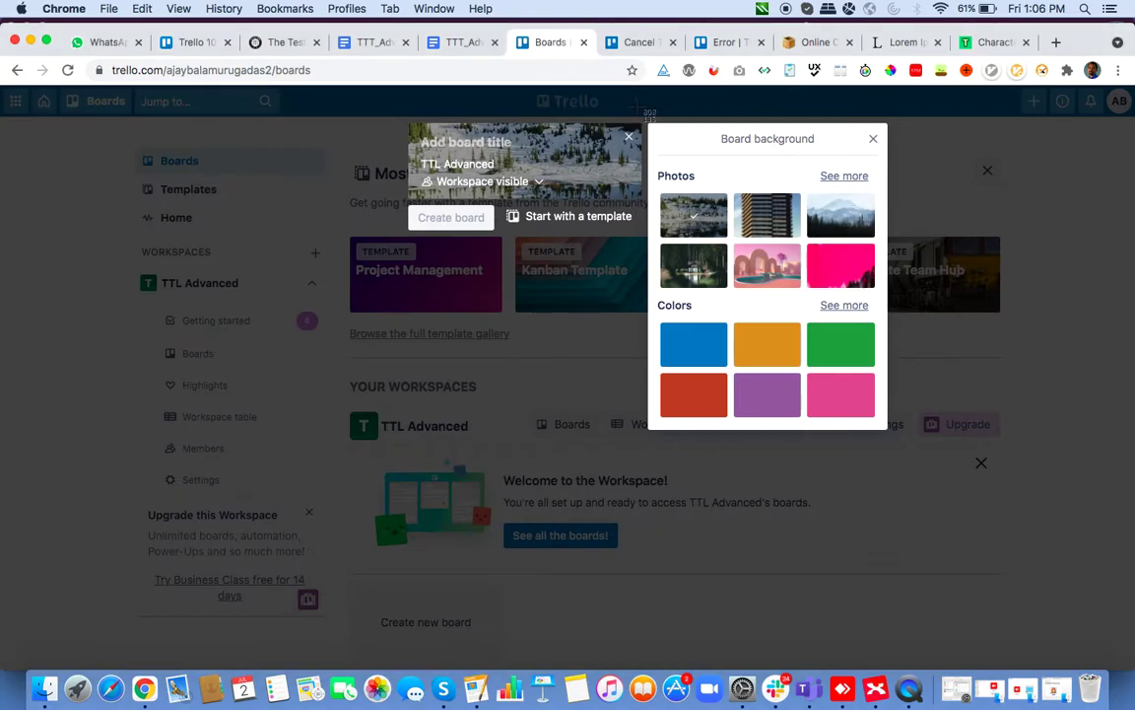
drag(639, 115, 900, 434)
key(super+Tab)
- Add a "Board Background" subtopic under Background color, below More
key(Left)
key(Left)
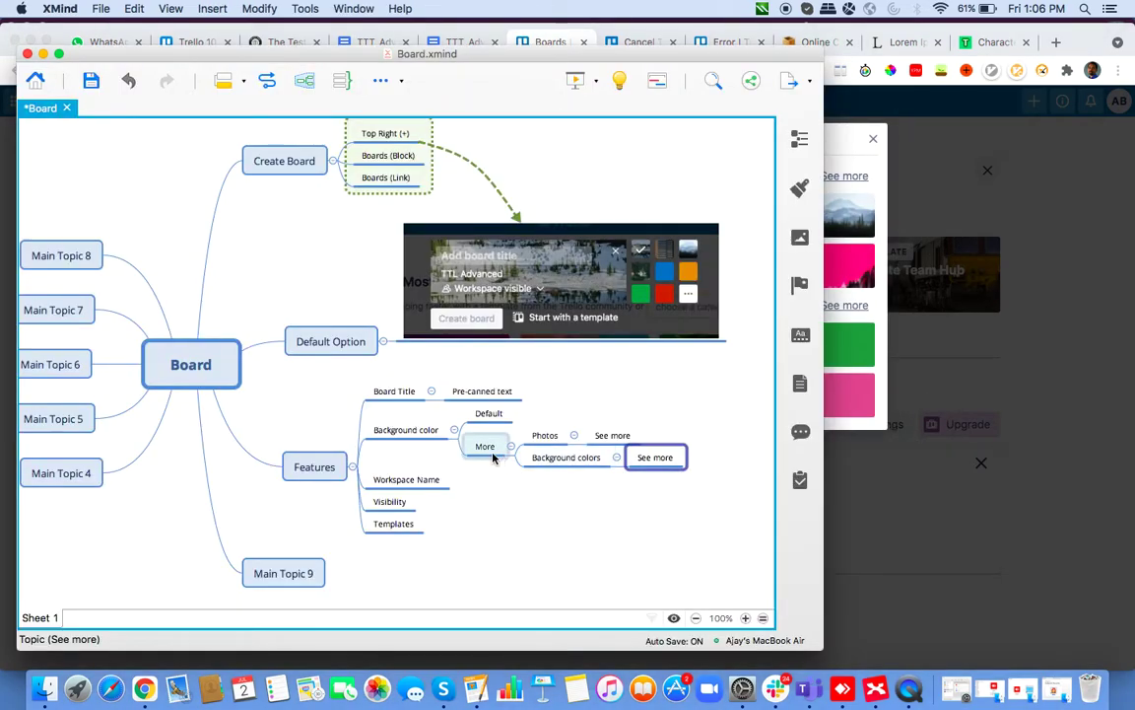
key(Return)
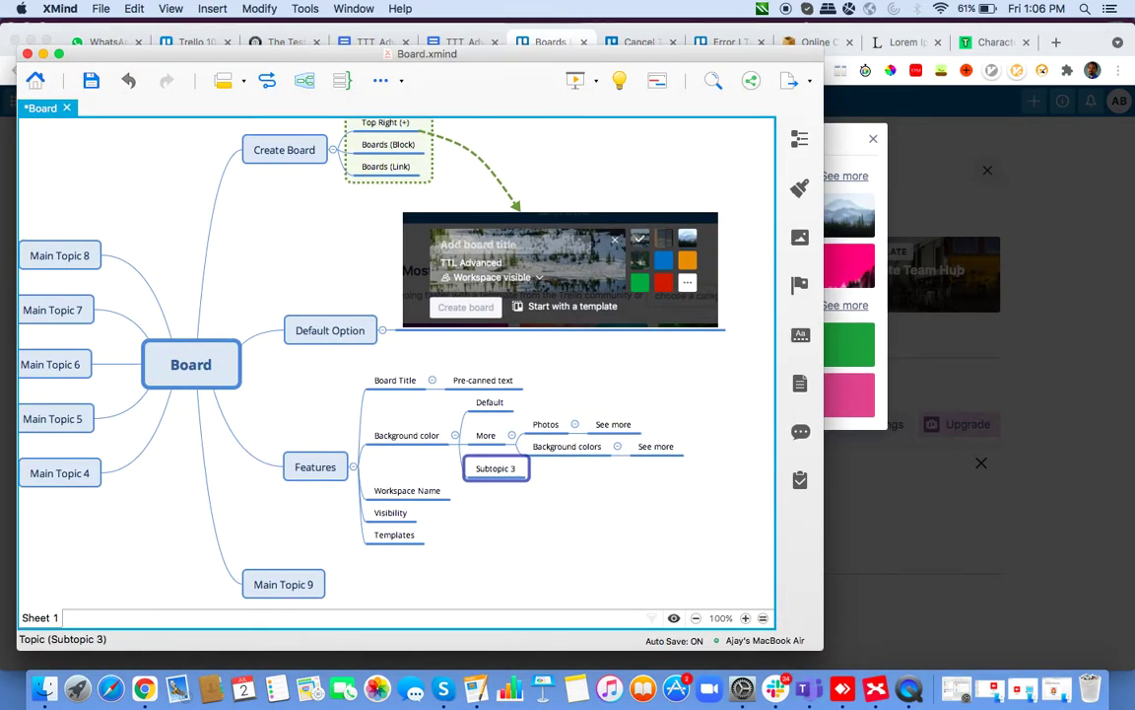
text(Board Backgro)
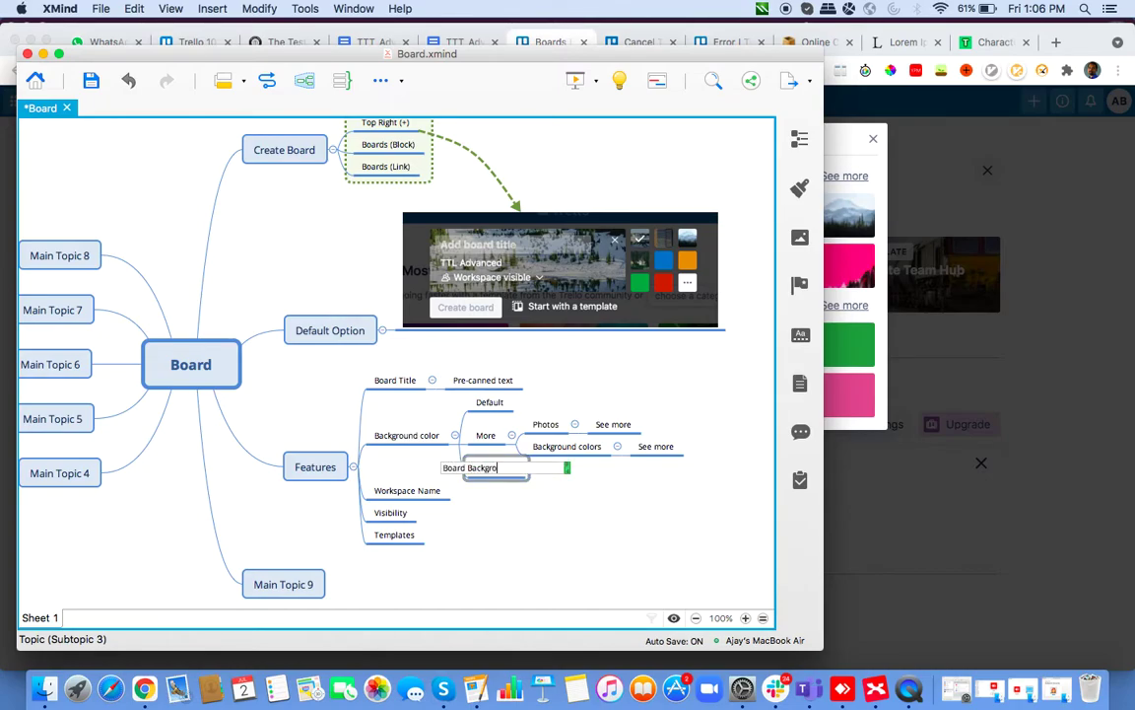
text(und)
key(Return)
- Add a child topic to Board Background and insert the captured Board background image into it
key(Tab)
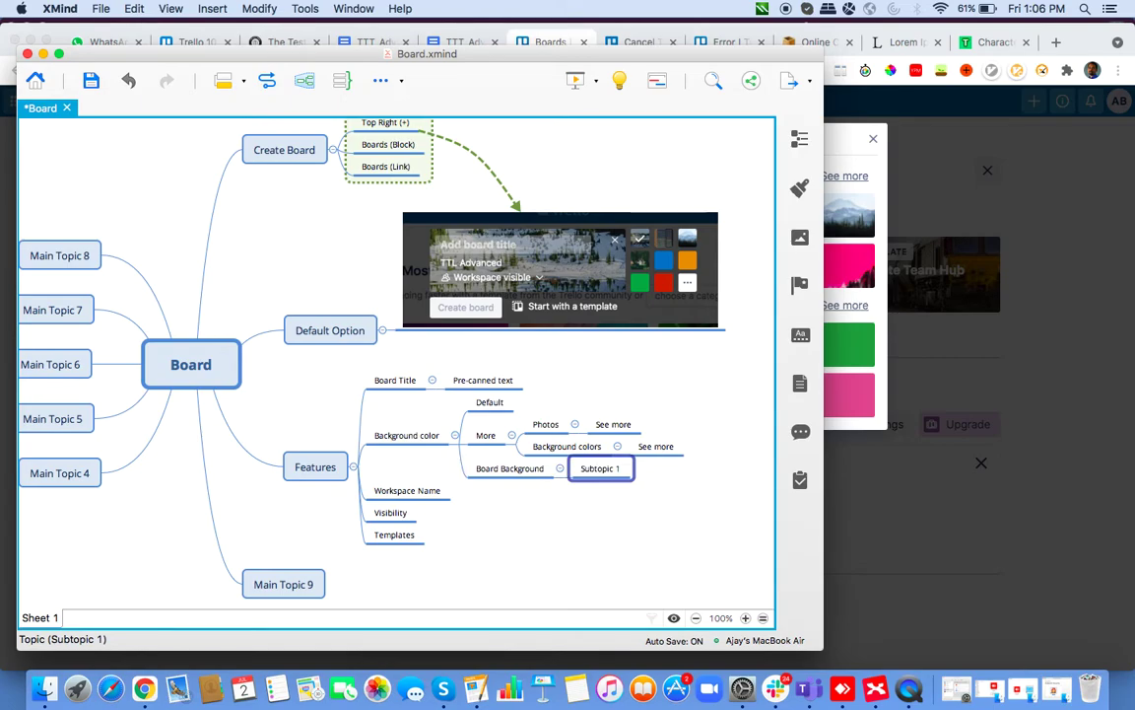
key(super+shift+i)
click(493, 349)
click(809, 437)
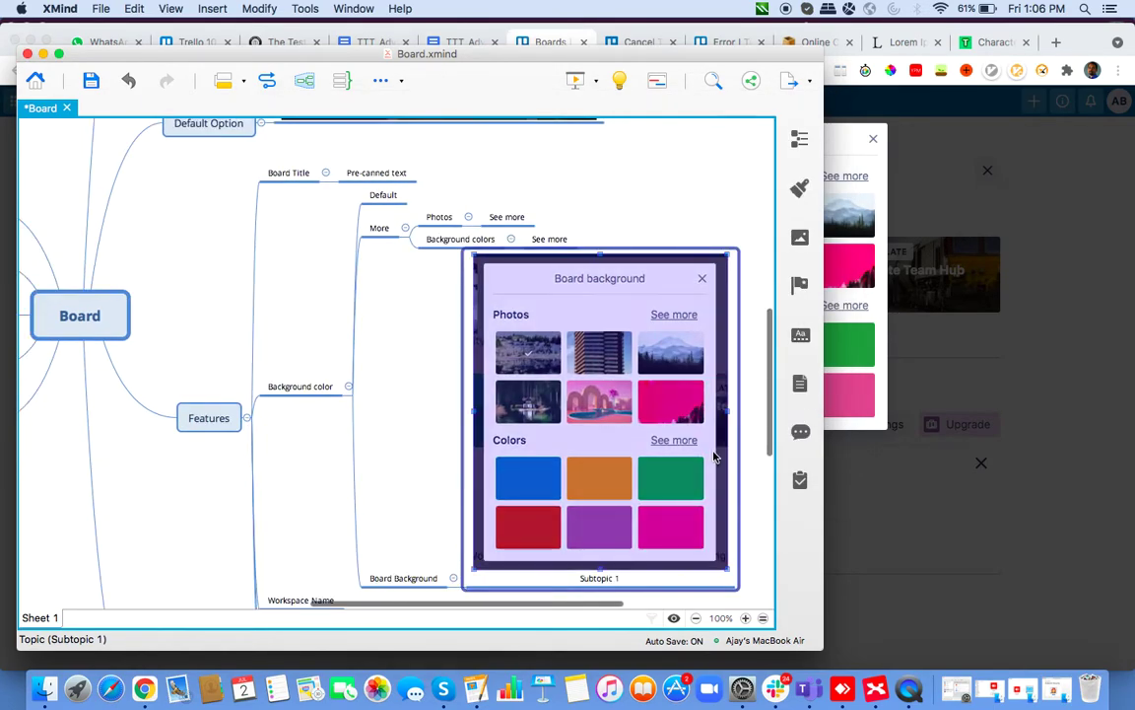
- Clear the placeholder text "Subtopic 1" from the topic holding the Board background image
scroll(614, 382, down, 5)
double_click(536, 230)
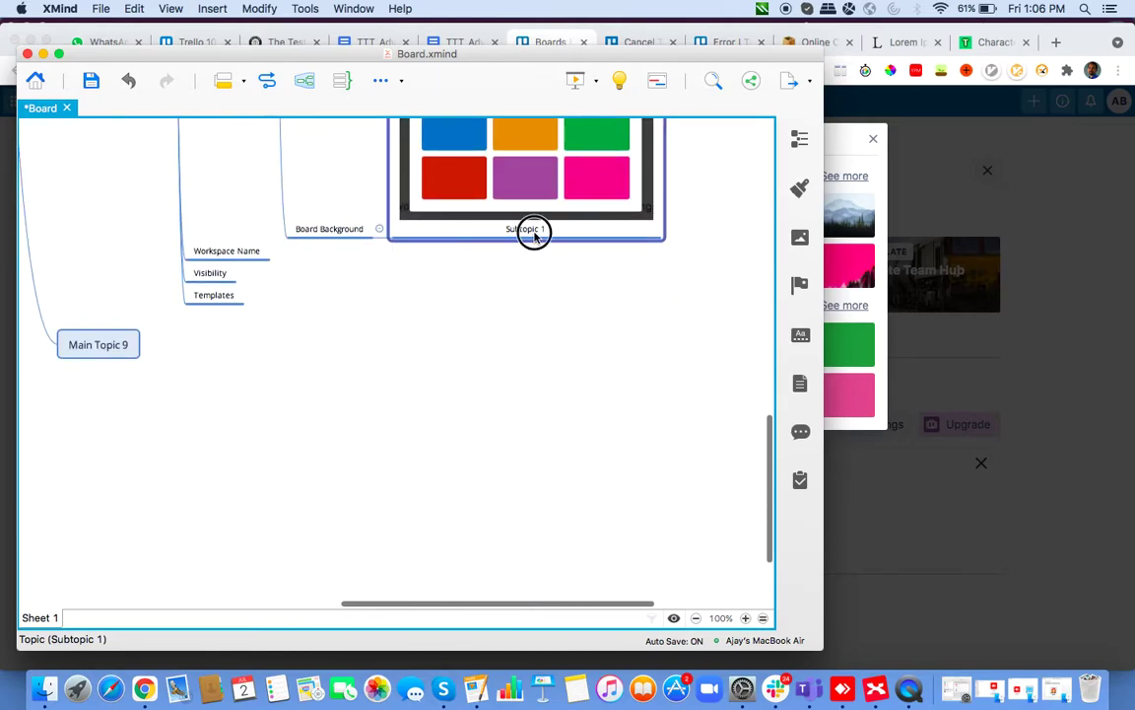
key(BackSpace)
scroll(535, 236, up, 3)
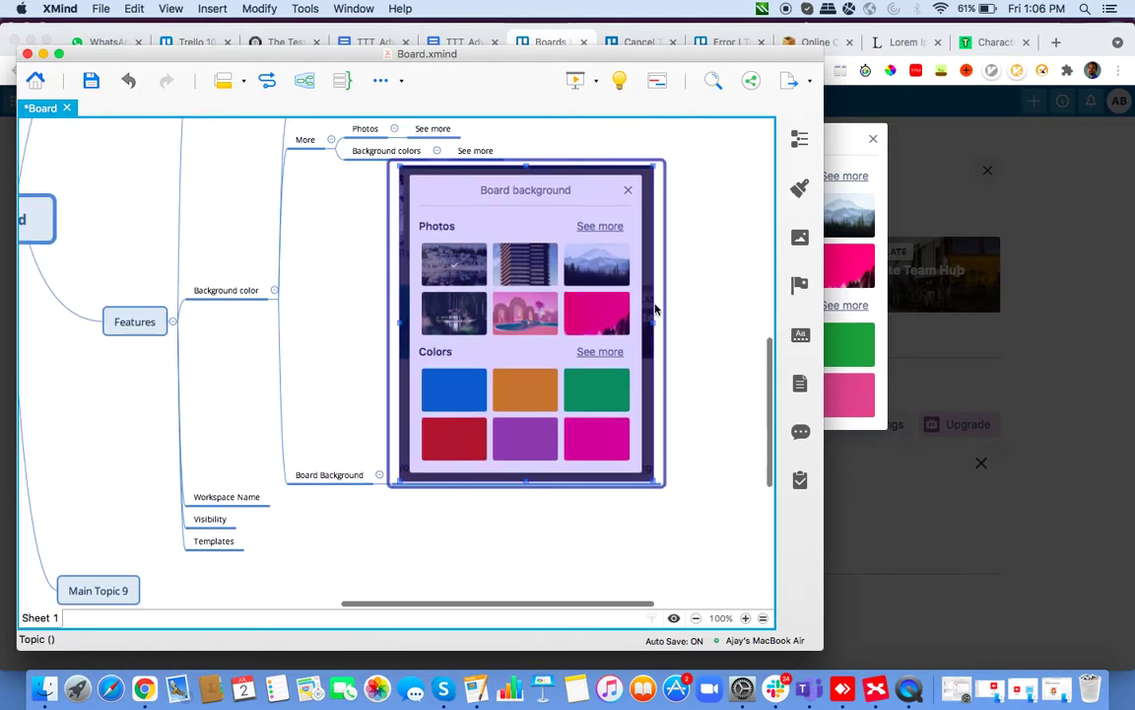
- Switch to Trello, close the Board background panel, capture a screenshot of the Workspace visible options and return to XMind
key(super+Tab)
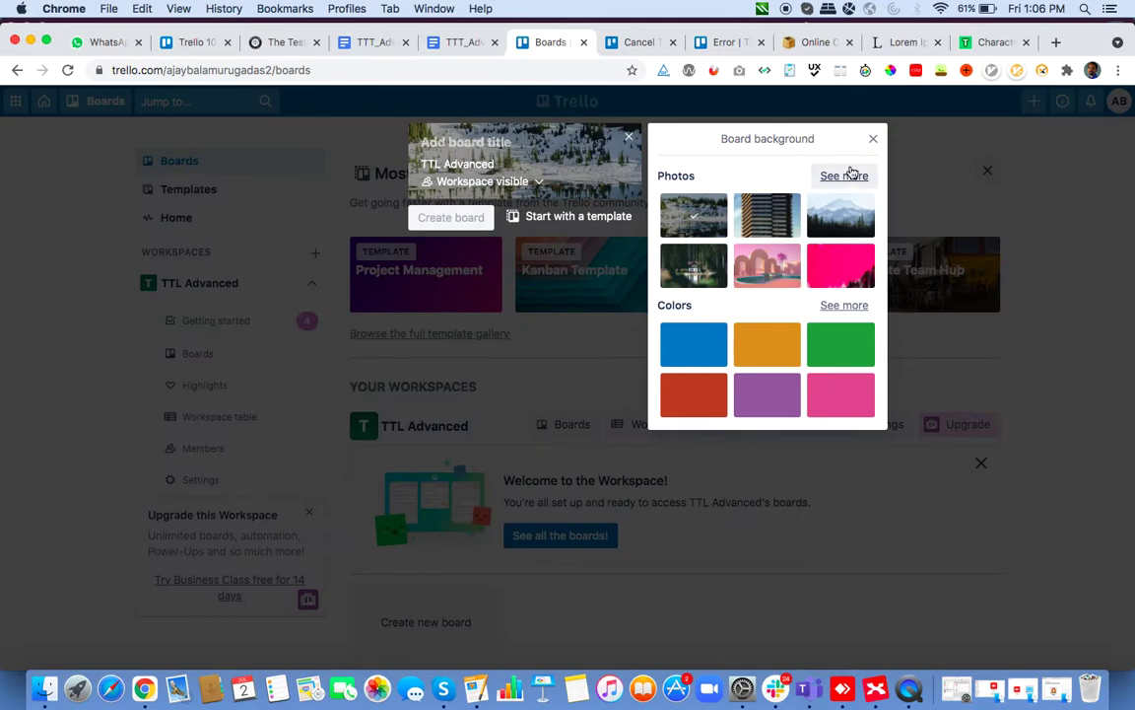
click(874, 139)
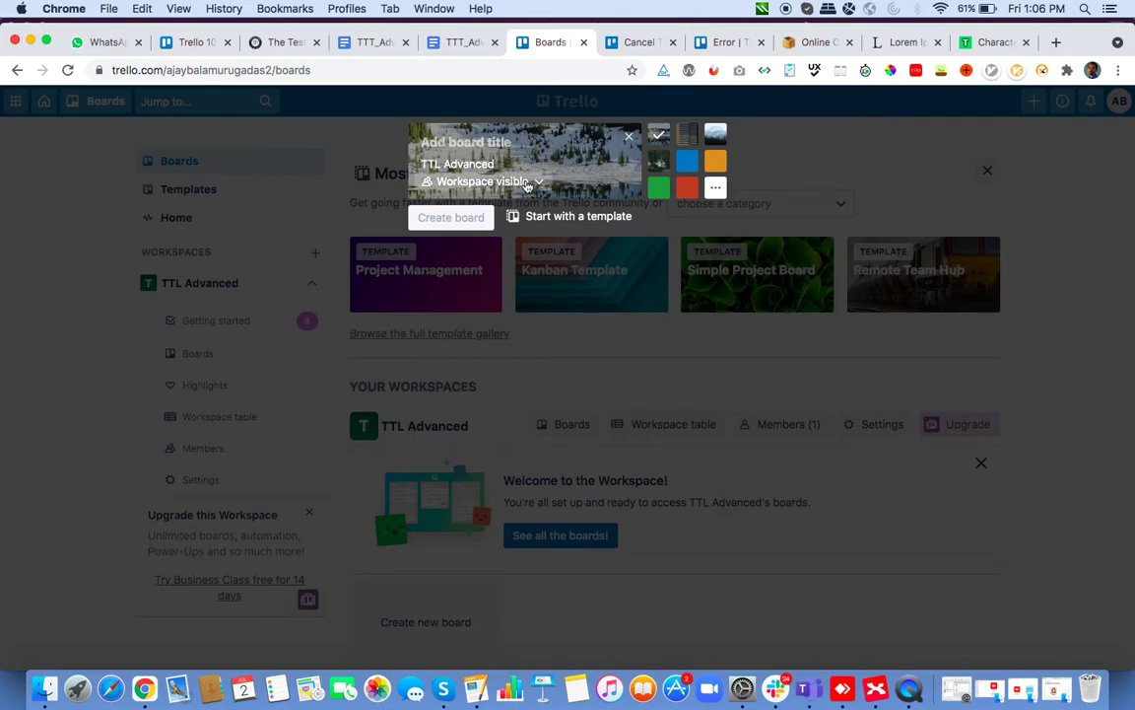
click(539, 183)
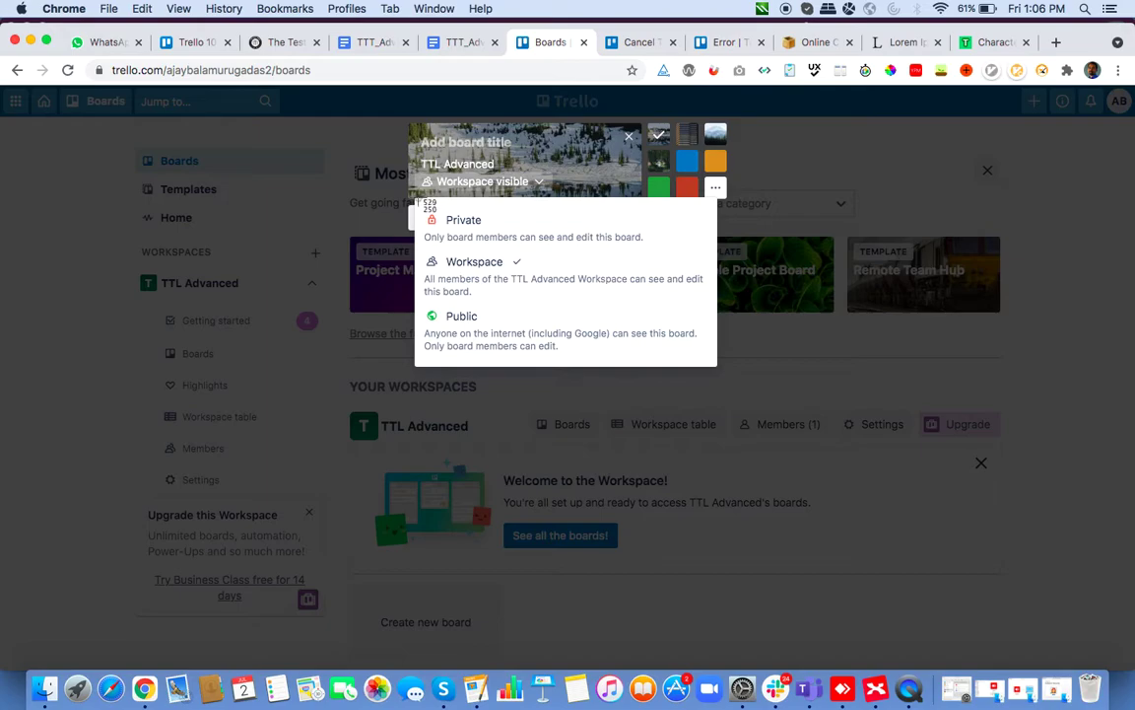
click(520, 264)
mouse_move(698, 365)
mouse_down()
mouse_move(724, 368)
mouse_move(717, 375)
mouse_up()
key(super+Tab)
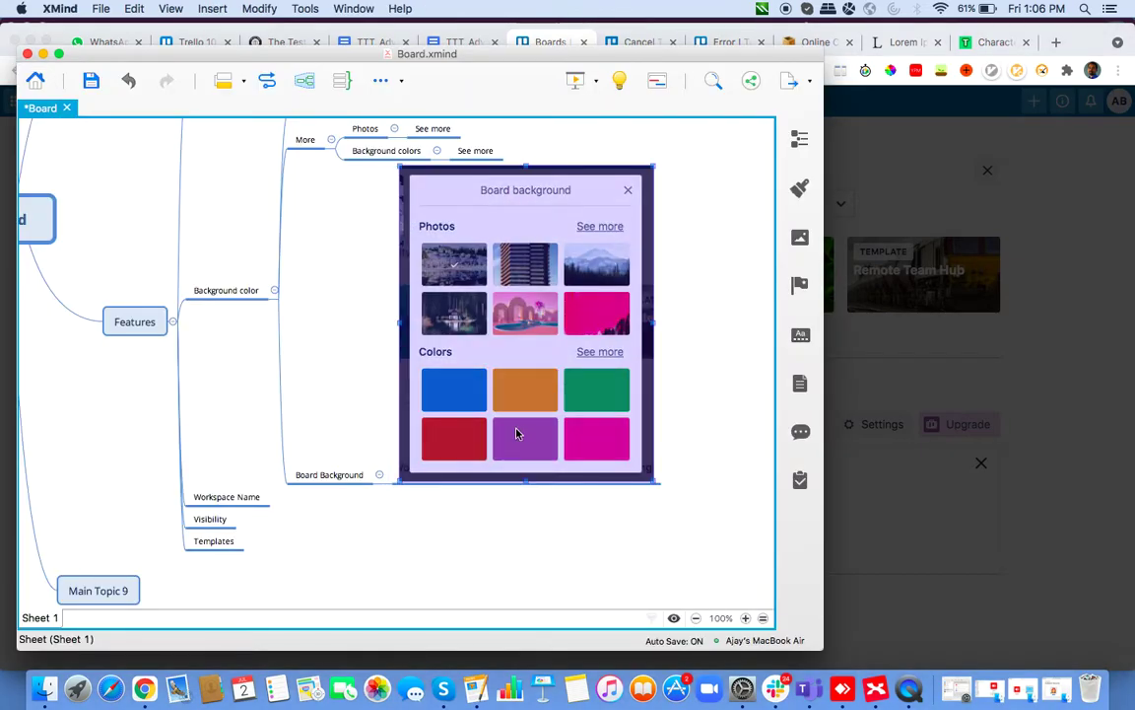
- Add a child topic to Visibility and insert the captured image of the visibility options into it
click(234, 522)
key(Tab)
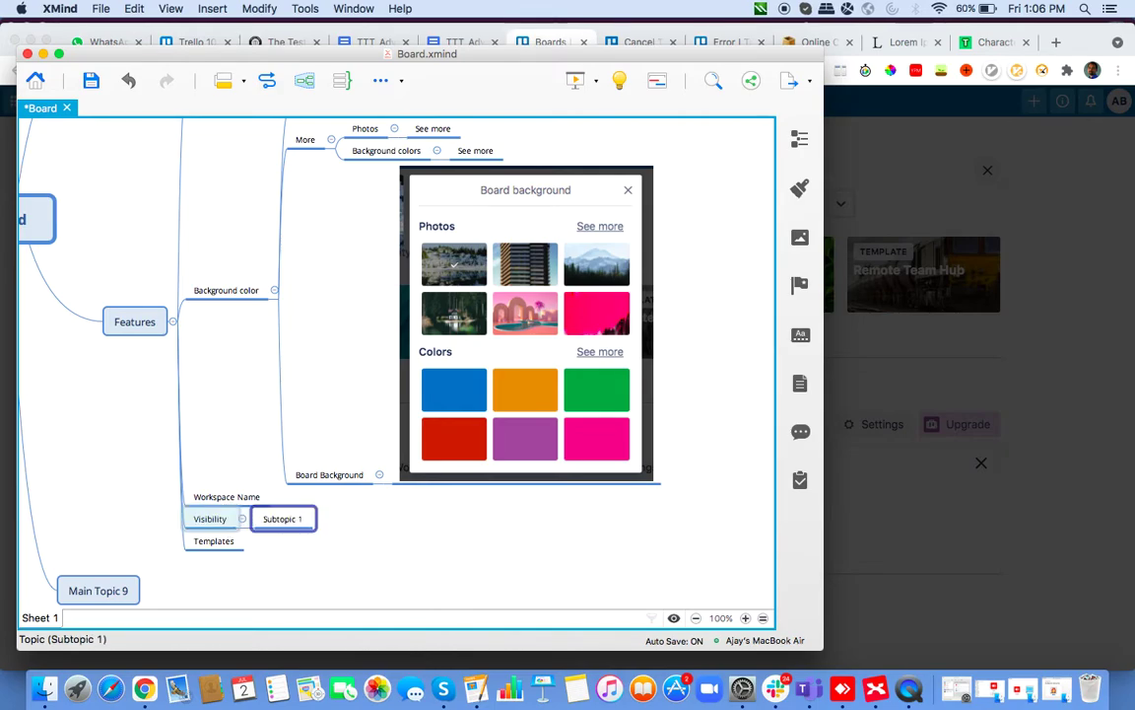
key(super+i)
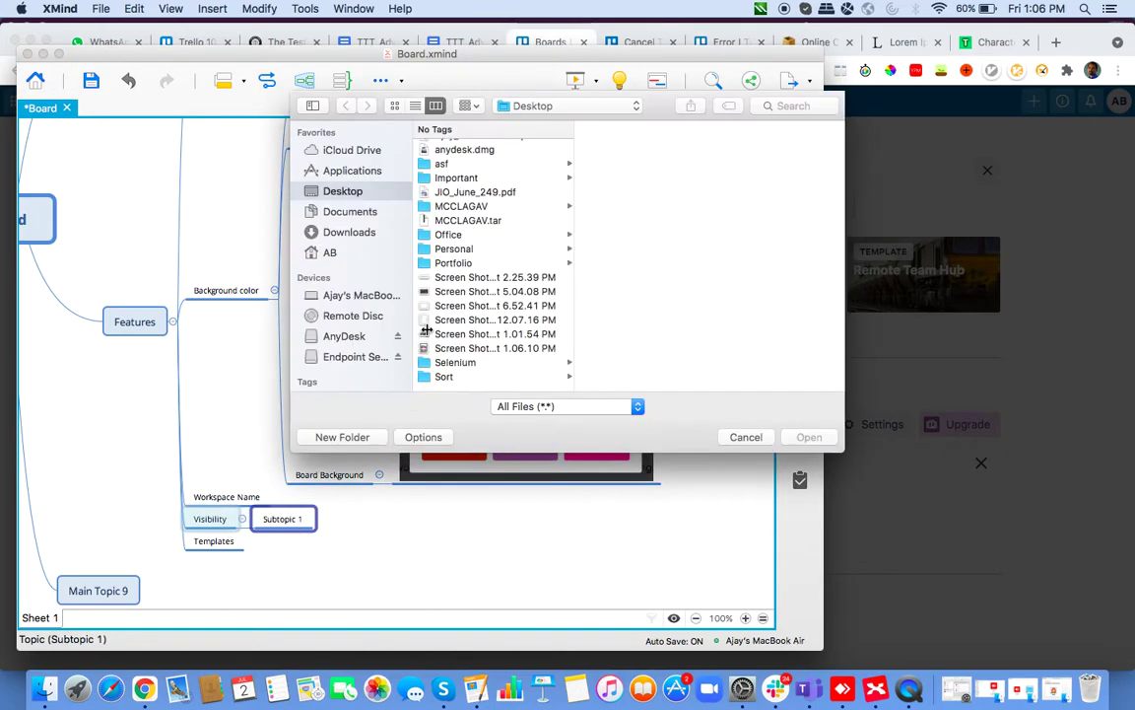
click(487, 363)
double_click(487, 363)
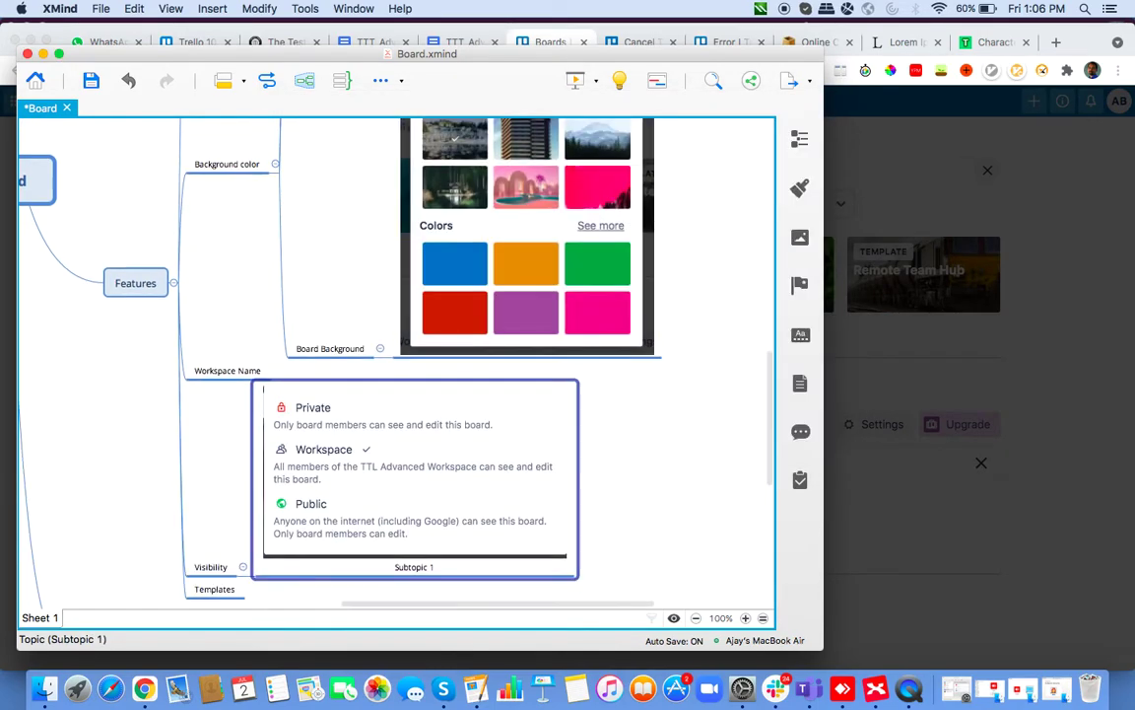
- Rename the topic holding the visibility image as "Workspace Visibility"
double_click(420, 572)
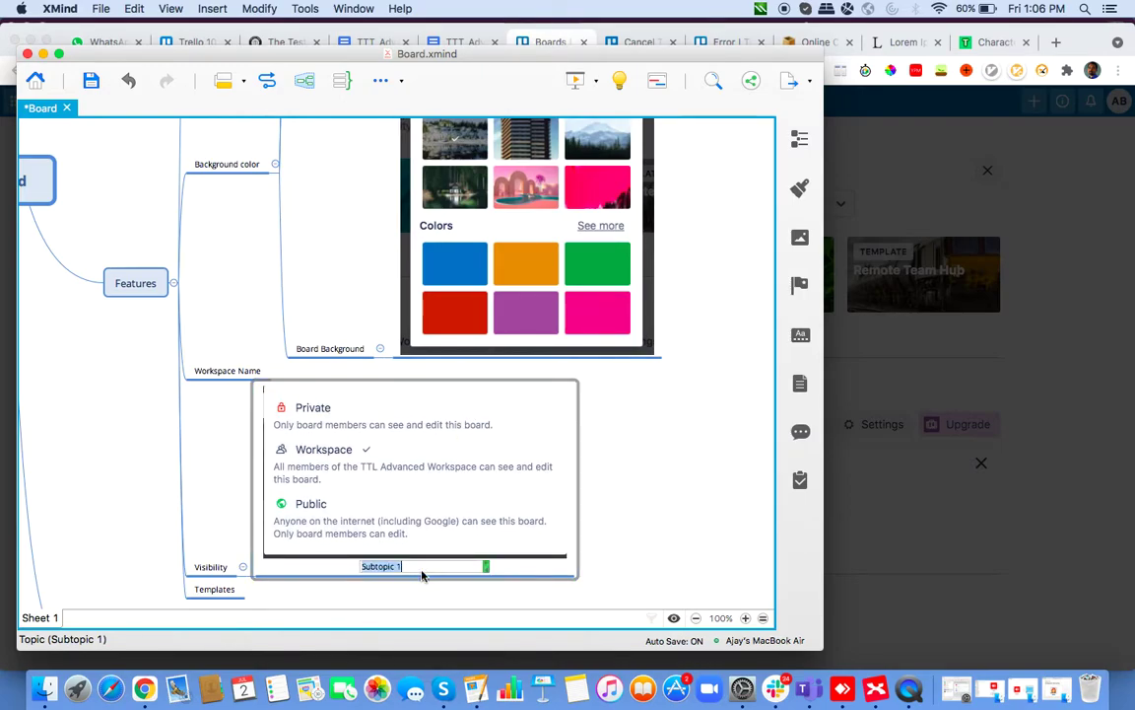
text(Workspace Visibility)
key(Return)
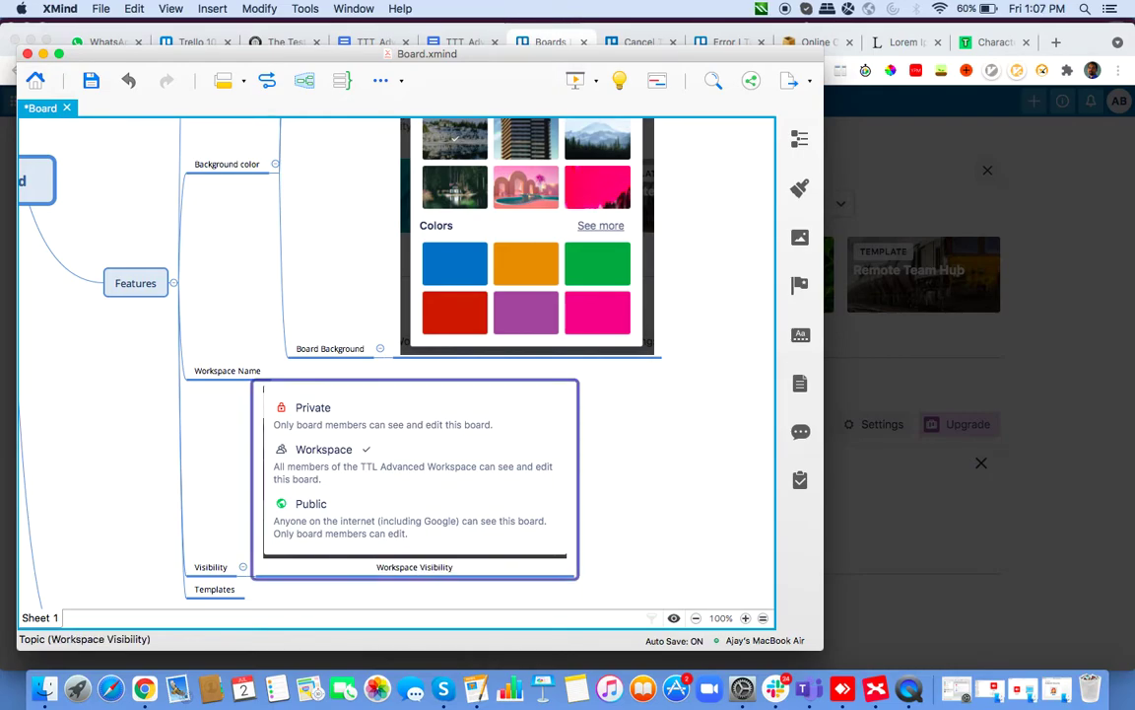
- Switch to Trello, open the Start with a template page, copy its URL and return to XMind
key(super+Tab)
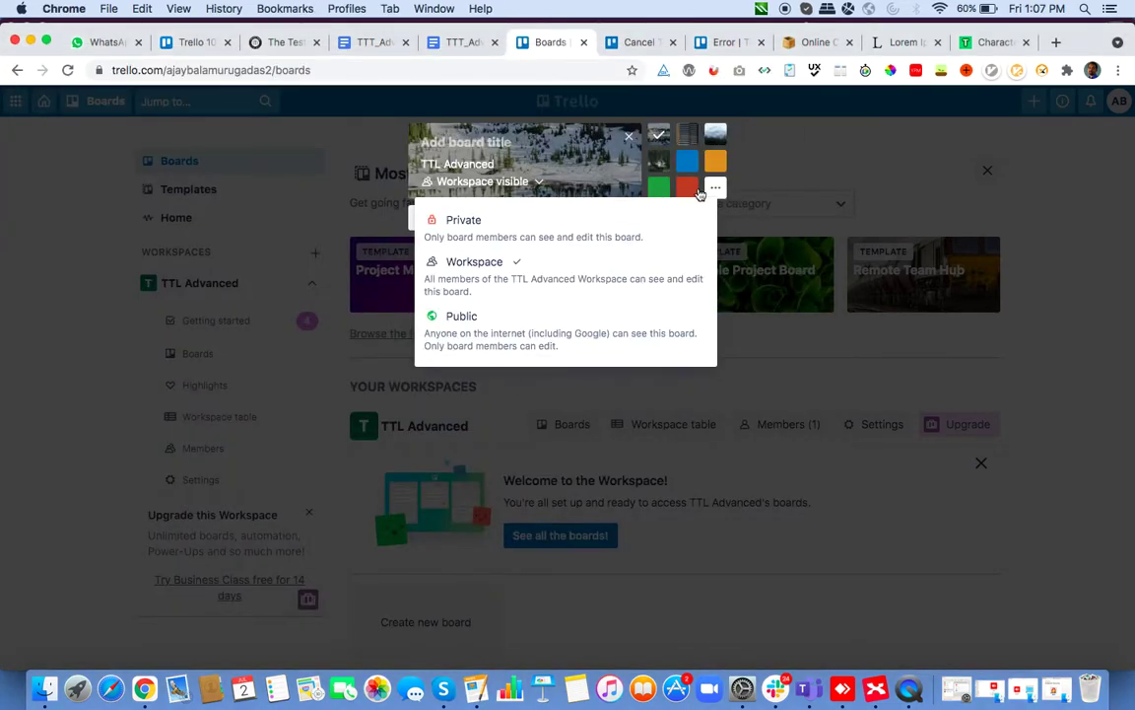
click(595, 182)
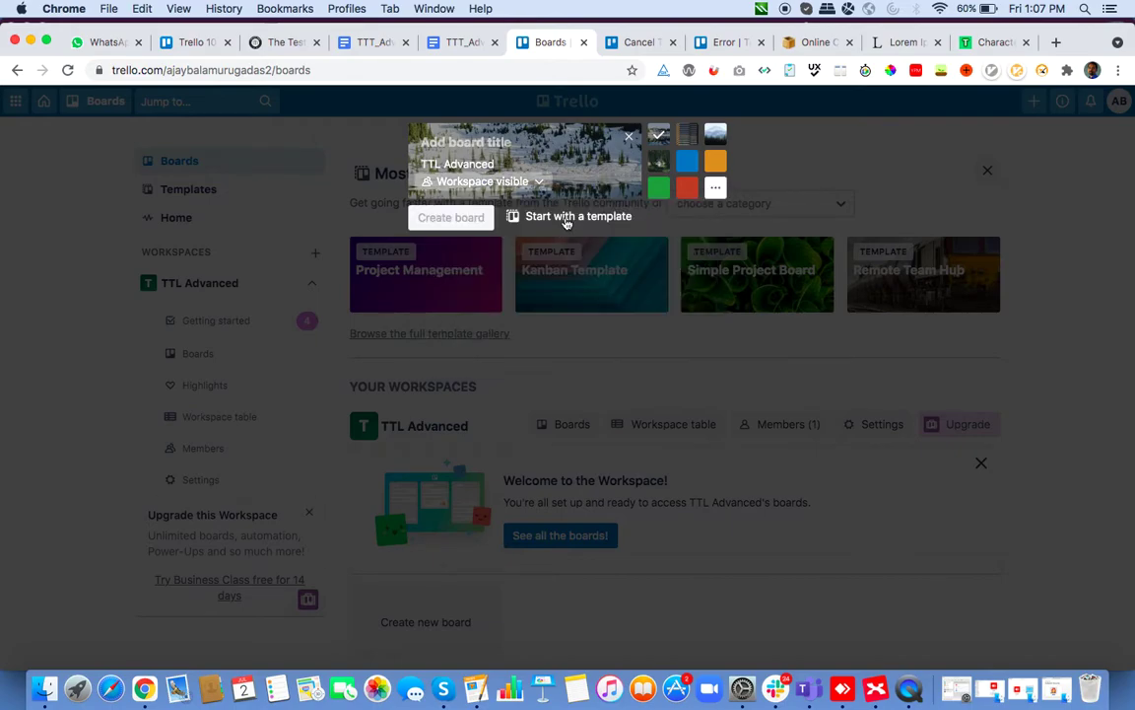
click(566, 218)
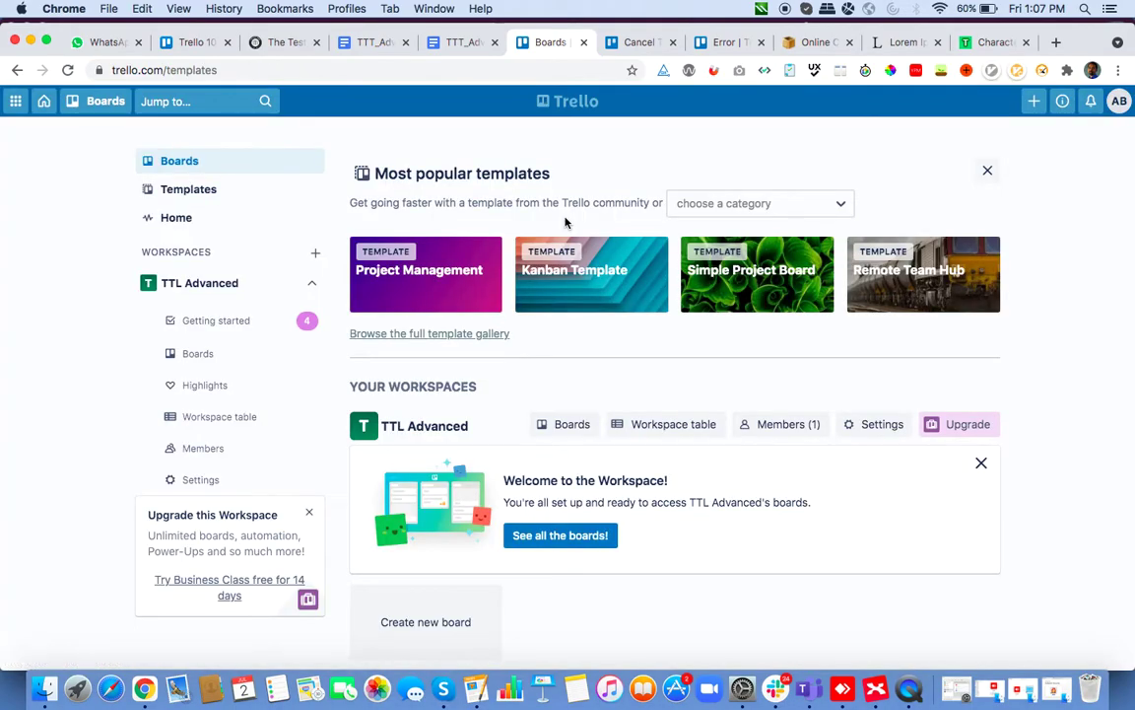
click(336, 70)
key(super+c)
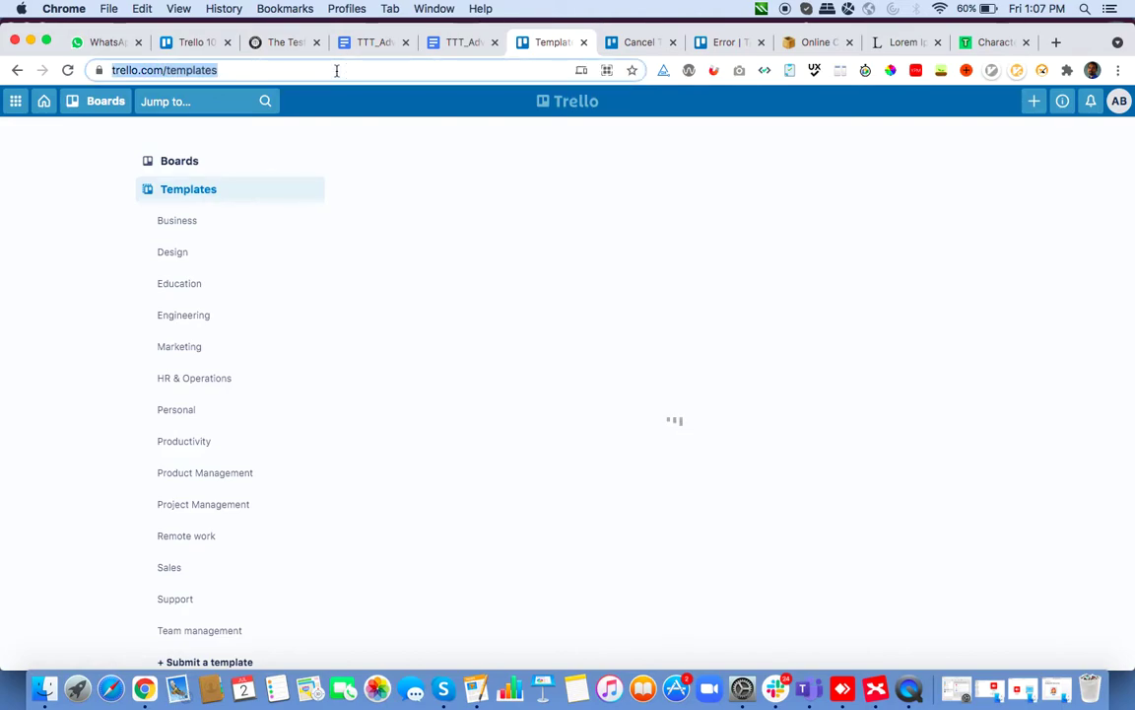
key(super+Tab)
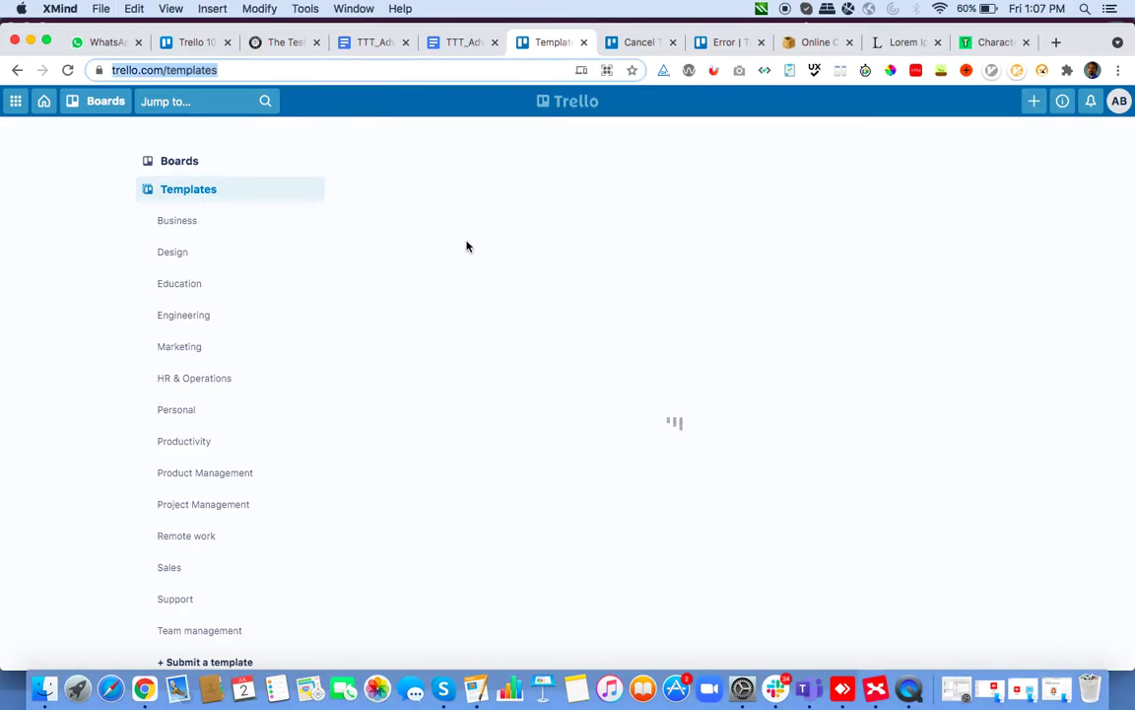
click(207, 590)
key(Tab)
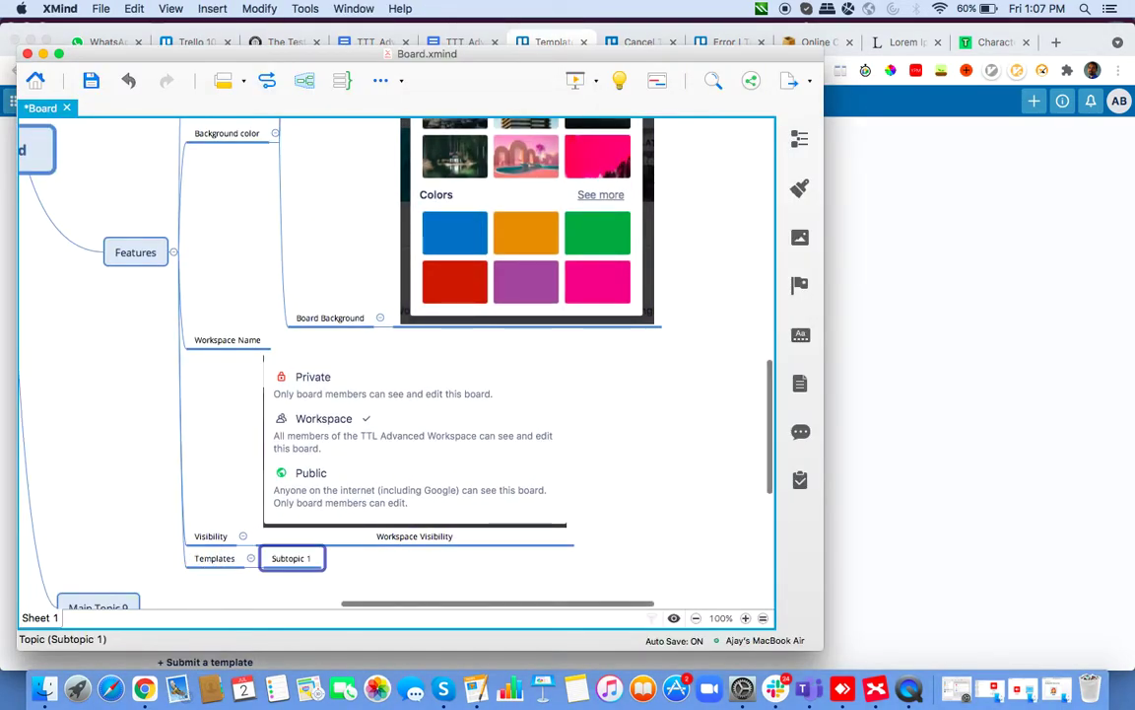
double_click(300, 559)
key(super+v)
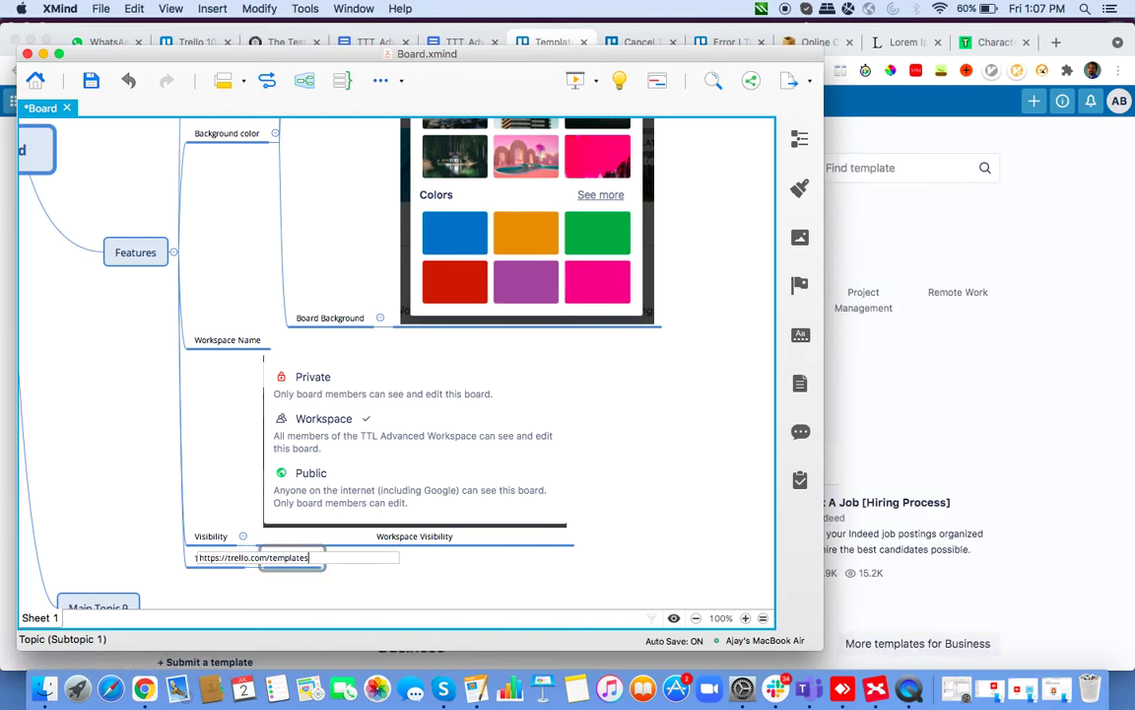
key(Return)
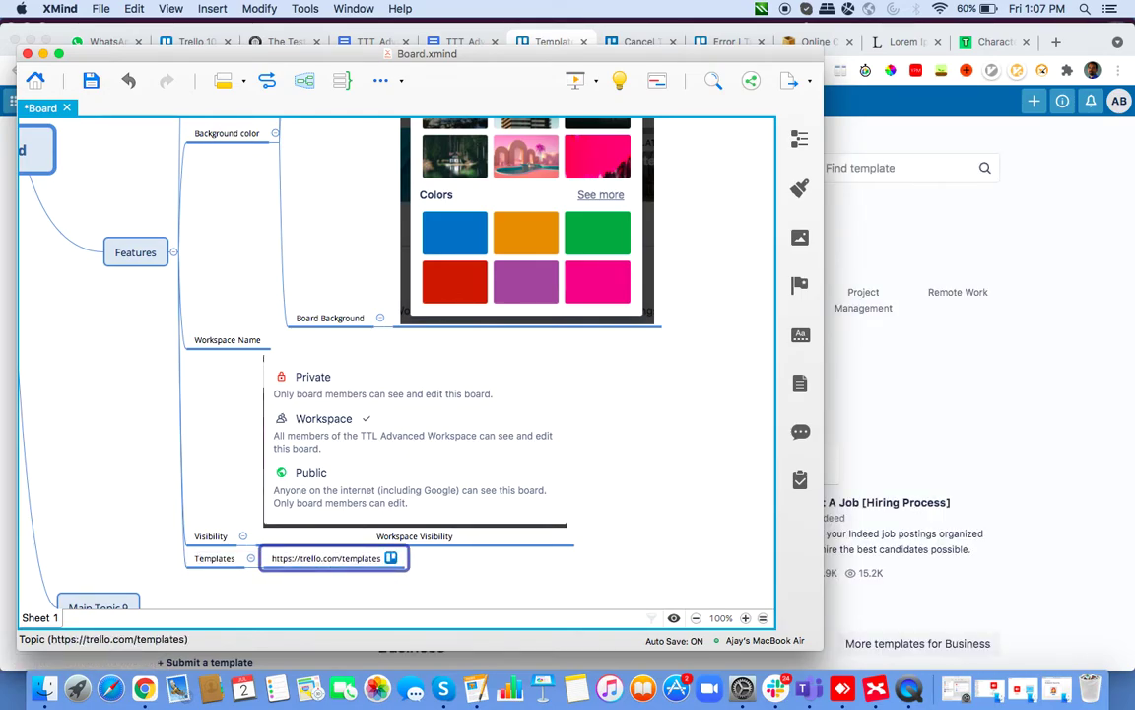
key(super+s)
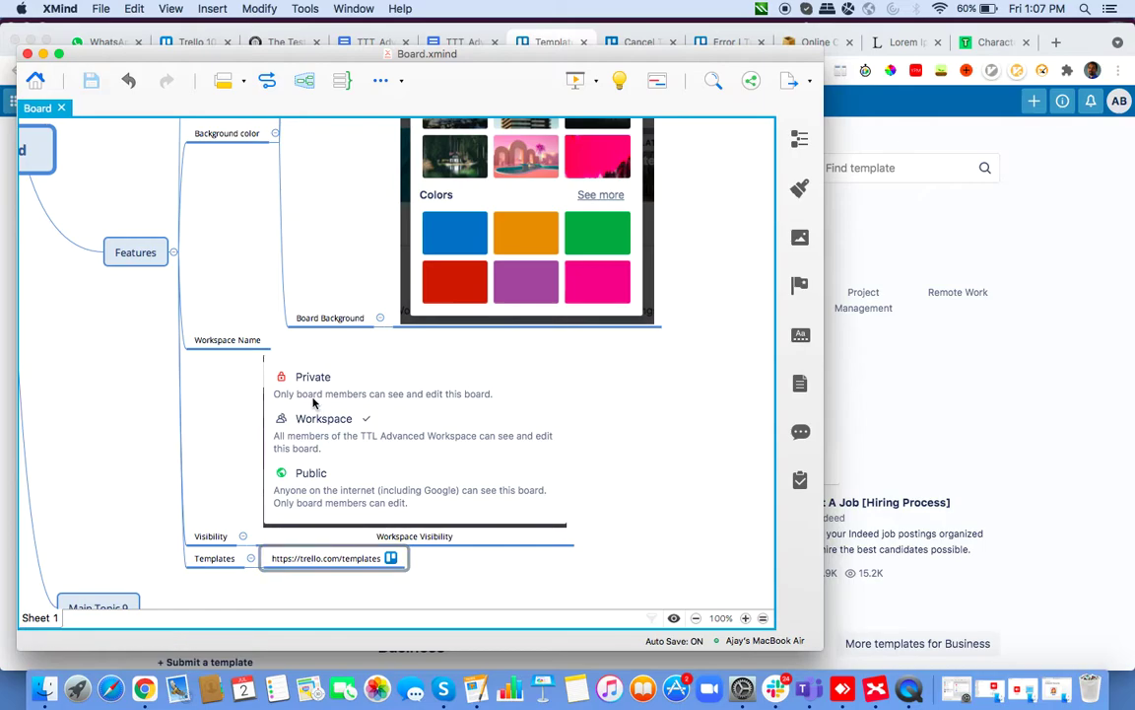
scroll(316, 401, left, 10)
scroll(316, 401, up, 5)
scroll(305, 394, down, 8)
scroll(306, 394, right, 4)
scroll(299, 393, up, 9)
- Switch to the Trello 101 guide in Chrome, copy the URL of its "What is a board?" section and return to XMind
key(super+Tab)
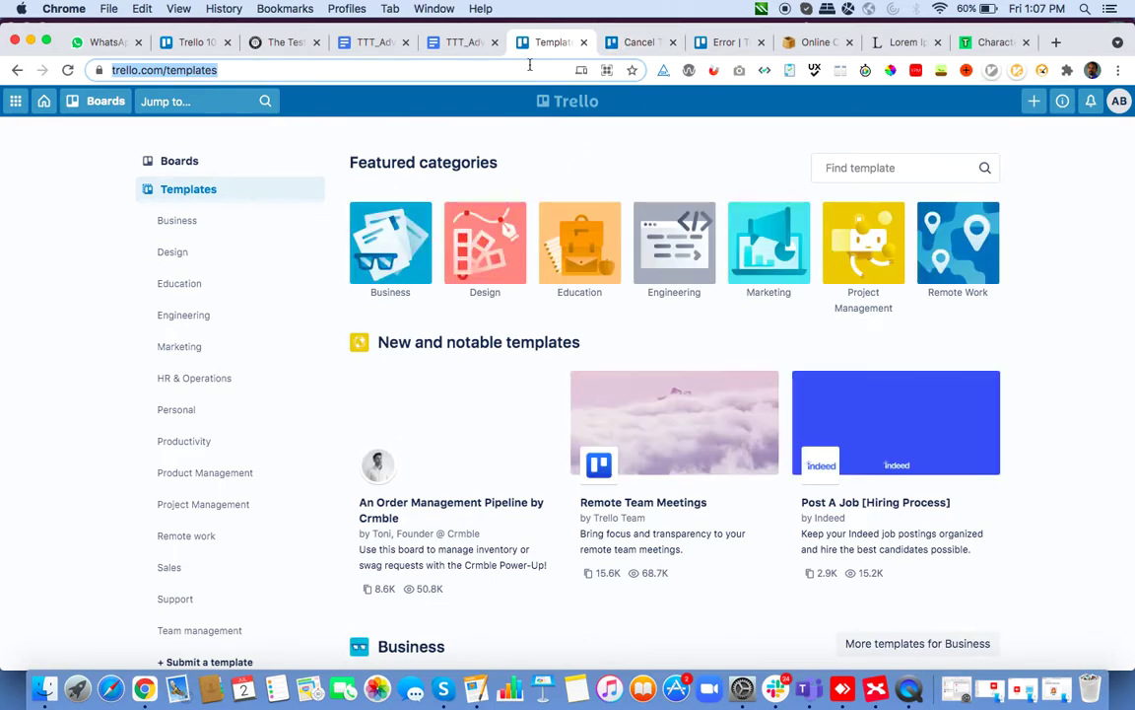
click(193, 45)
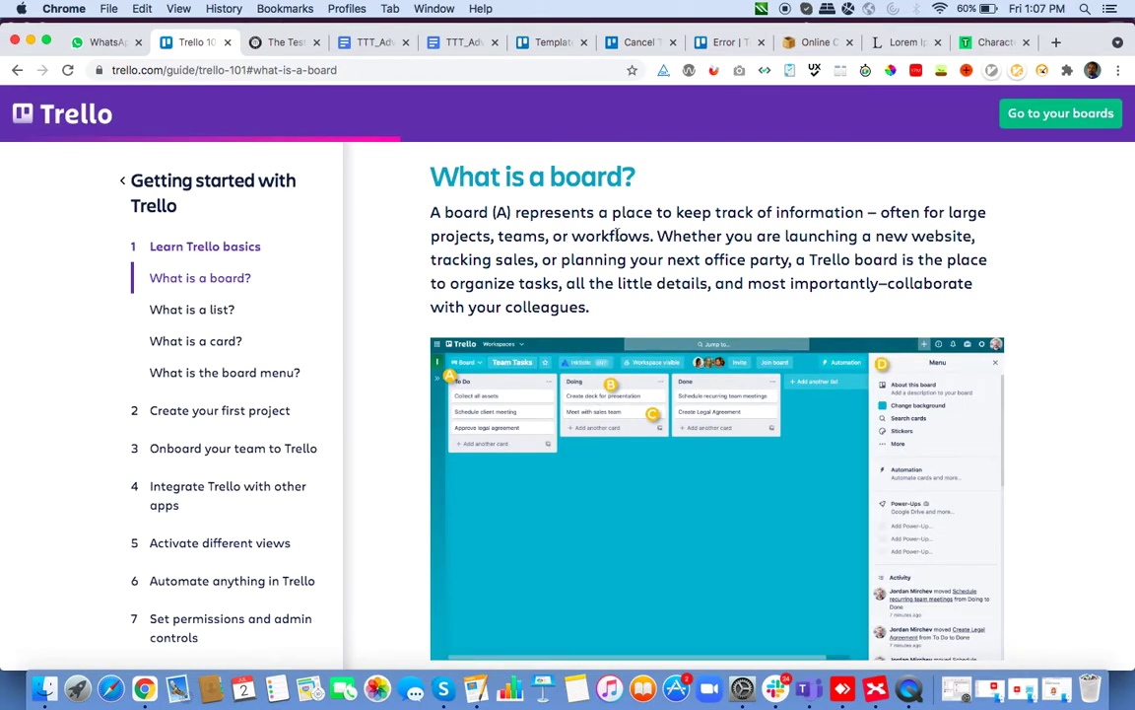
click(362, 71)
key(super+c)
key(super+Tab)
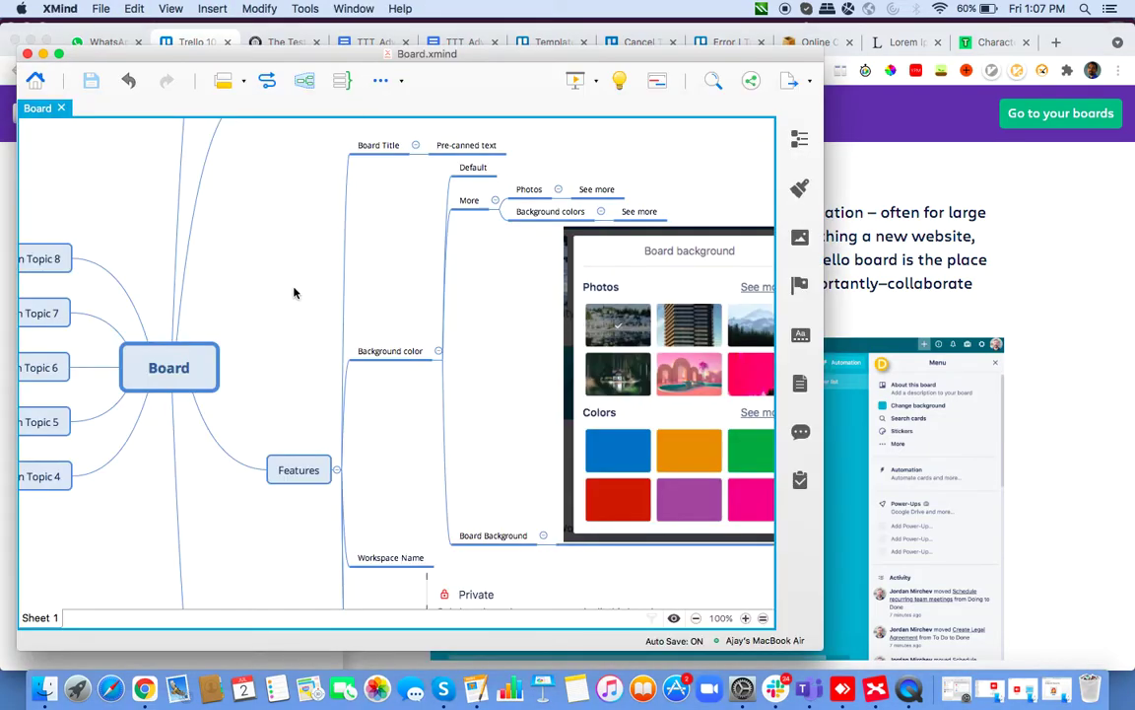
- Rename Main Topic 9 as "Help"
scroll(297, 292, up, 5)
scroll(236, 491, up, 3)
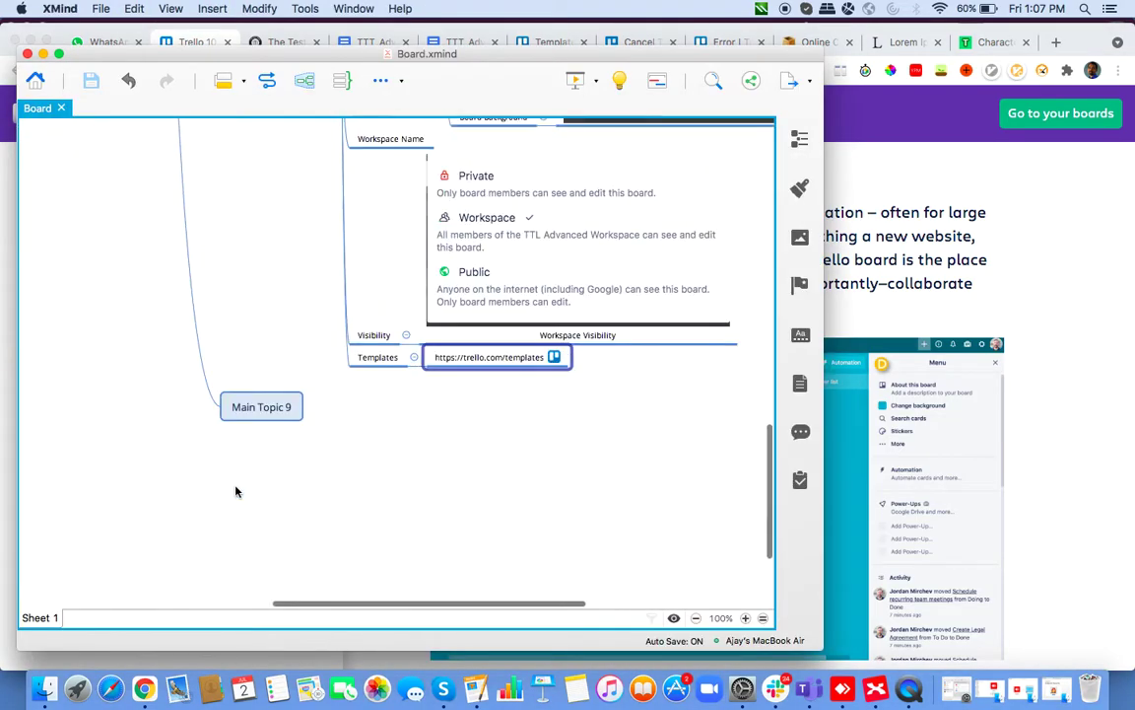
click(269, 414)
text(Help)
key(Return)
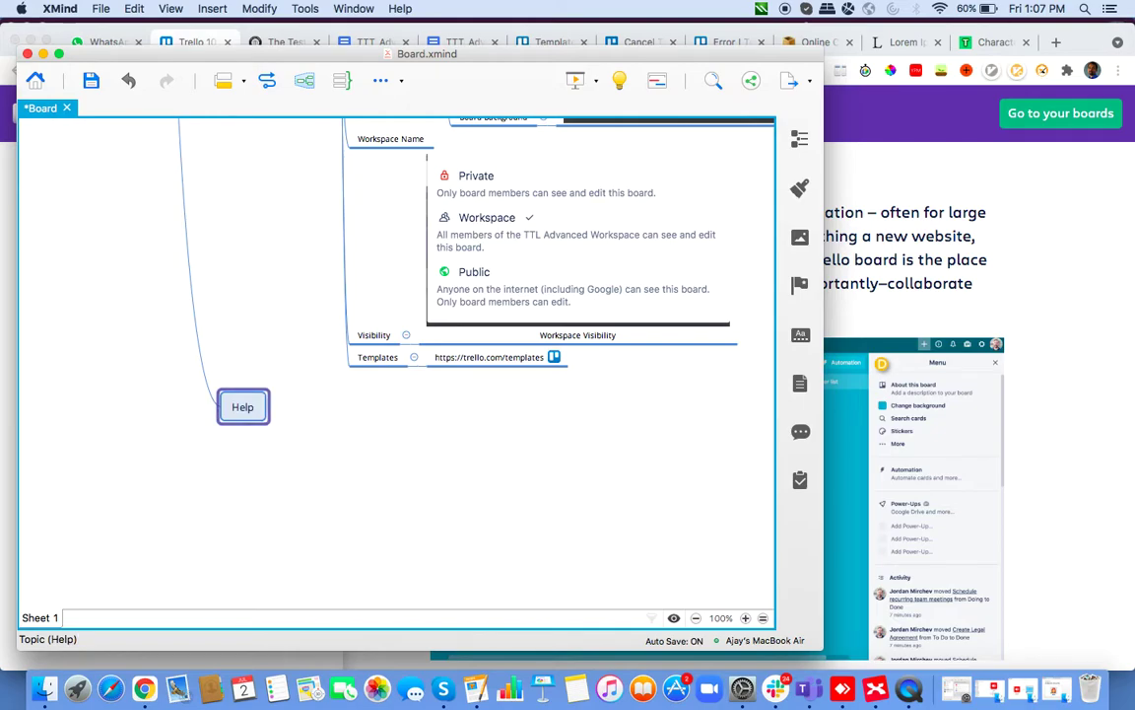
key(Tab)
double_click(313, 402)
key(super+v)
key(Return)
click(496, 402)
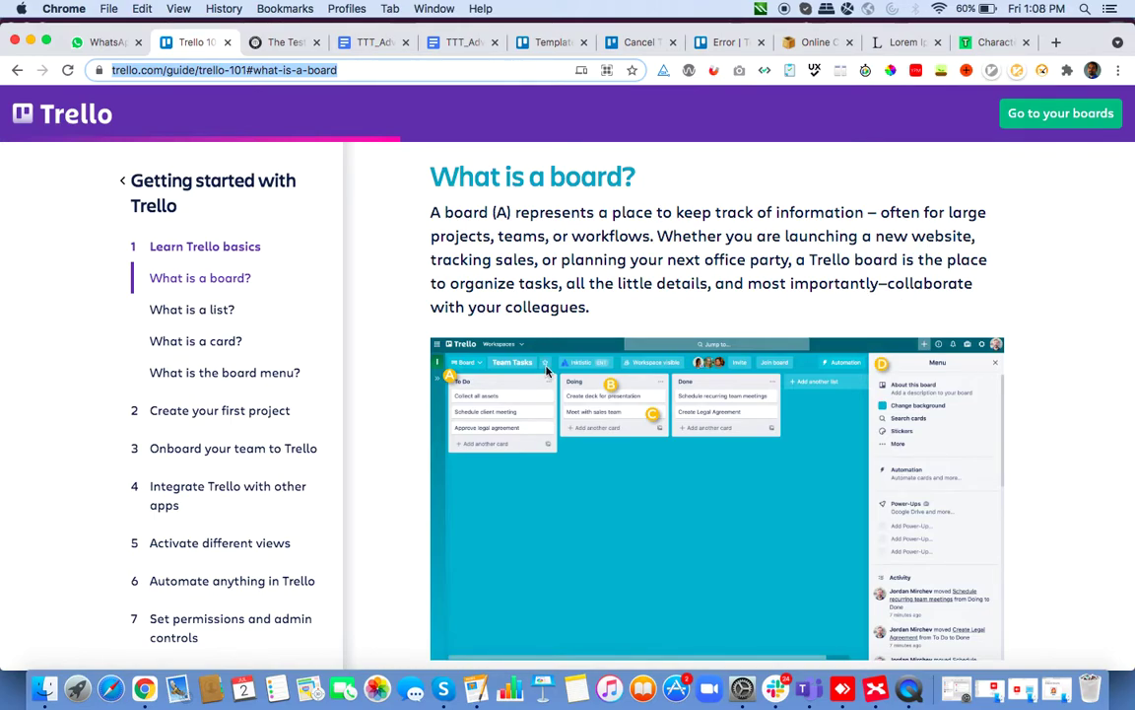
- Read the Trello 101 guide's sections on what a board, a list, a card and the board menu are
scroll(608, 437, down, 5)
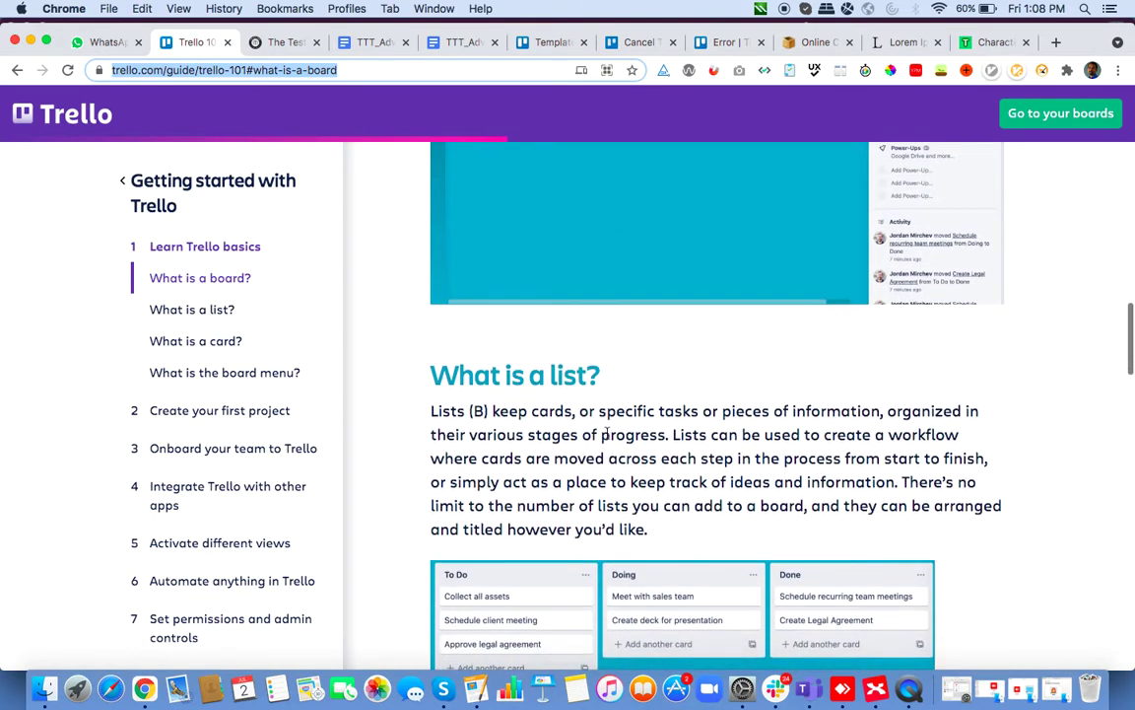
scroll(607, 437, up, 6)
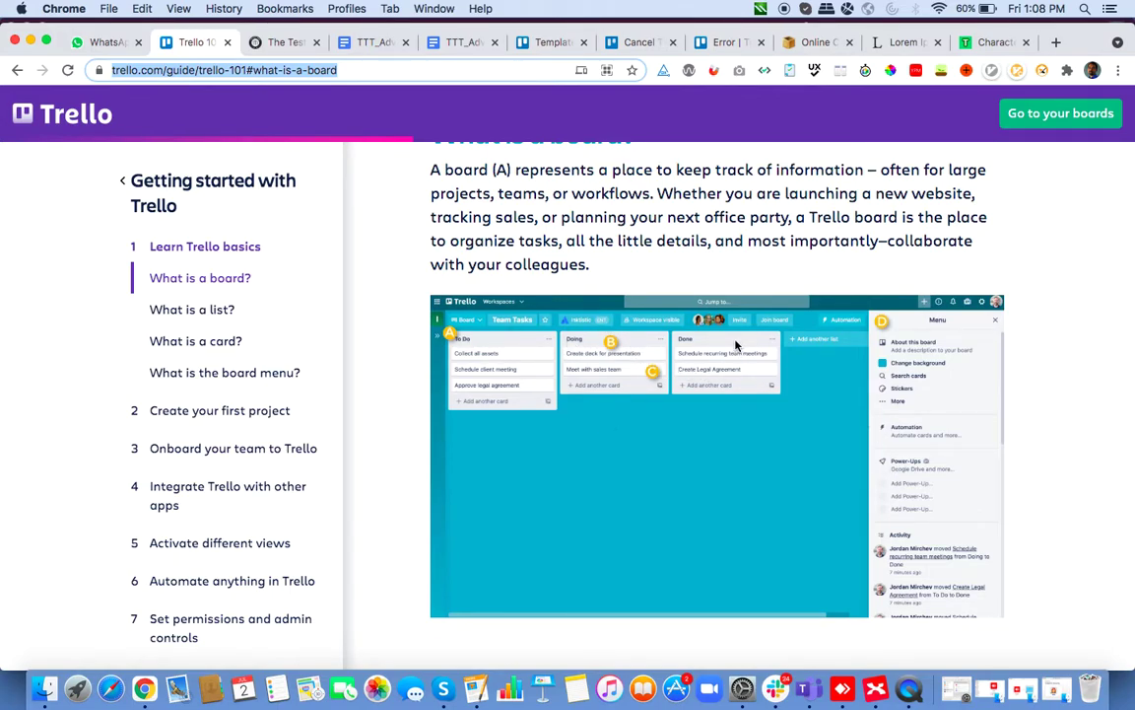
scroll(735, 344, up, 2)
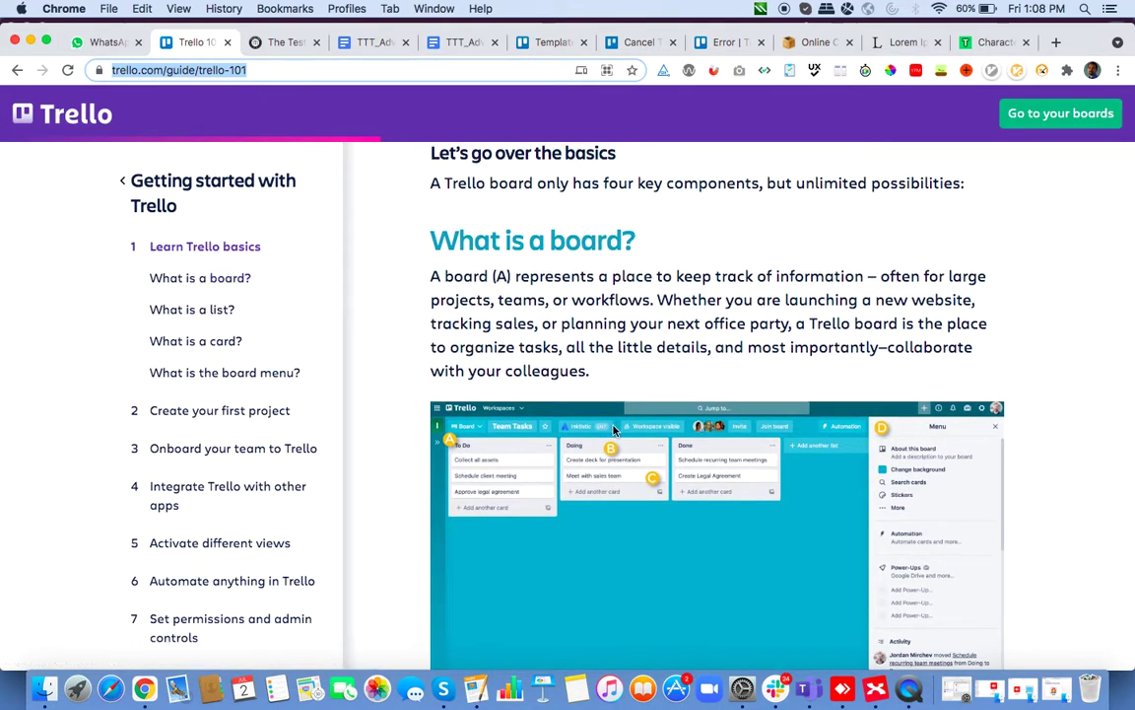
scroll(613, 428, down, 10)
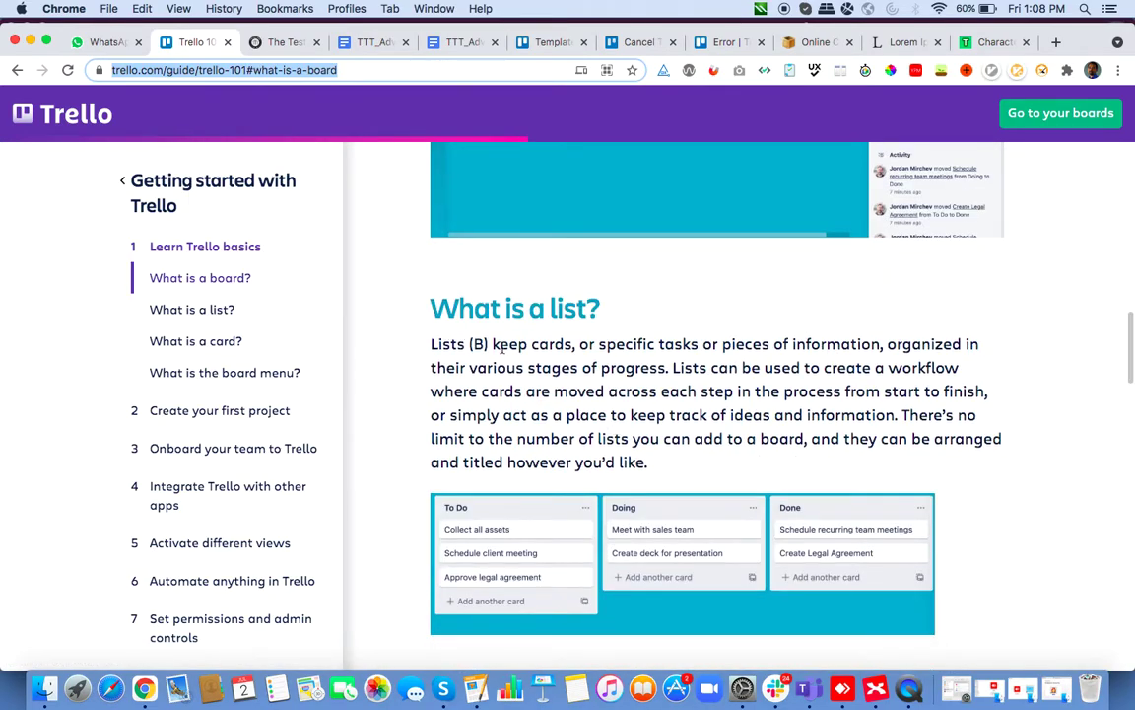
scroll(501, 346, up, 6)
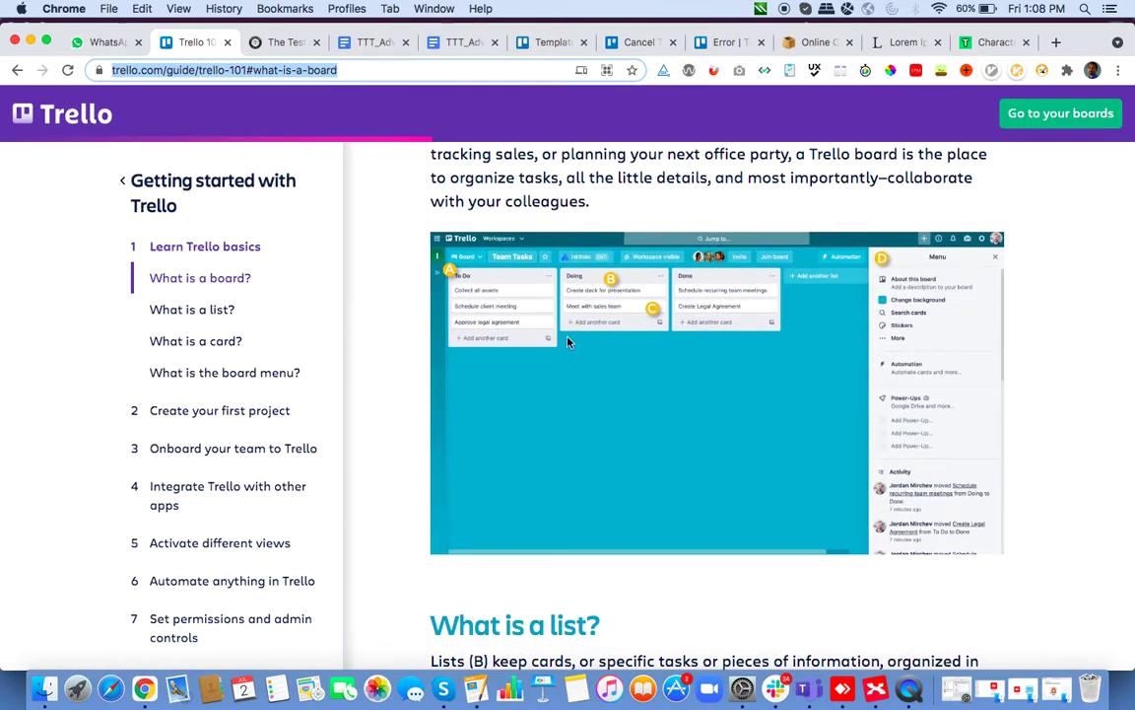
scroll(537, 365, down, 14)
scroll(565, 384, up, 2)
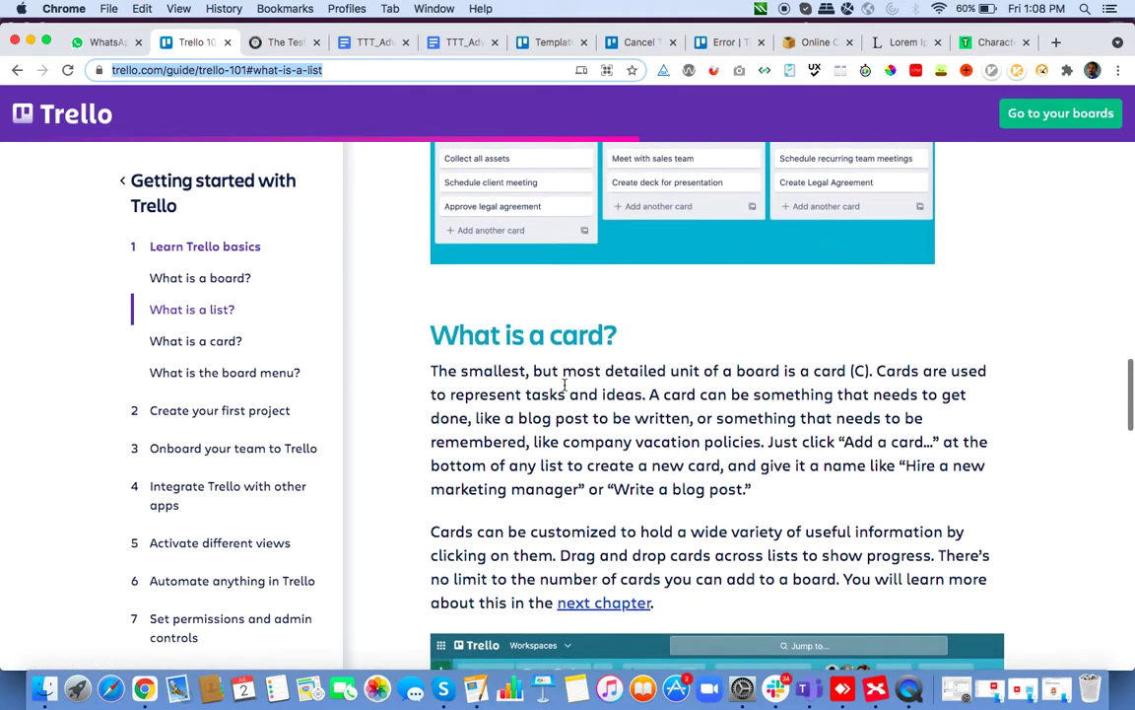
scroll(640, 395, up, 12)
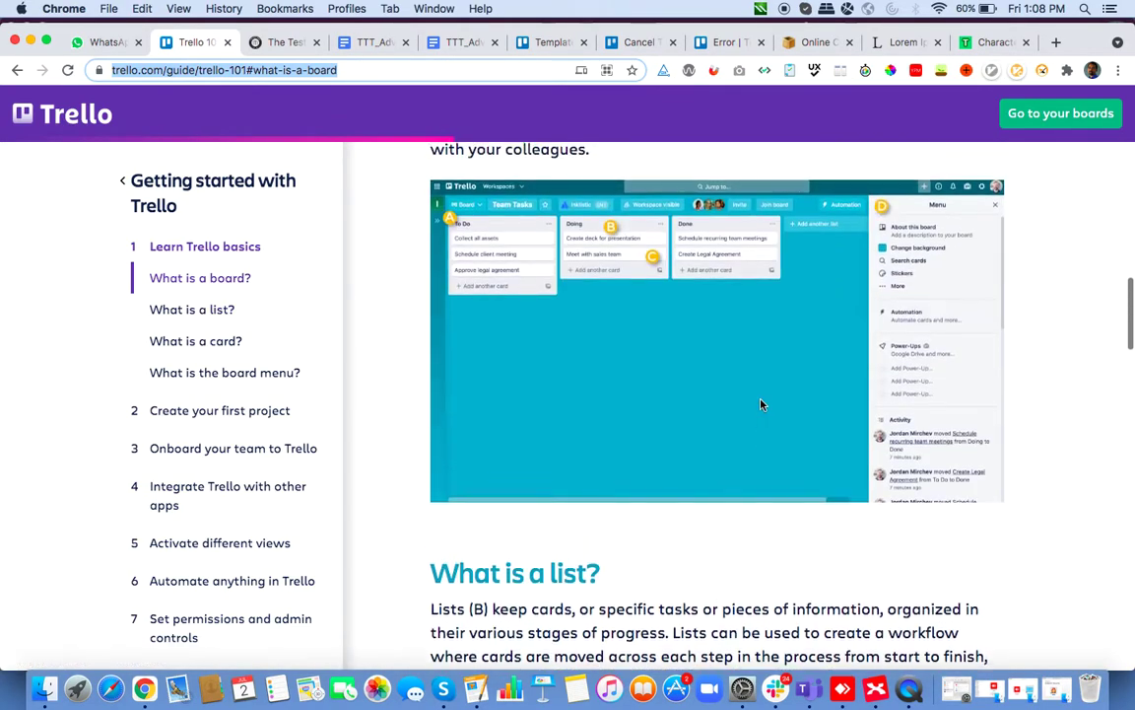
scroll(829, 378, down, 15)
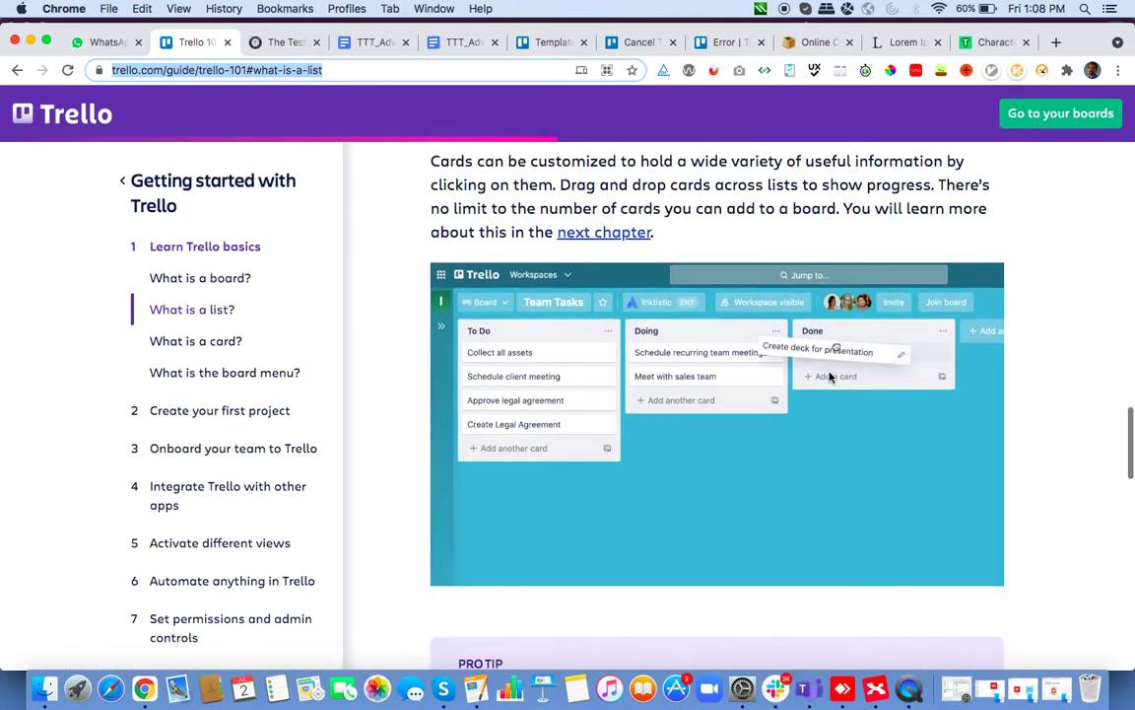
scroll(829, 378, down, 12)
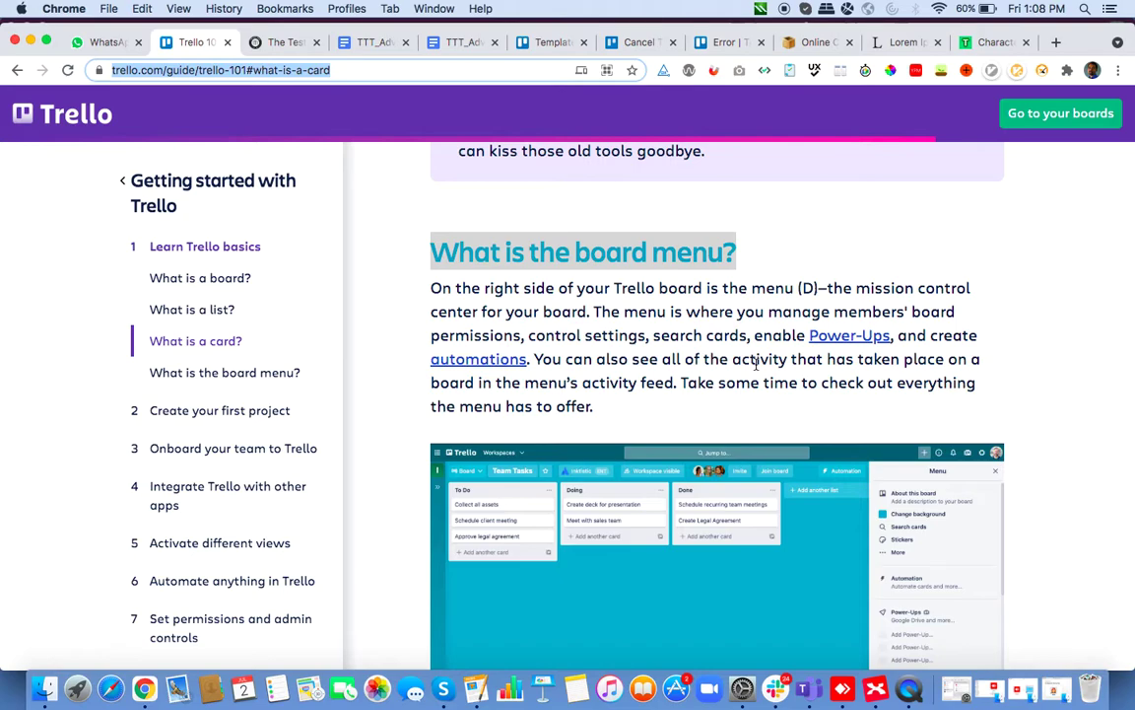
- Switch to XMind and rename Main Topic 4 as "Ideas" and Main Topic 5 as "Notes"
key(super+Tab)
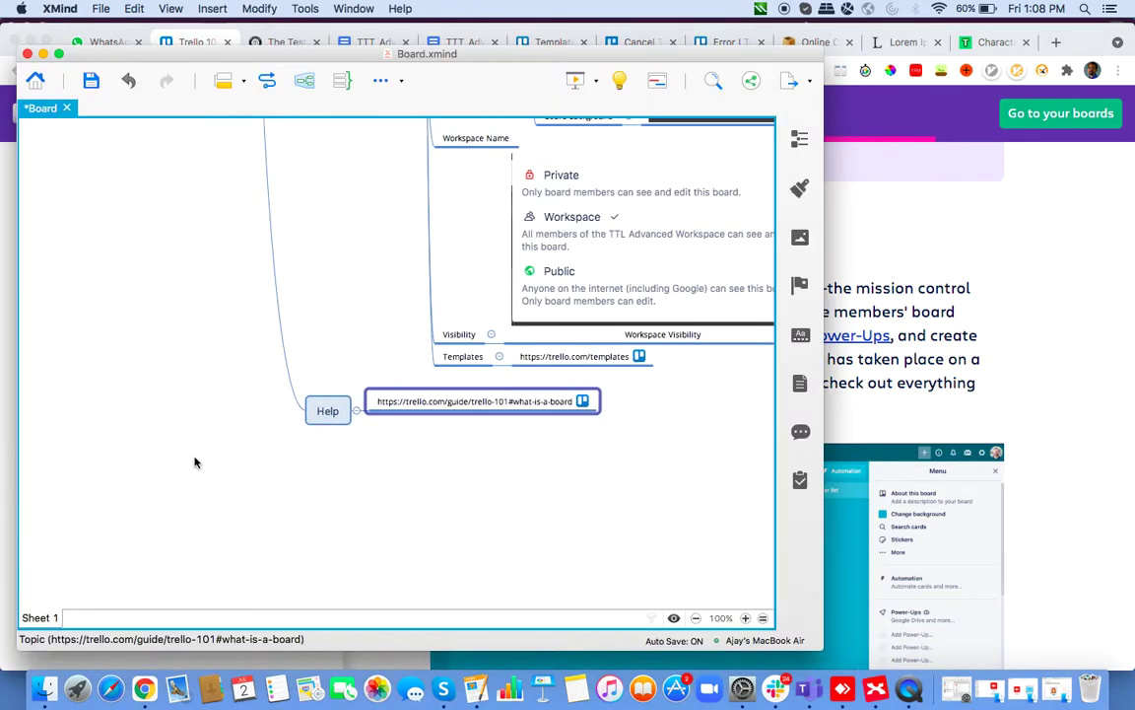
scroll(195, 461, left, 10)
scroll(195, 462, up, 4)
click(493, 254)
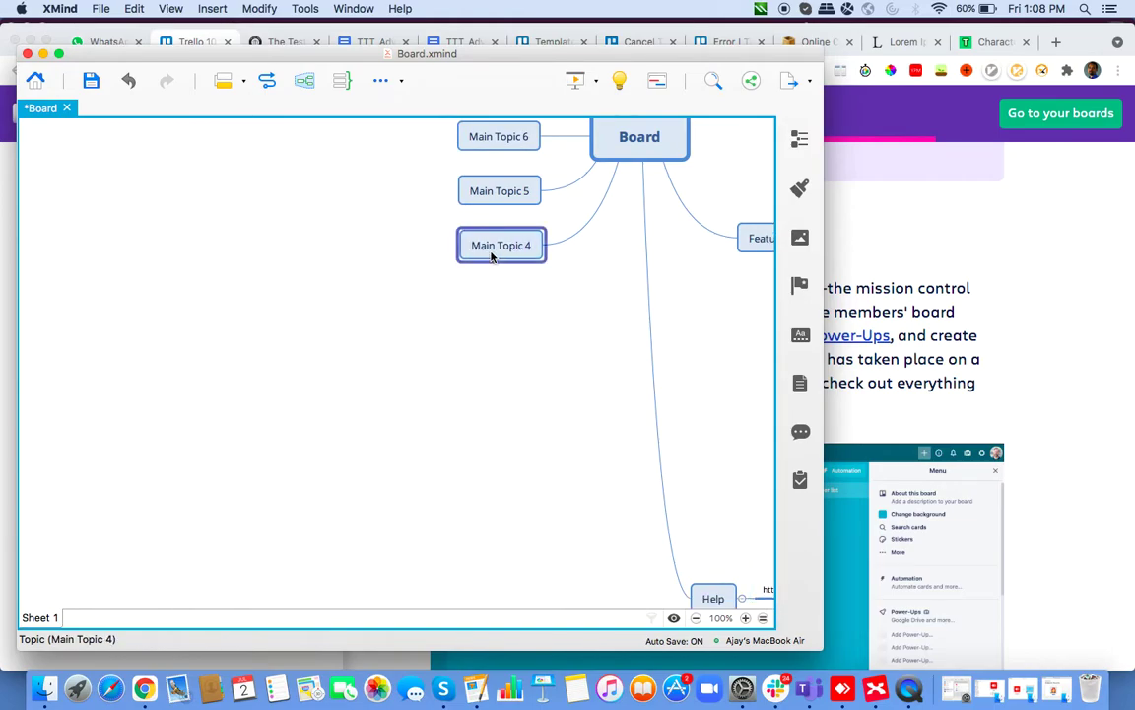
text(Ideas)
key(Return)
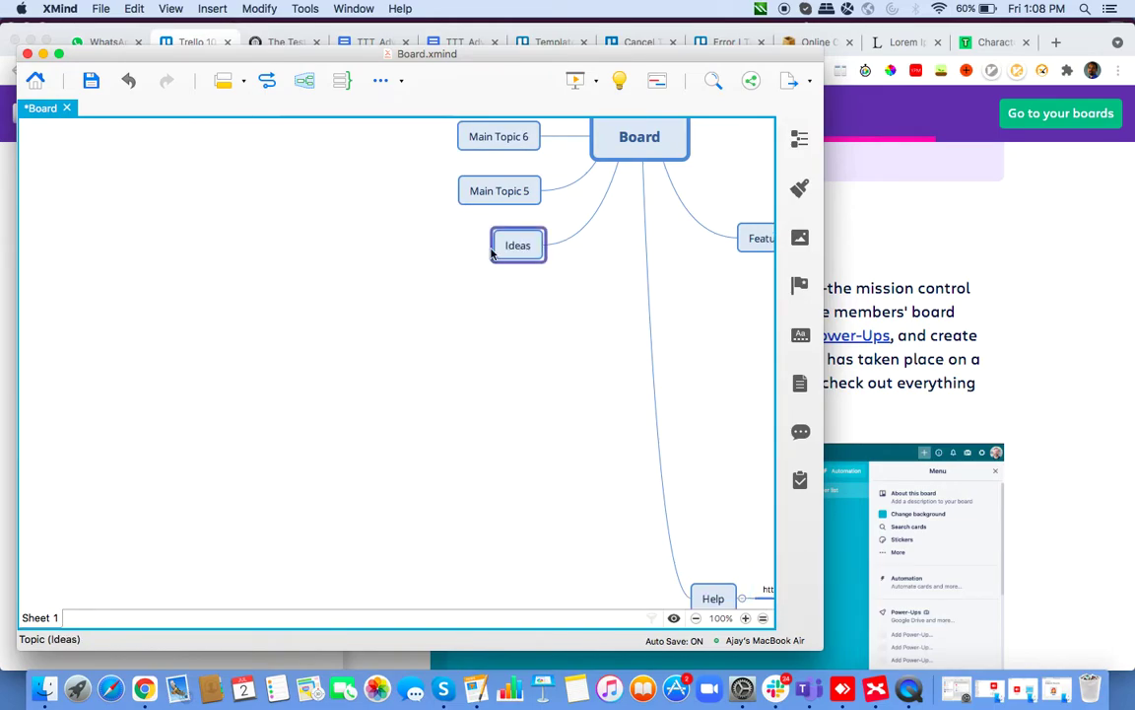
click(499, 190)
text(No)
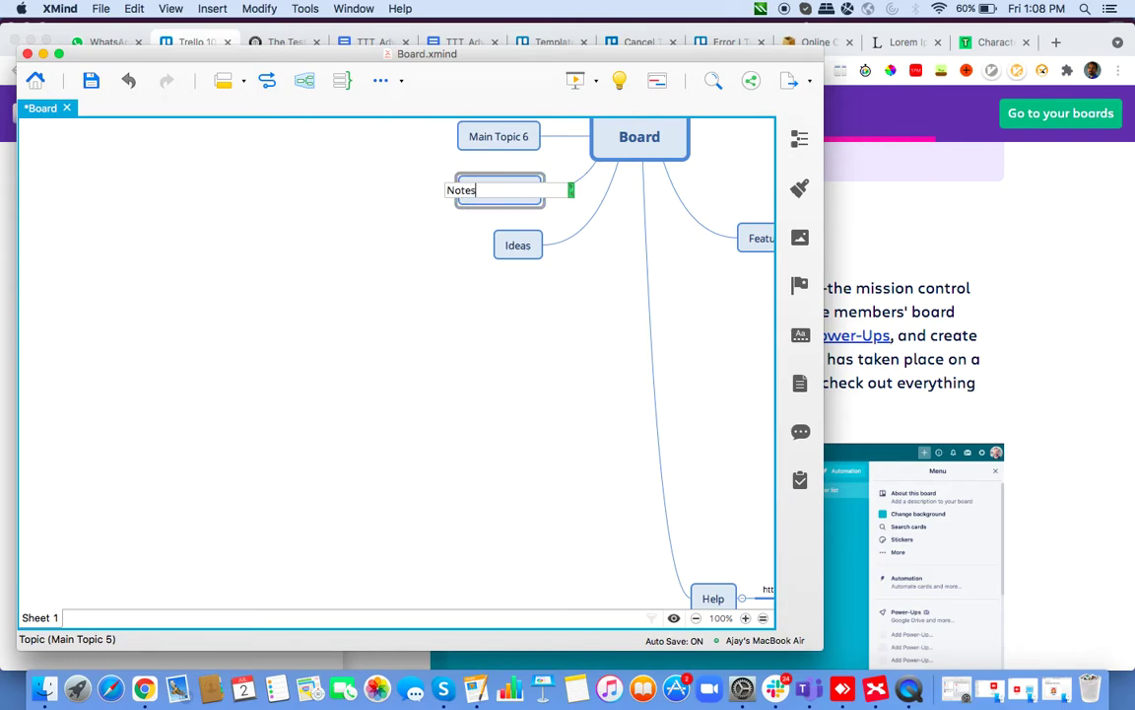
text(tes)
key(Return)
- Add a child topic "Character Count Test on Board Name" to Ideas
click(520, 248)
key(Tab)
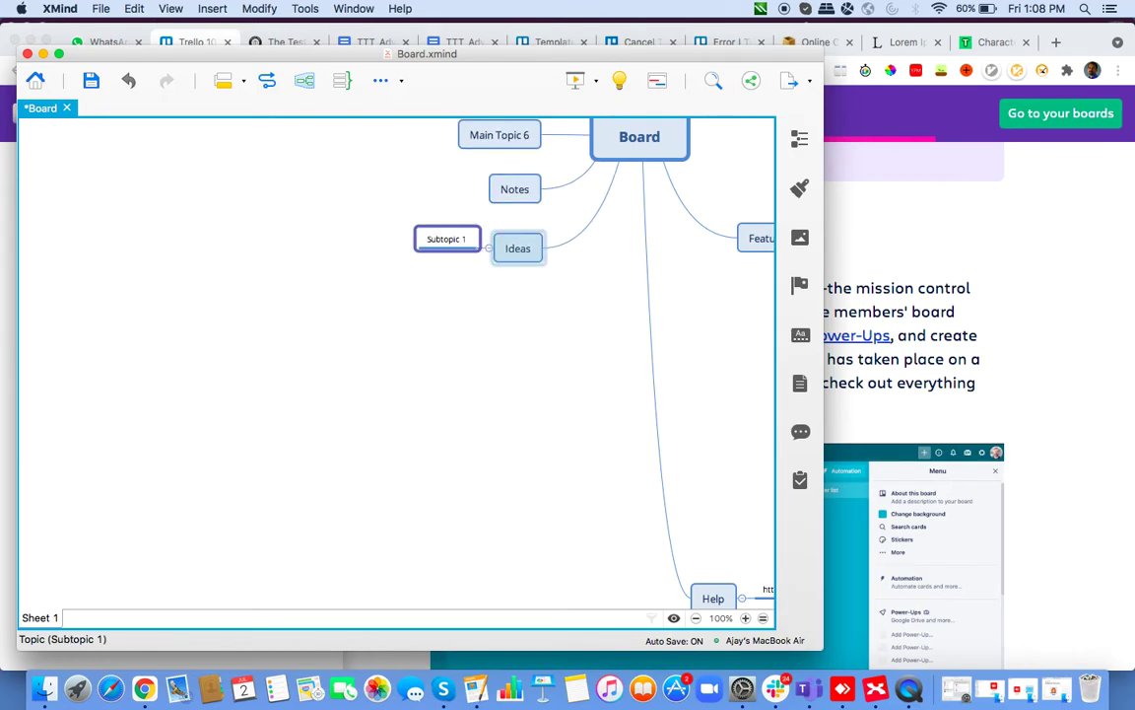
text(Character Count)
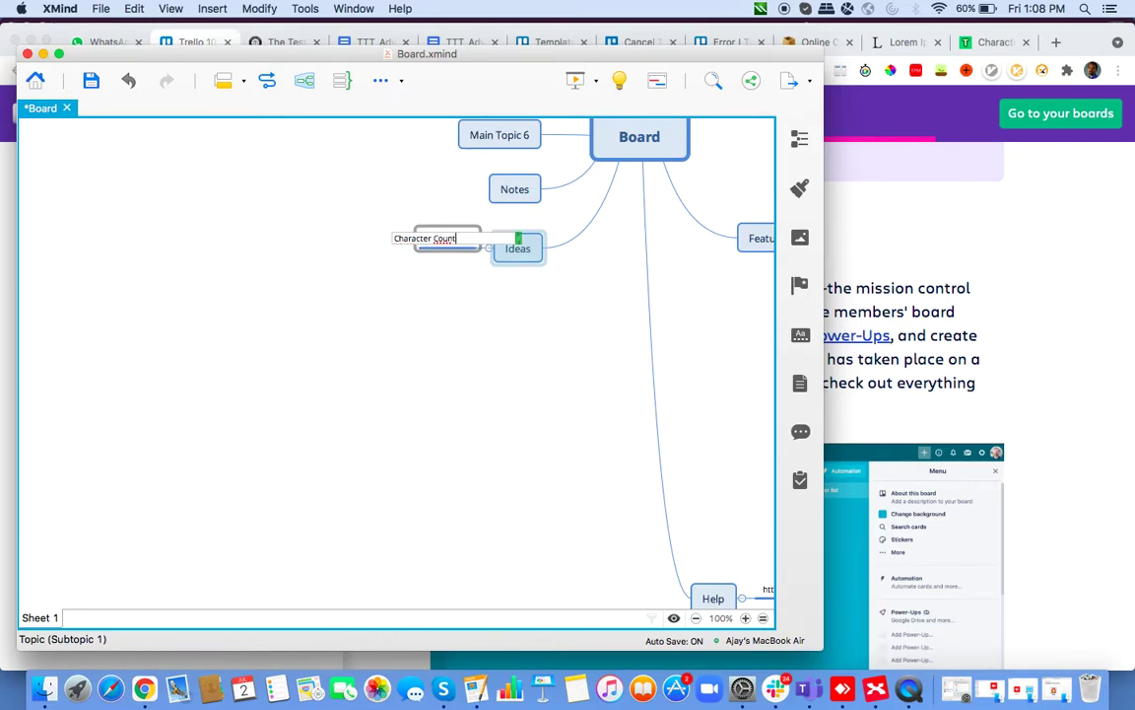
text( Test)
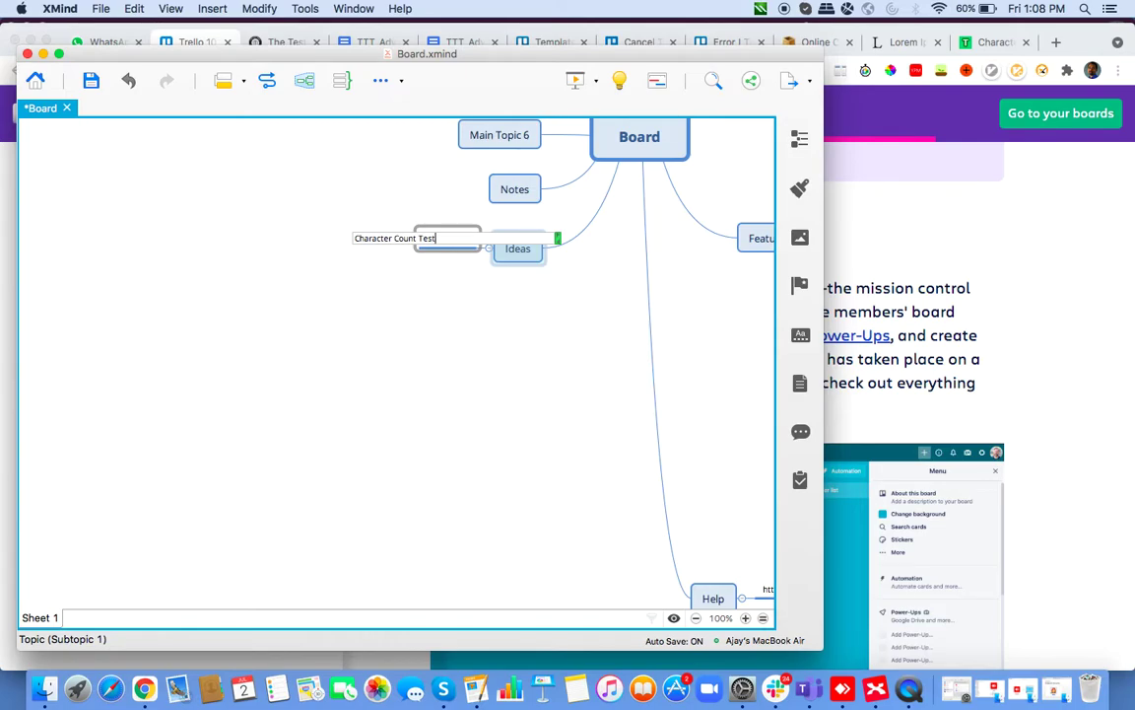
text(son Board Name)
key(Return)
- Add a "Workspace Name" topic under Ideas with the child topics "Character Count" and "Special Characters"
text(Workspace Nam)
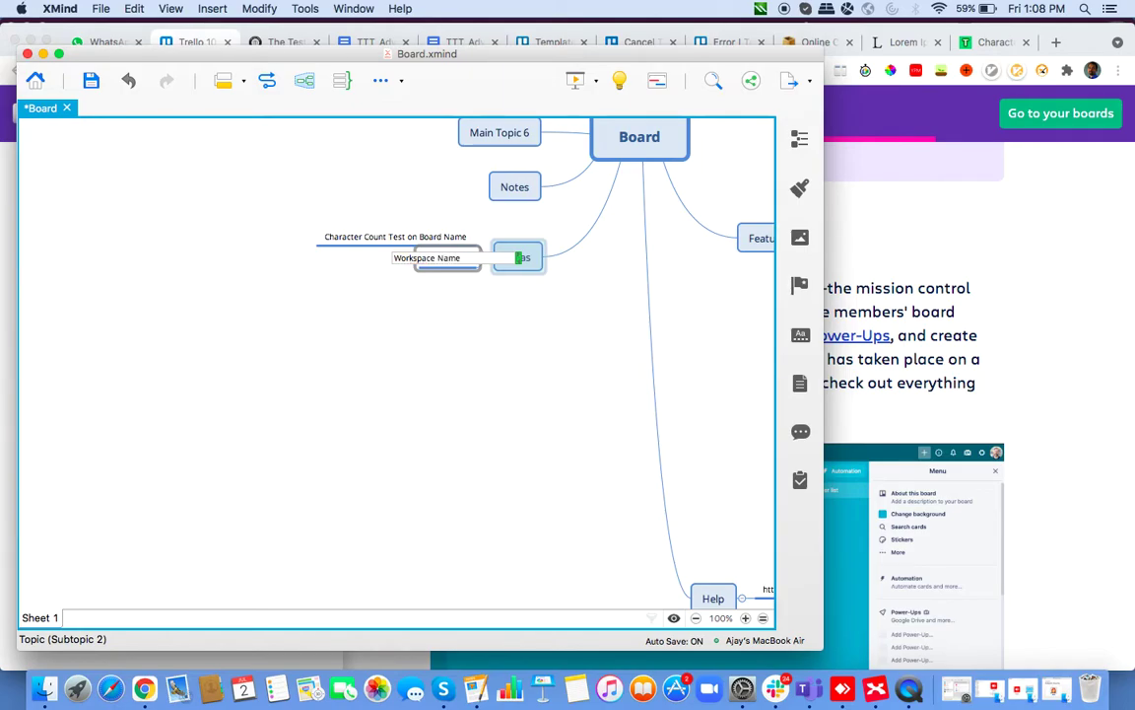
text(e)
key(Tab)
text(Cha)
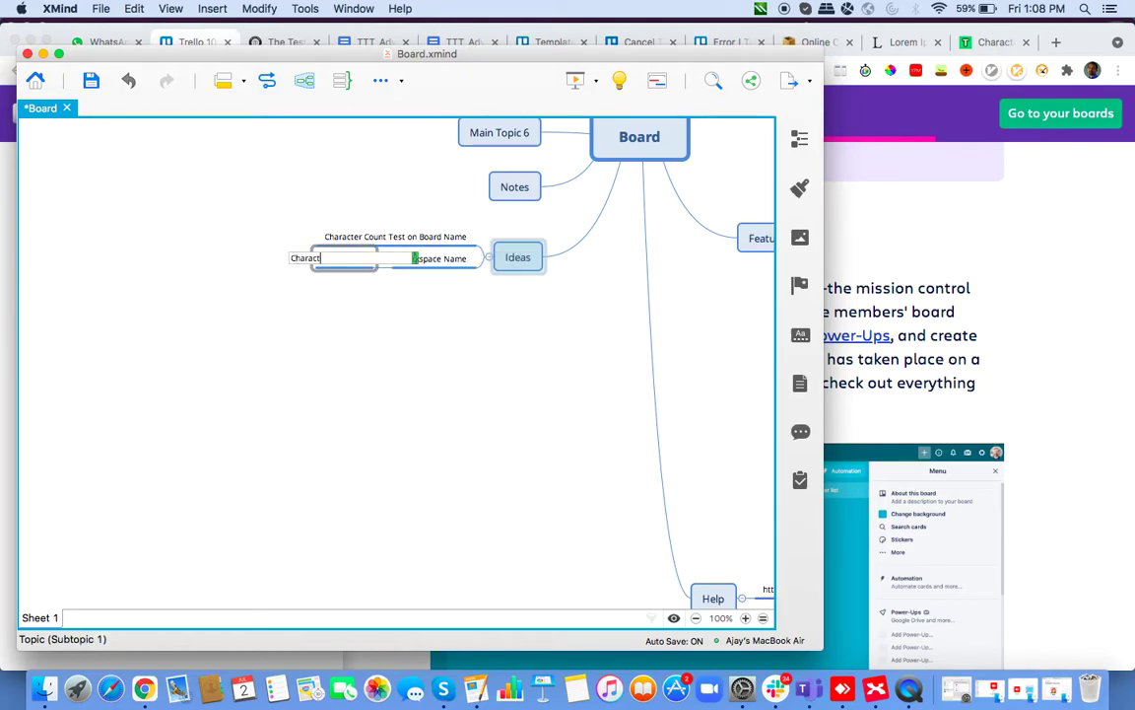
text(racter Count)
key(Return)
text(Special )
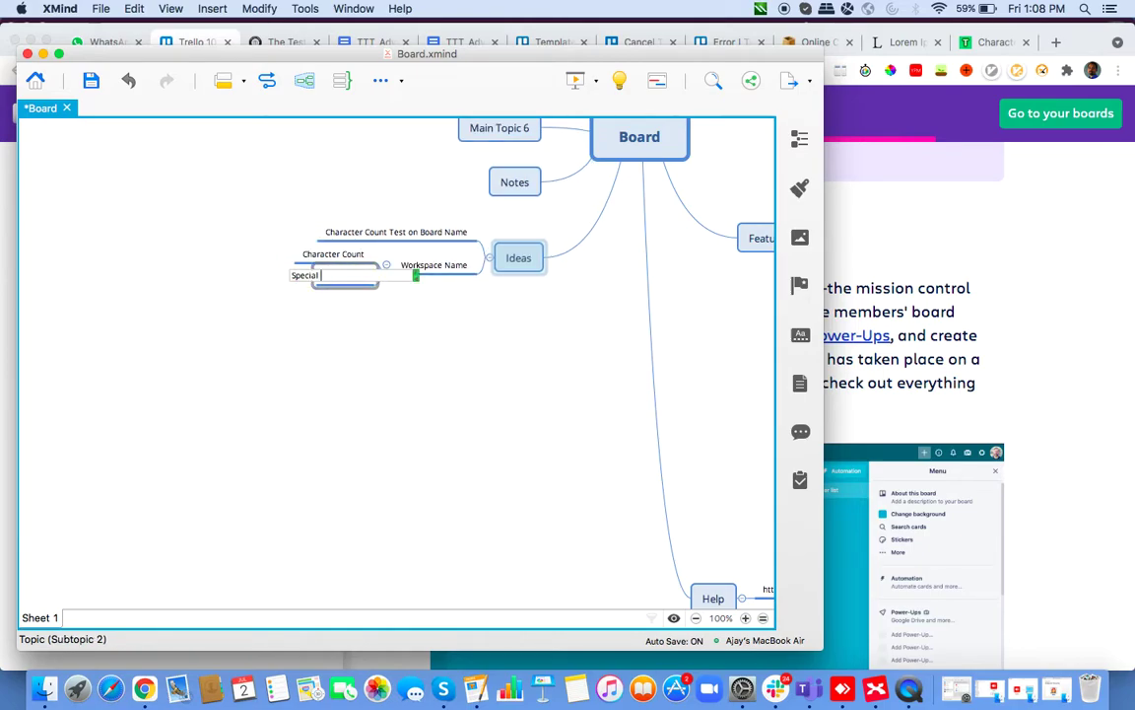
text(Characters)
key(Return)
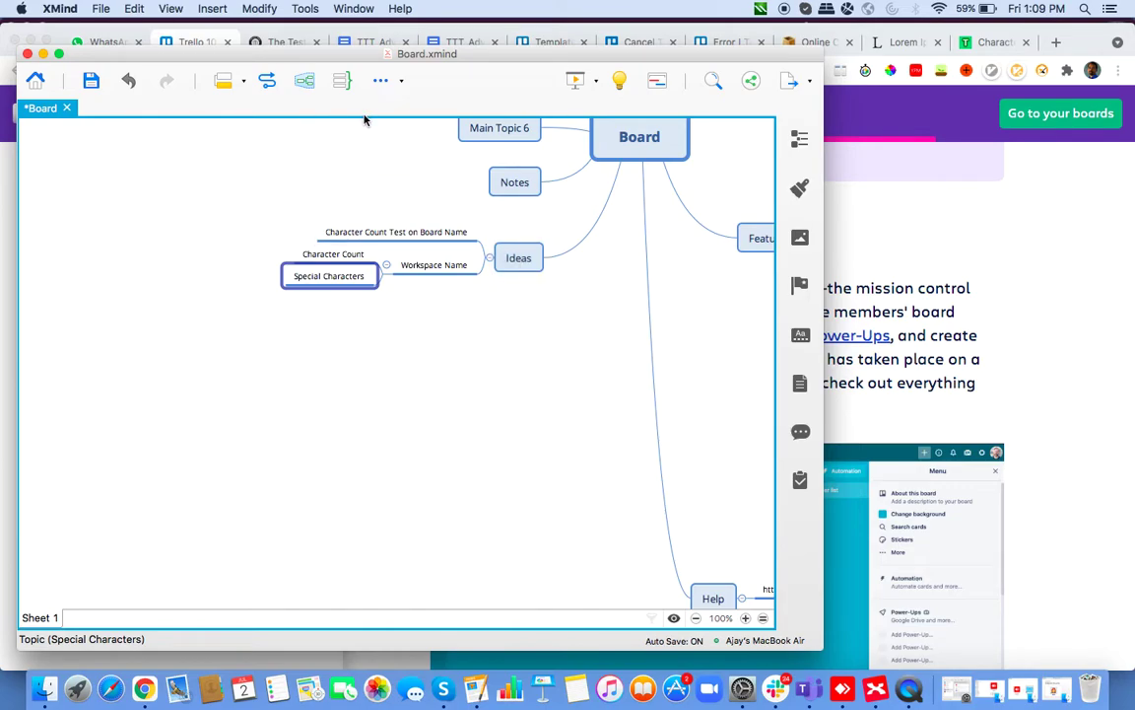
- Add a third child topic to Workspace Name reading "Create workspace, add board, delete workspace"
key(super+equal)
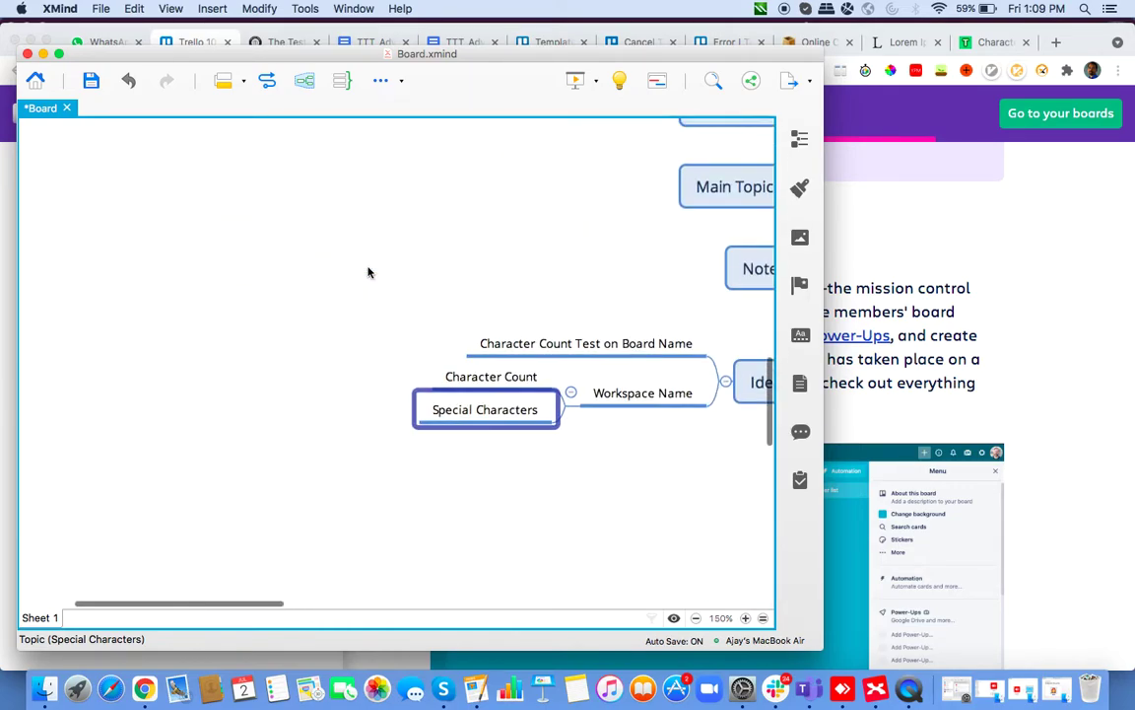
key(Return)
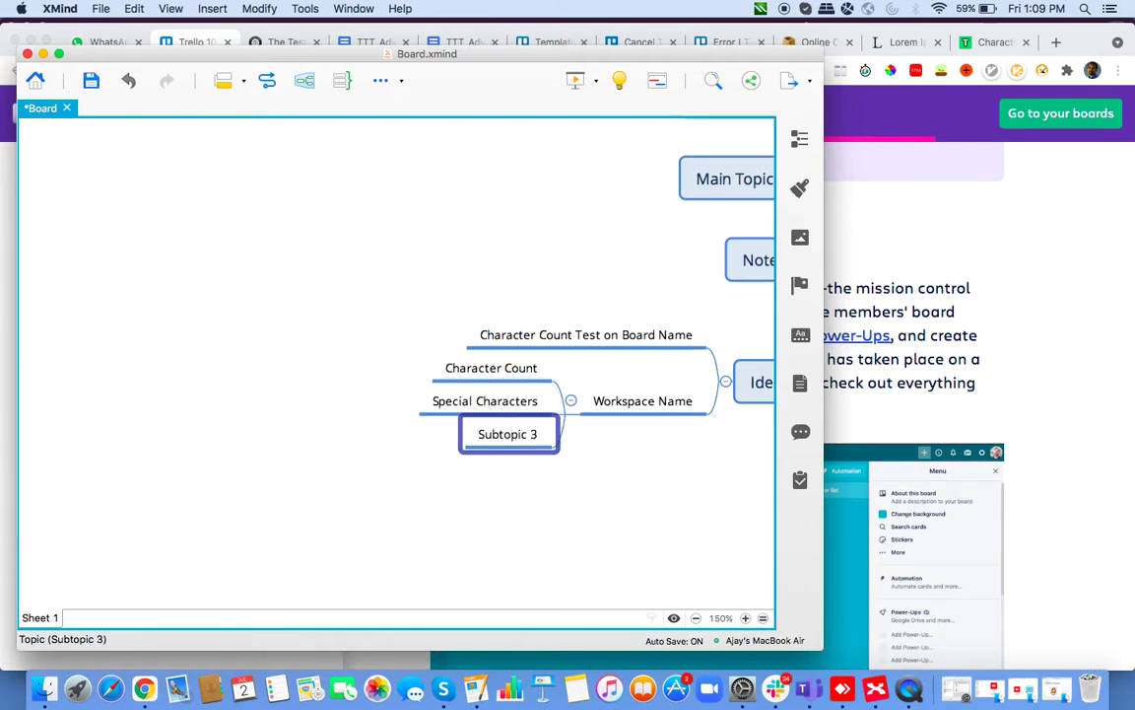
text(Create workspace,)
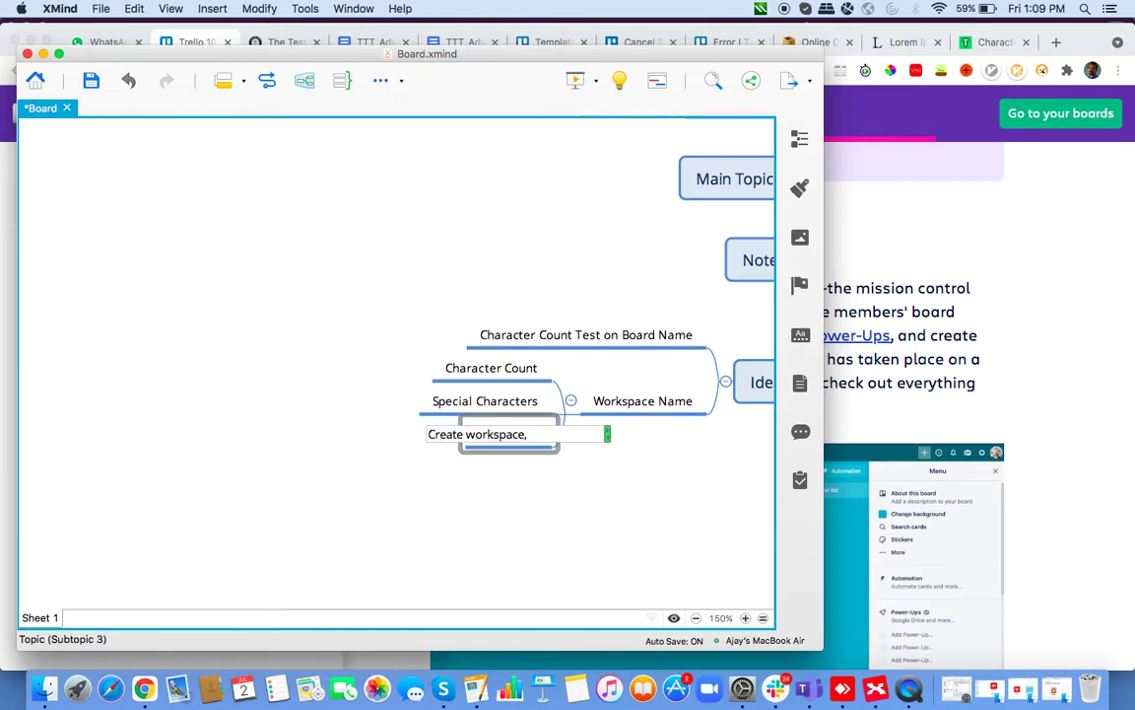
text( add board, delete works)
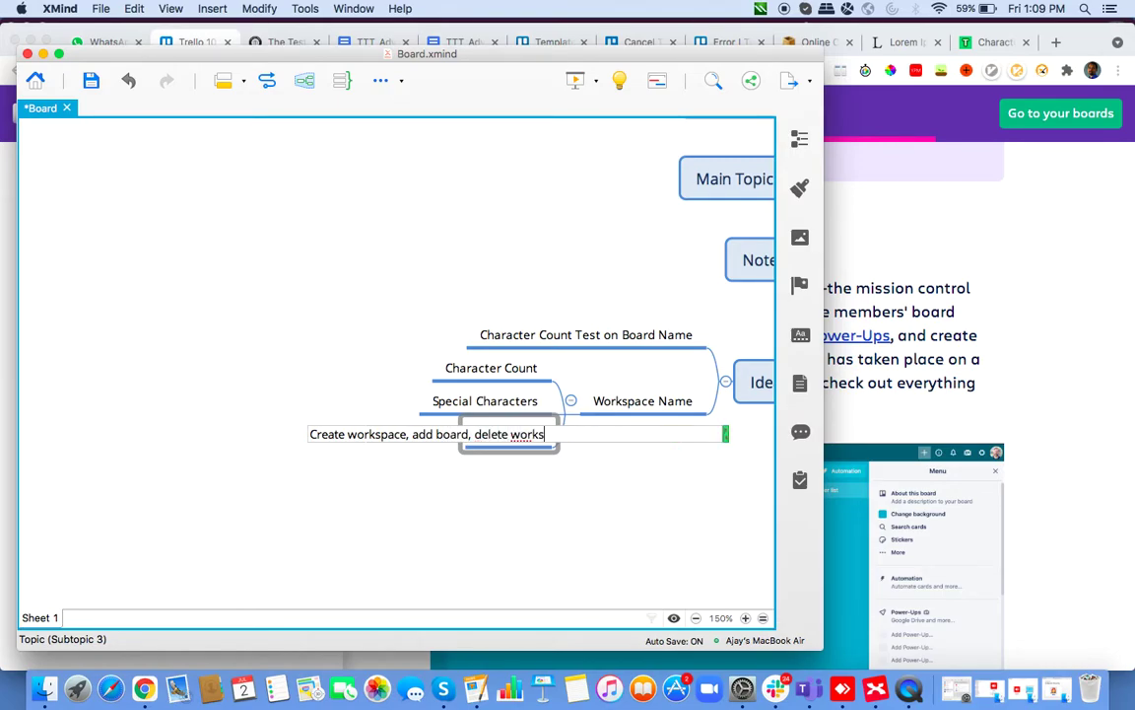
text(pace)
key(Return)
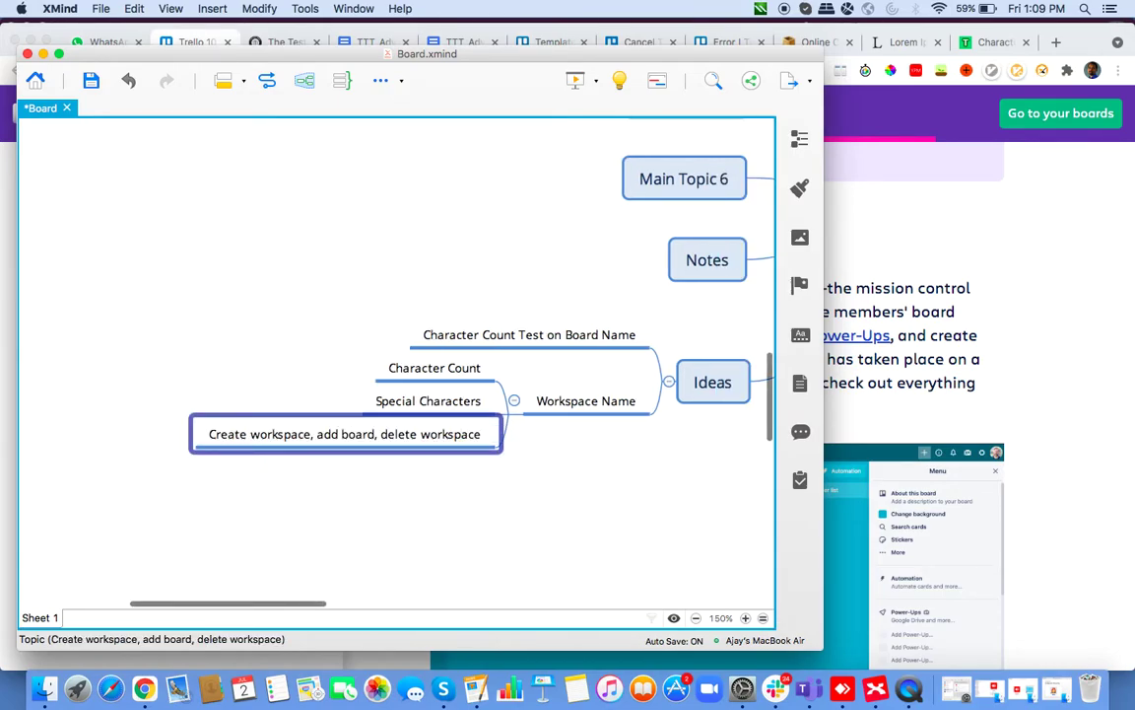
key(Return)
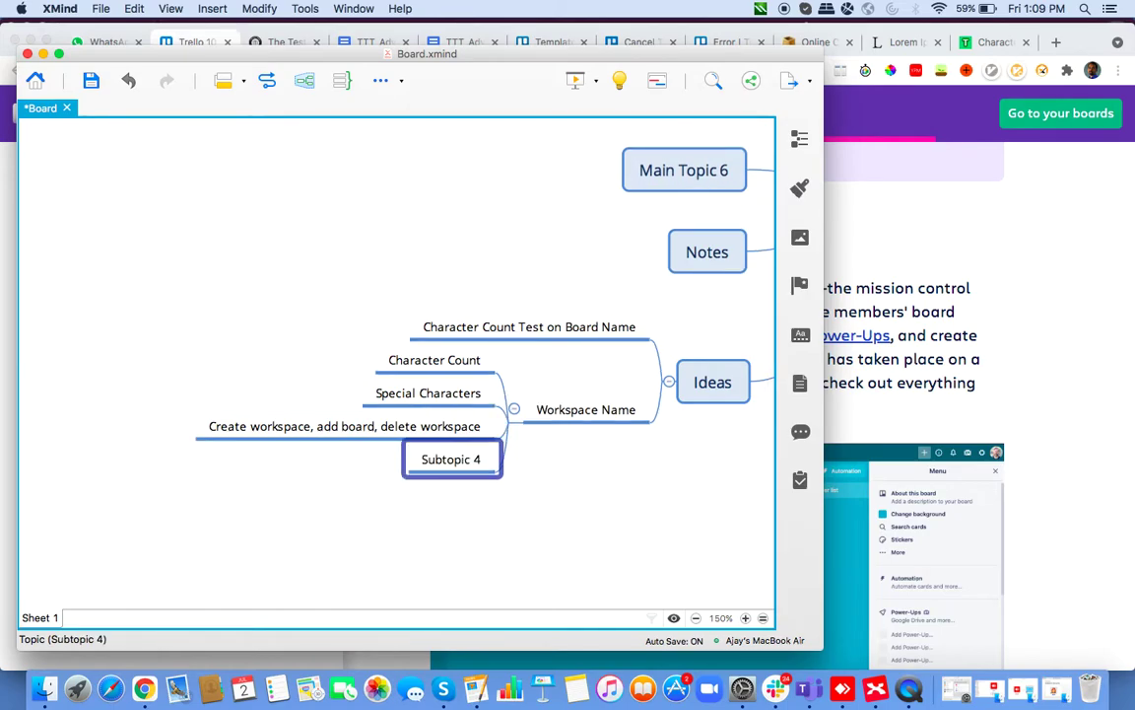
key(Delete)
- Add a "Collaboration" topic under Ideas, following Workspace Name, with the child topic "Add members"
click(586, 398)
key(Return)
text(Collaboration)
key(Return)
key(Tab)
text(Add members)
key(Return)
- Add the child topics "Zero, One, Multiple" and "Different States" to Add members
key(Tab)
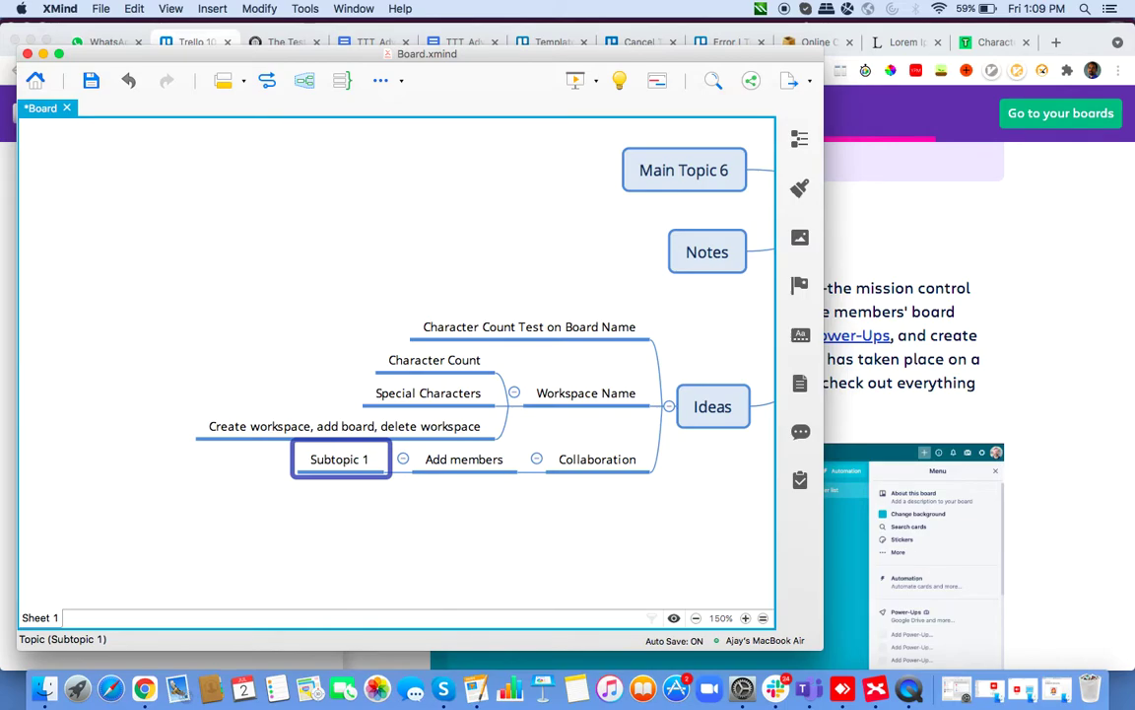
text(O)
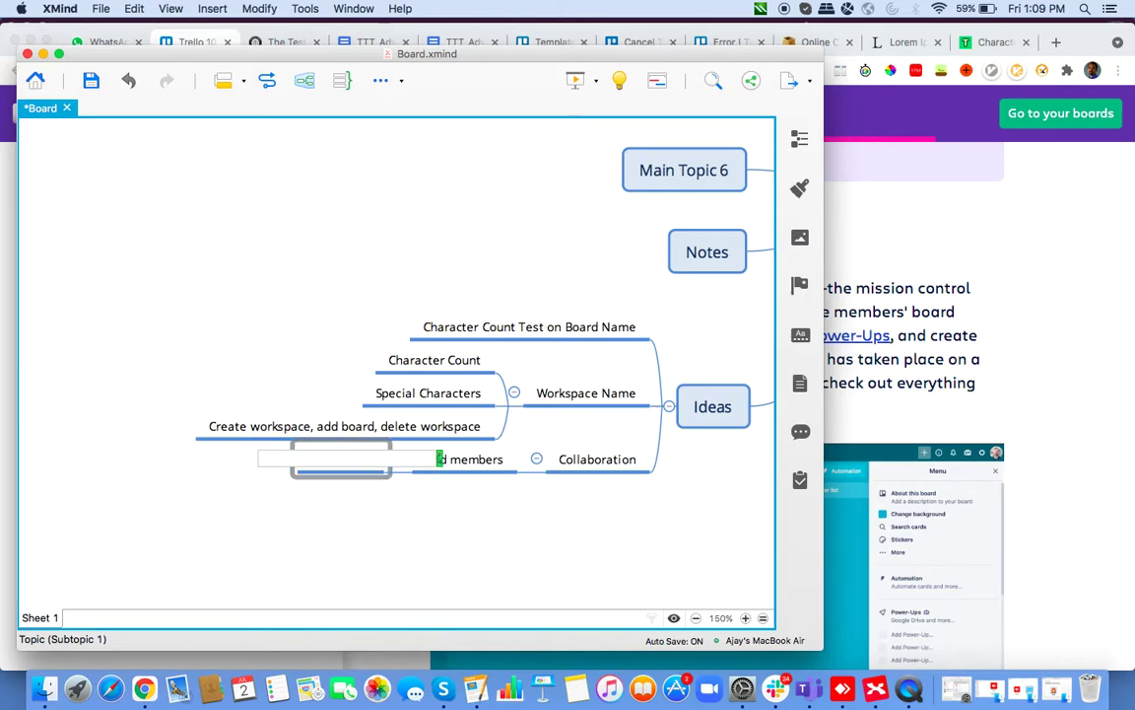
text(Zero, One, Multiple)
key(Return)
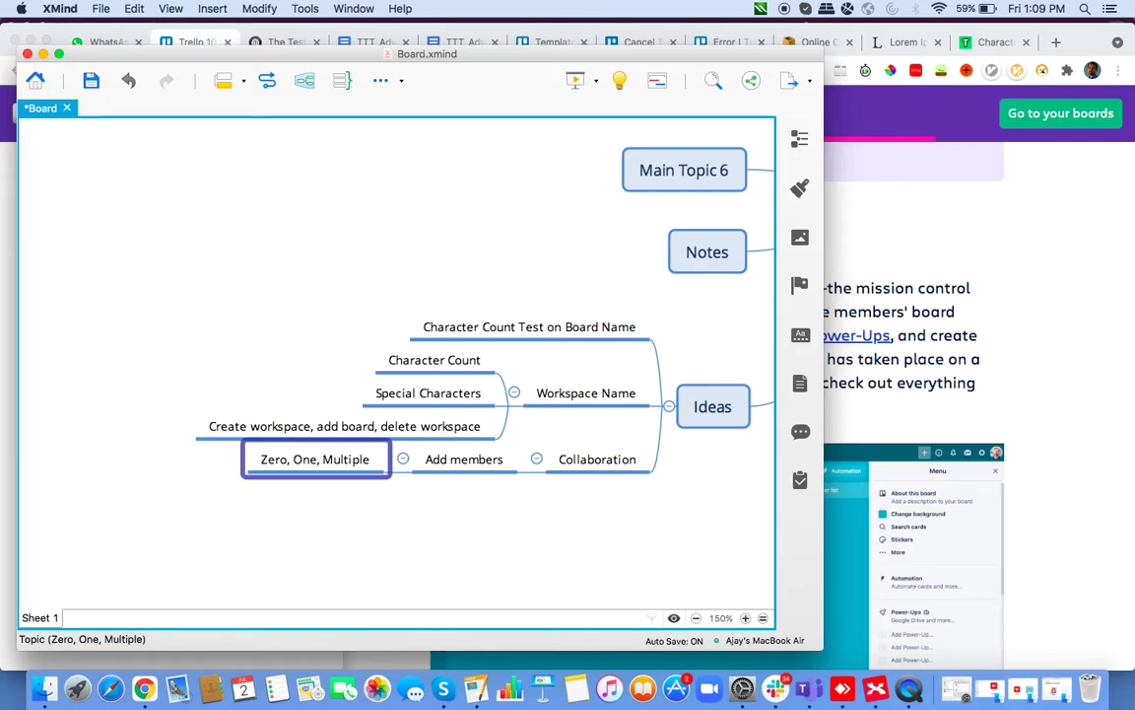
key(Return)
text(Different States)
key(Return)
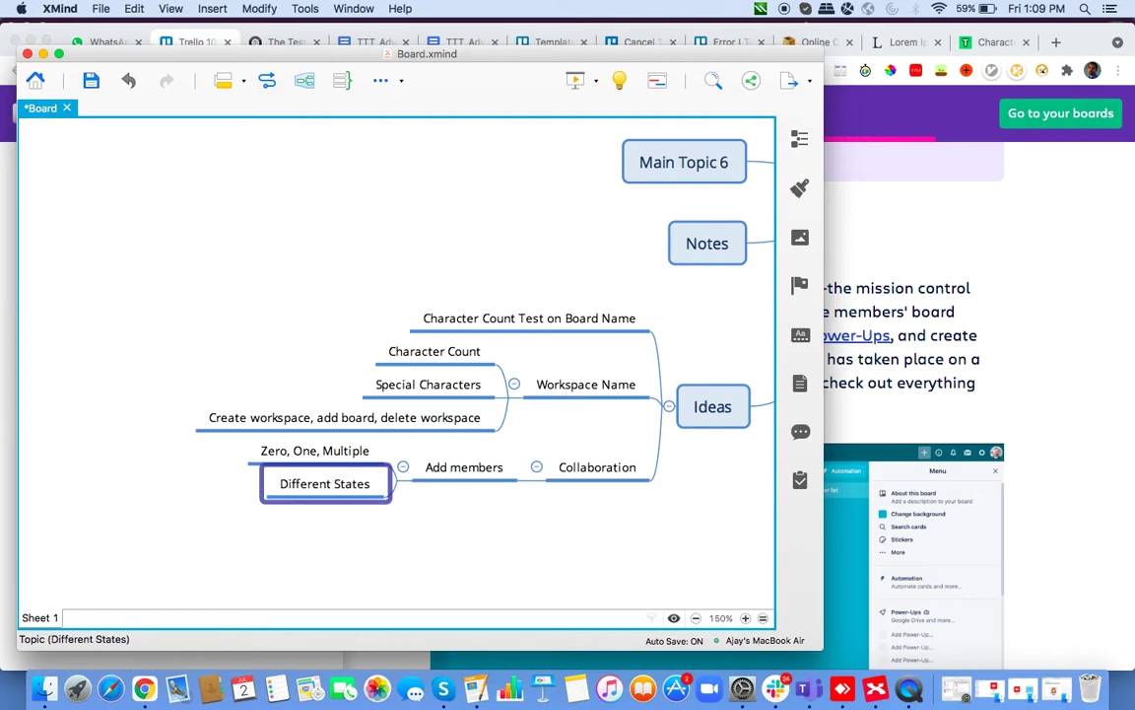
- Add the child topics "Active" and "Inactive" to Different States
key(Tab)
text(Active)
key(Return)
key(Return)
text(Inac)
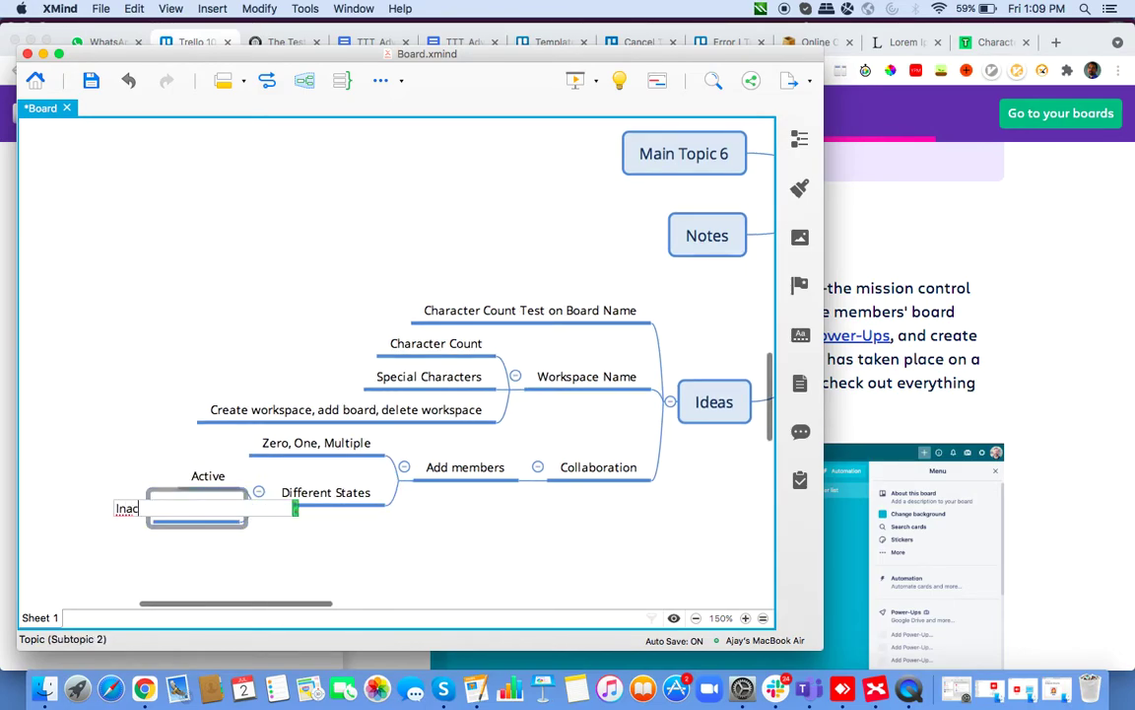
text(tive)
key(Return)
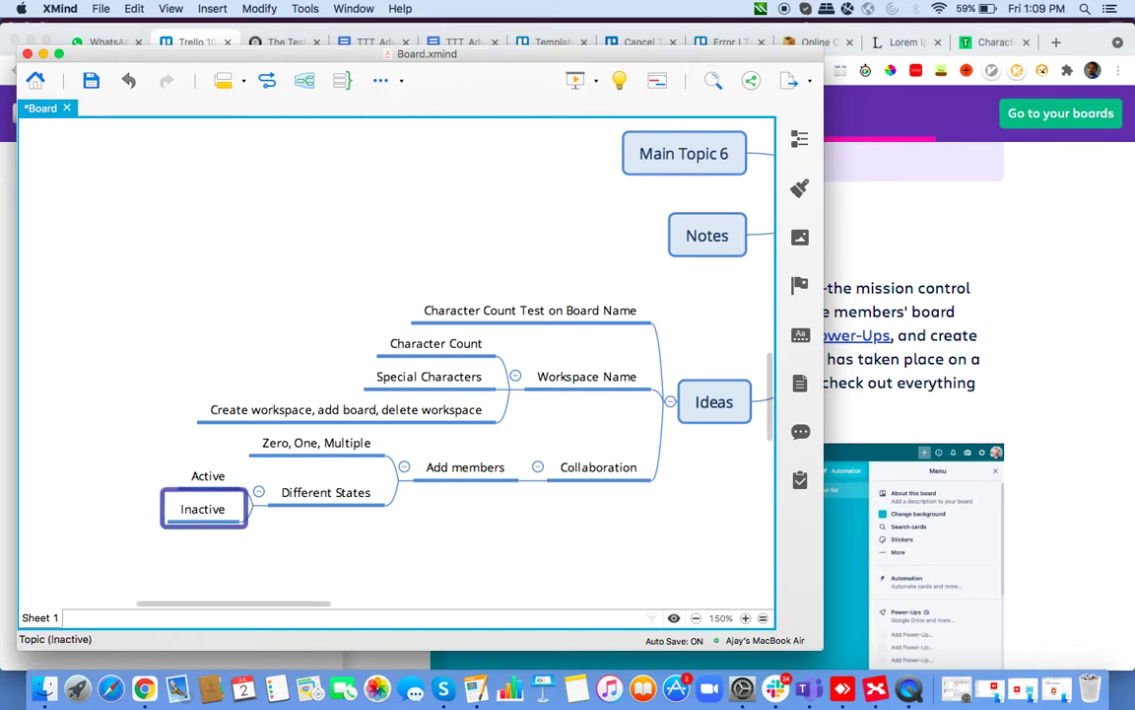
- Extend the Different States branch with the child topics "Business", "Personal" and "Gold Members"
key(Return)
text(Business)
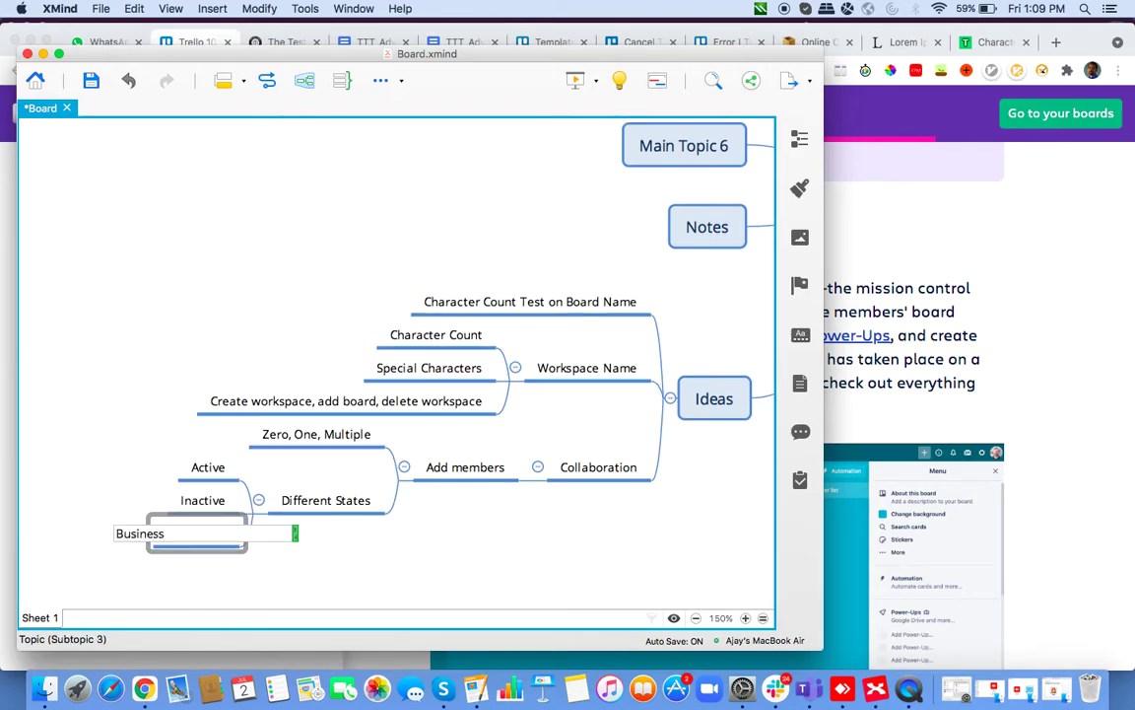
key(Return)
key(Return)
text(Per)
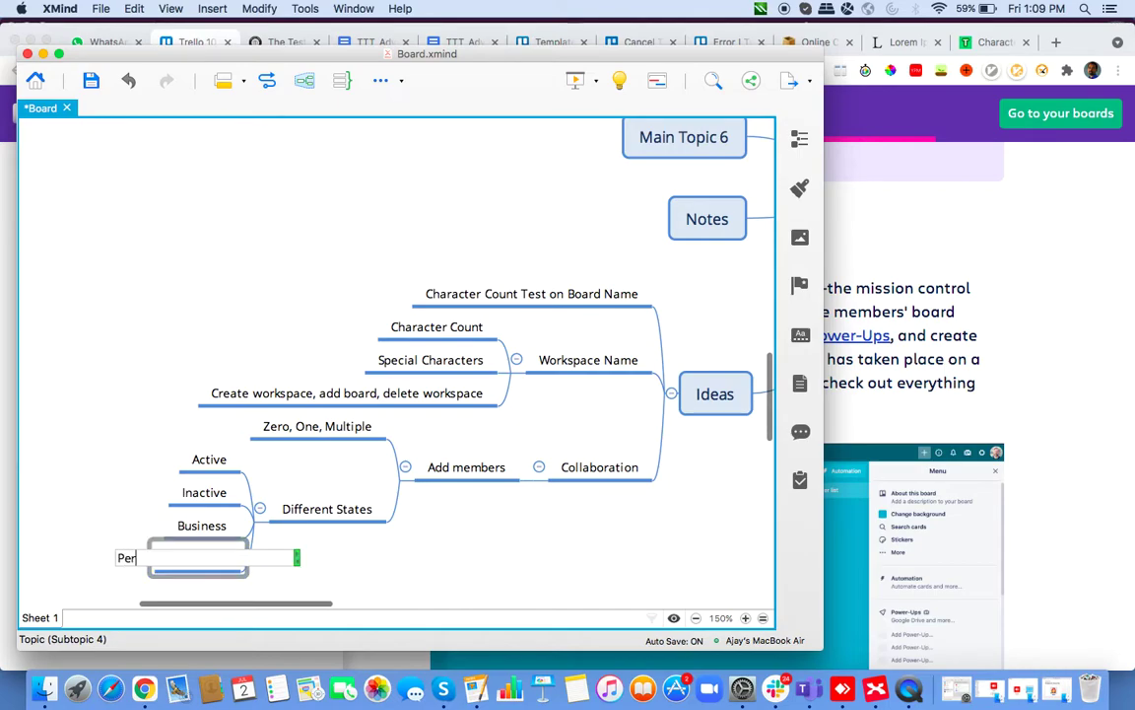
text(sonal)
key(Return)
key(Return)
text(Gold Members)
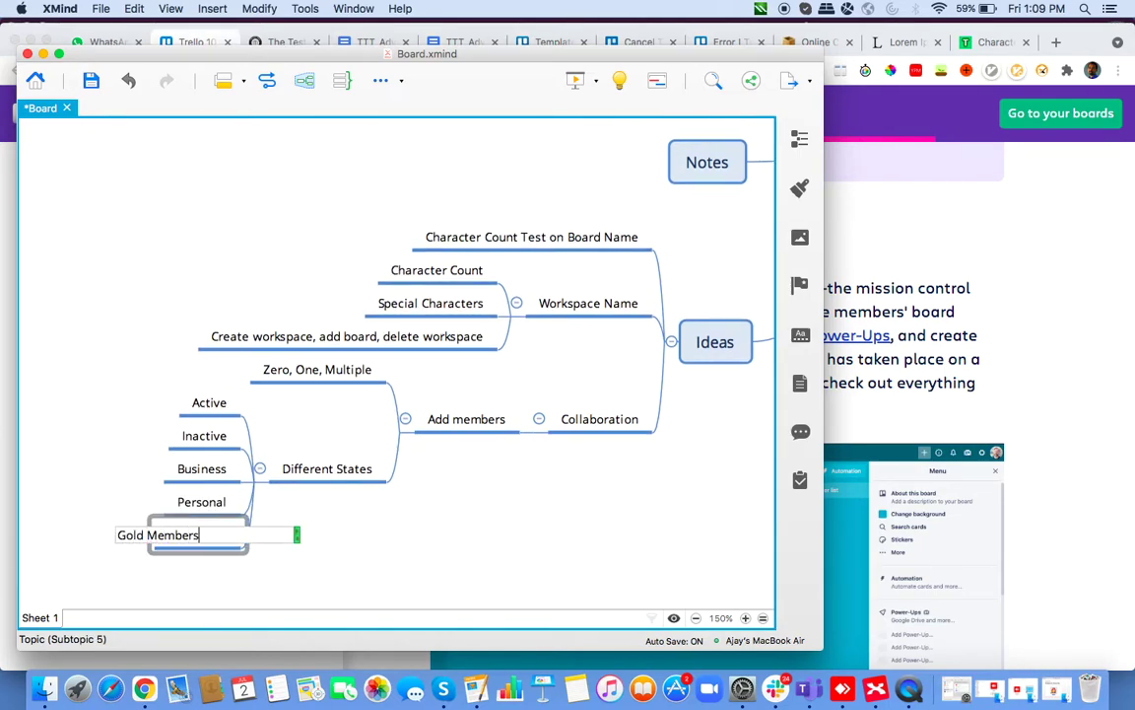
key(Return)
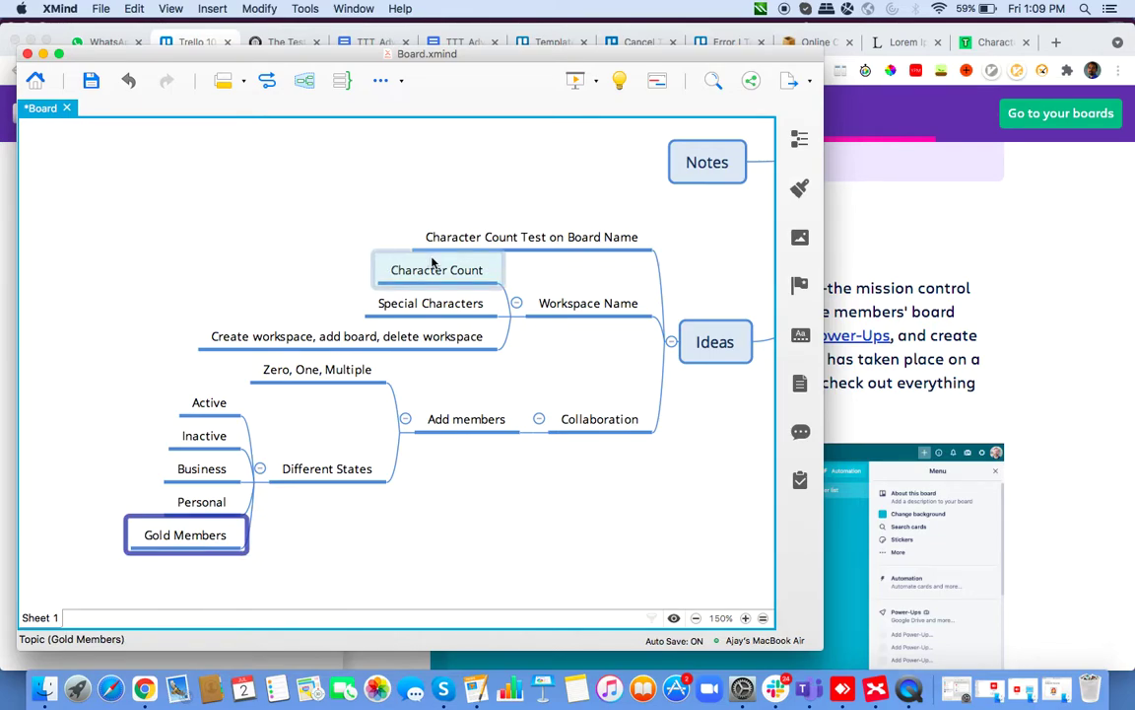
- Add a second child topic to Collaboration, following Add members, reading "Member adds / performs activity"
click(489, 422)
key(Return)
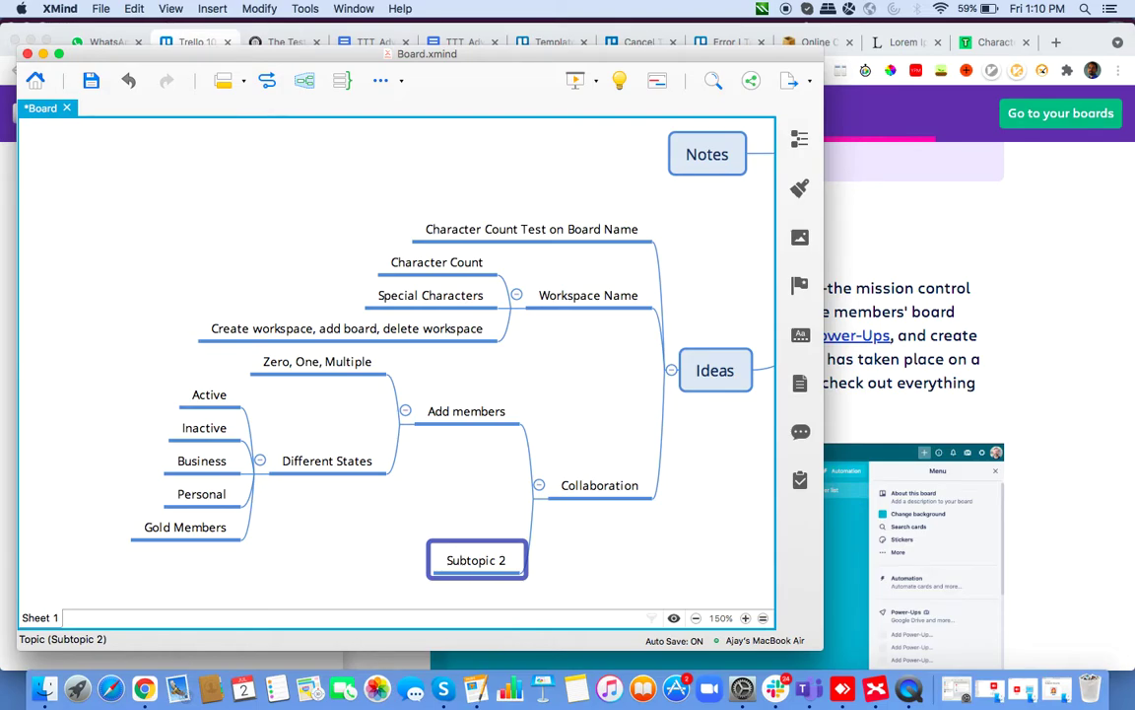
text(Member)
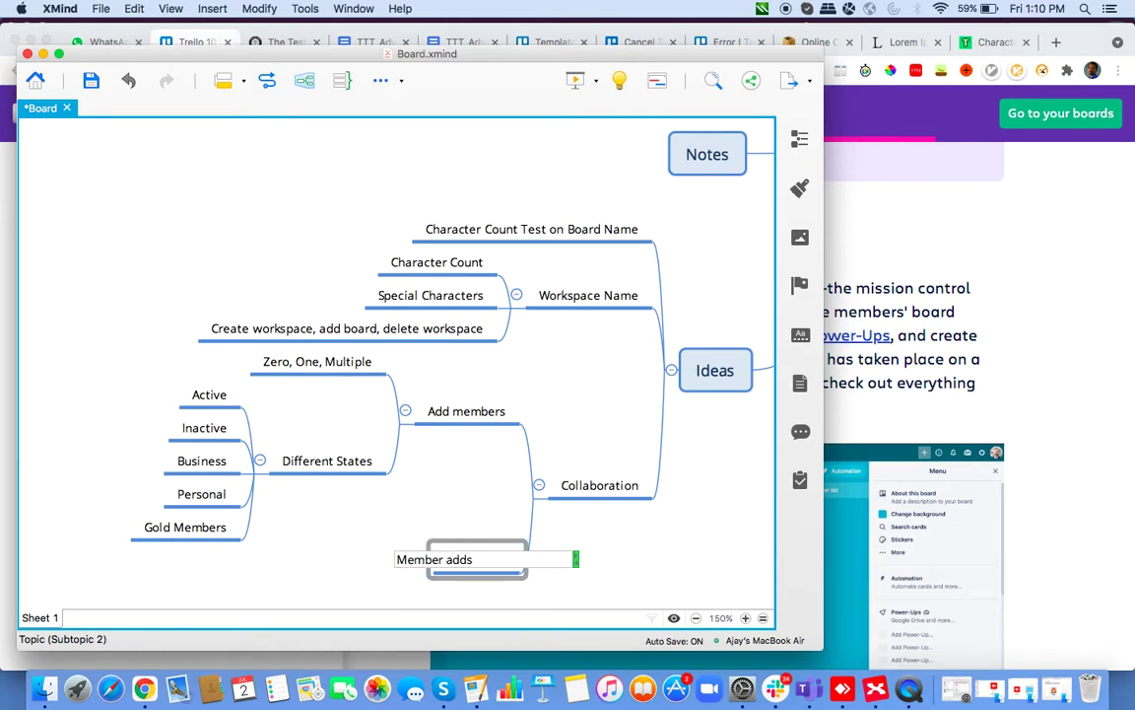
text(adds / perfom)
key(BackSpace)
text(rm)
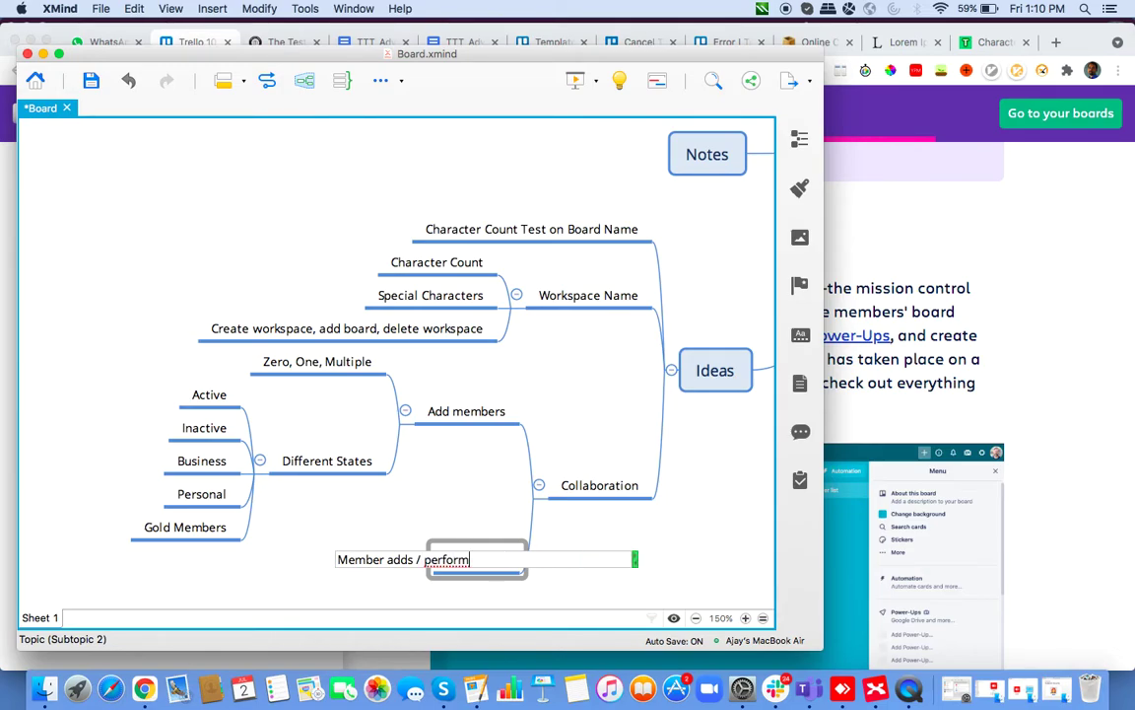
text(s activity)
key(Return)
- Add the child topics "Delete it" and "Audit history" to Member adds / performs activity, and save the mind map
key(Tab)
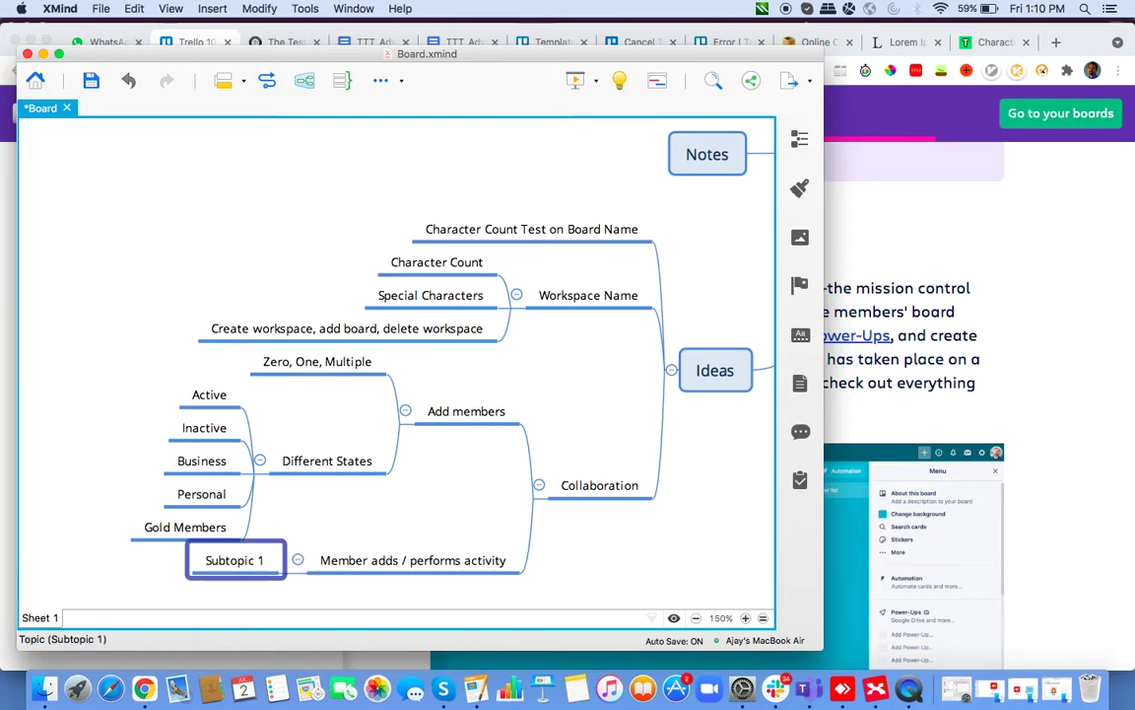
text(Delete it)
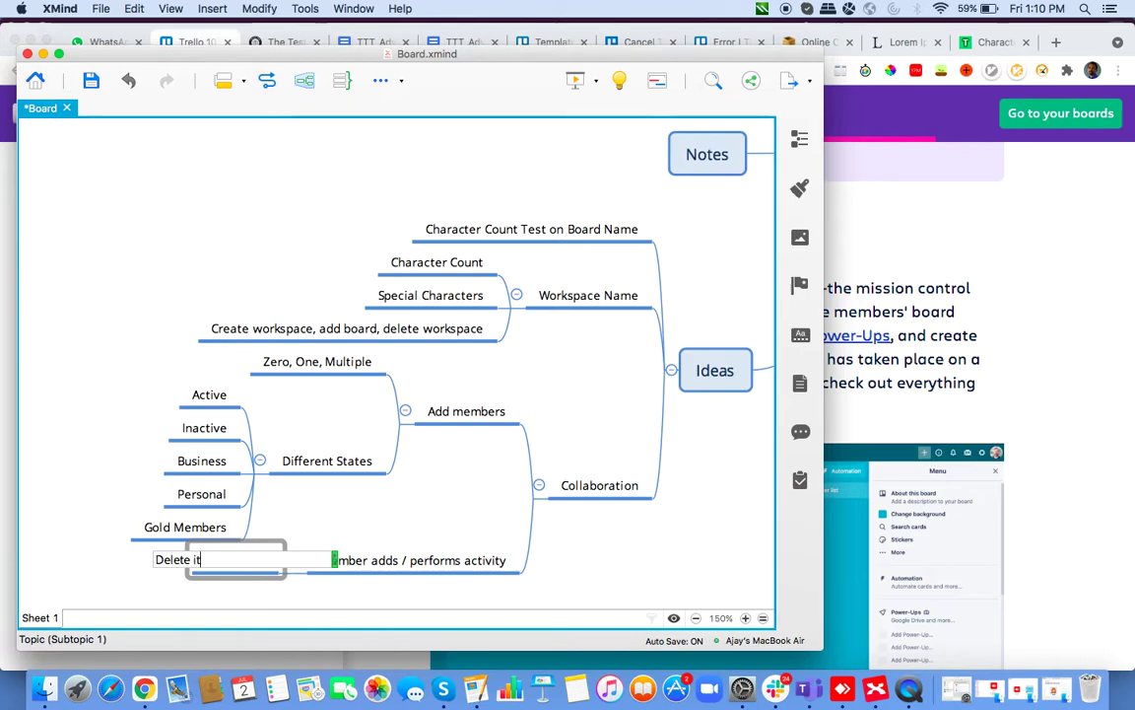
key(Return)
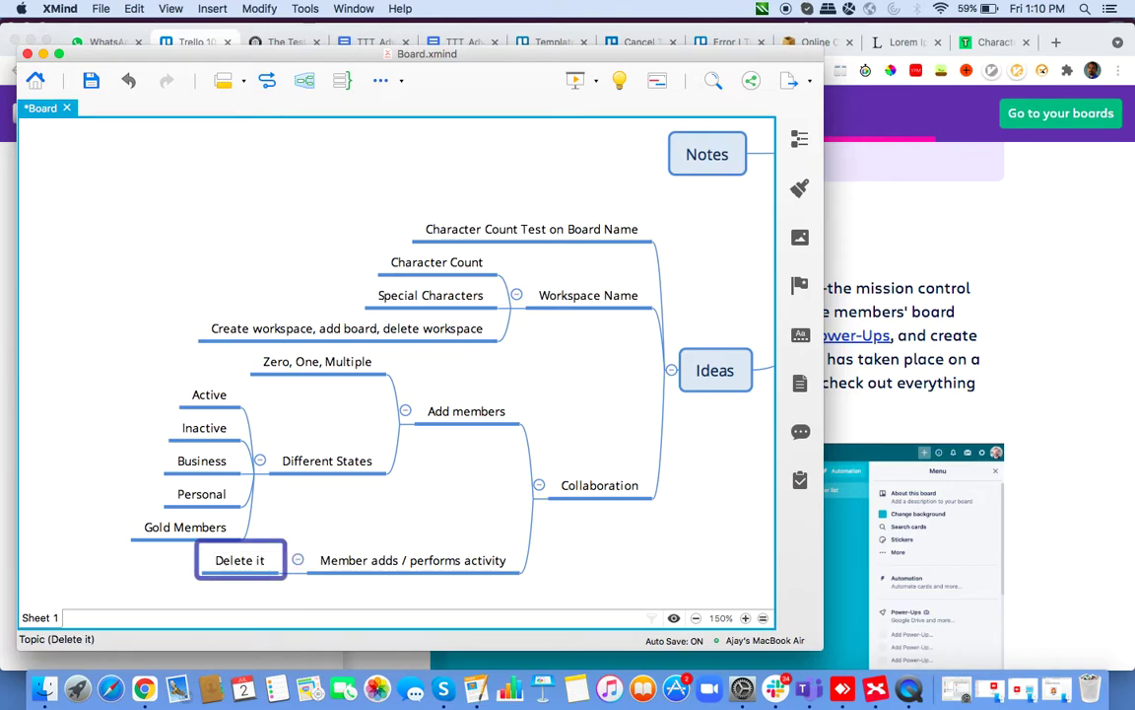
key(Return)
text(Audit history)
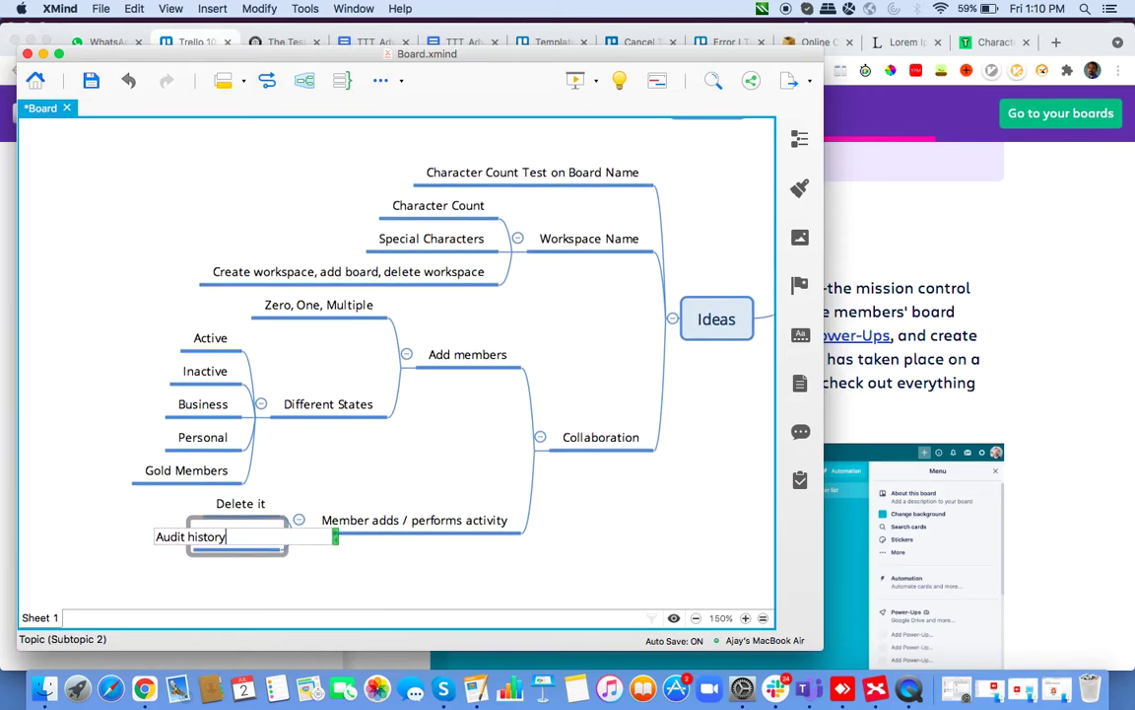
key(Return)
key(super+s)
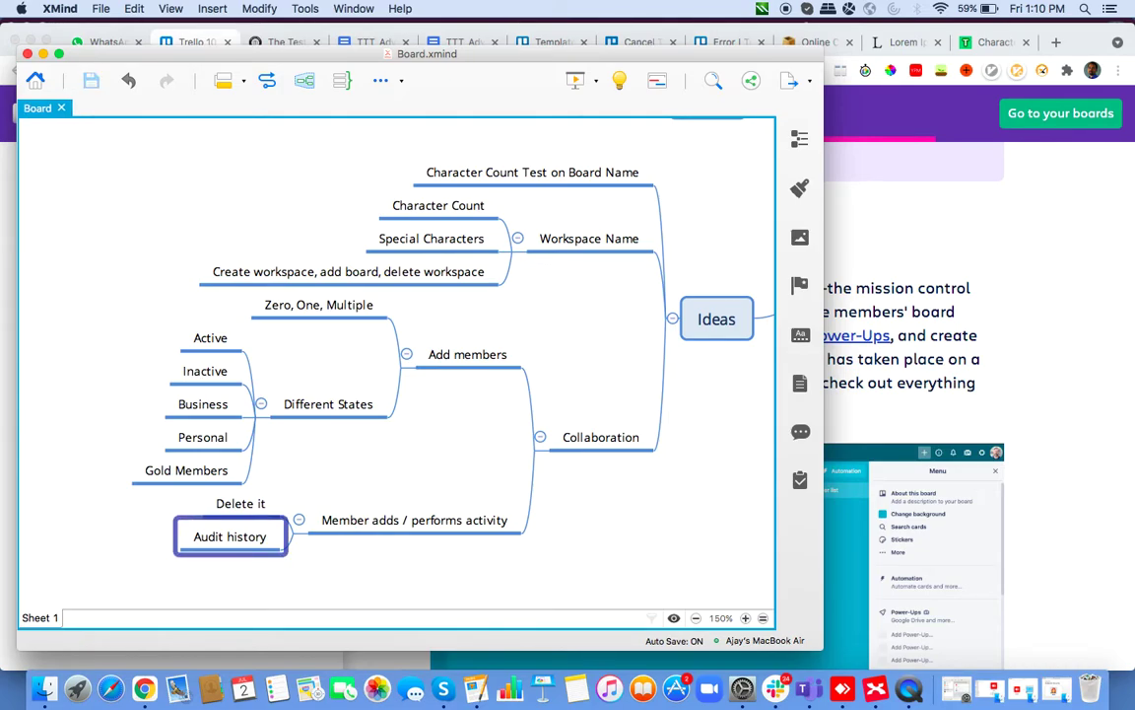
- Switch to Trello in Chrome and create a new board titled "Sample board" in the TTL Advanced workspace
click(1082, 366)
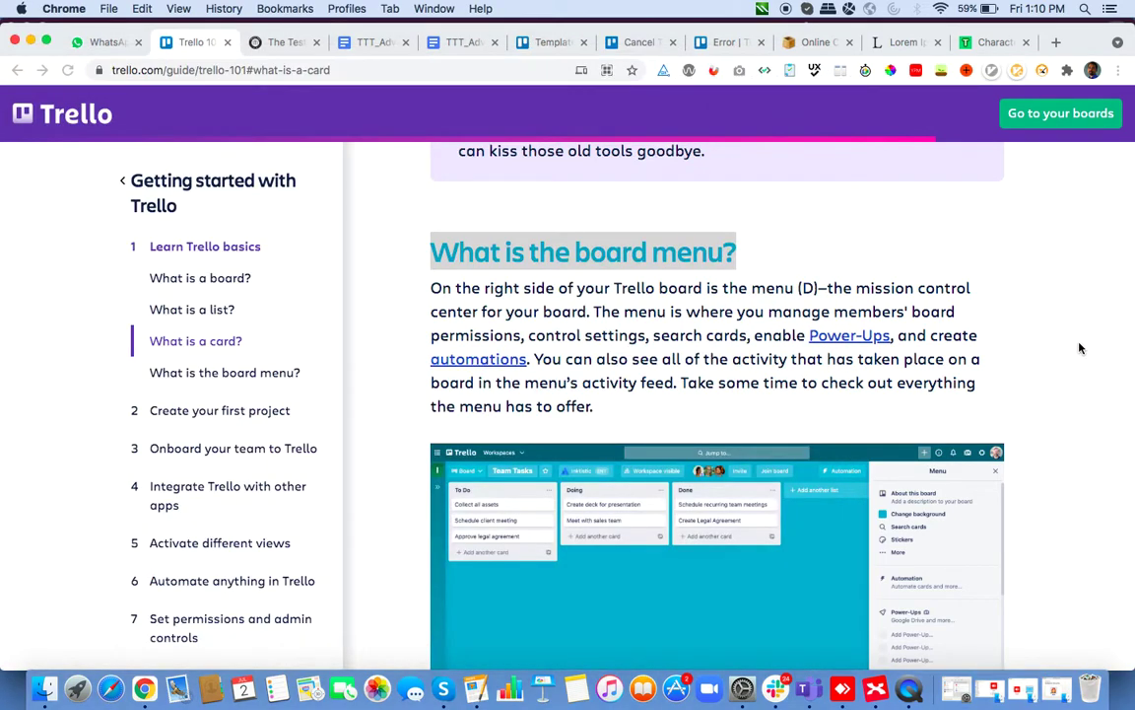
click(1061, 114)
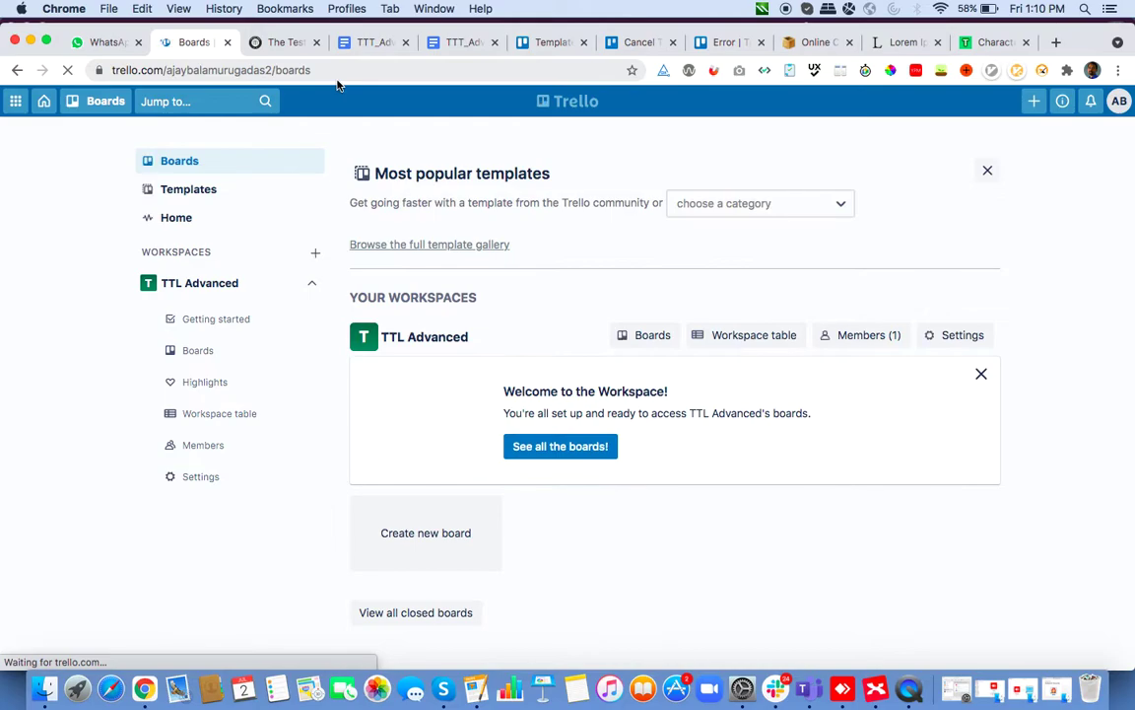
scroll(481, 601, down, 1)
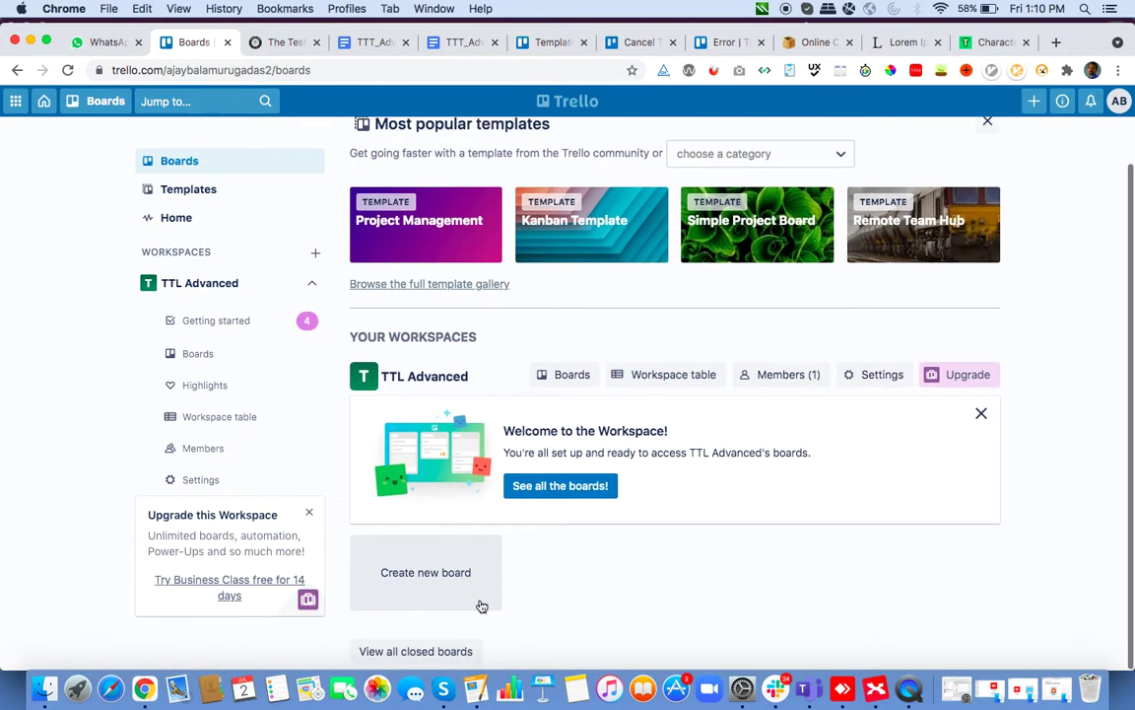
click(431, 588)
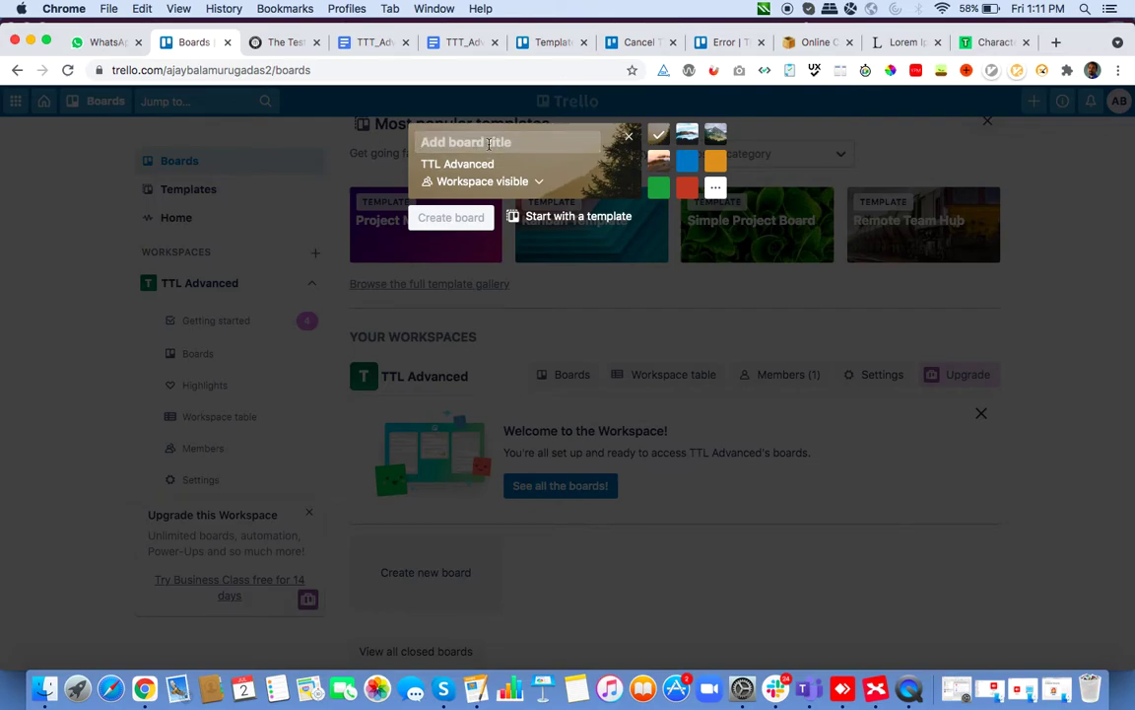
text(Sample board)
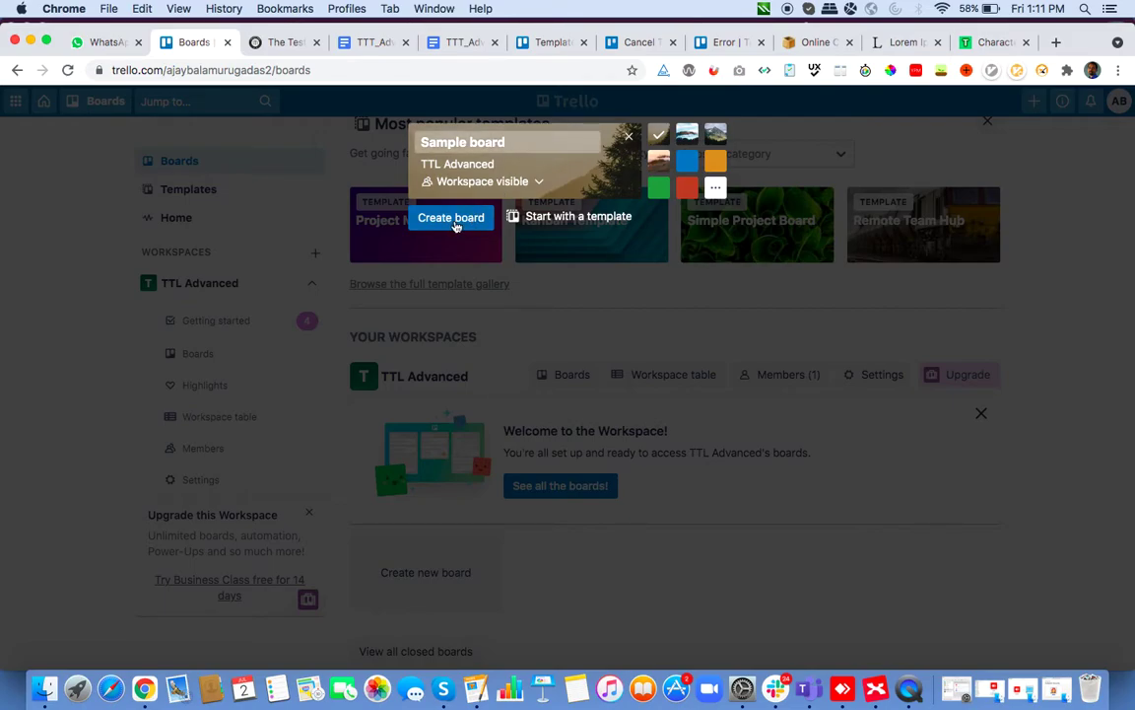
click(453, 219)
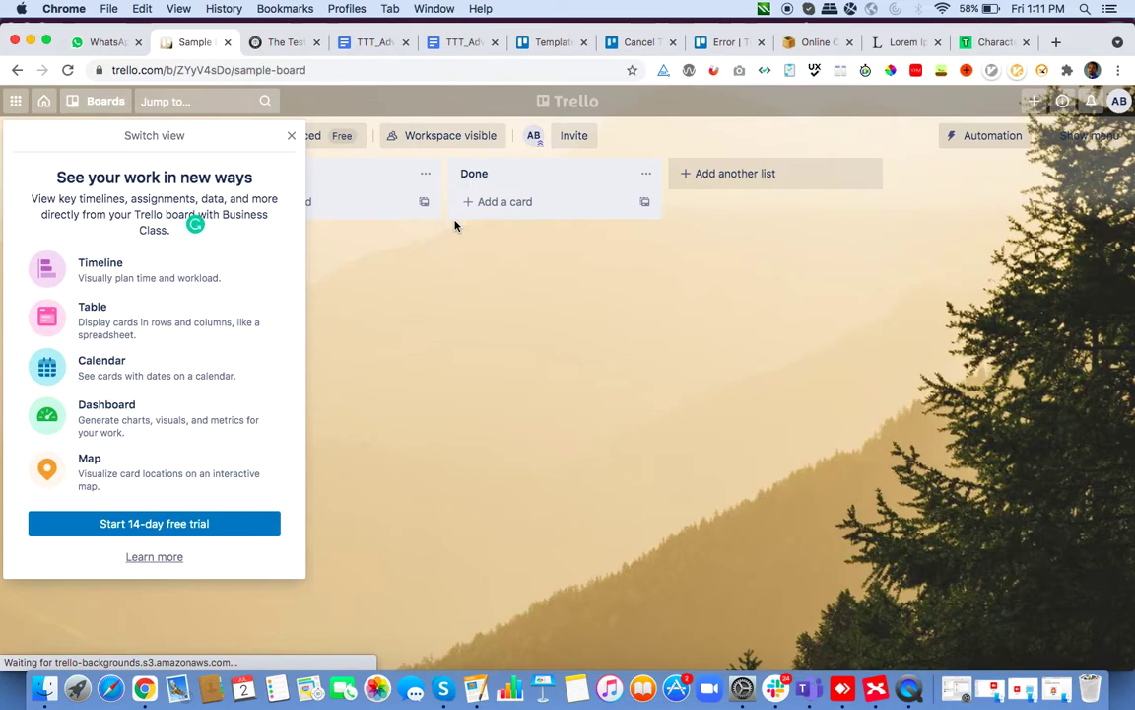
- Dismiss the initial view-switching pop-up, and review the available views of Sample board
click(291, 138)
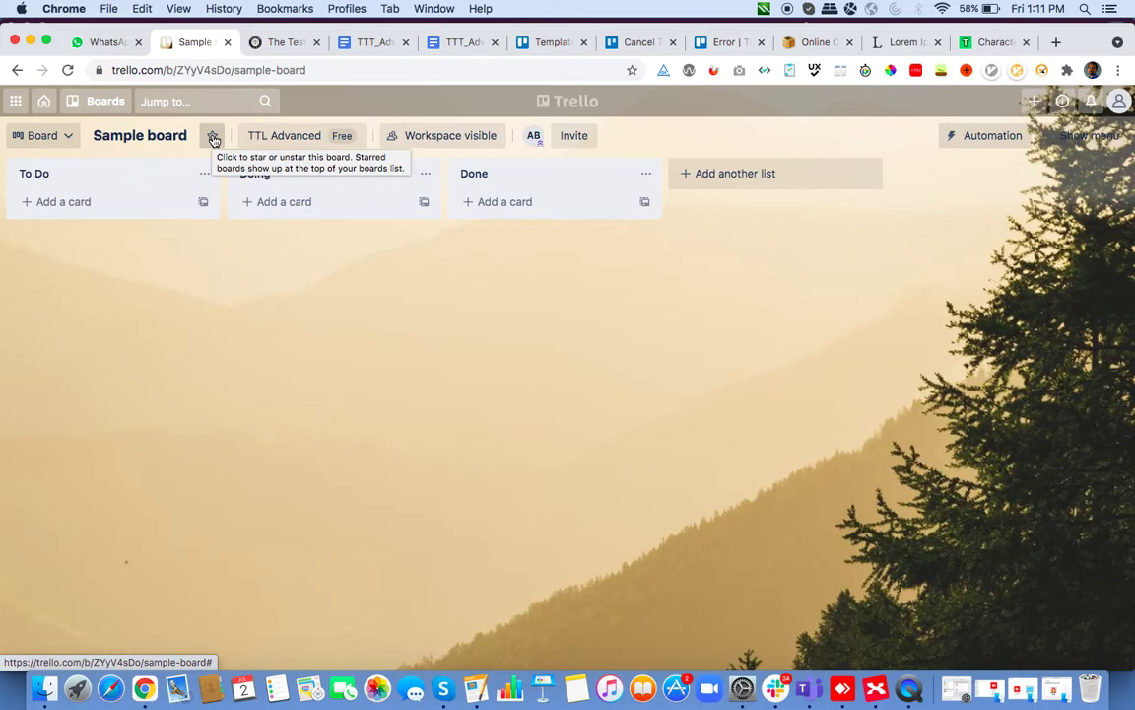
click(68, 137)
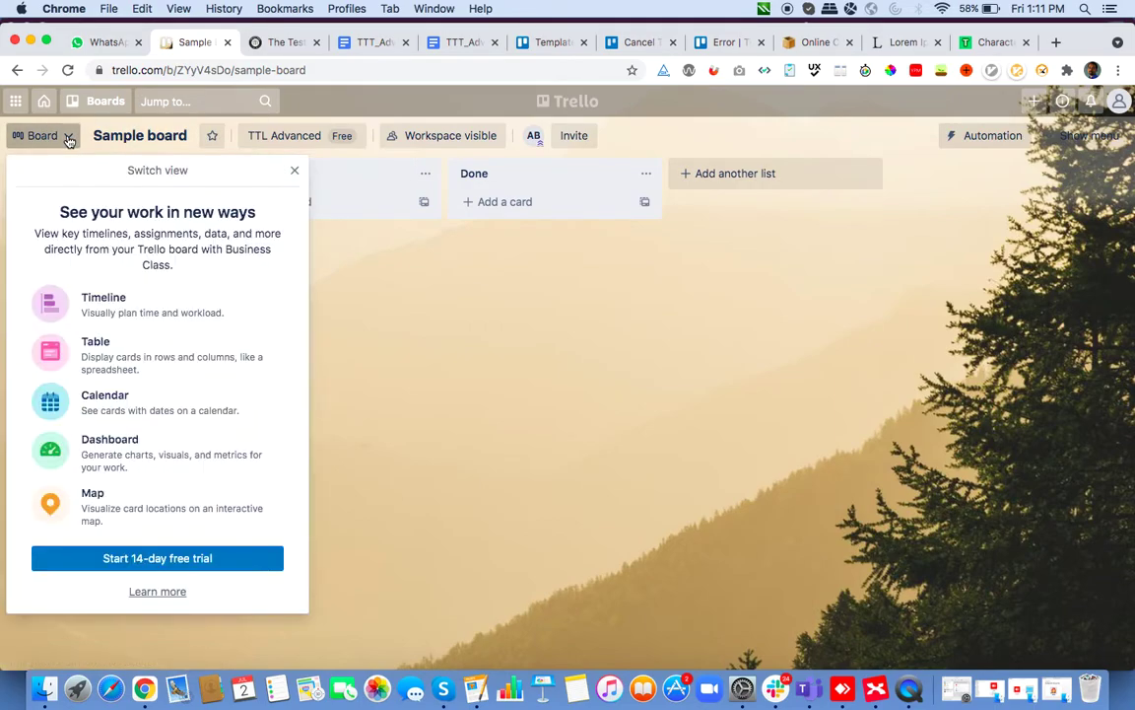
click(393, 356)
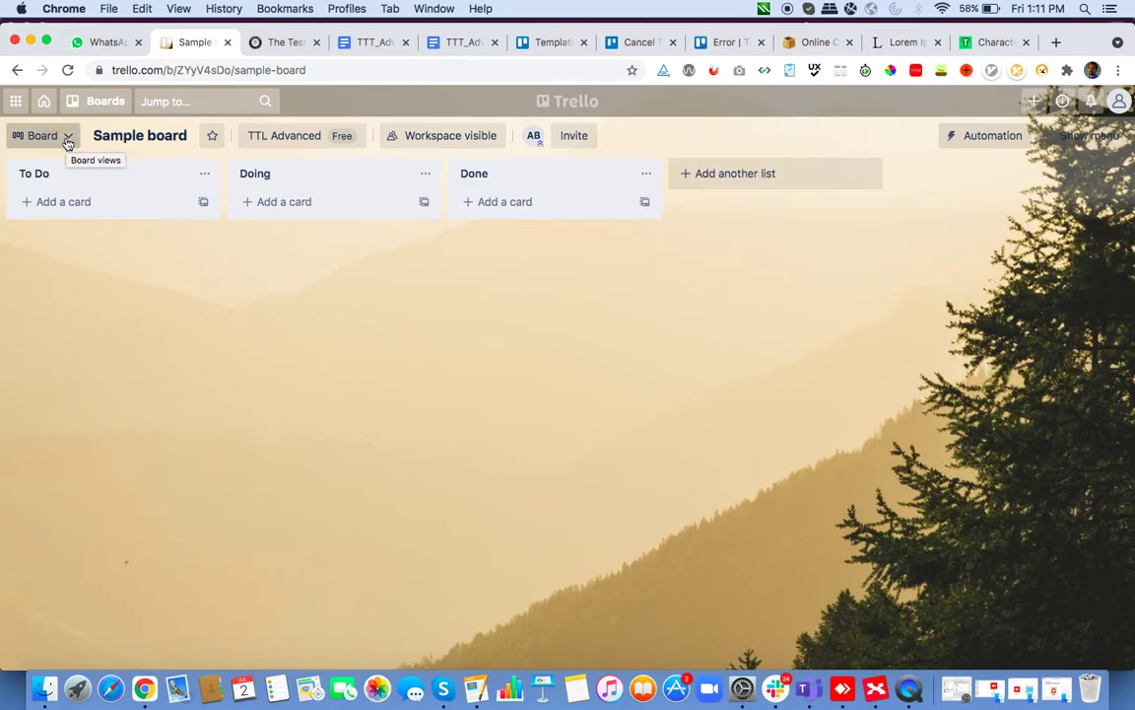
- Switch to XMind and rename Main Topic 6 as "Multiple Features"
key(super+Tab)
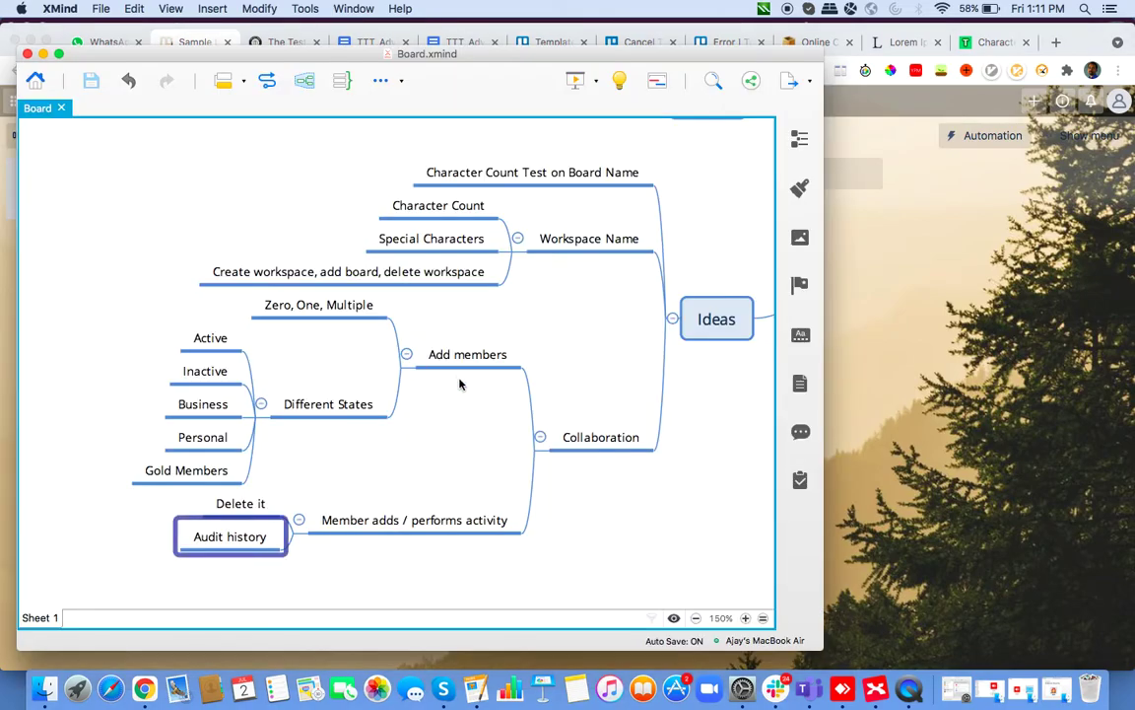
scroll(601, 443, up, 5)
scroll(601, 443, right, 3)
click(540, 239)
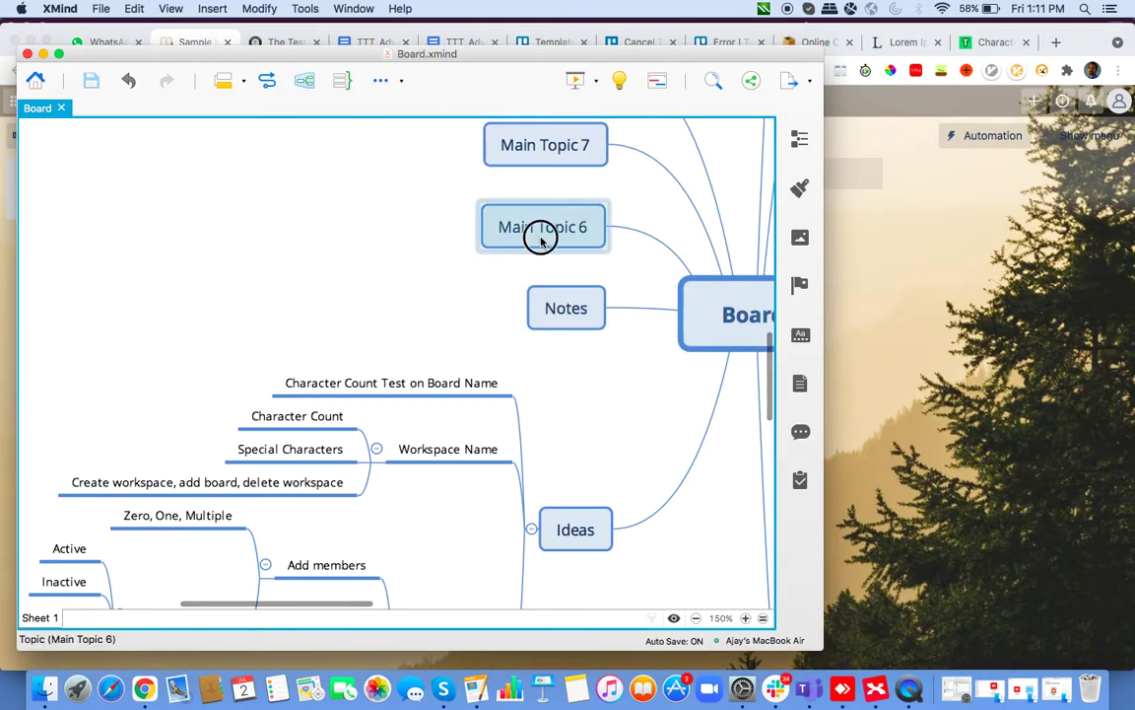
text(Multiple )
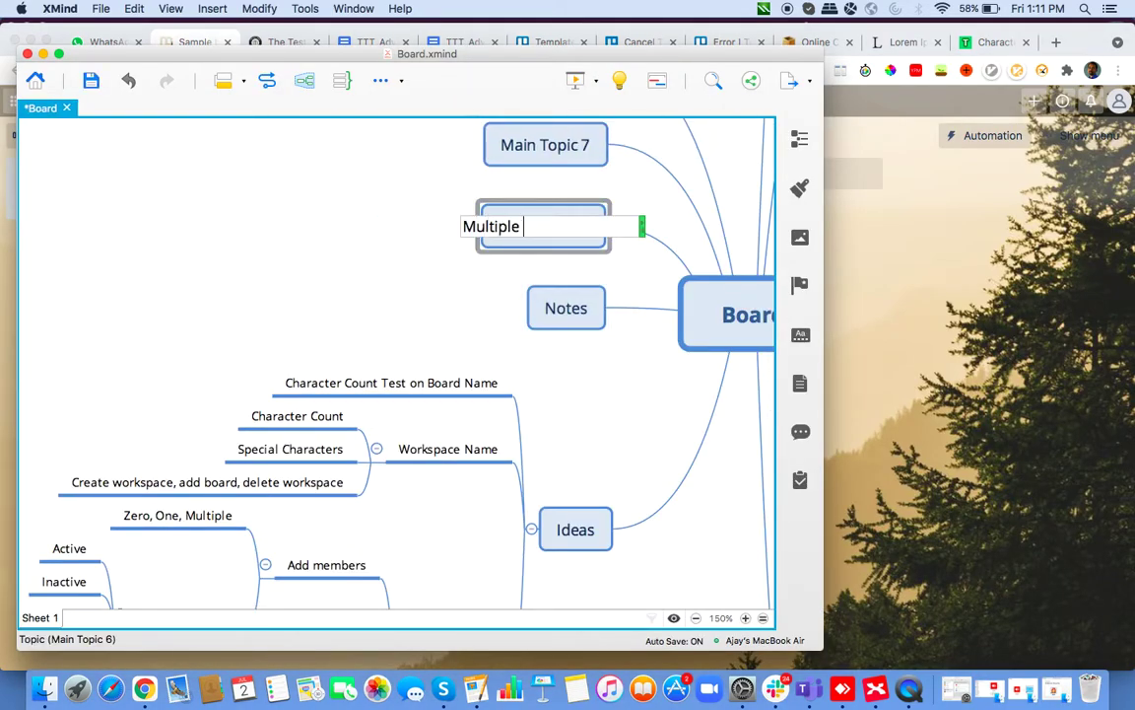
text(Features)
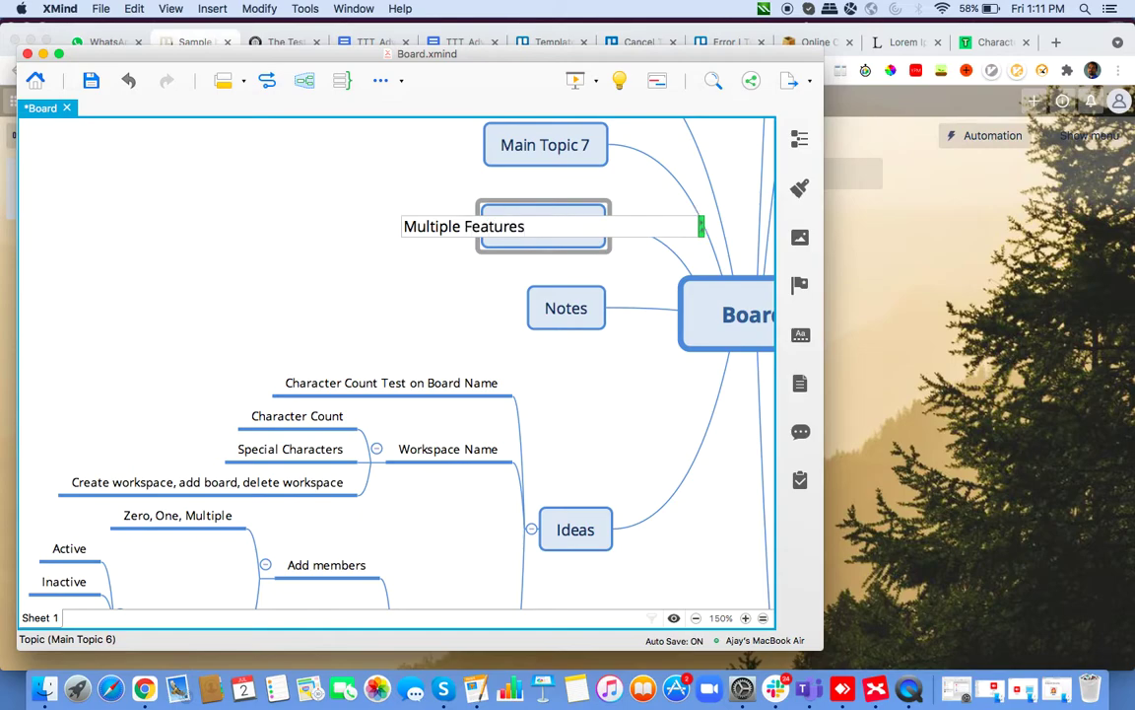
key(Return)
- Check the Trello board header, and add the child topic "Board Views" to Multiple Features in XMind
key(super+Tab)
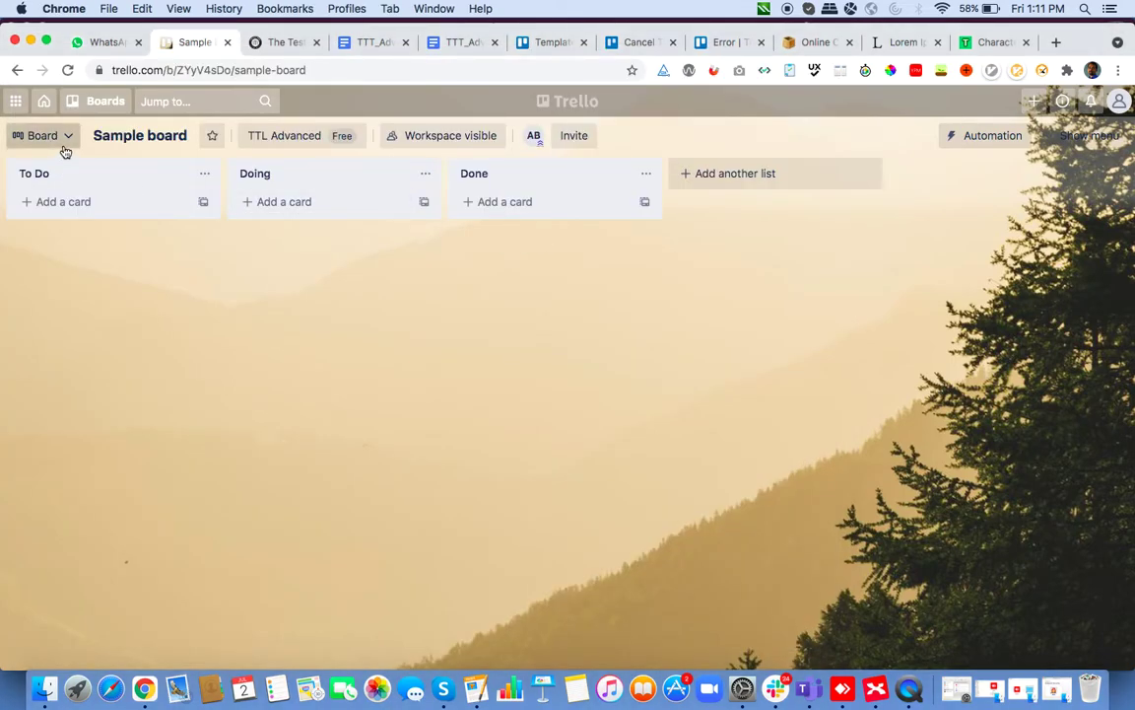
key(super+Tab)
key(Tab)
text(Bo)
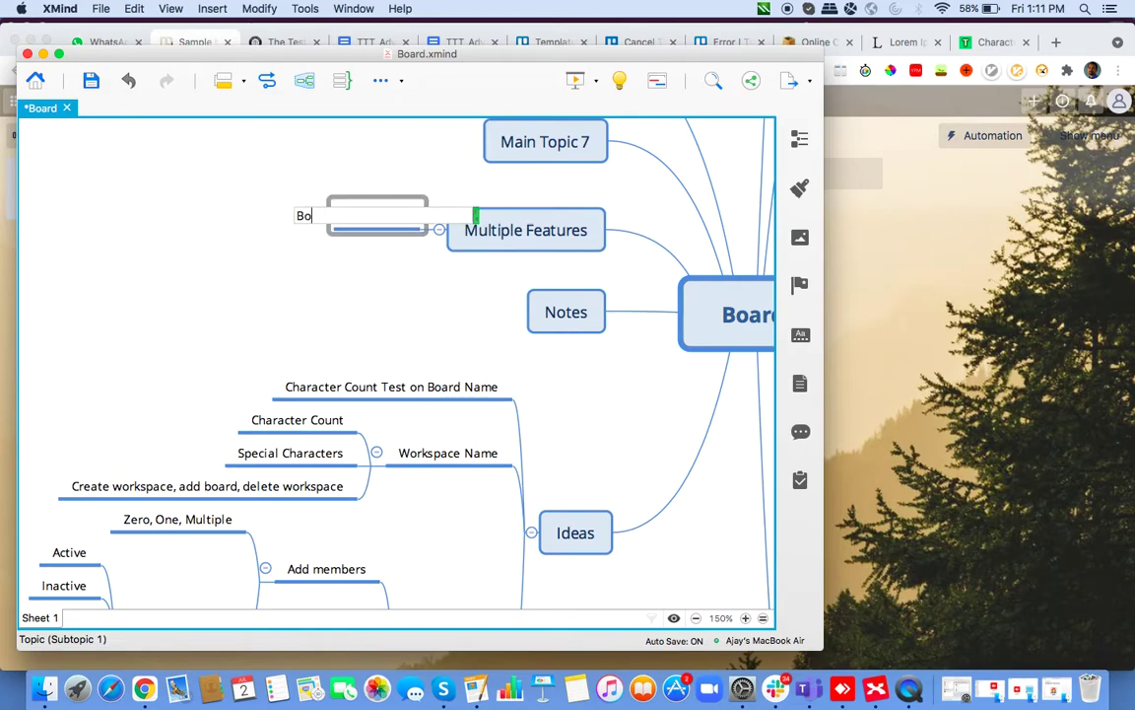
text(ard Views)
key(Return)
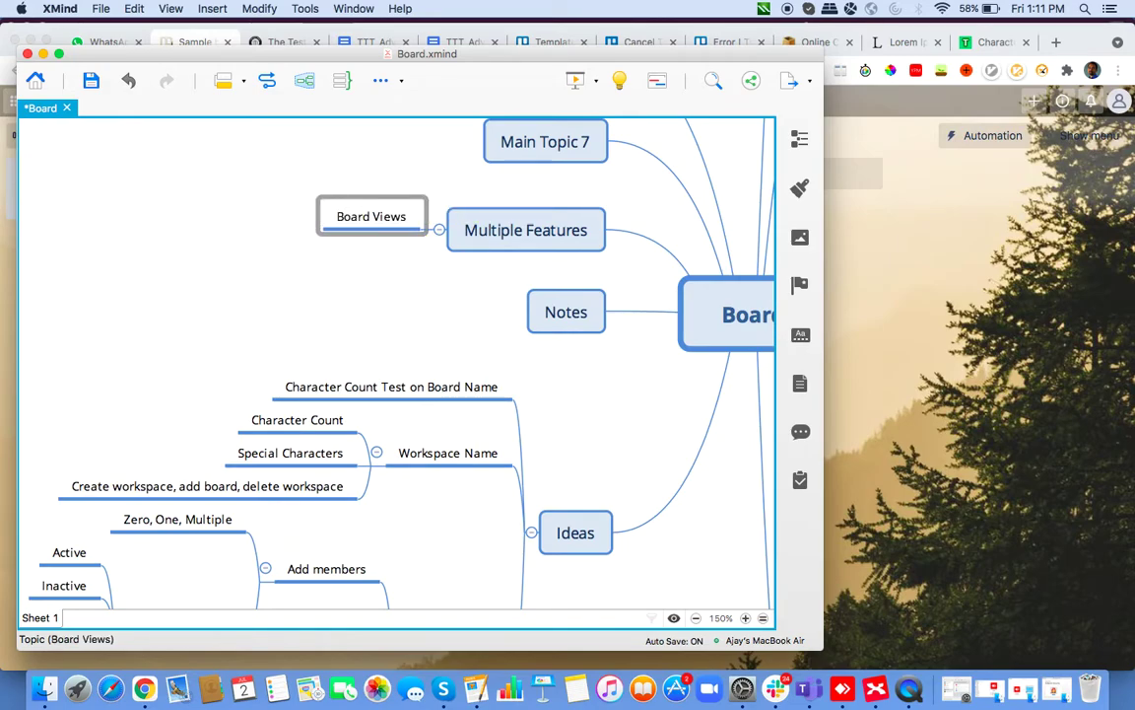
- Add the topic "Board Name" after Board Views in the XMind map and give it the child topic "Edit"
key(super+Tab)
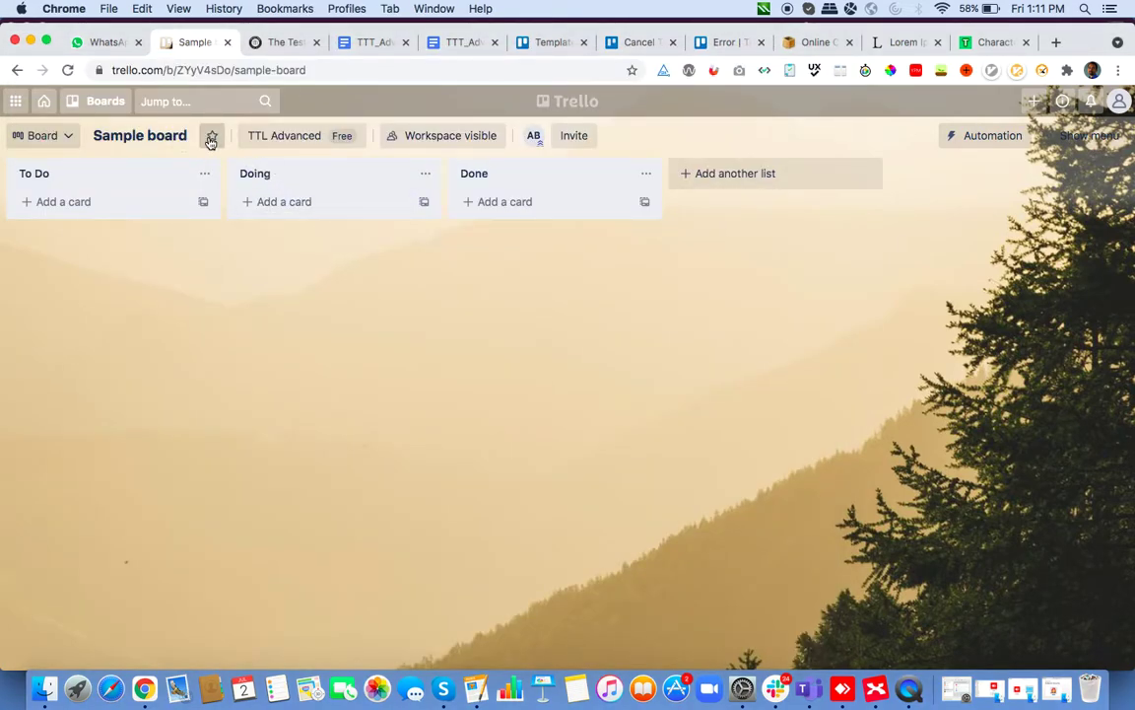
key(super+Tab)
key(Tab)
text(Board Name)
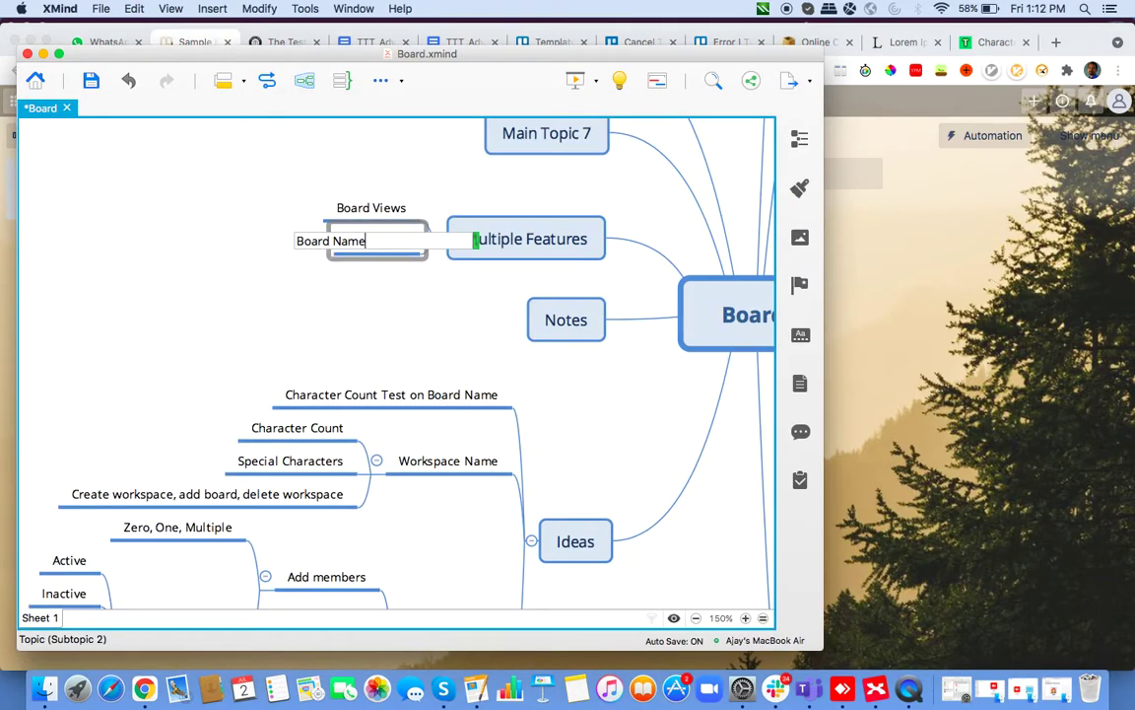
key(Return)
key(Tab)
text(E)
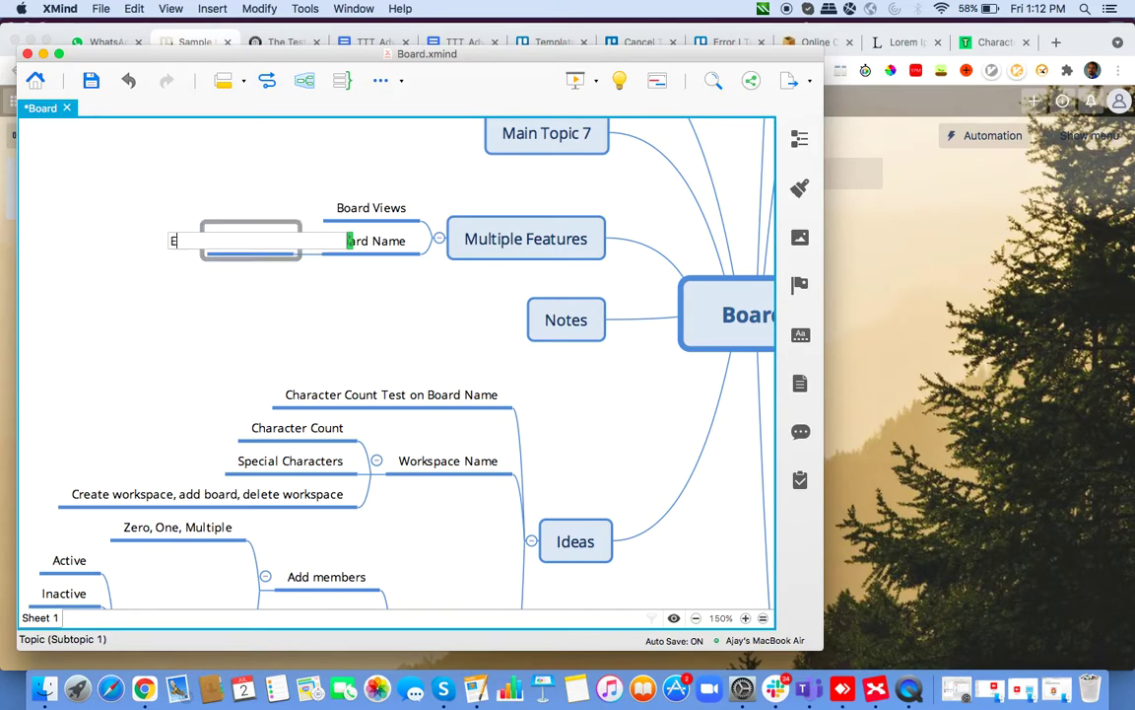
key(Return)
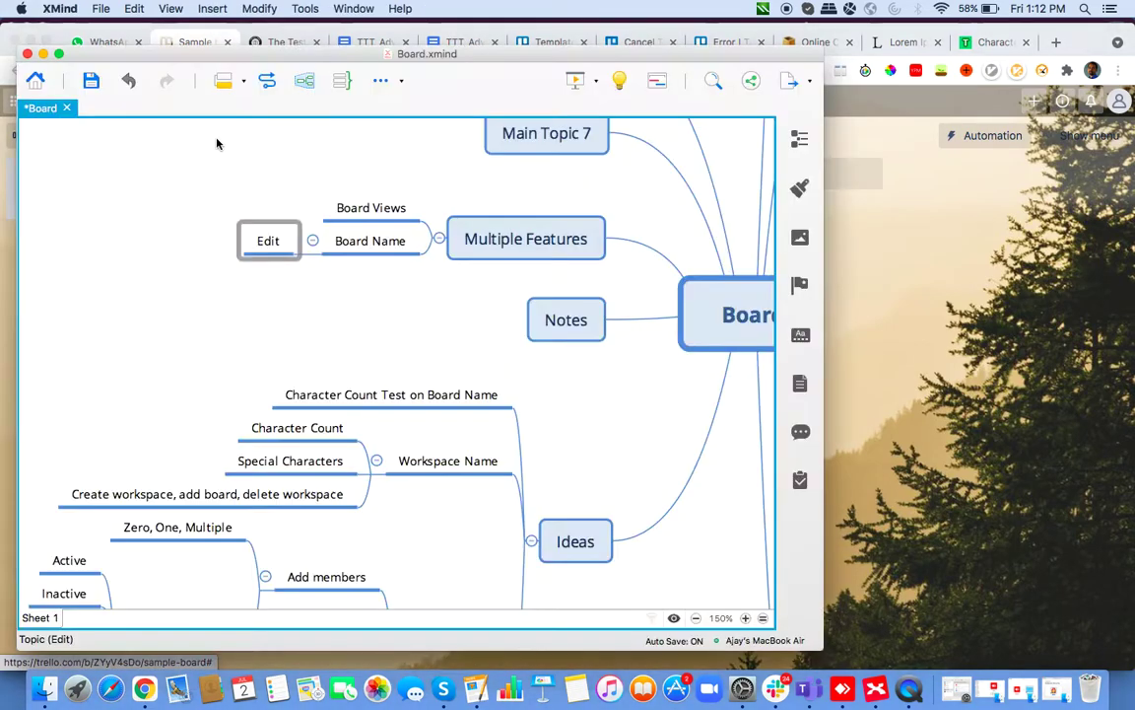
- Add the topic "Star/UnStar" after Board Name on the Multiple Features branch
key(Right)
key(Return)
text(Star)
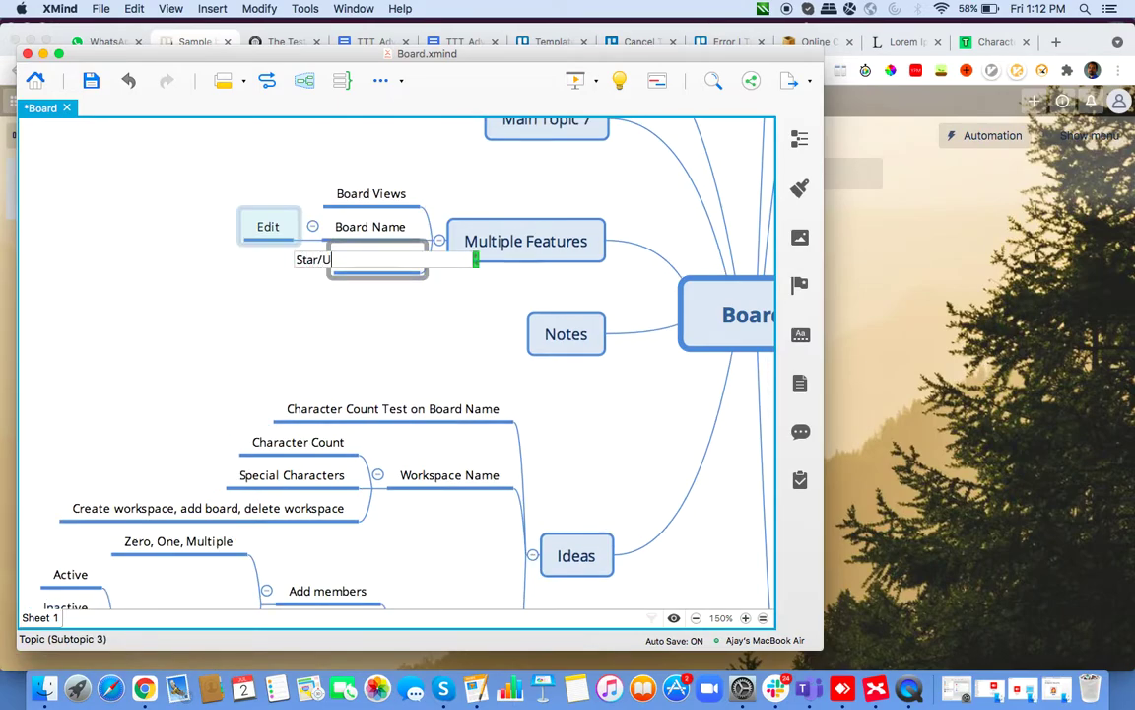
key(Return)
- Check the Trello board header, and add the XMind topics "Workspace Name" and "Workspace Visibility" after Star/UnStar
key(super+Tab)
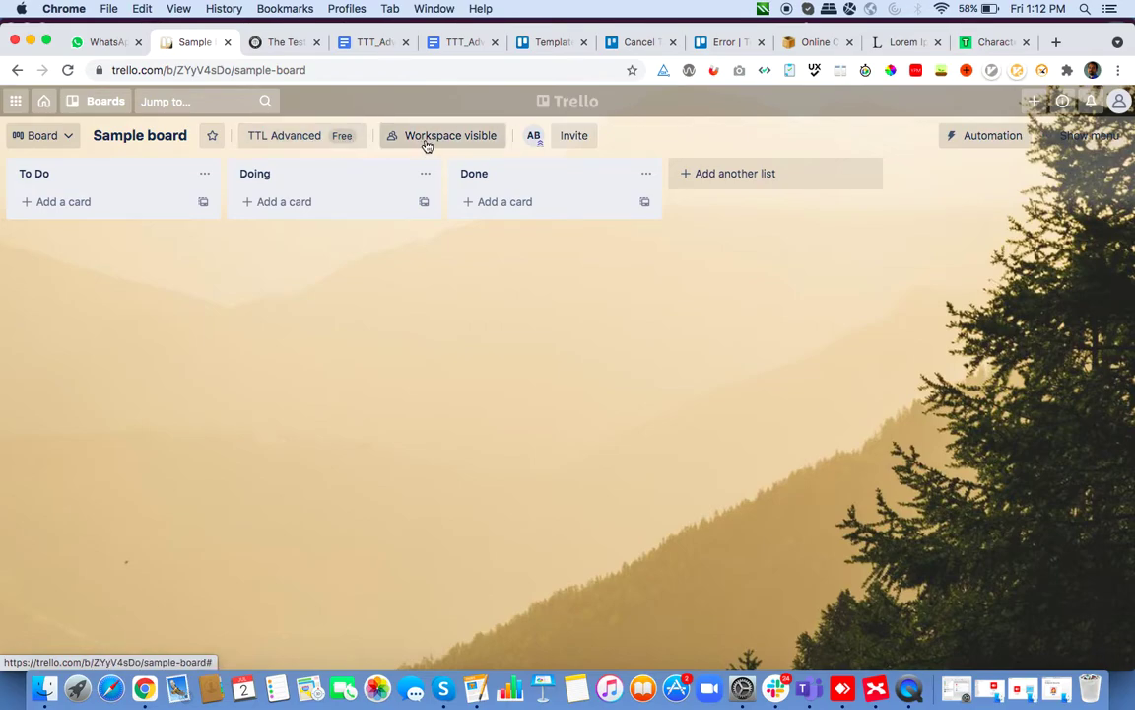
key(super+Tab)
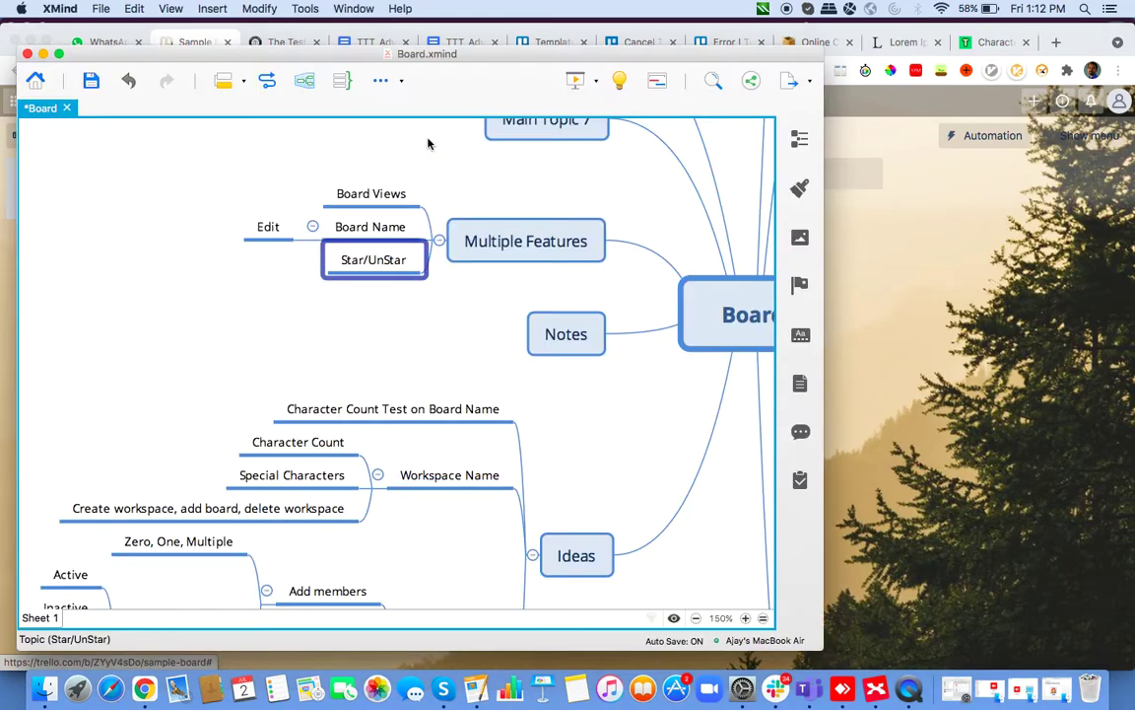
key(Return)
text(Wor)
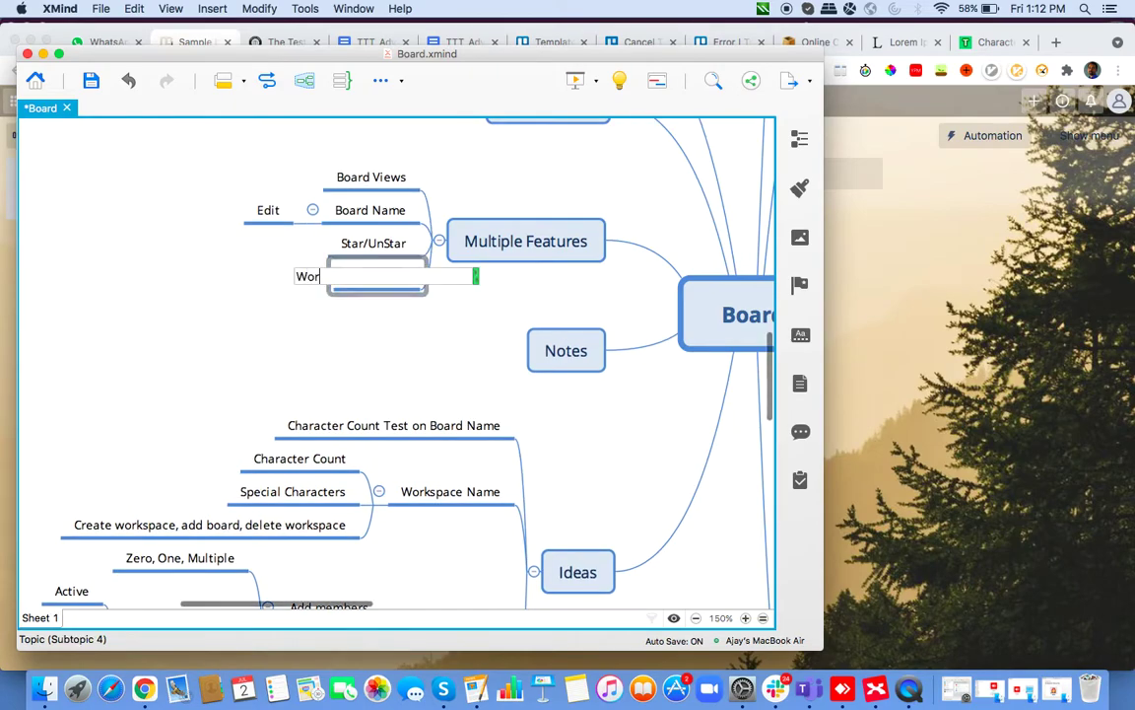
text(kspace Name)
key(Return)
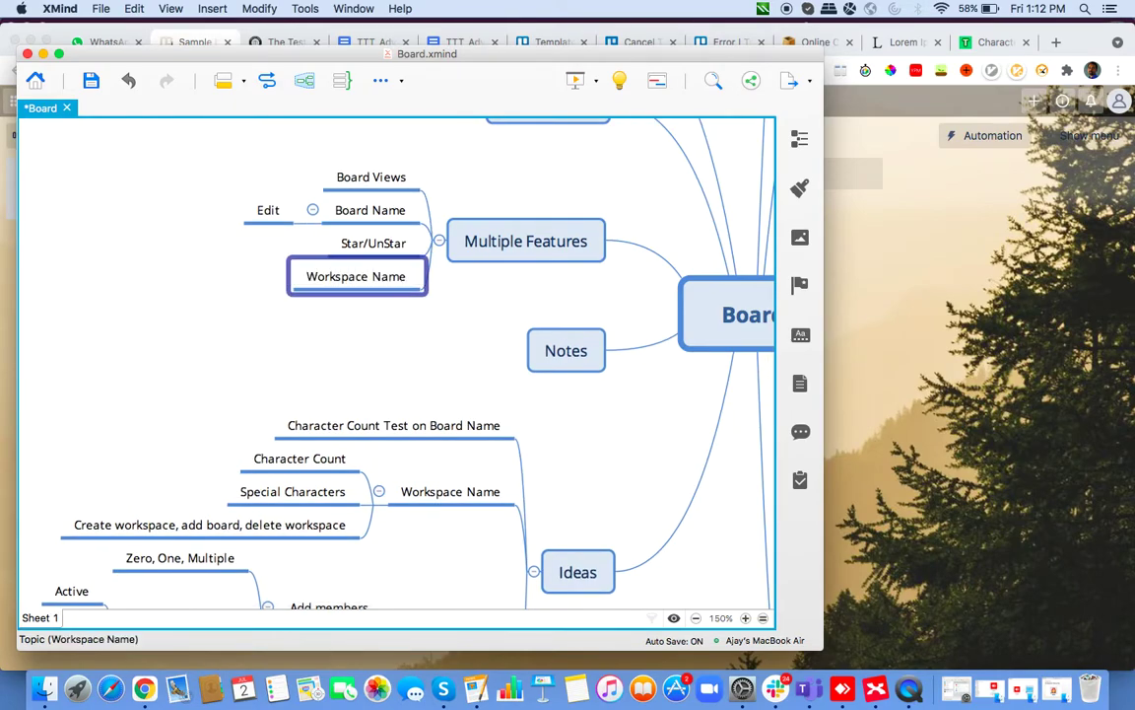
key(Return)
text(Workspace)
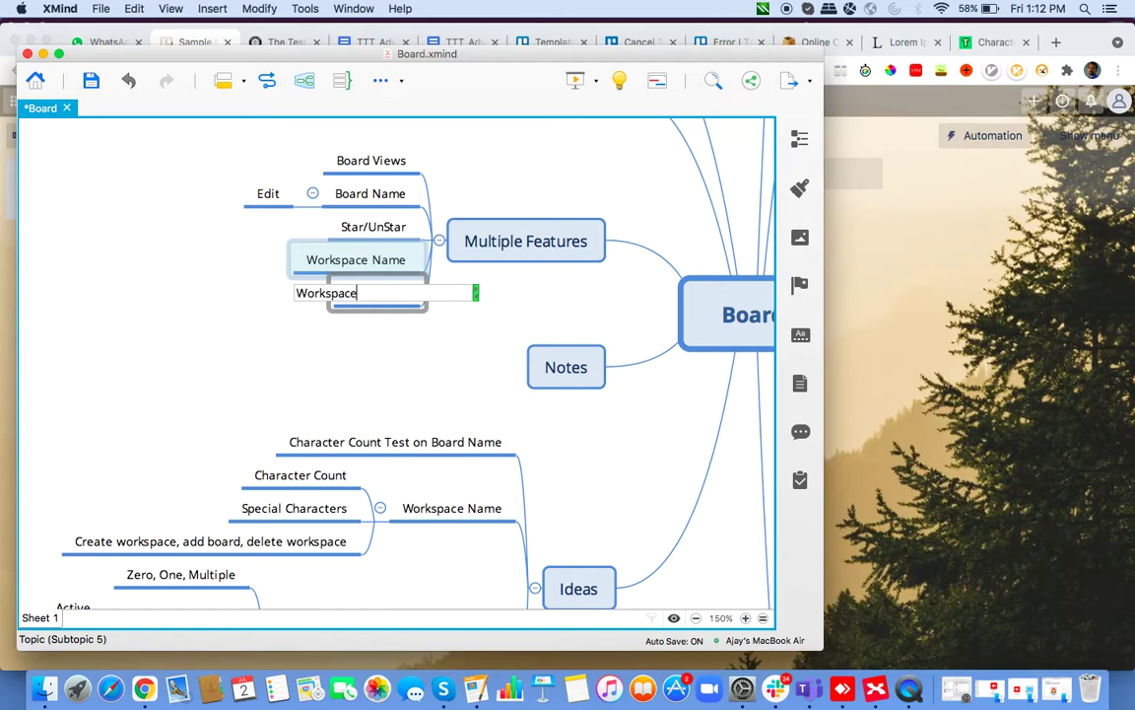
text( Visibility)
key(Return)
- Check the board's member controls in Trello, and add the XMind topic "Users" with the child topic "Invite" after Workspace Visibility
key(super+Tab)
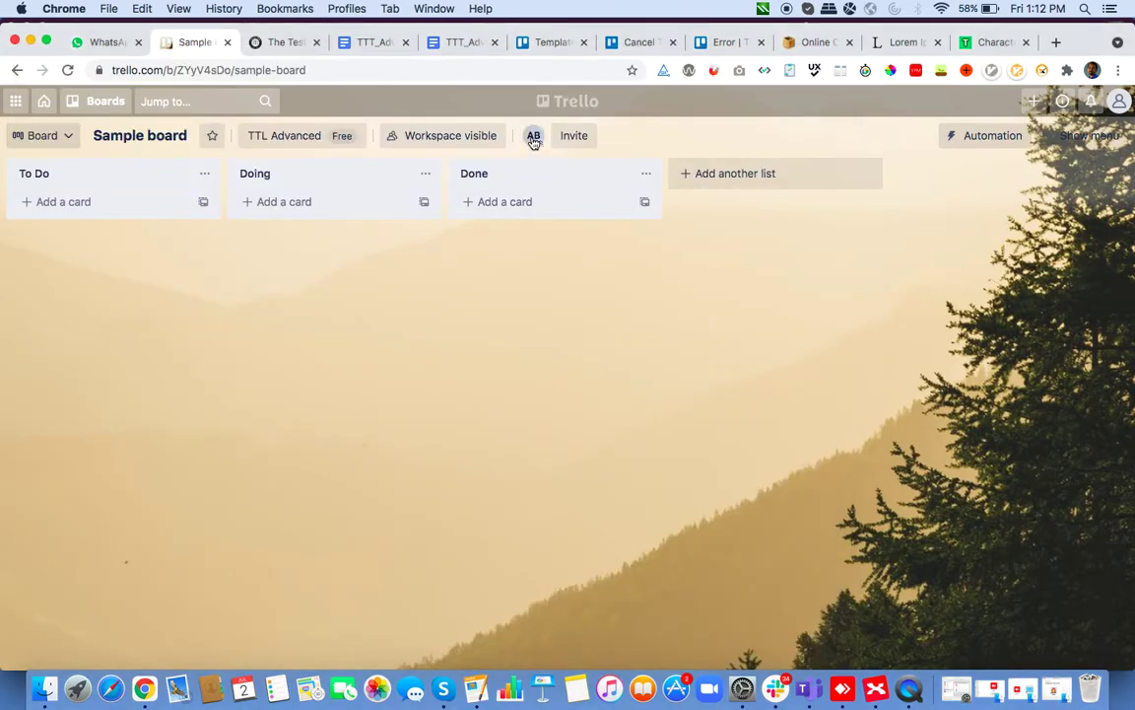
key(super+Tab)
key(Return)
text(Users)
key(Return)
key(Tab)
text(Invite)
- Switch to Trello and examine Sample board's Automation Tips and Board Button pages
key(super+Tab)
click(982, 138)
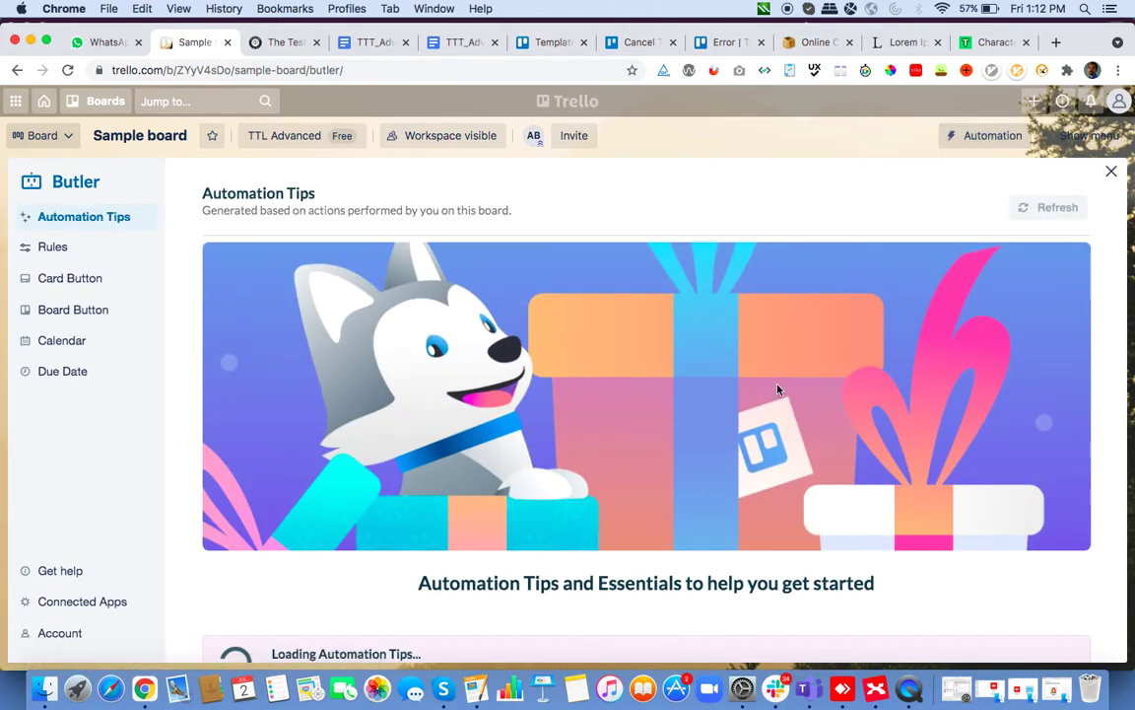
scroll(777, 389, down, 2)
scroll(749, 385, up, 2)
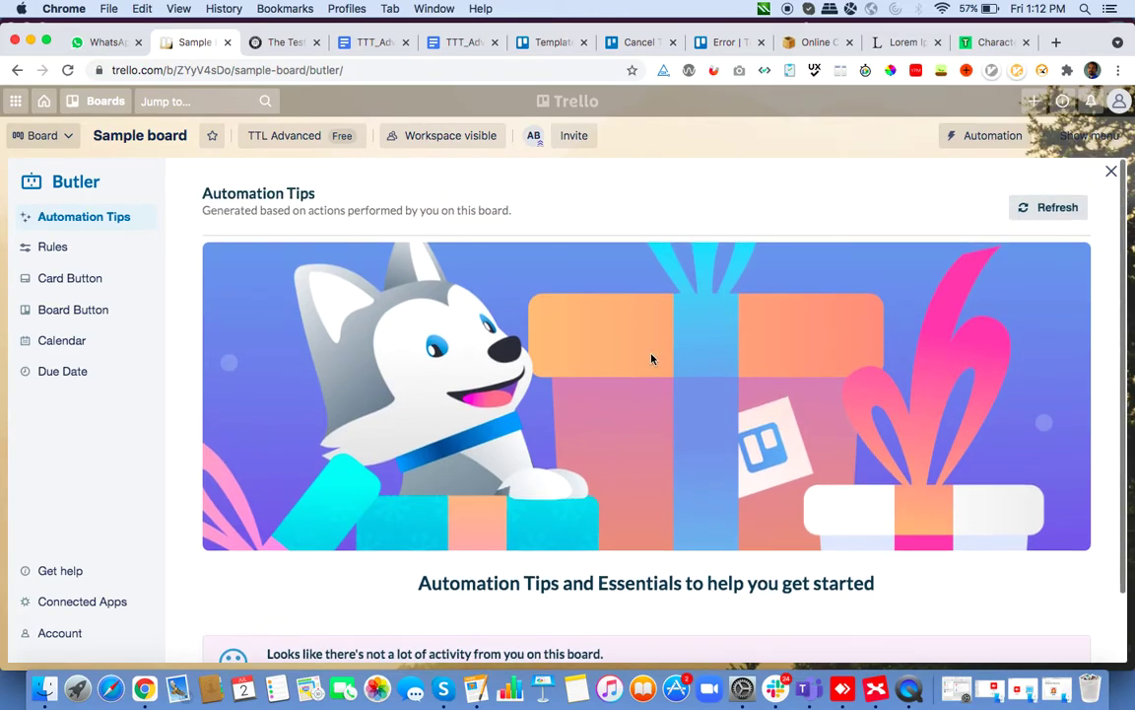
scroll(202, 339, down, 2)
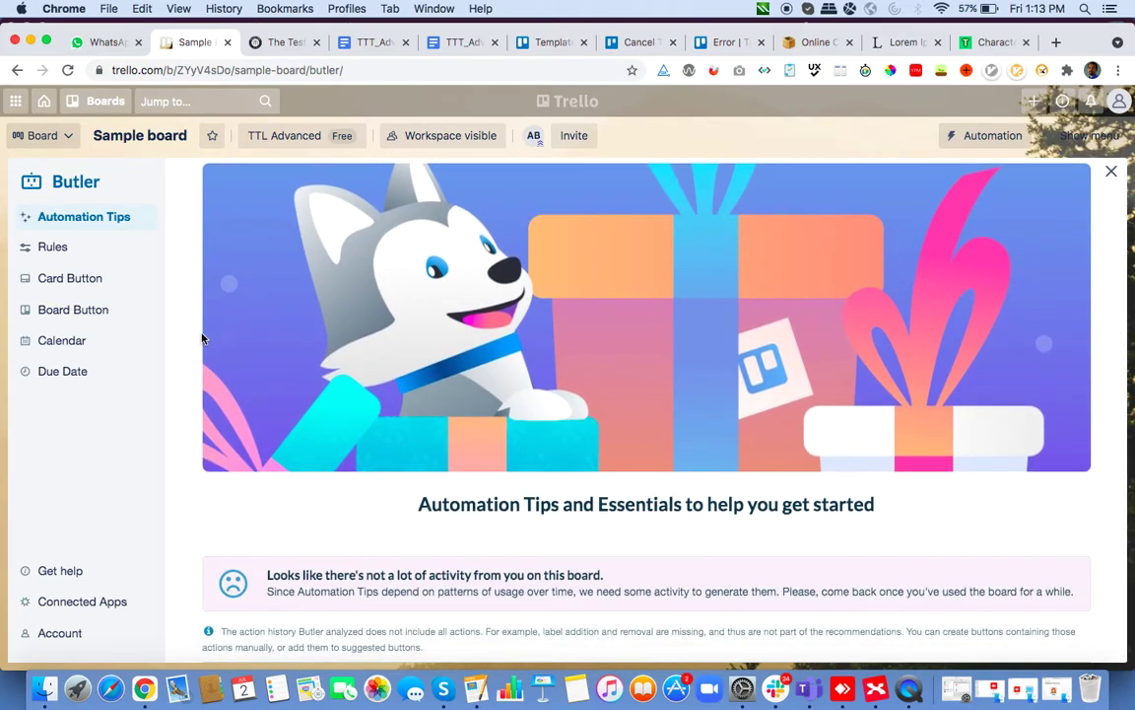
click(59, 309)
scroll(286, 384, down, 5)
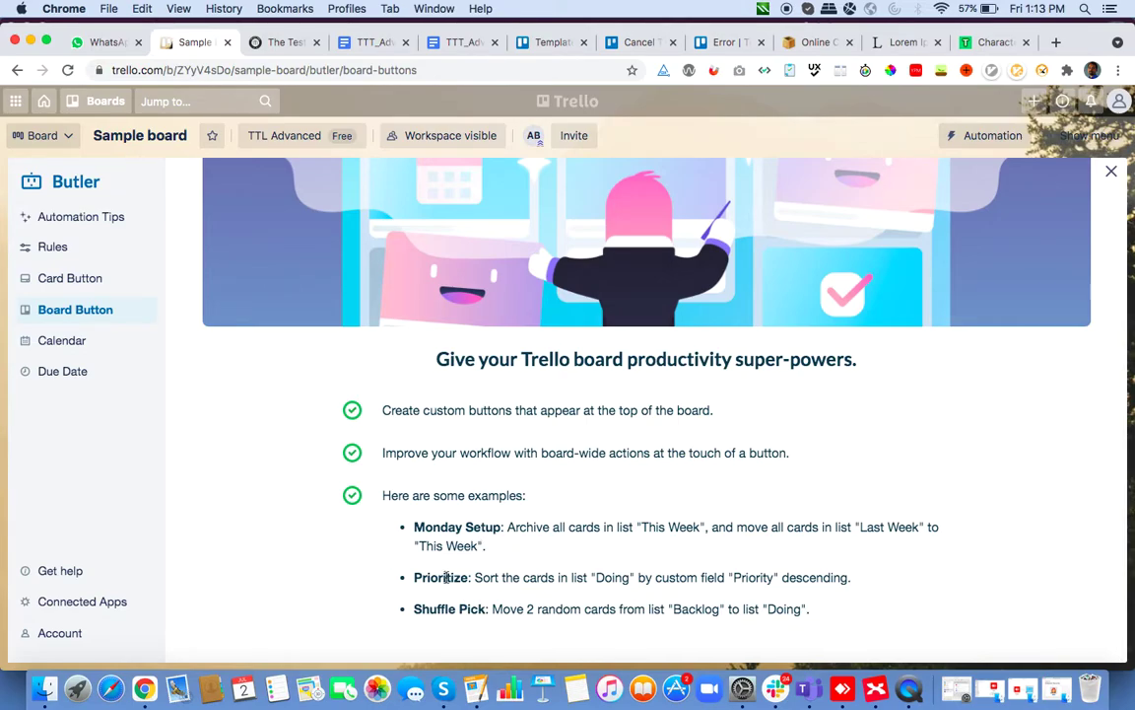
scroll(481, 552, up, 5)
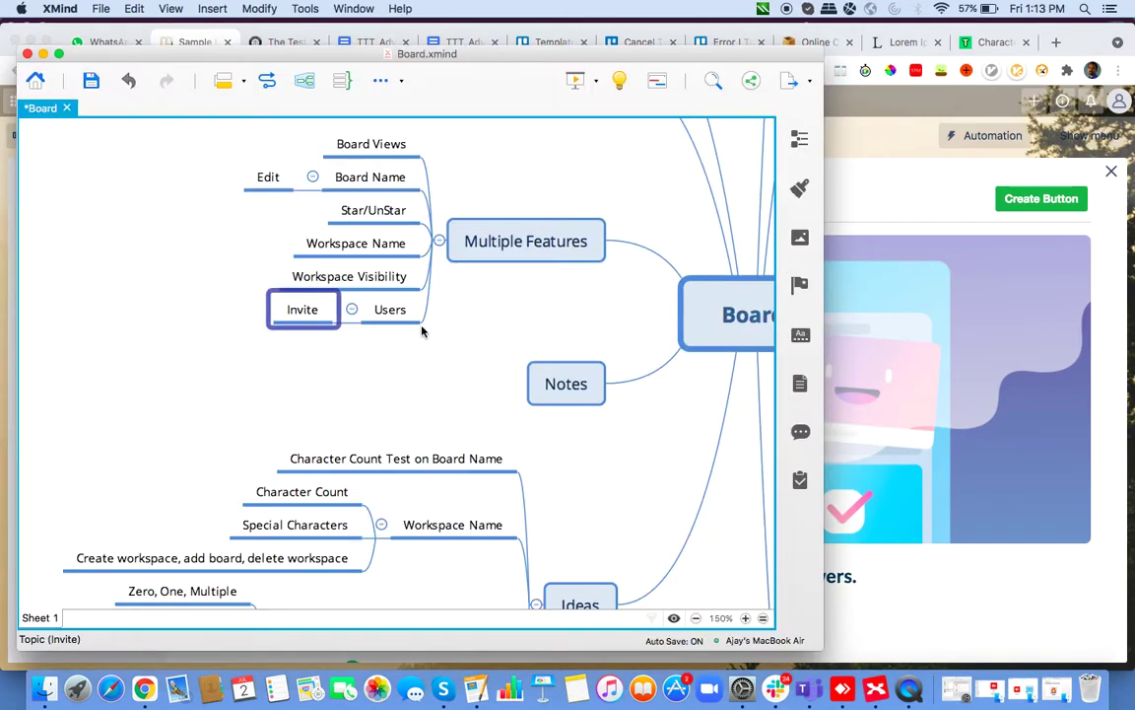
- Extend the Multiple Features branch in XMind from the Users topic with a topic named "Automation"
click(392, 309)
key(Tab)
text(Automation)
key(Return)
- Switch to Trello, leave the Board Buttons page and close Butler to return to Sample board
key(super+Tab)
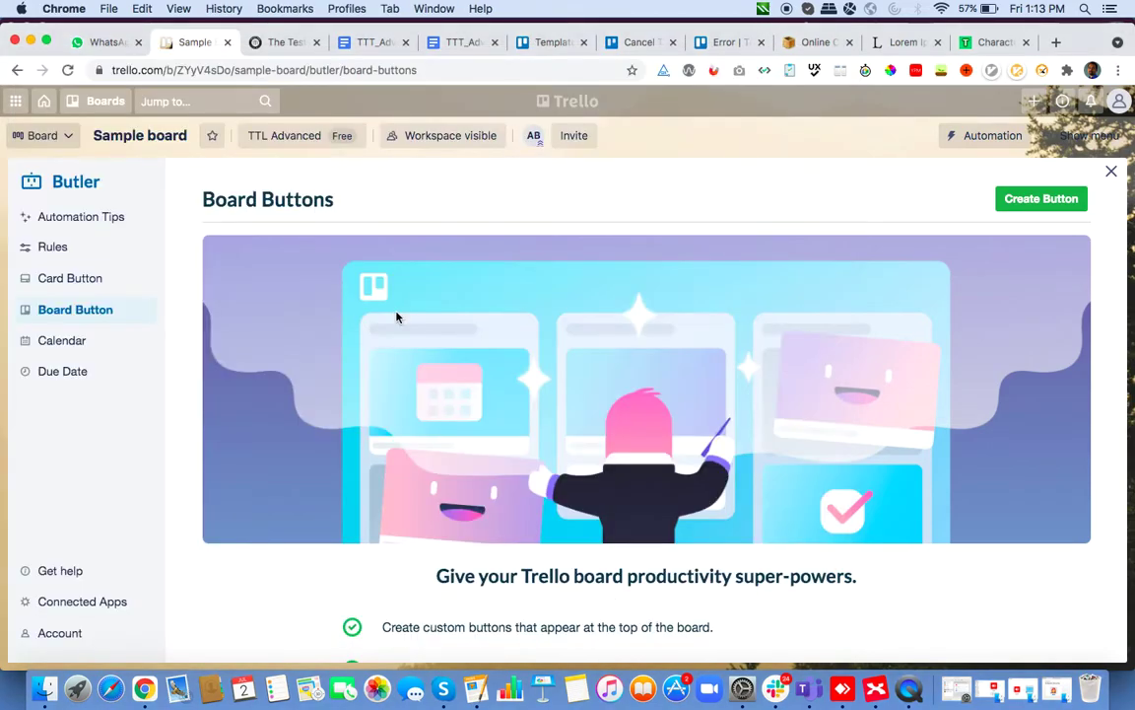
click(18, 70)
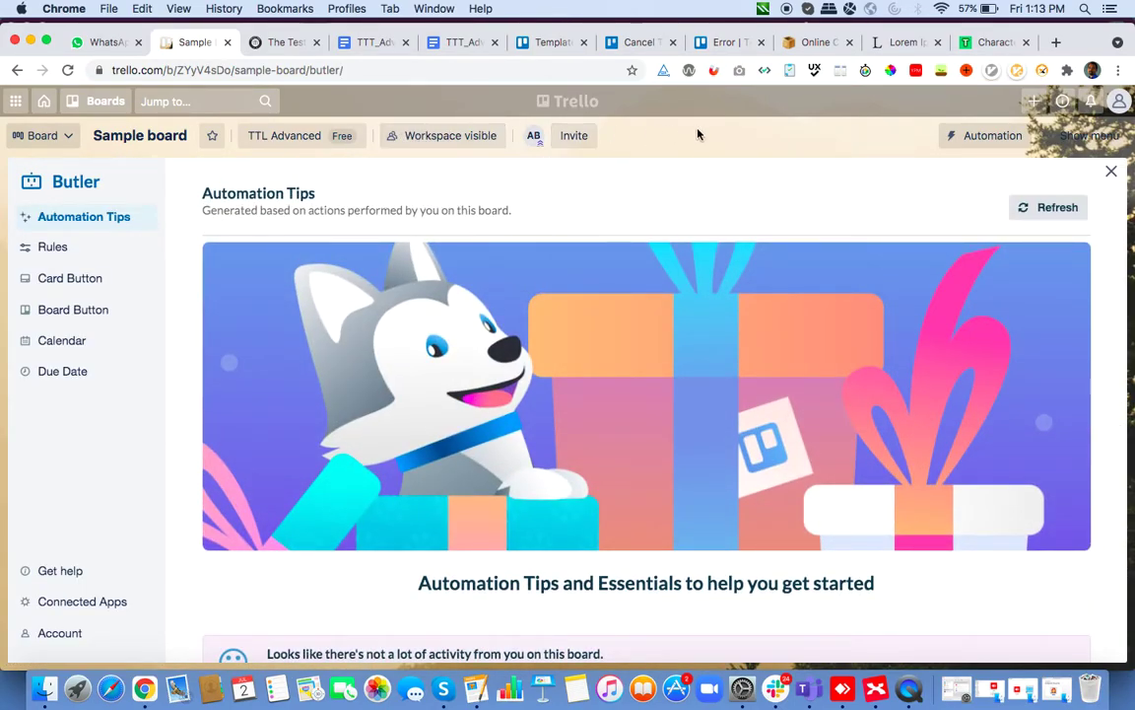
click(1111, 173)
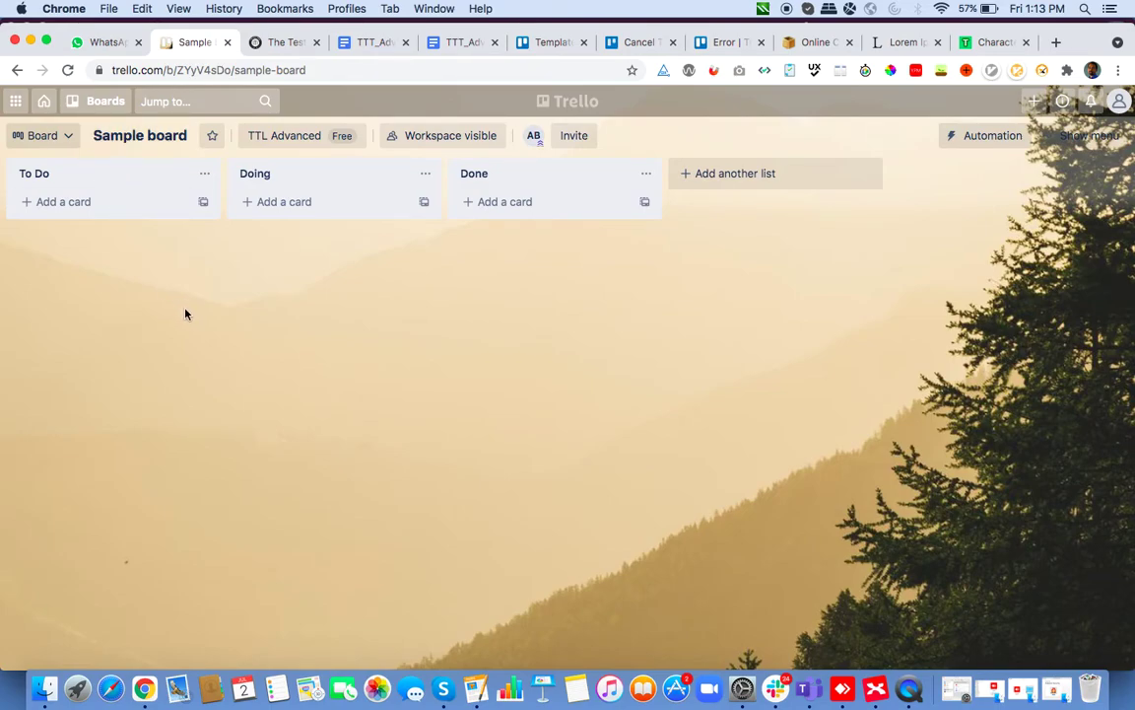
- Check that Sample board's name is editable in Trello, and add the XMind child topic "URL" under Board Name
click(142, 140)
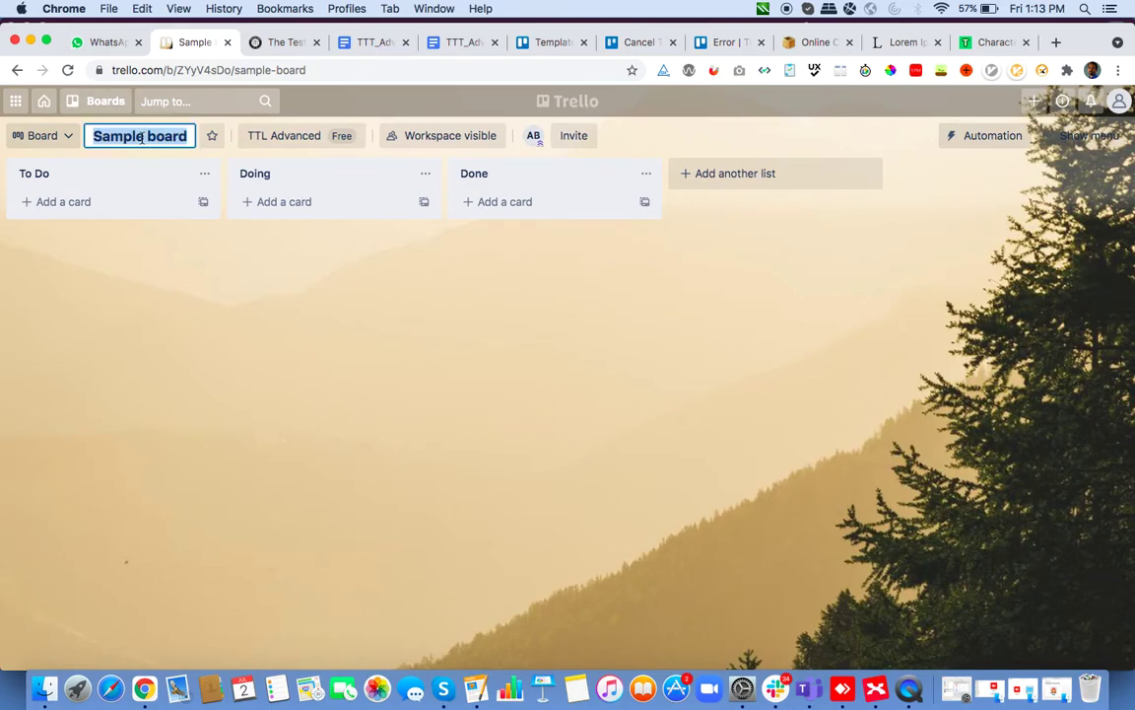
click(138, 284)
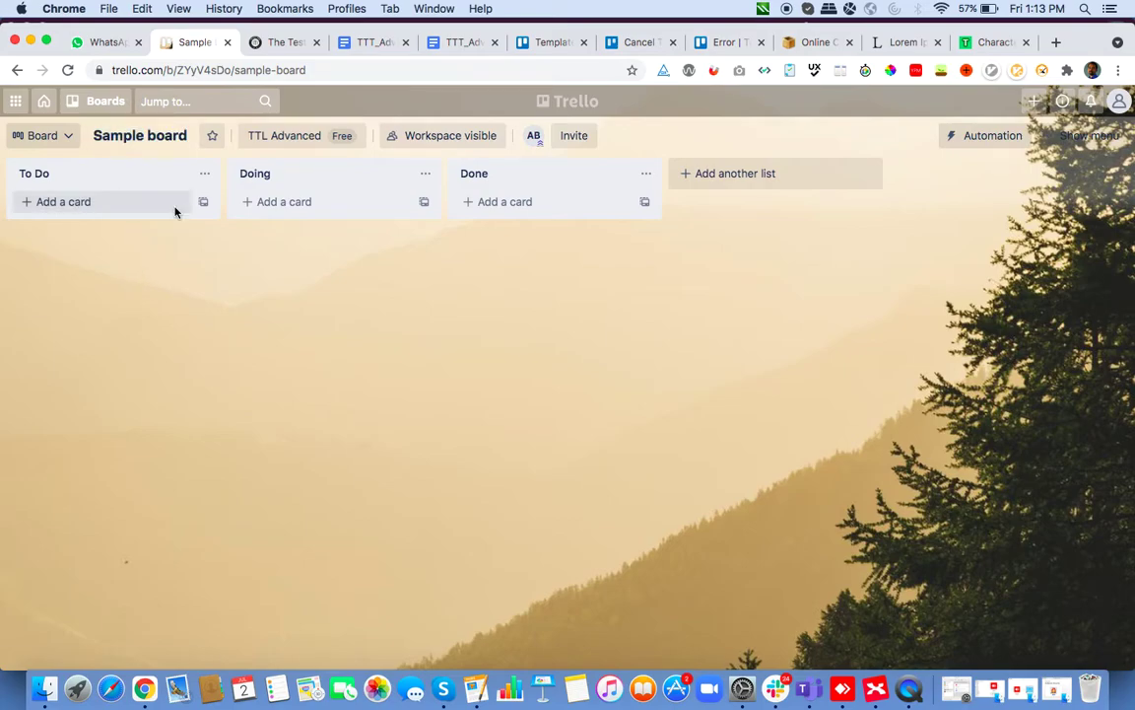
key(super+Tab)
scroll(421, 372, up, 5)
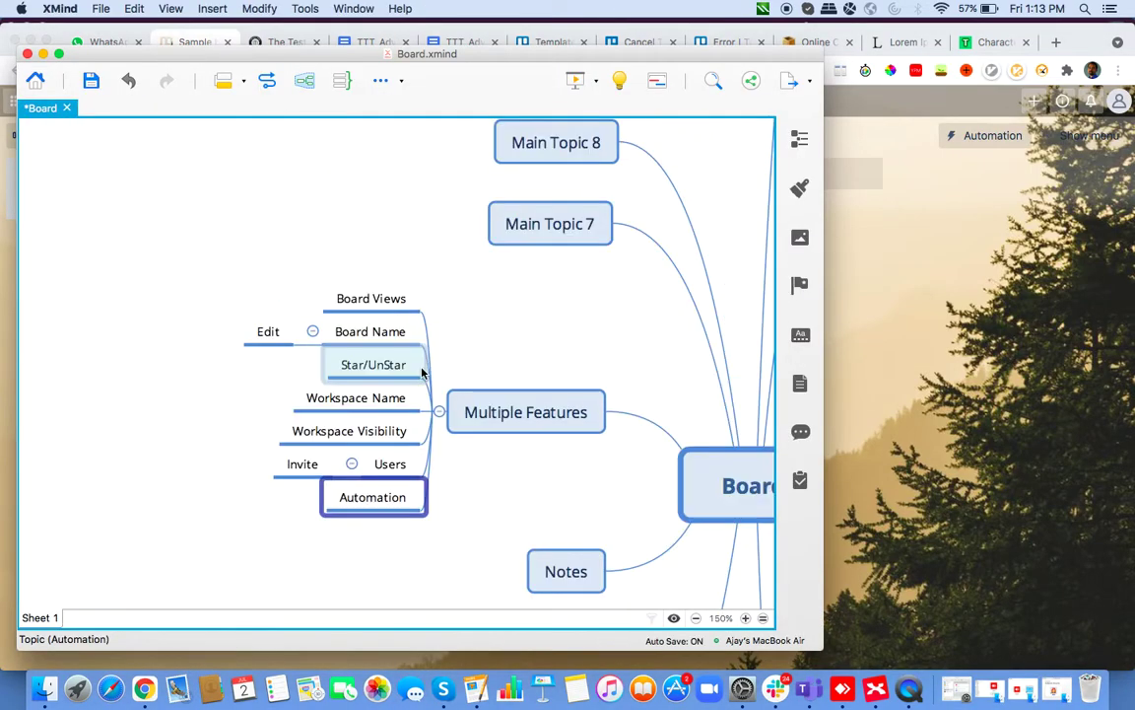
scroll(374, 375, left, 2)
click(332, 412)
key(Tab)
text(URL)
key(Return)
- Glance at the board's lists in Trello, and add the XMind topic "Lists" after Automation in the Multiple Features branch
key(super+Tab)
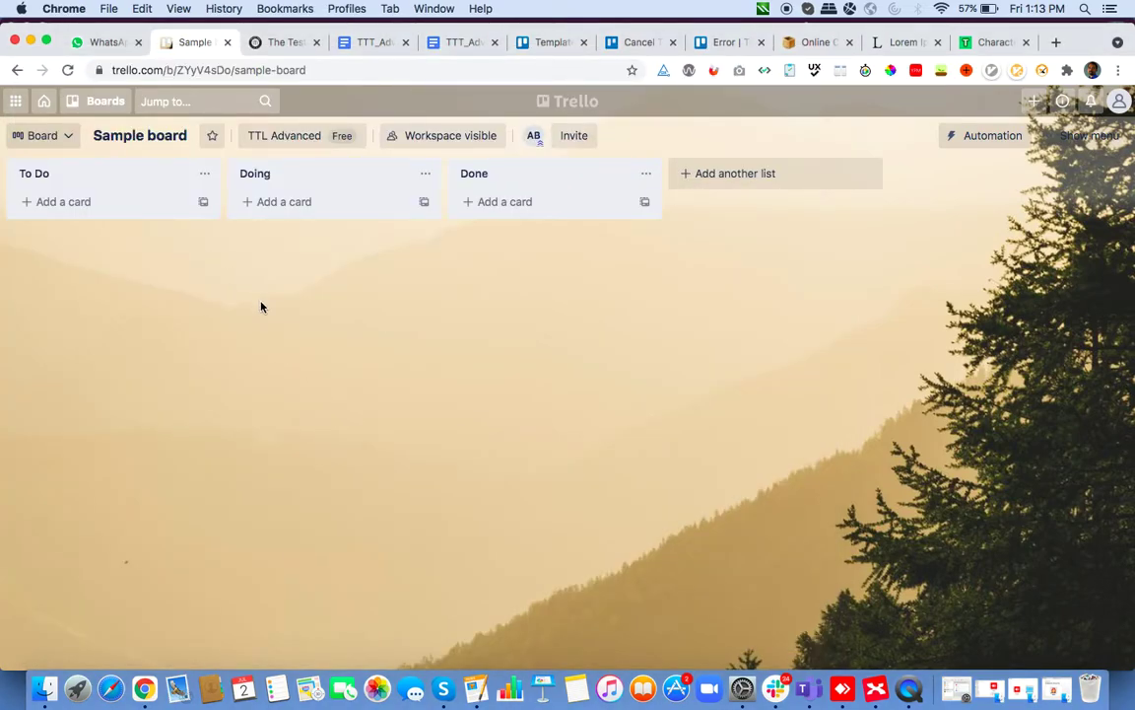
key(super+Tab)
scroll(603, 473, down, 6)
click(399, 268)
key(Return)
text(Lists)
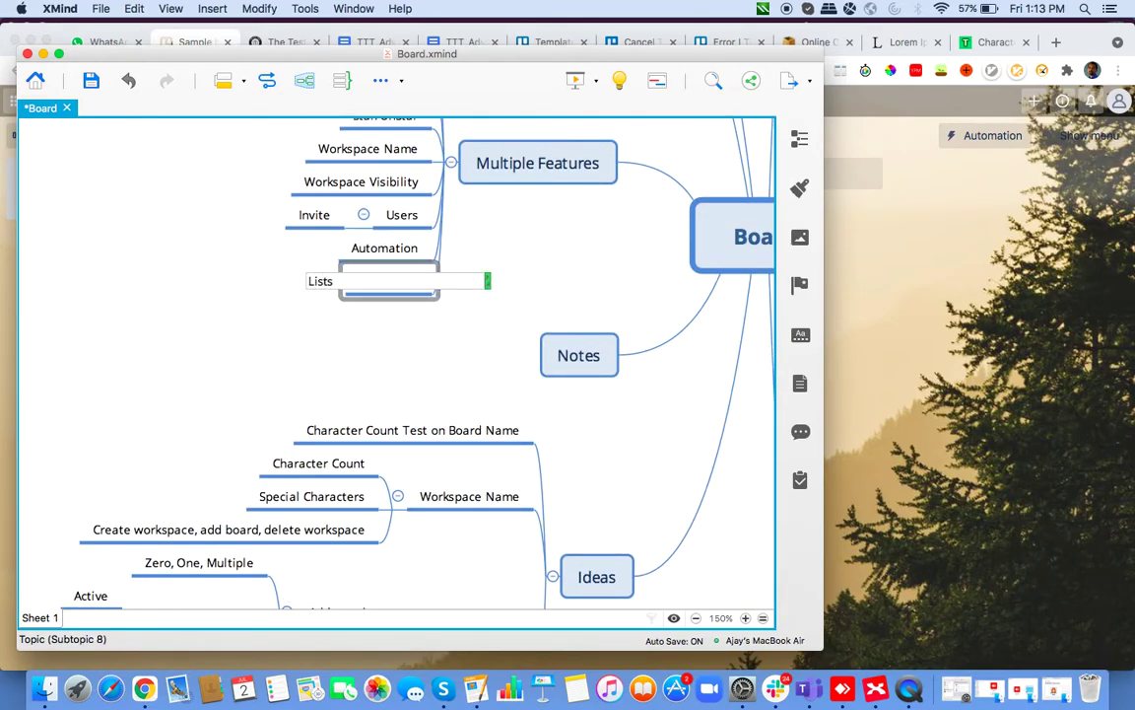
key(Return)
- Give the Lists topic the child topics "Cards" and "Default Options"
key(Tab)
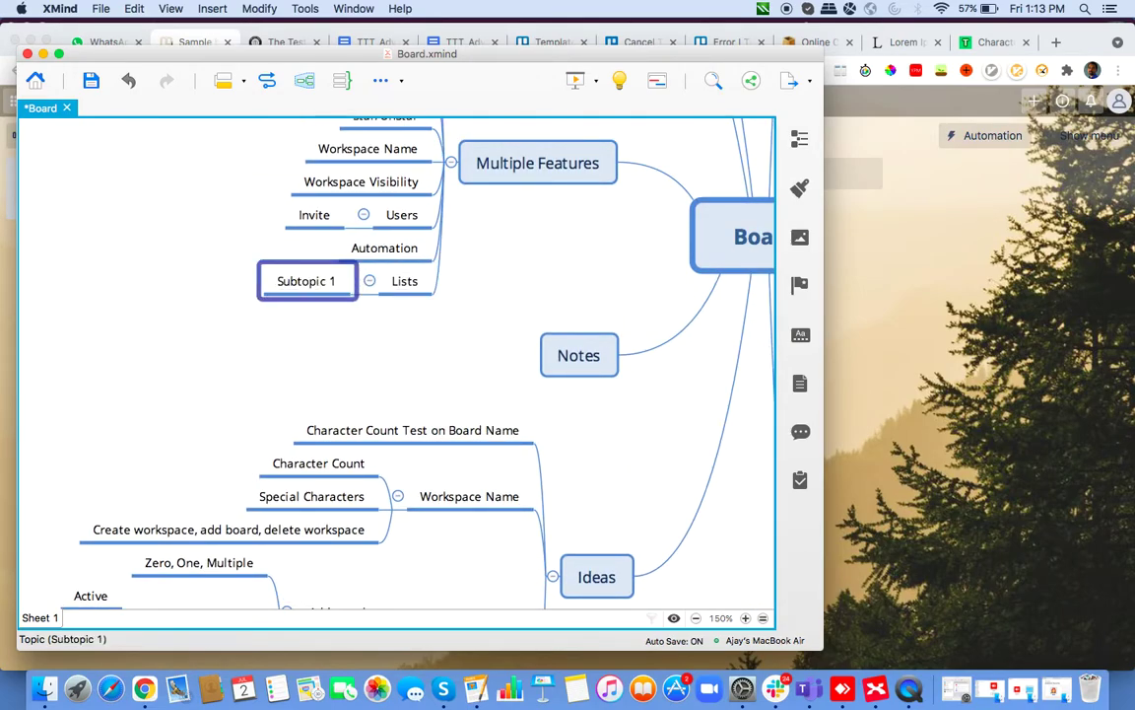
text(Cards)
key(Return)
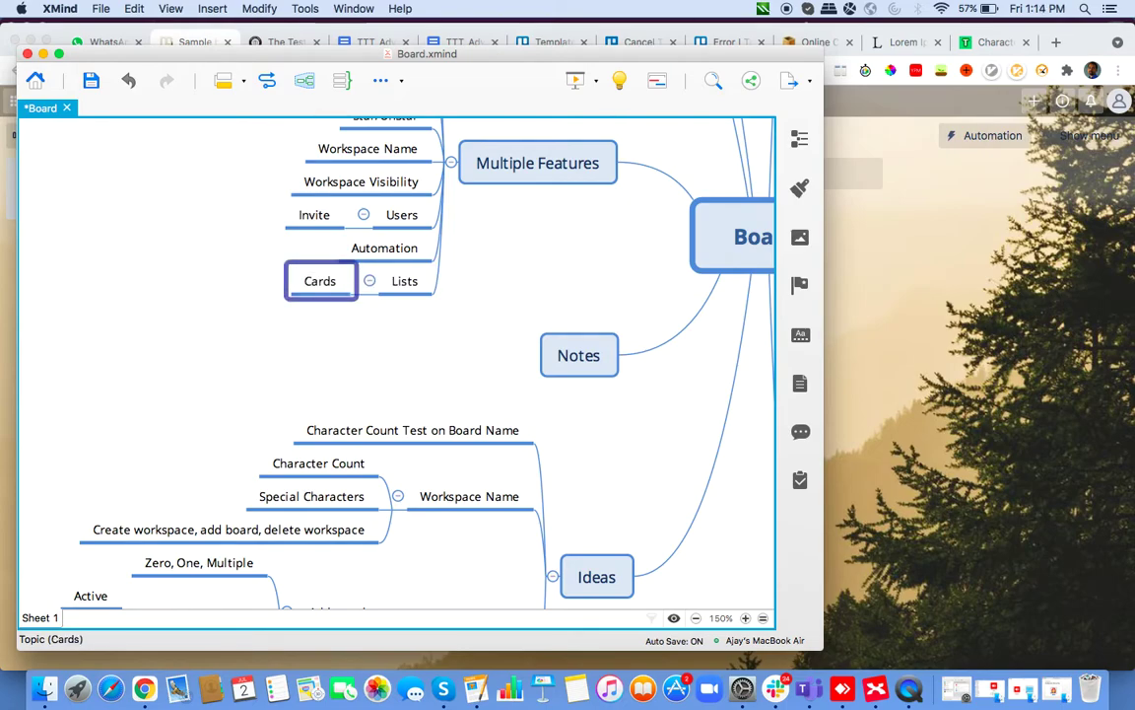
key(Return)
text(Defa)
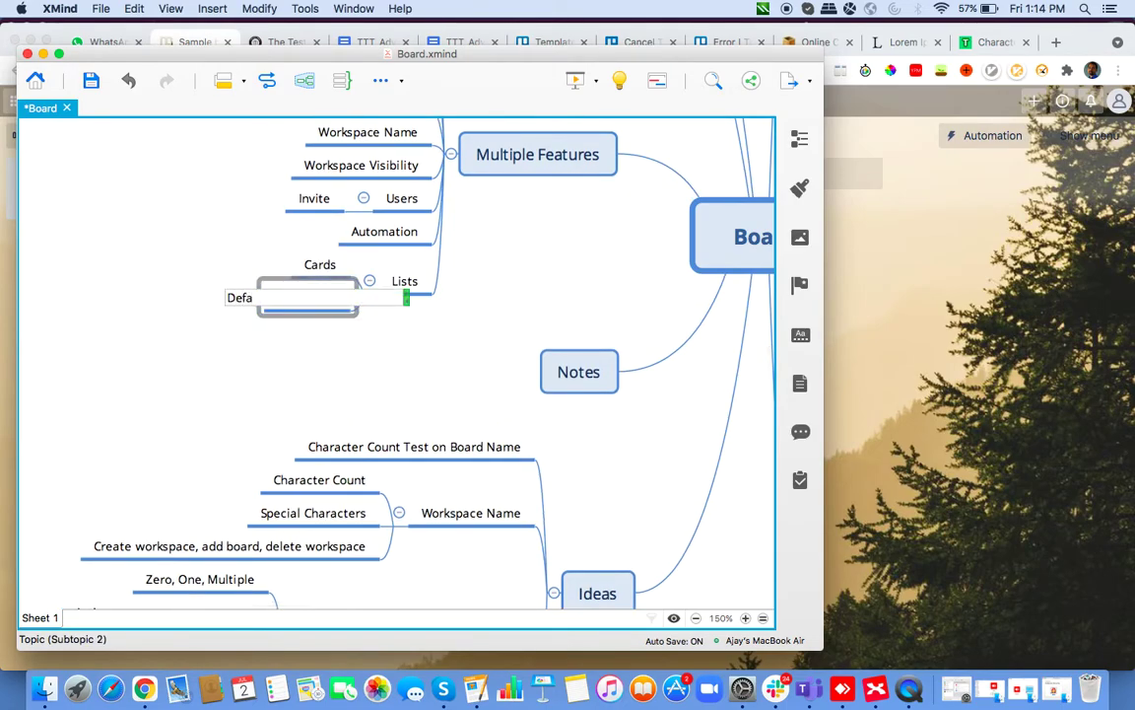
text(ult Options)
key(Return)
- Switch to Trello and examine the list actions available for the To Do list
key(super+Tab)
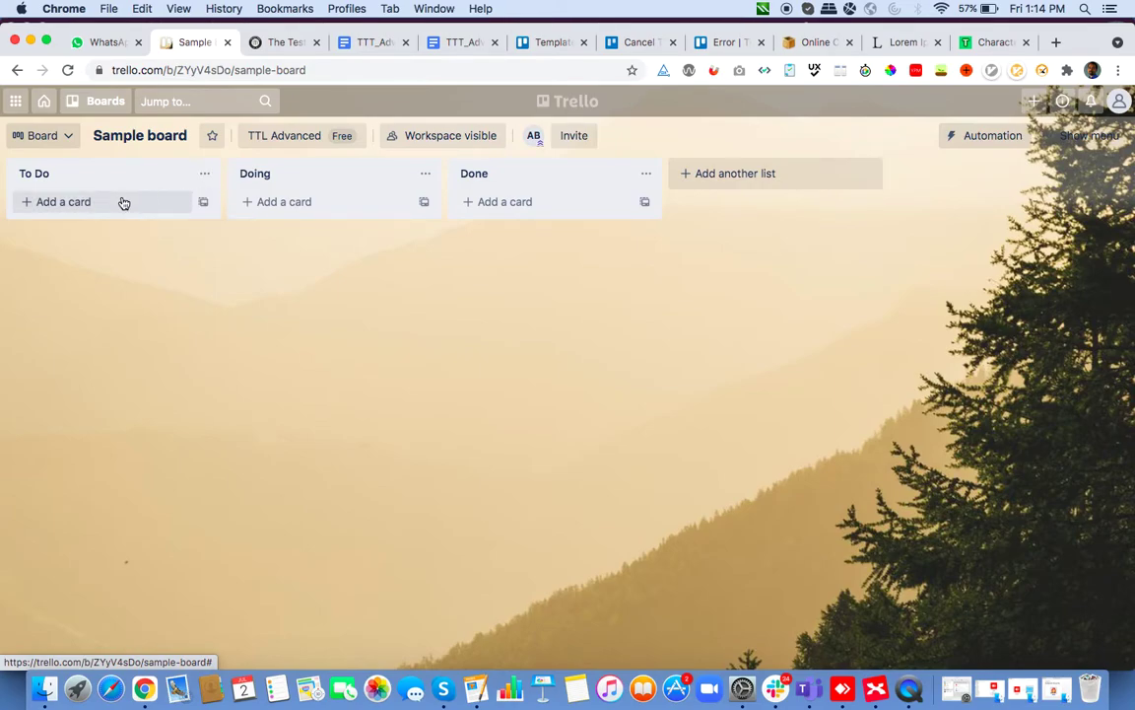
click(204, 174)
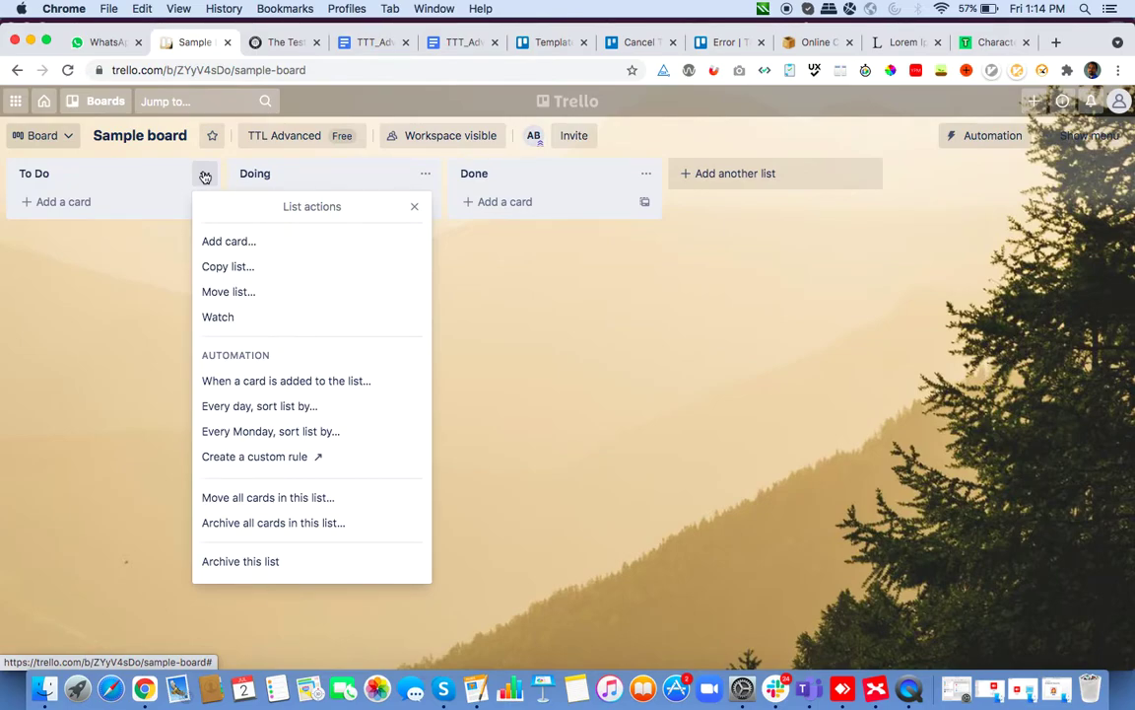
click(681, 336)
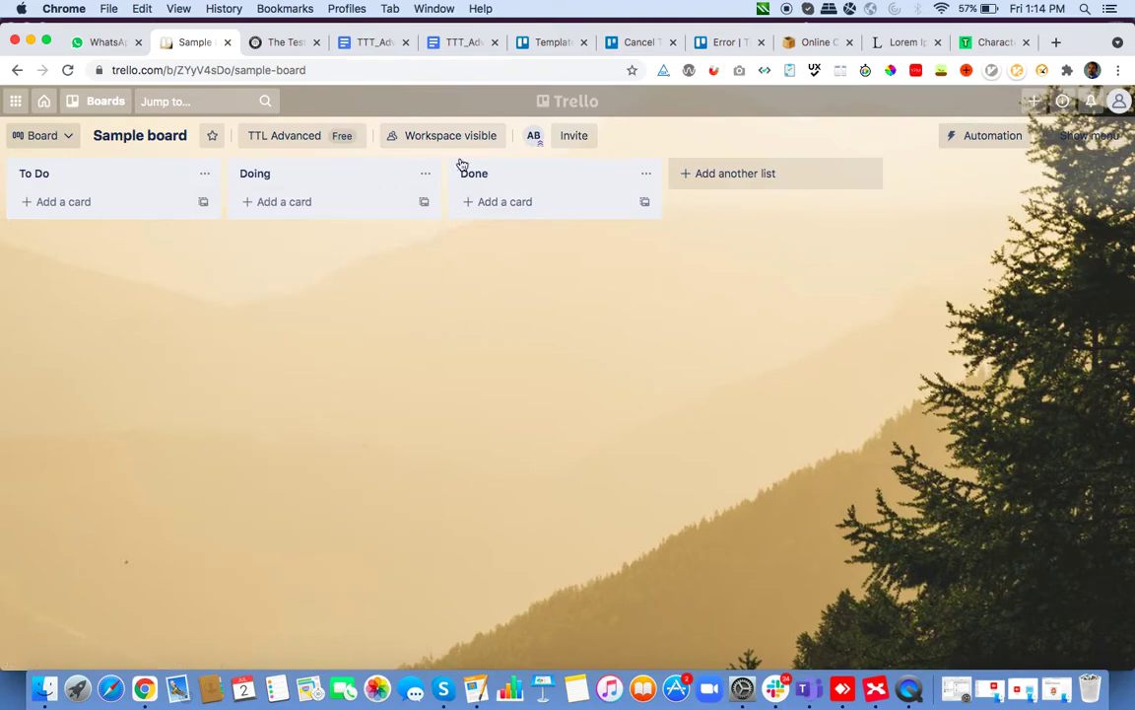
- Look through the open Trello help pages, and replace the "Board not found" page with the Trello 101 guide's "What is a board?" section
click(549, 49)
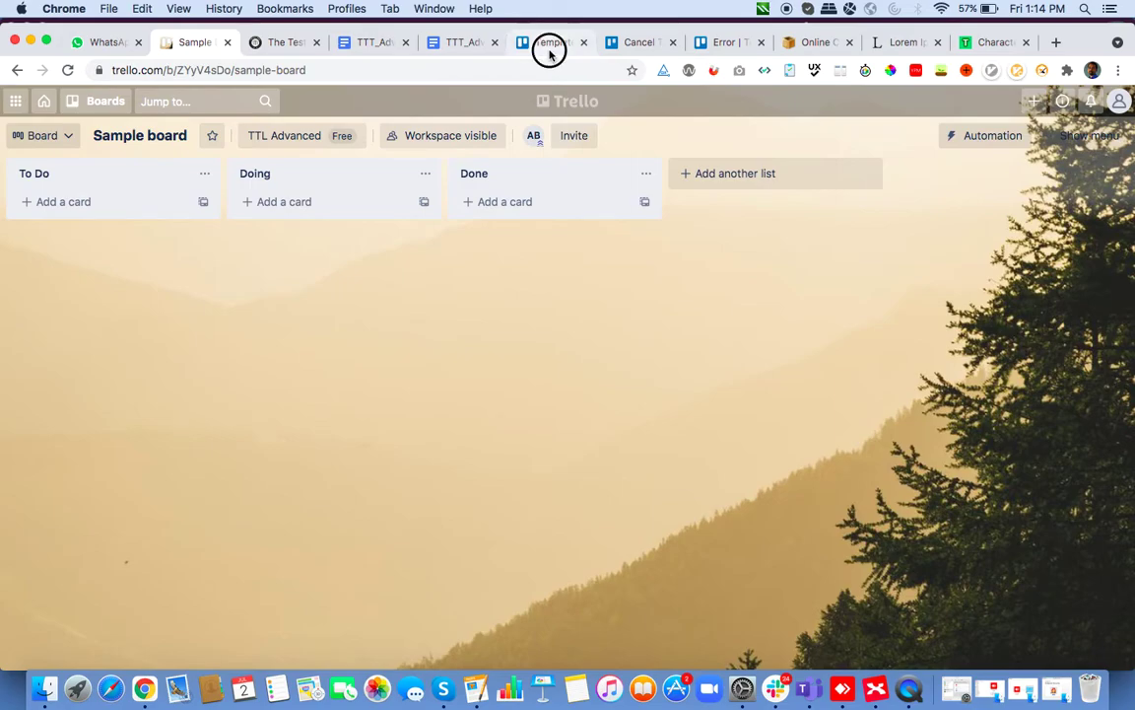
click(639, 46)
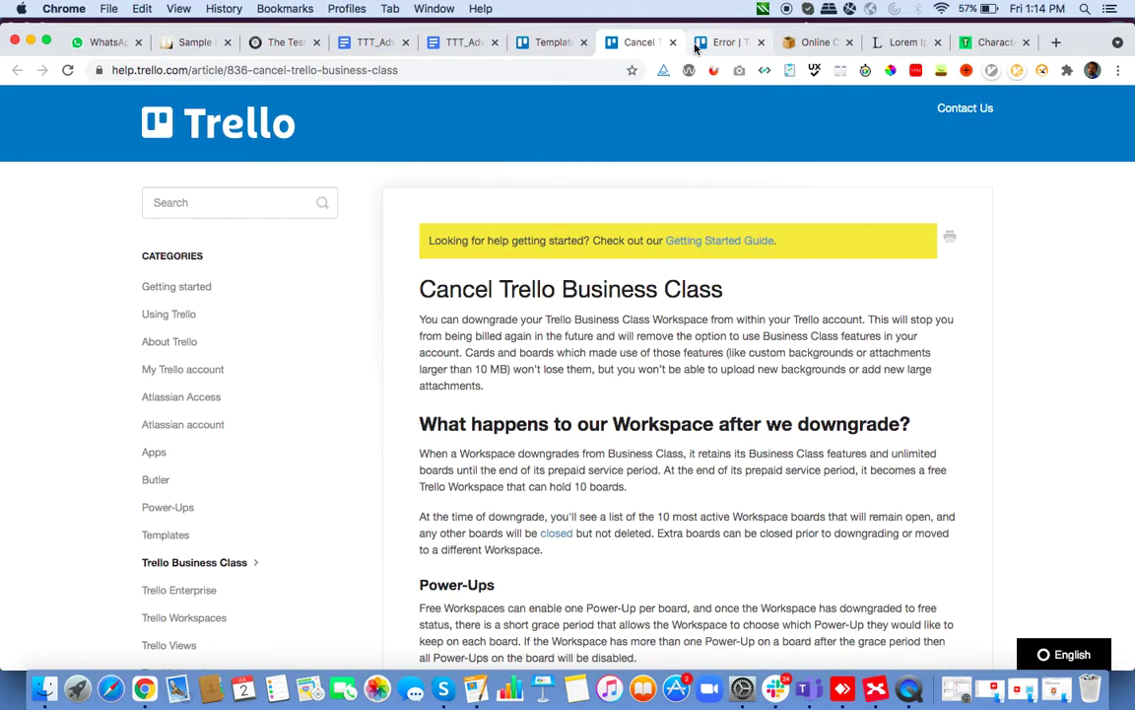
click(714, 46)
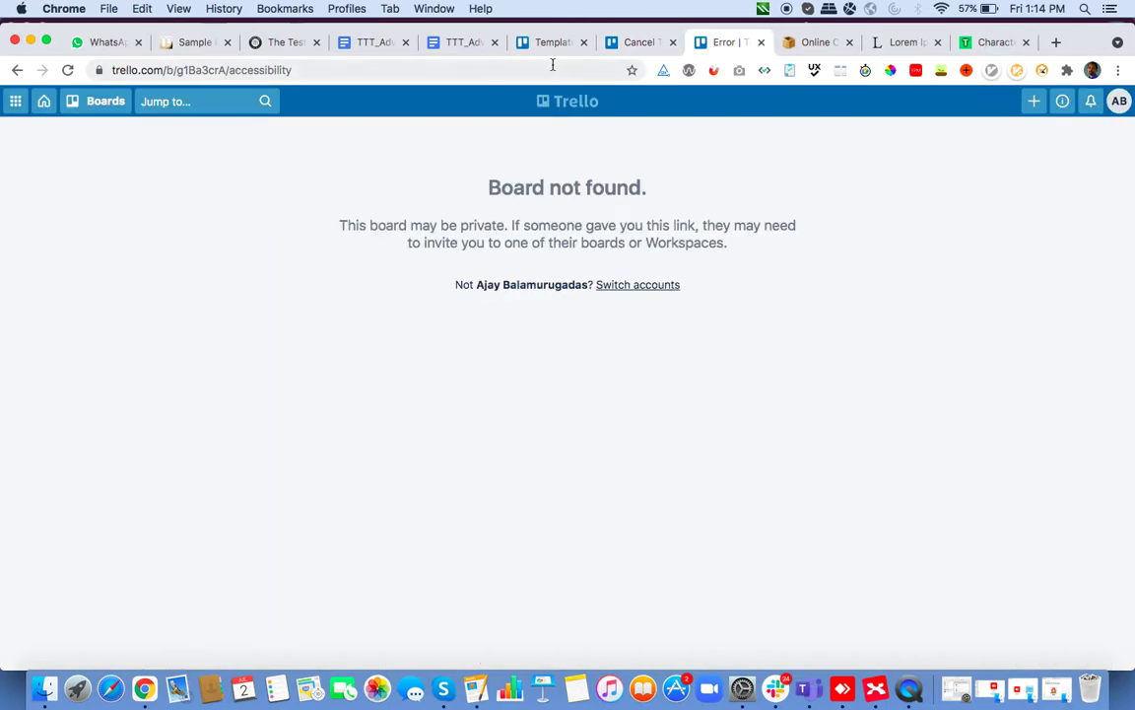
click(475, 65)
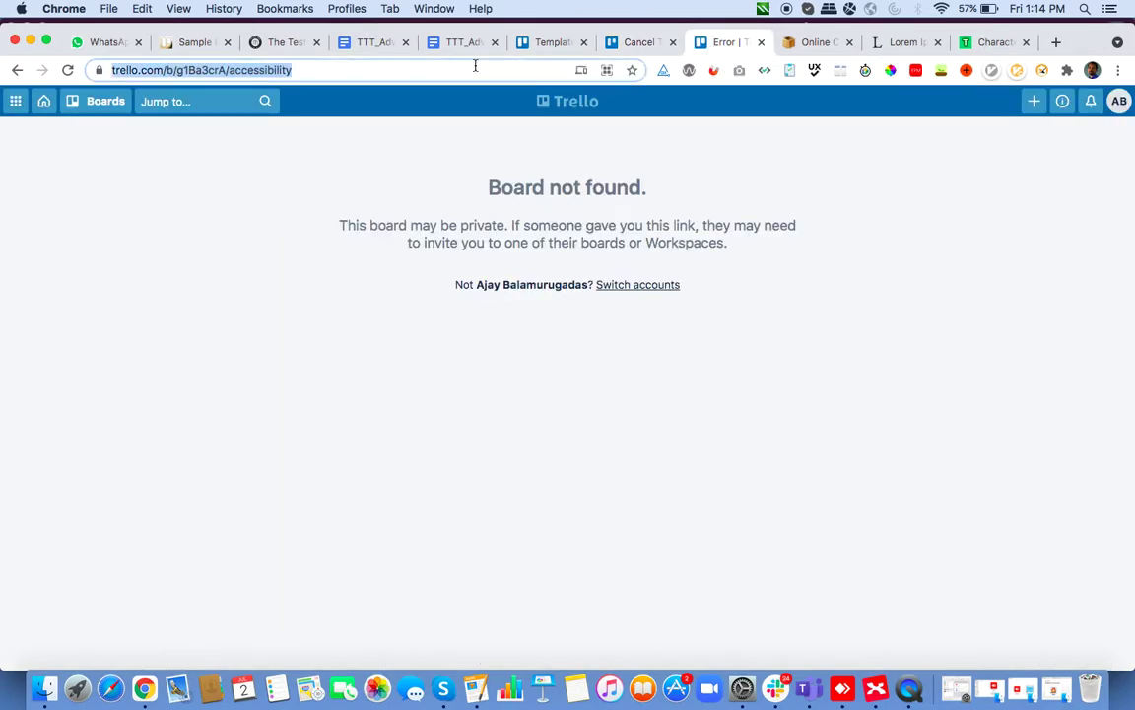
text(bo)
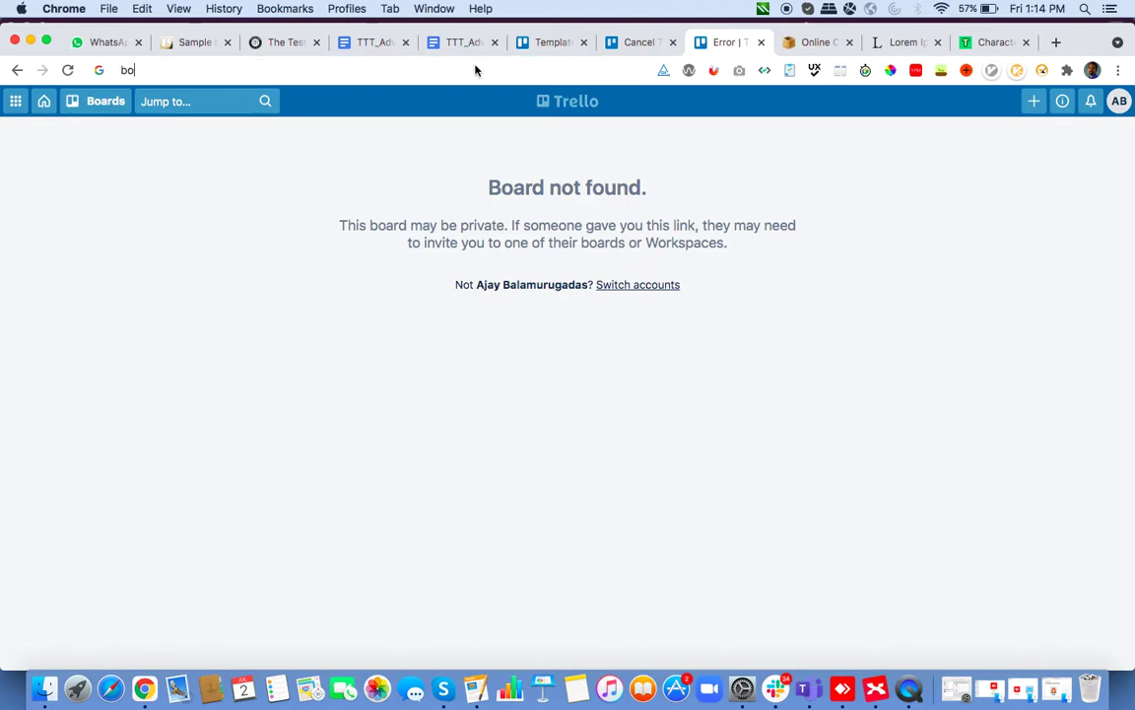
text(ard)
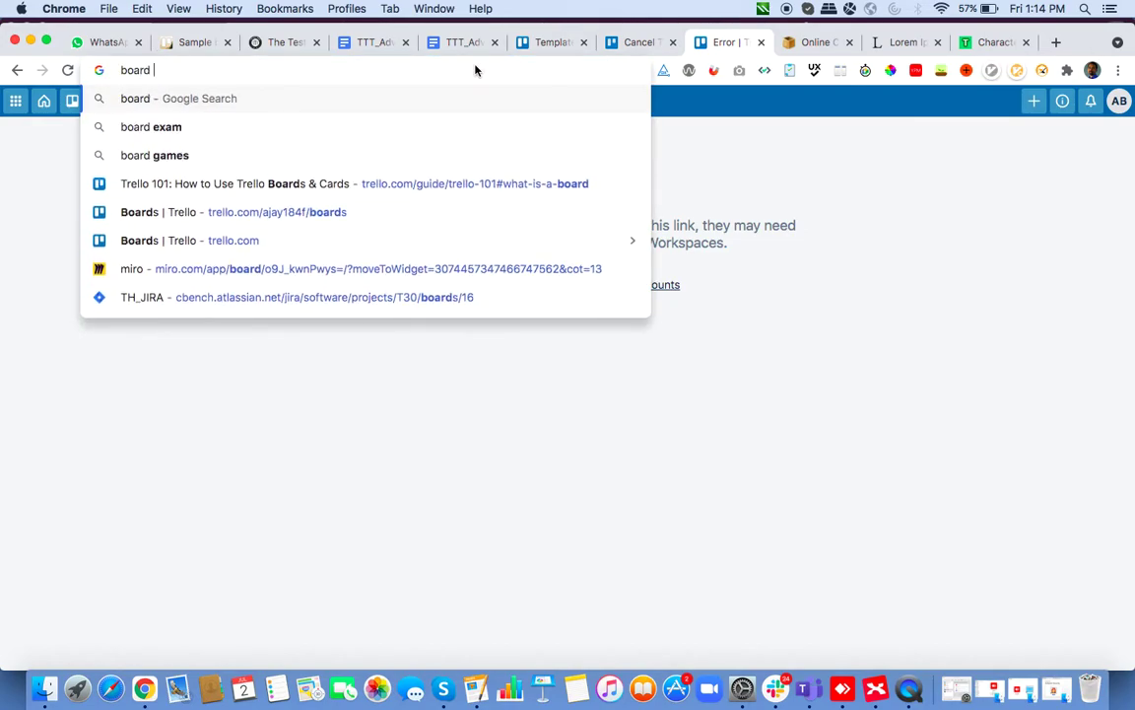
text( m)
click(458, 240)
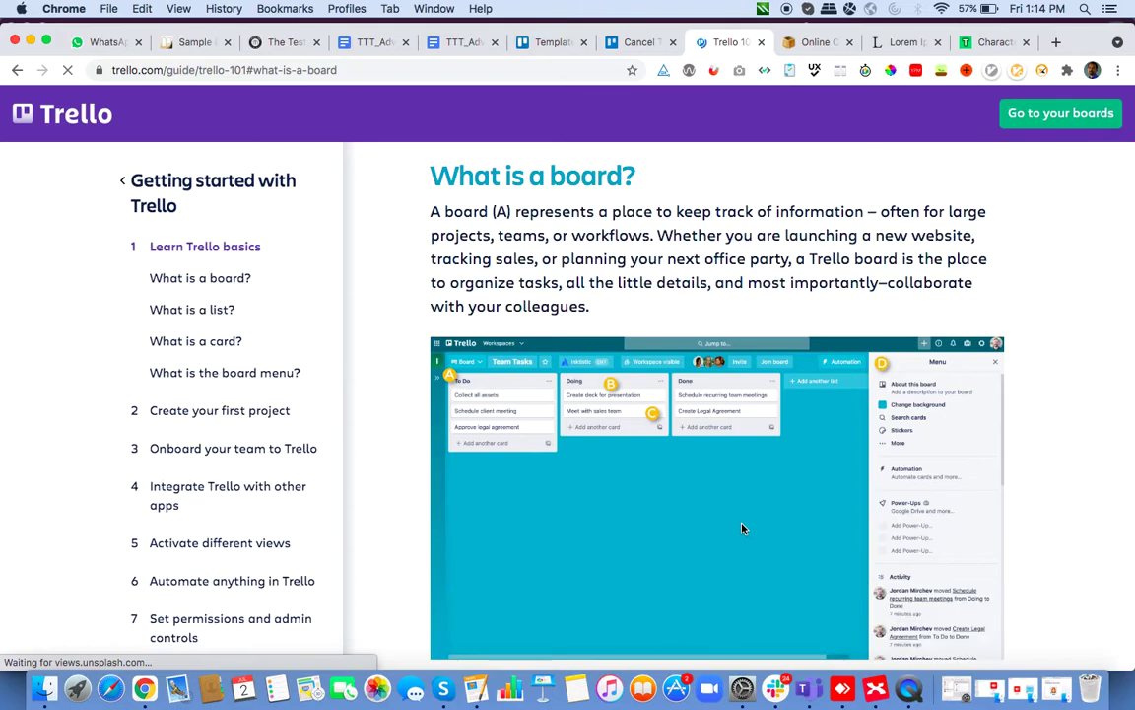
- Read on through the Trello 101 guide to the end of the "What is the board menu?" section
scroll(742, 528, down, 12)
scroll(742, 523, down, 6)
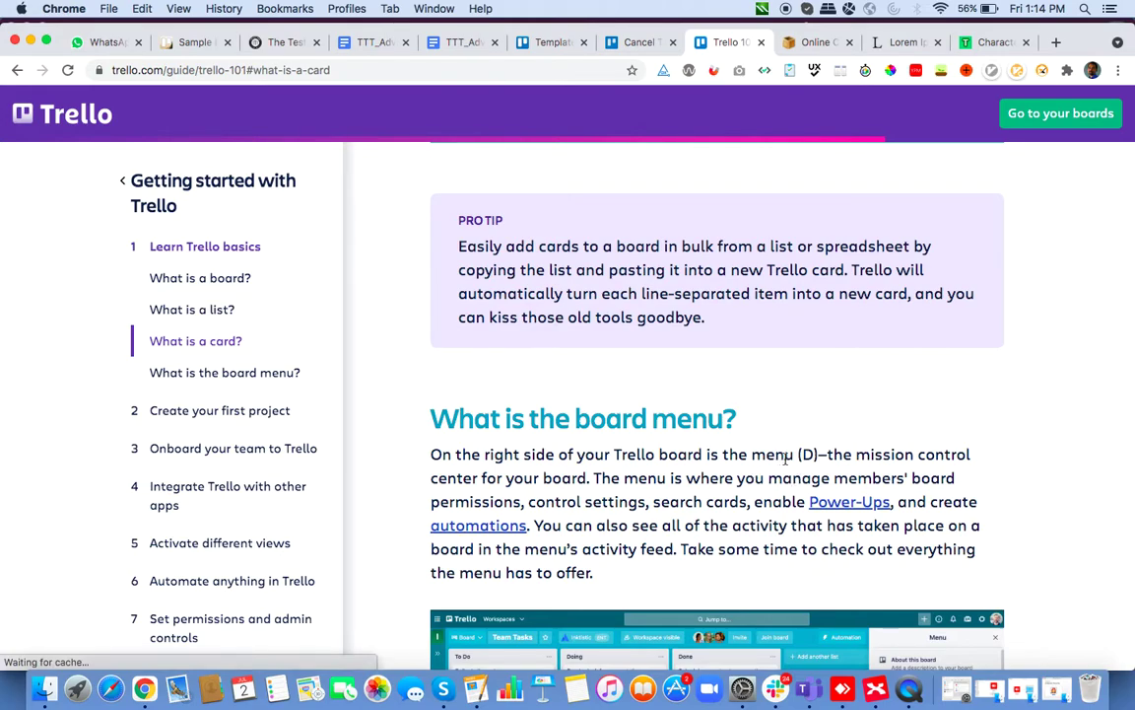
scroll(787, 457, down, 3)
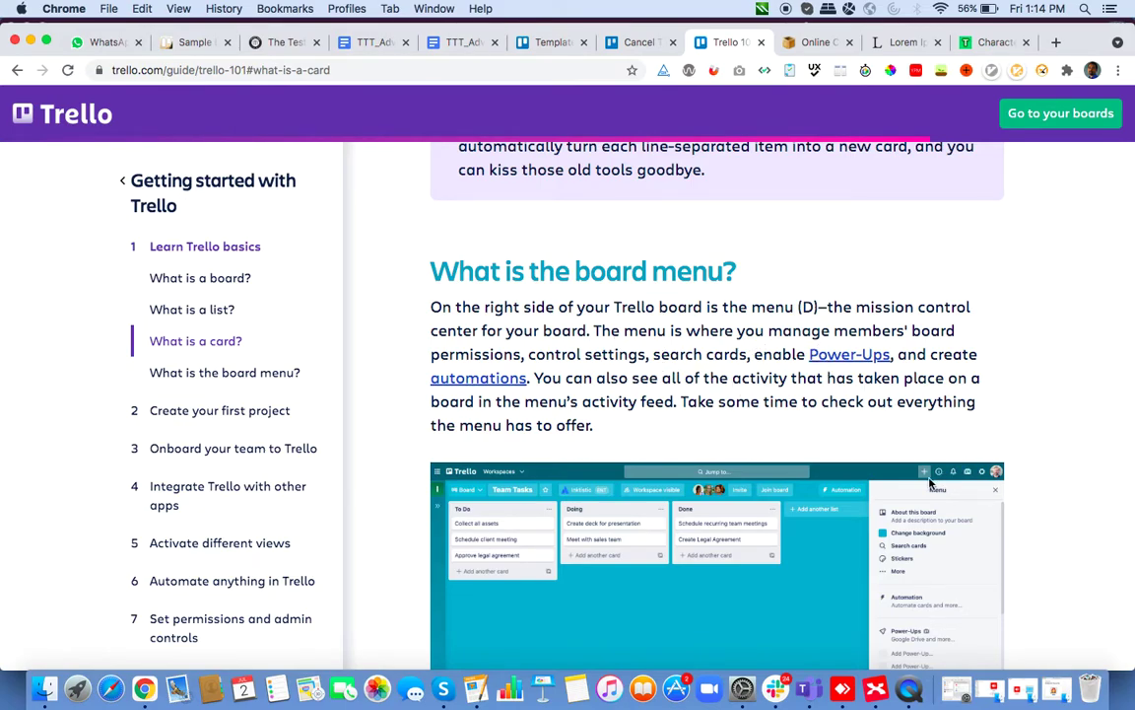
scroll(925, 483, down, 10)
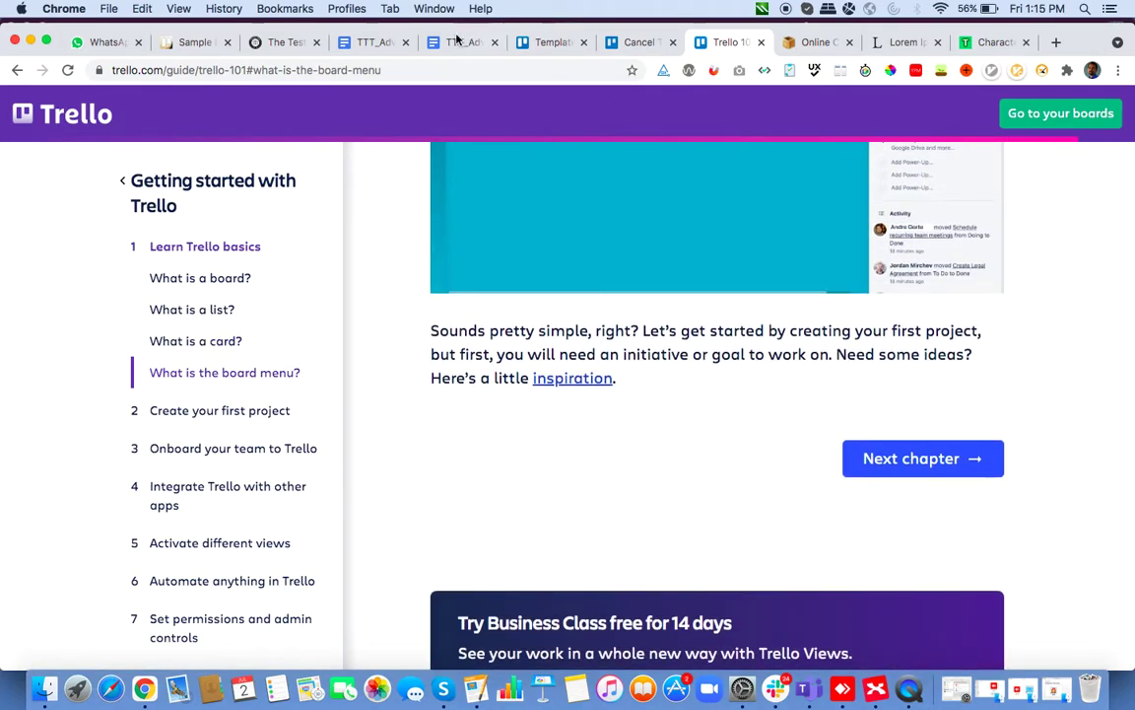
- Return to Sample board and examine its create, information, notifications, account and Switch view options, closing each one
click(178, 41)
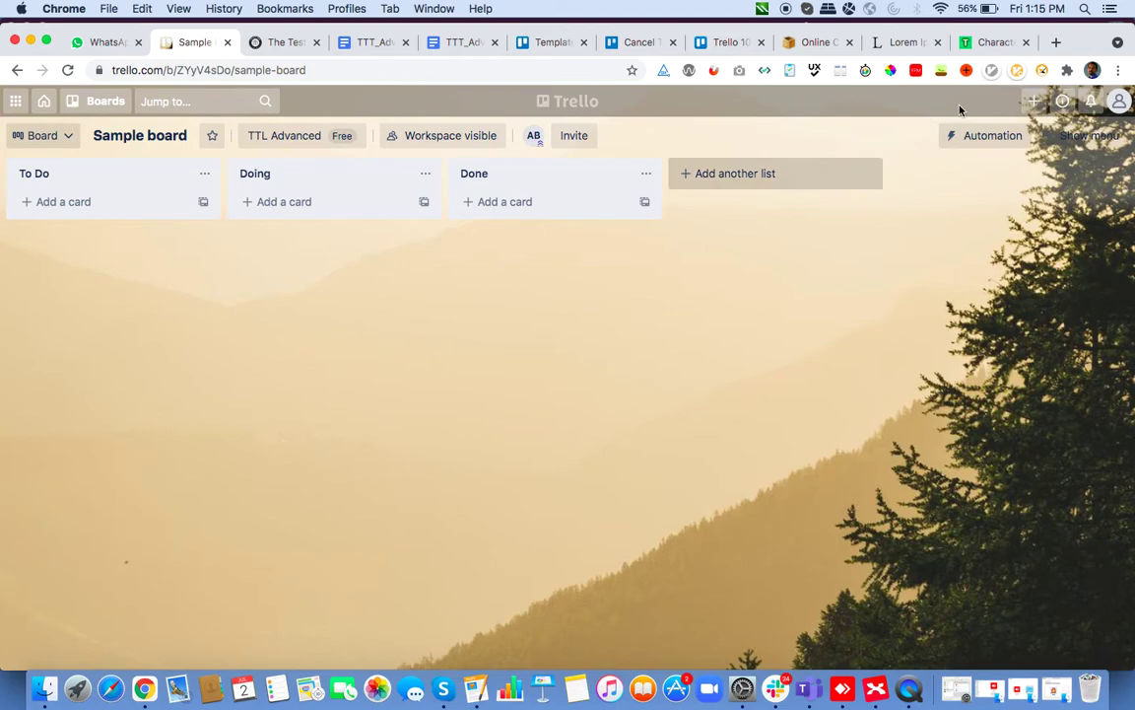
click(1031, 102)
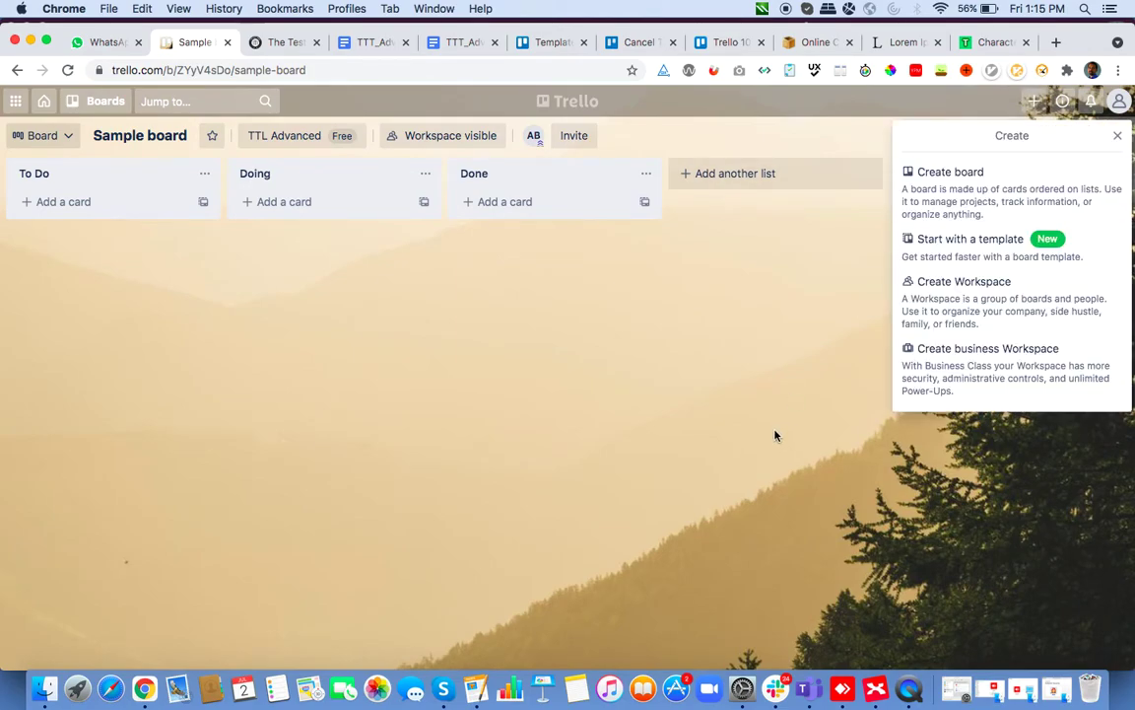
click(698, 390)
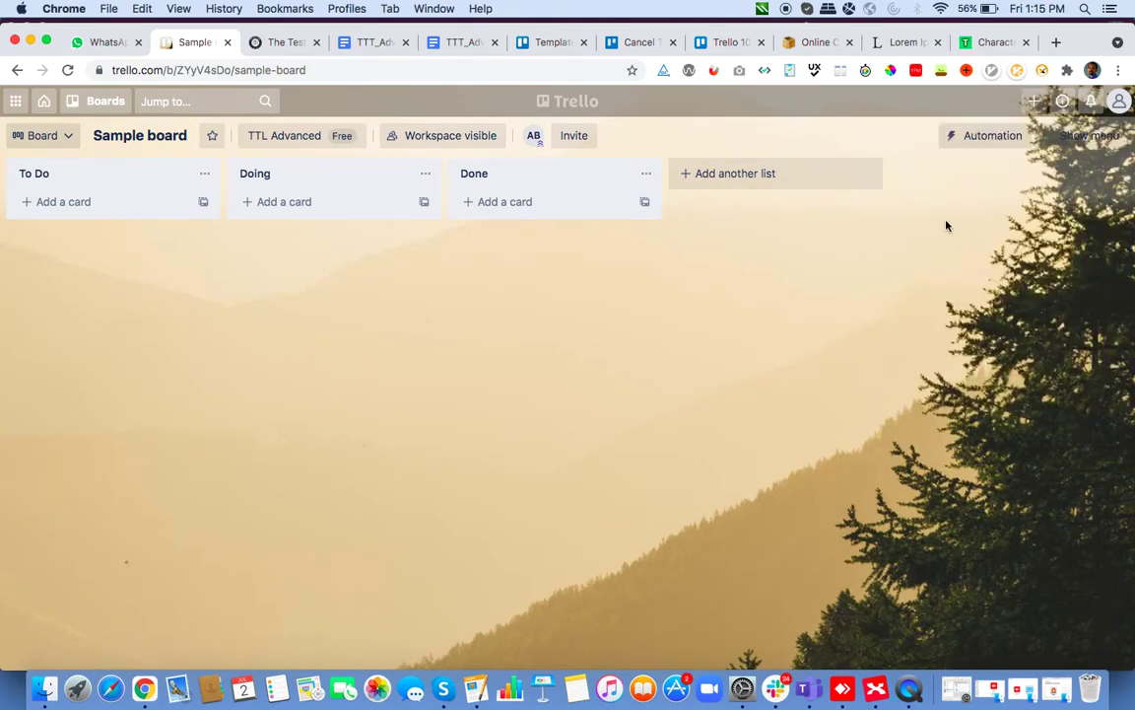
click(1063, 101)
click(781, 388)
click(1091, 102)
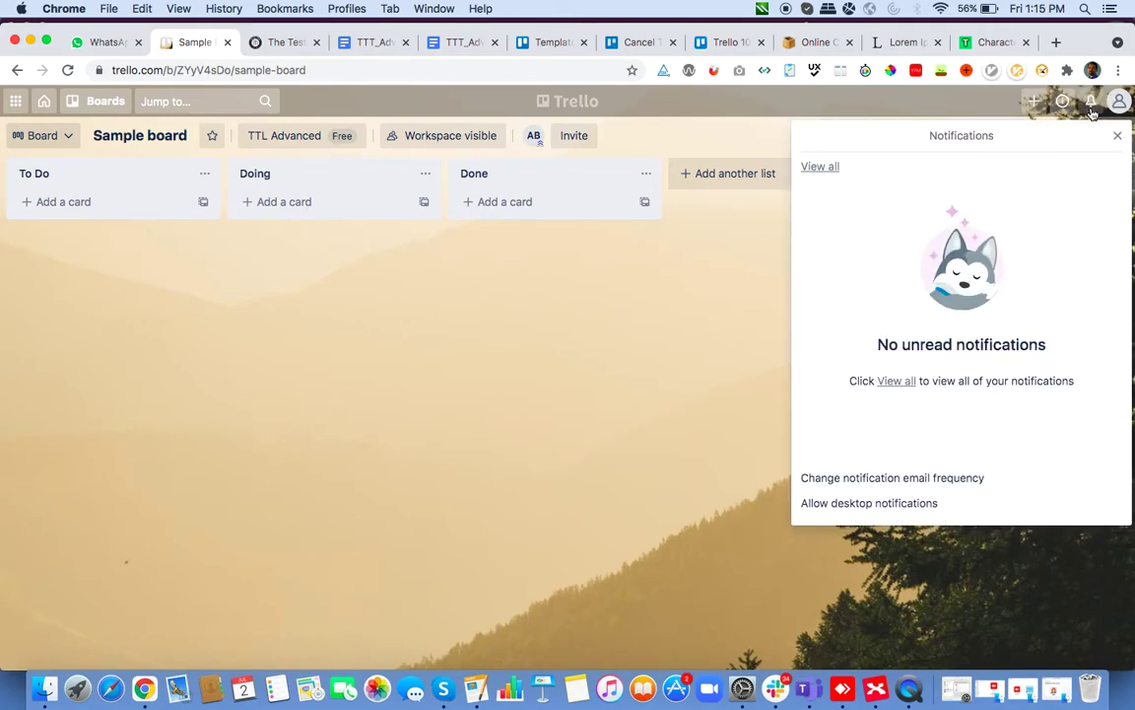
click(772, 390)
click(1120, 102)
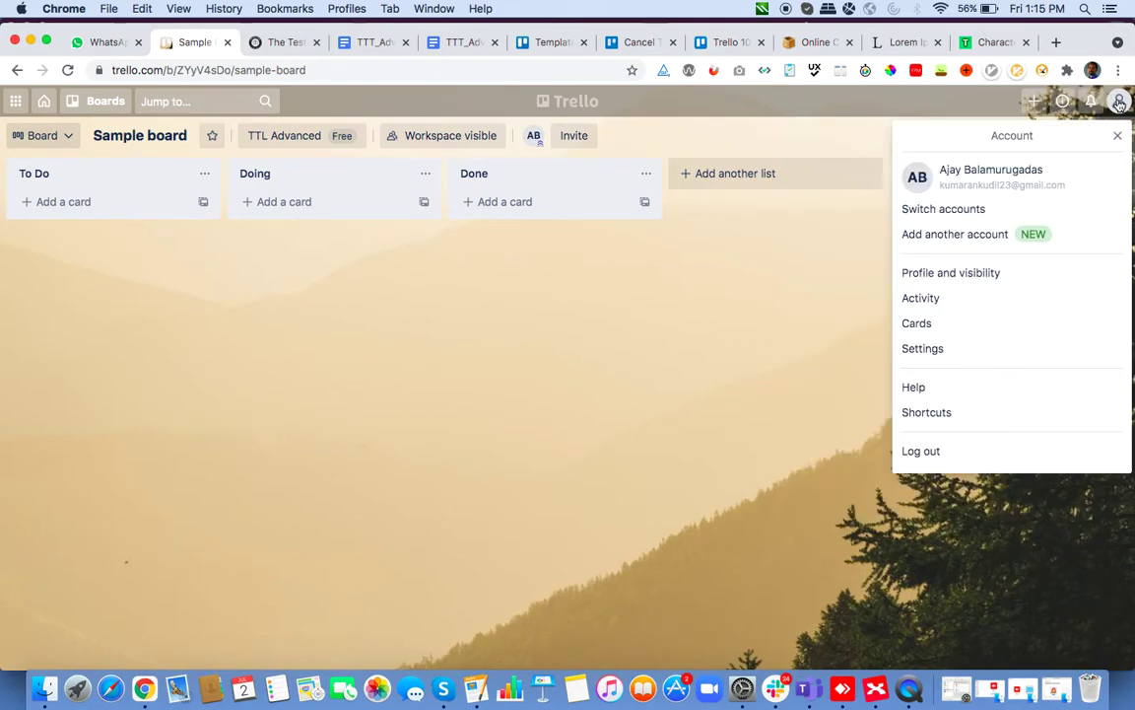
click(793, 376)
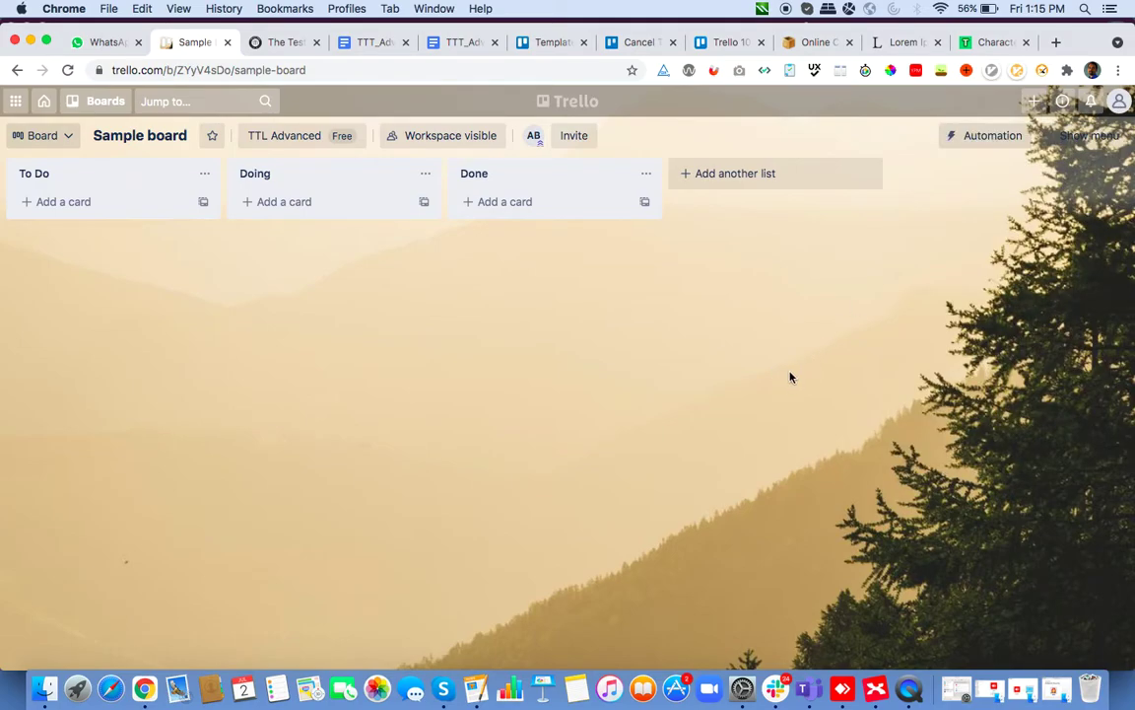
click(57, 135)
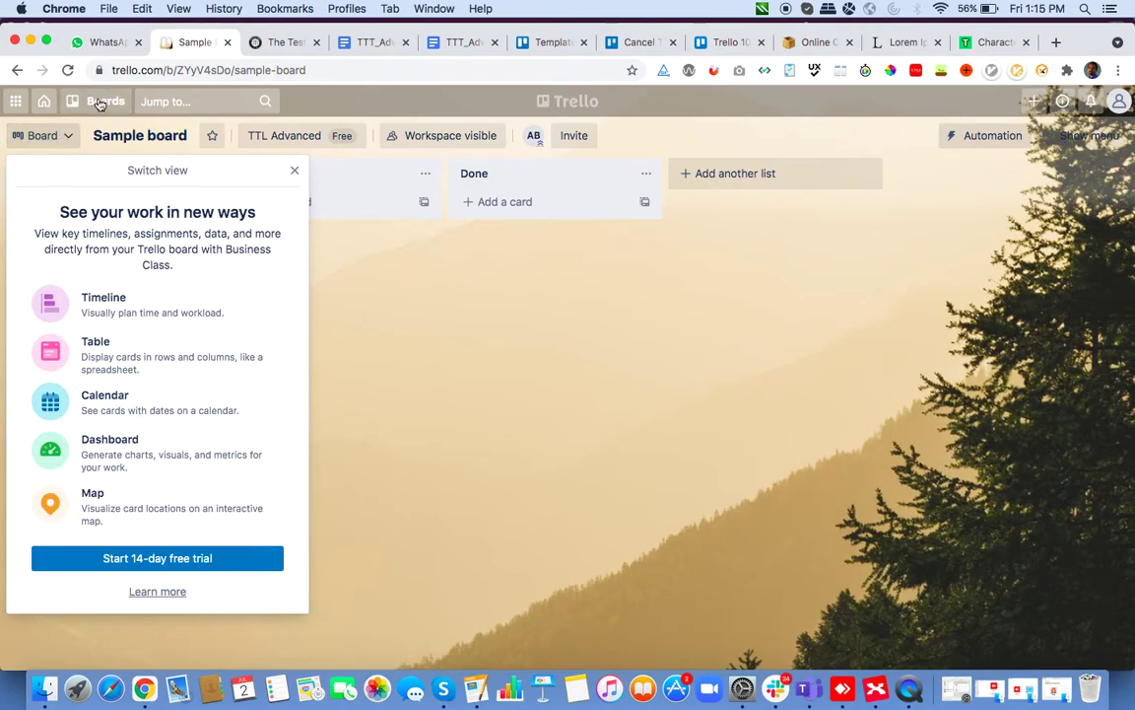
click(472, 400)
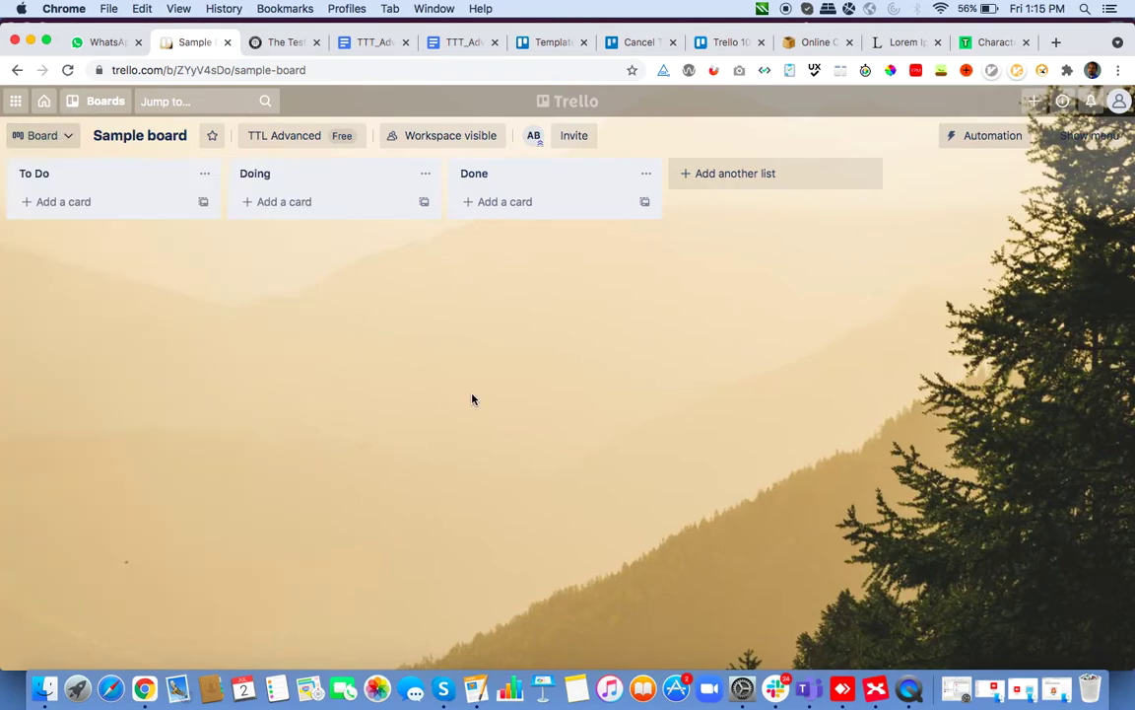
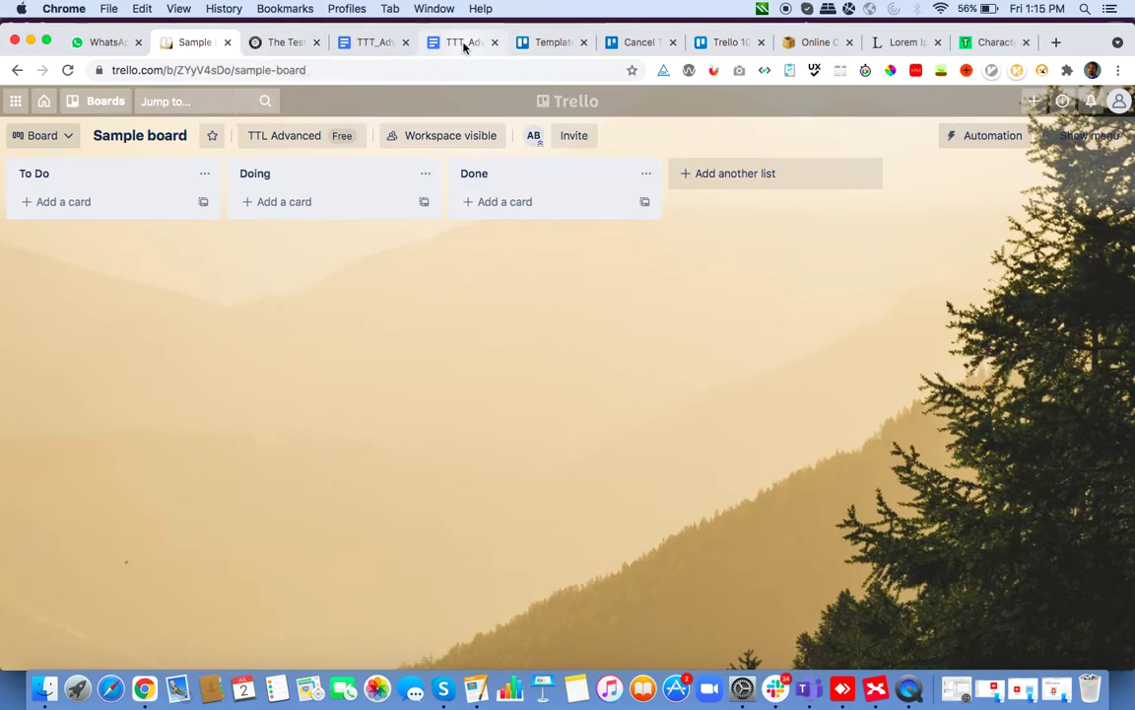
- Revisit the templates and Business Class help pages, and review the Trello 101 guide's board menu and card sections
click(522, 48)
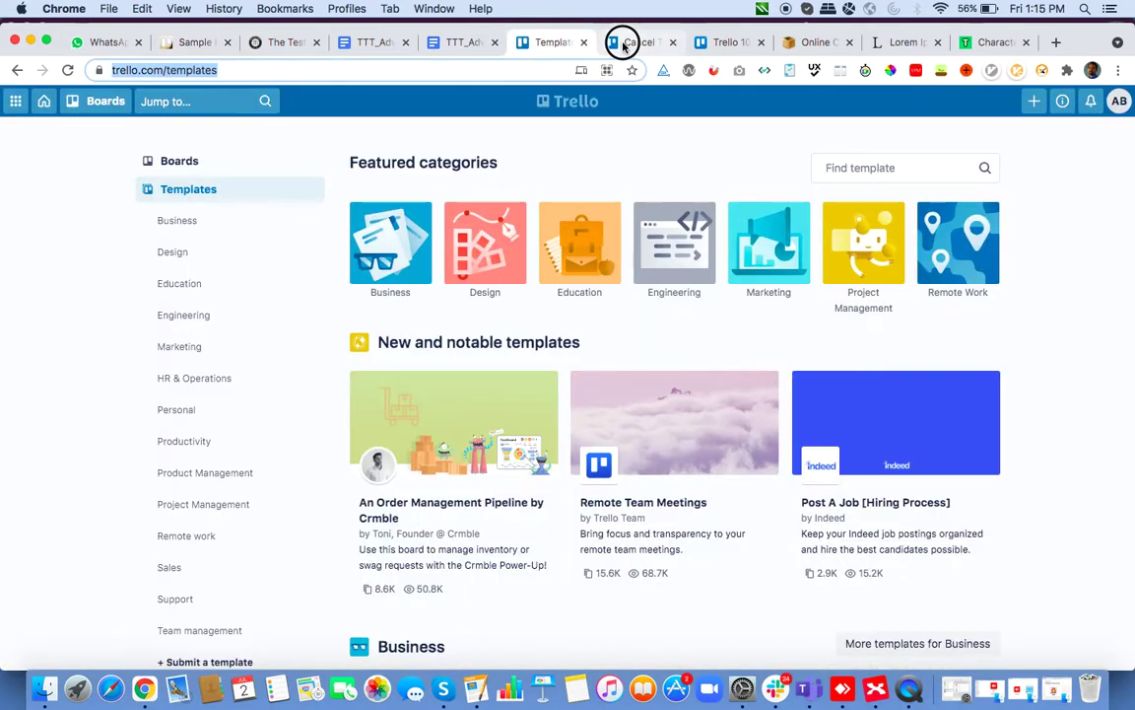
click(624, 44)
click(725, 43)
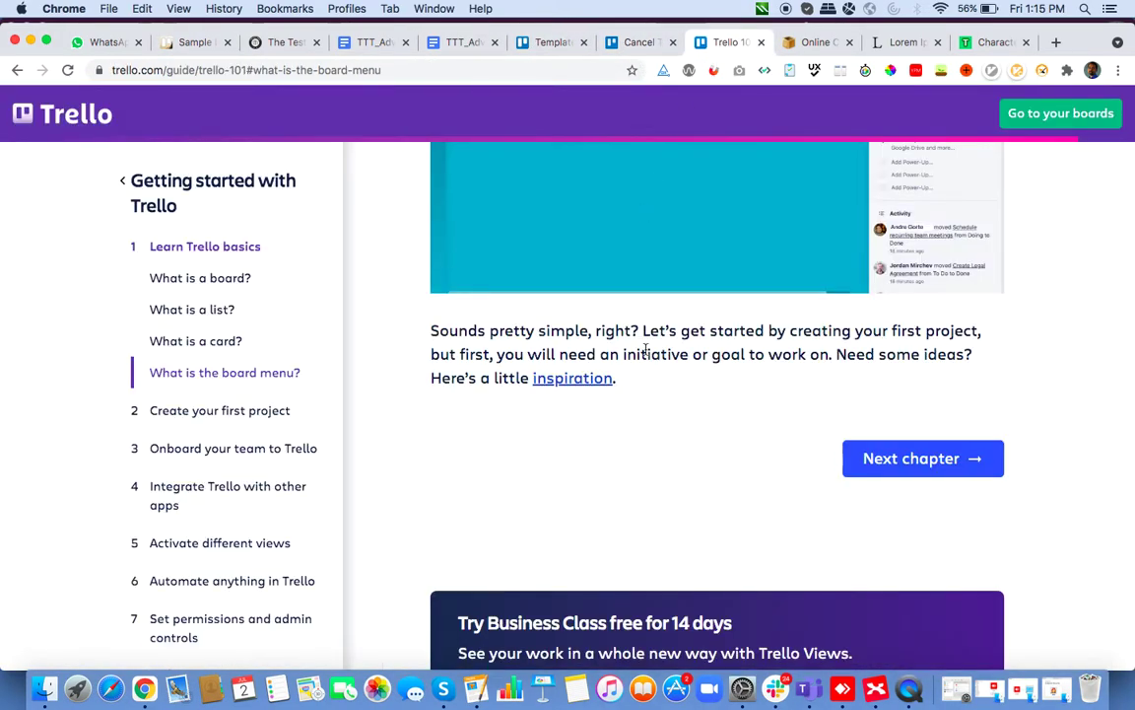
scroll(646, 348, up, 2)
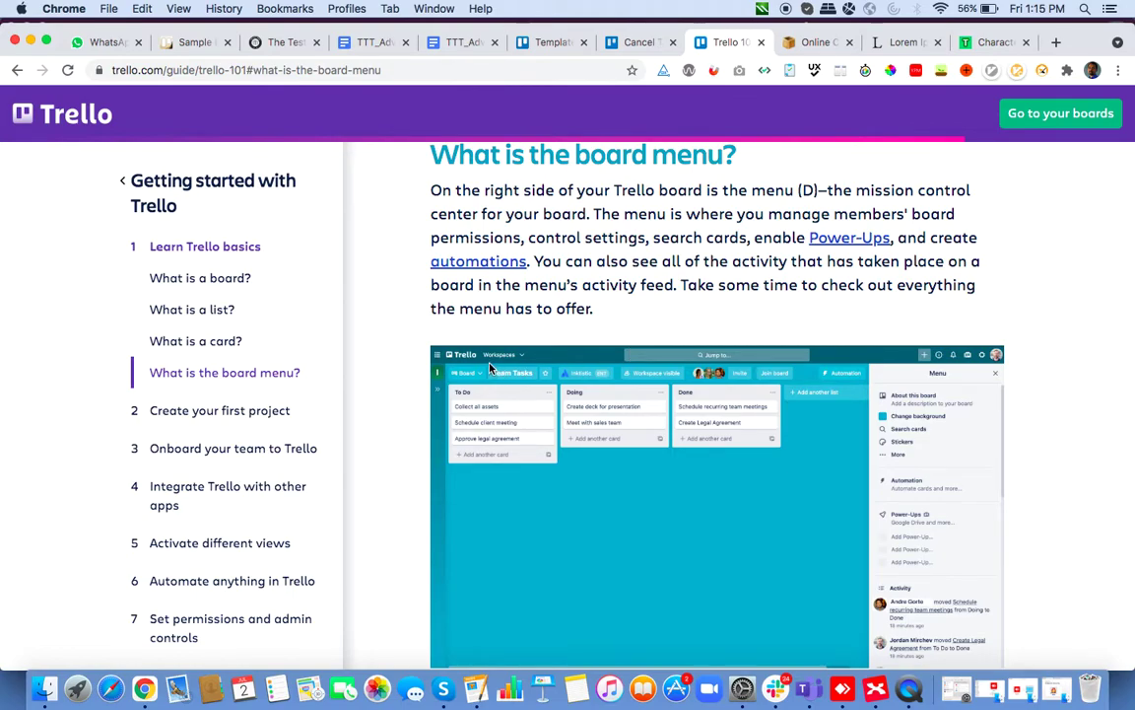
scroll(489, 368, up, 5)
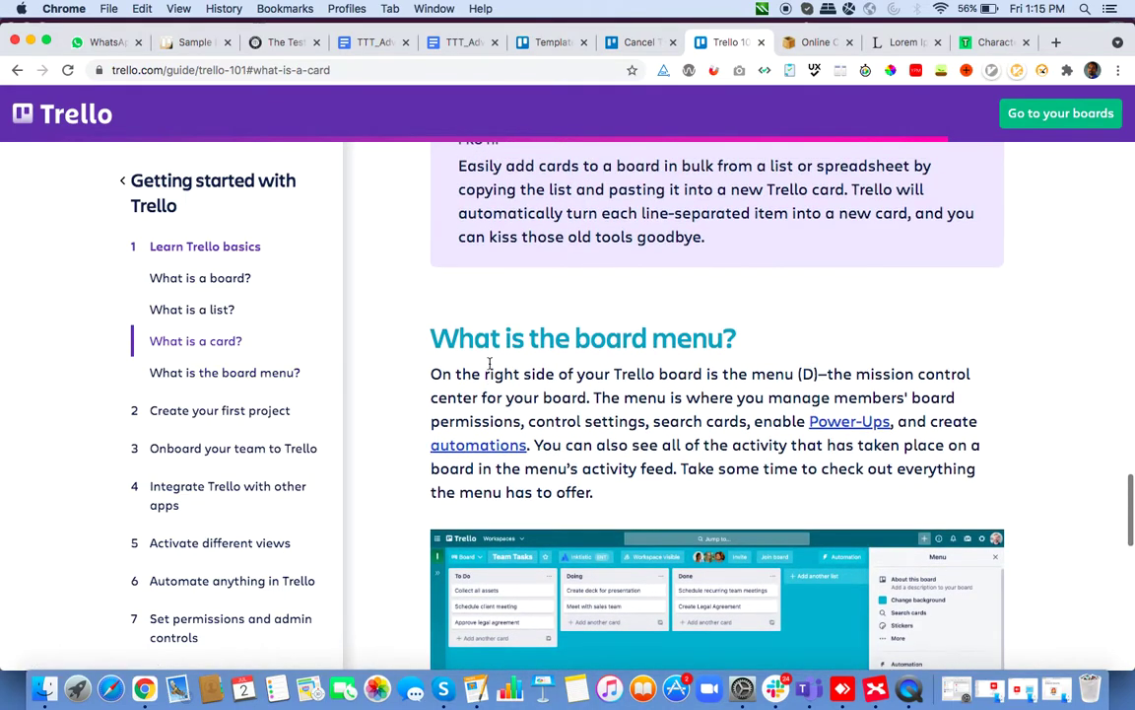
scroll(490, 367, up, 5)
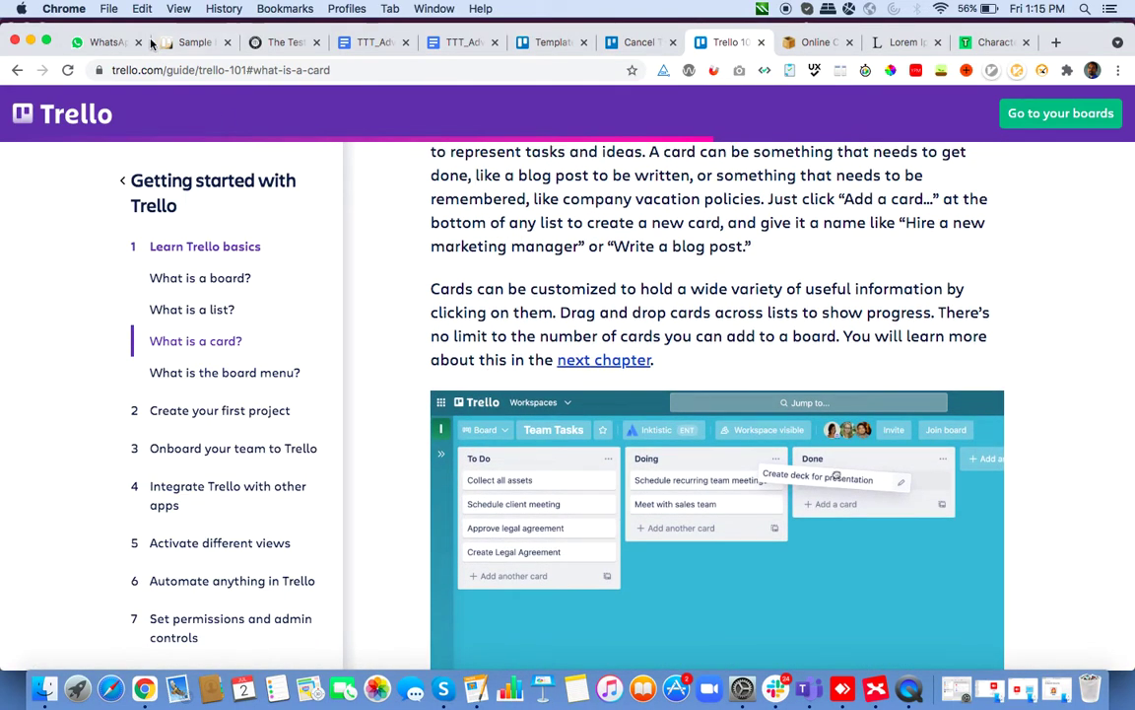
- Return to Sample board, examine the boards list, Home page and Boards page, and reopen Sample board from the recently viewed boards
click(193, 44)
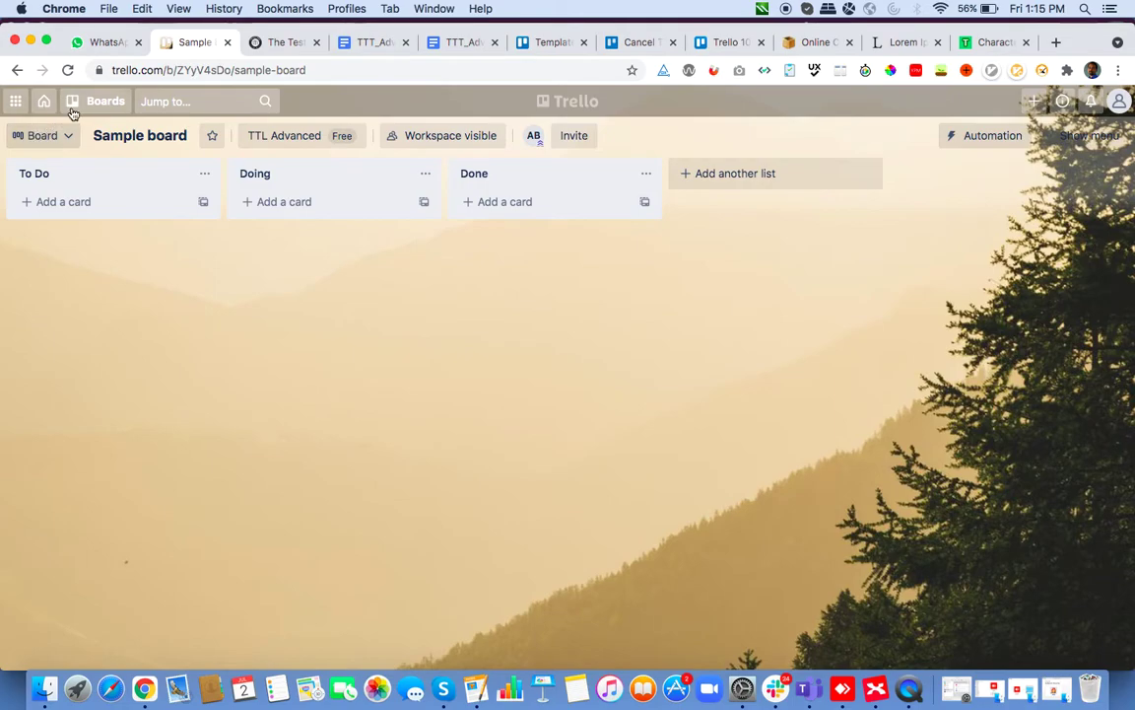
click(88, 108)
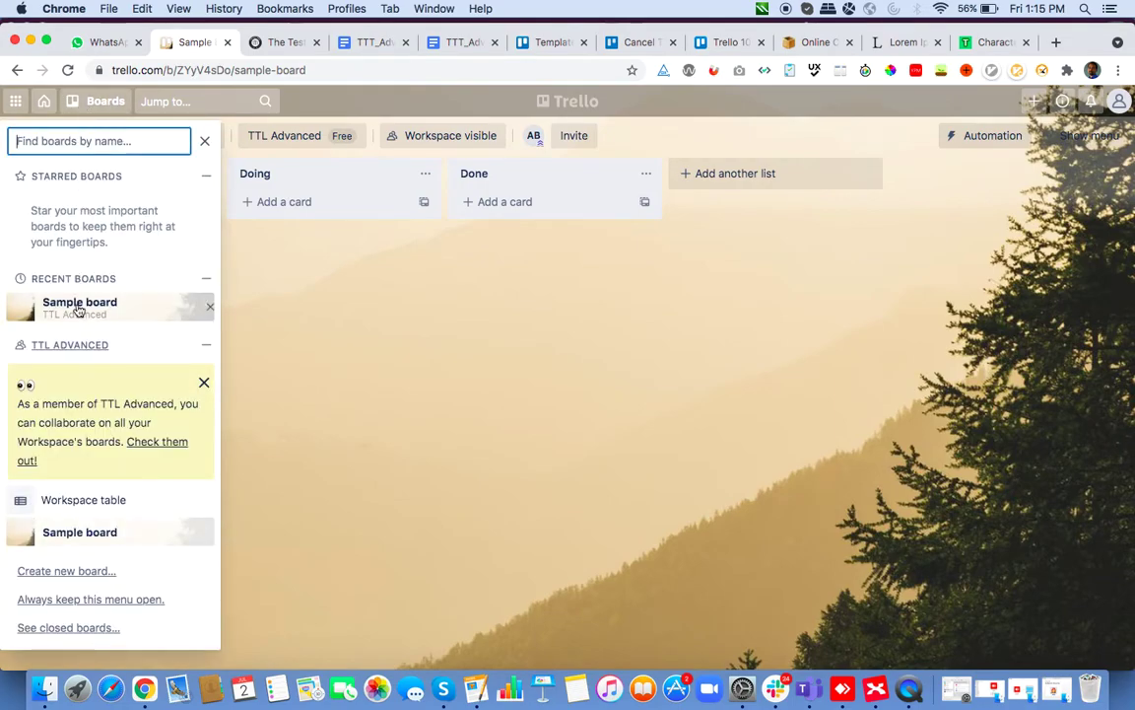
click(139, 316)
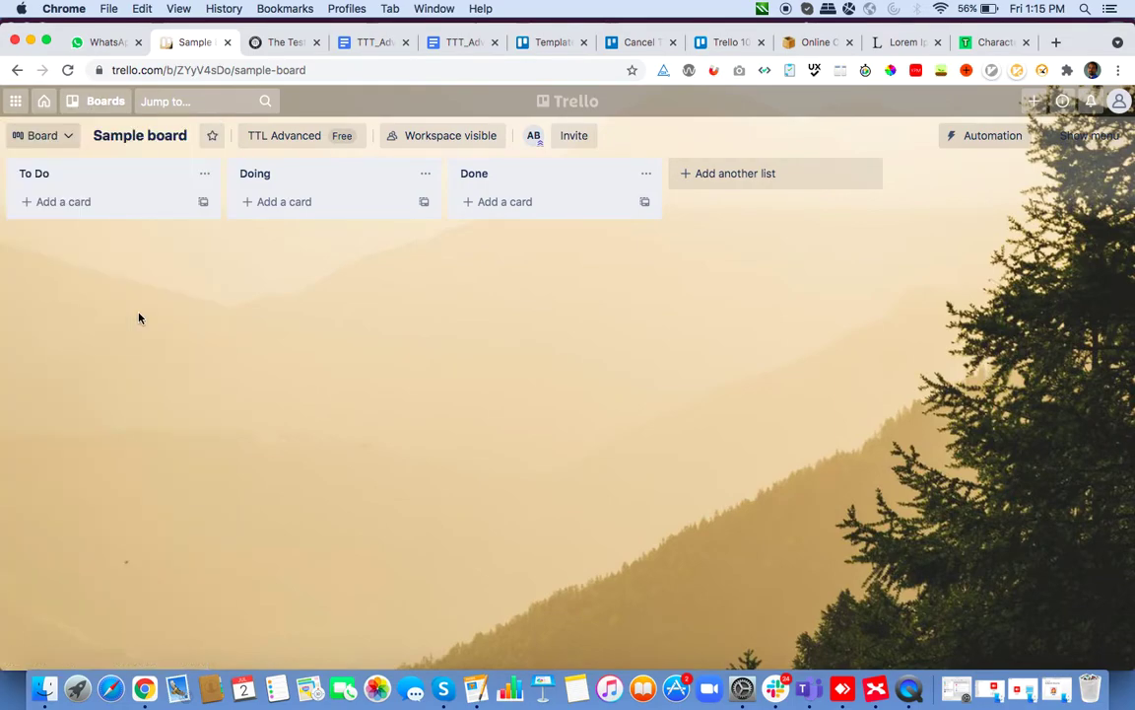
click(98, 108)
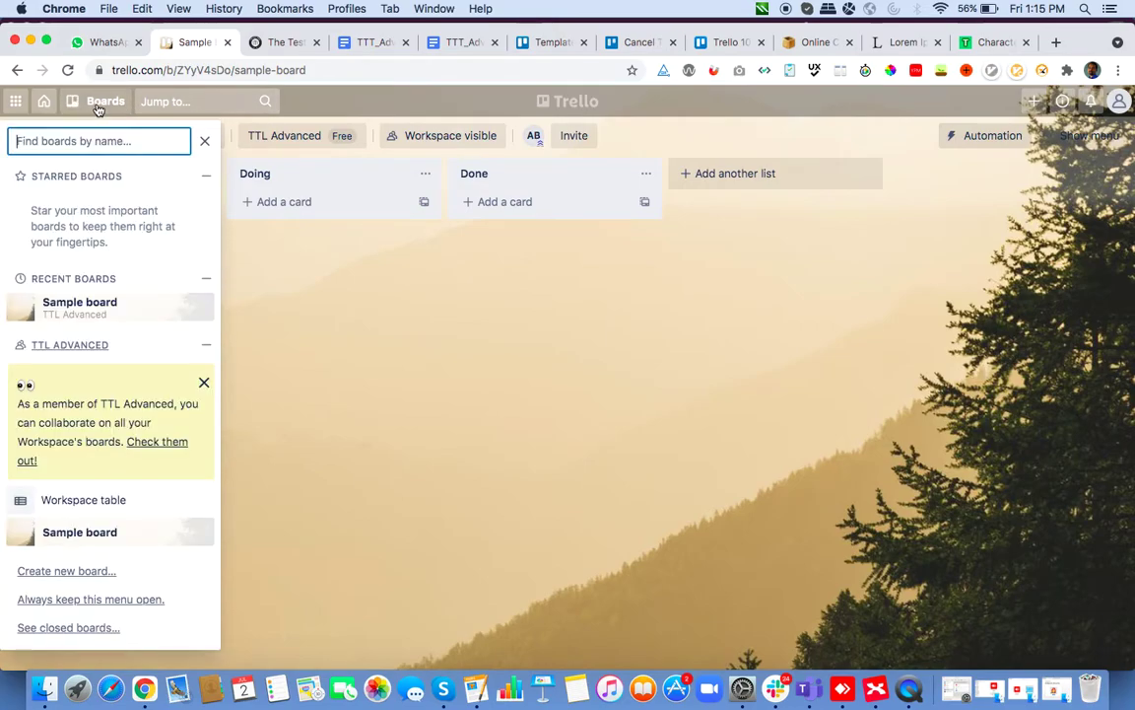
click(85, 102)
click(85, 105)
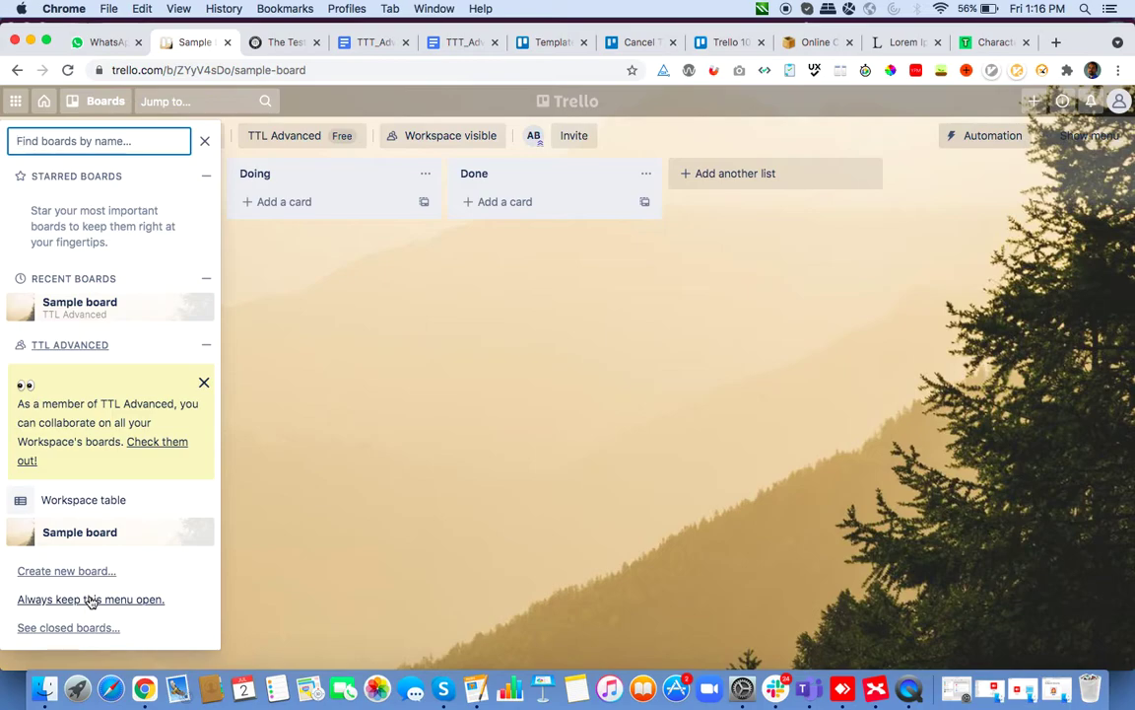
click(43, 108)
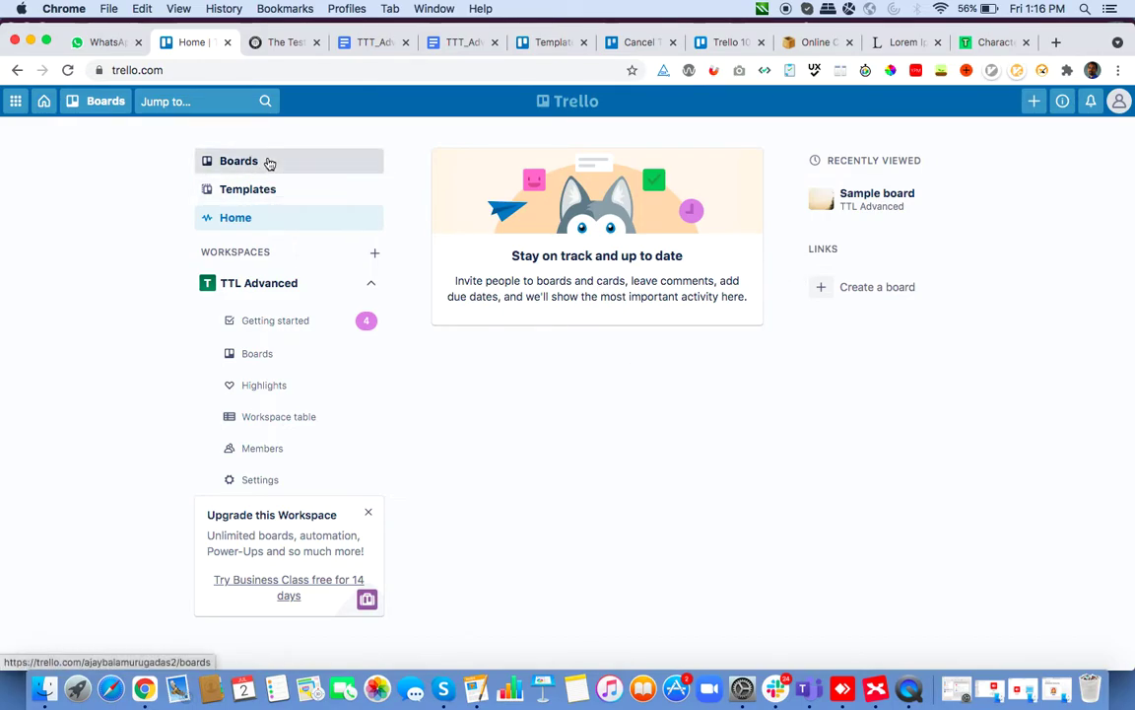
click(268, 162)
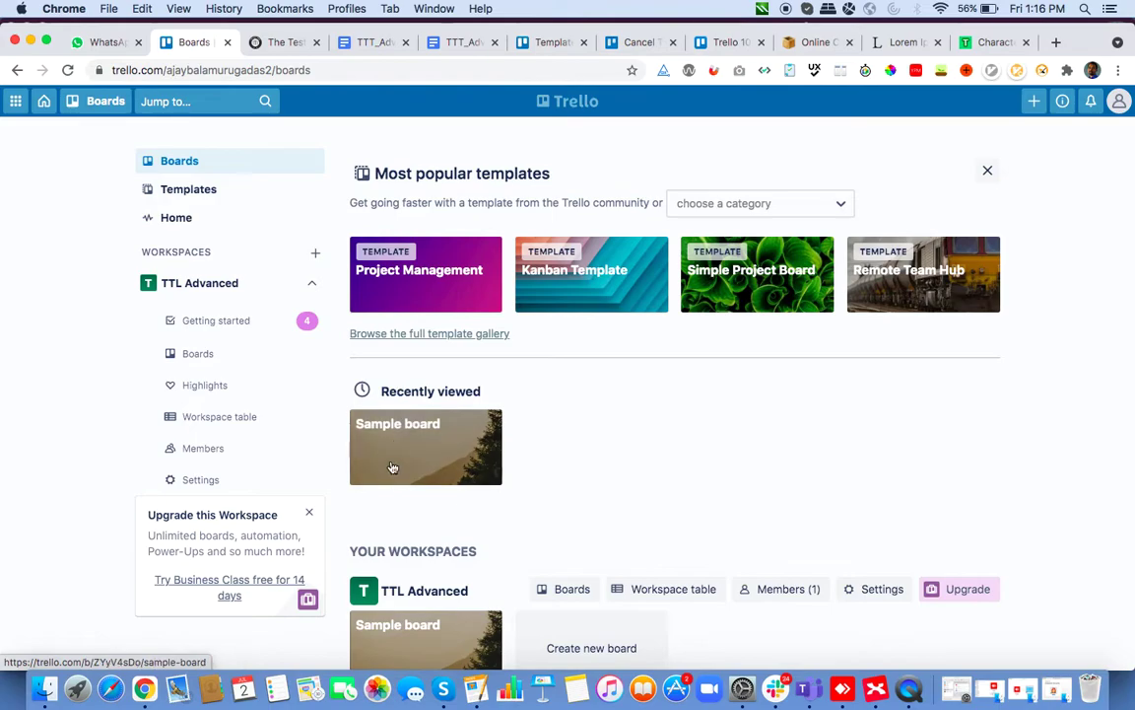
click(444, 439)
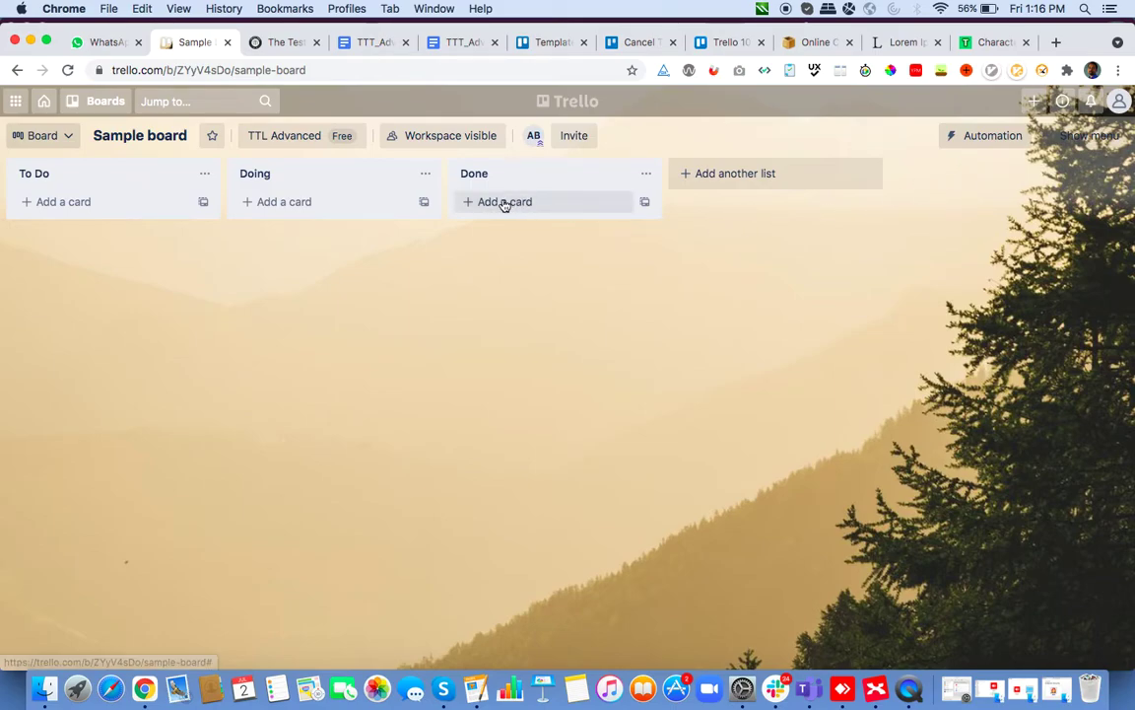
- Add a card titled "Sample card" to the To Do list, and view its details before closing it
click(76, 203)
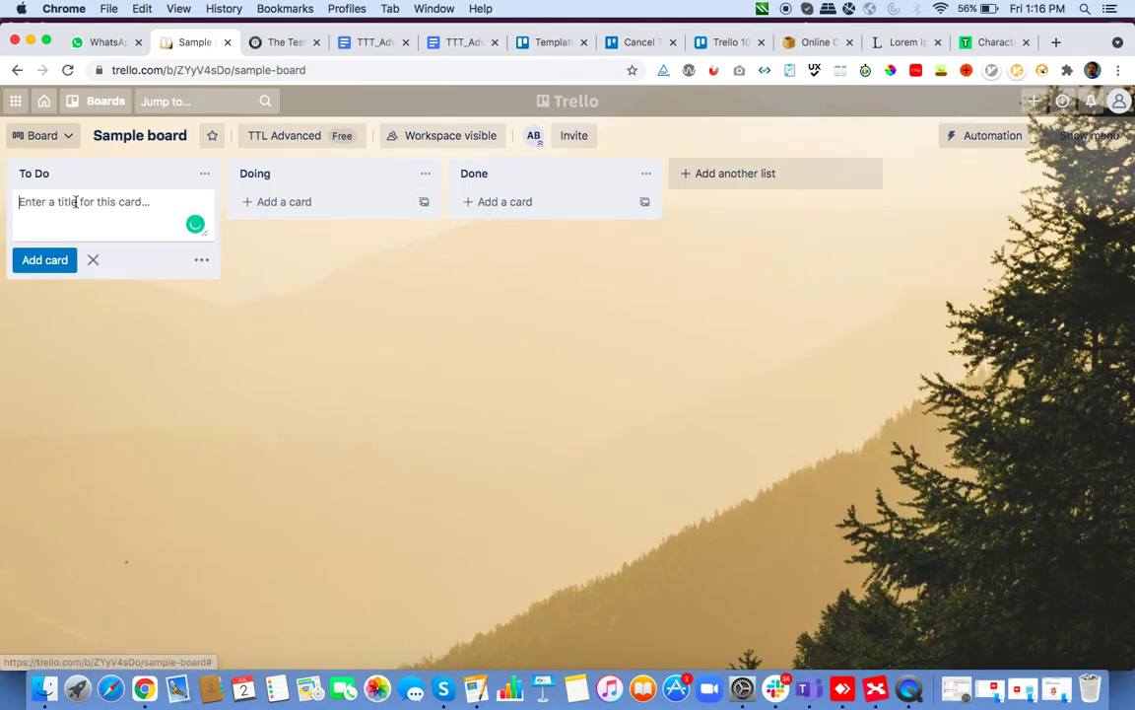
text(Sample c)
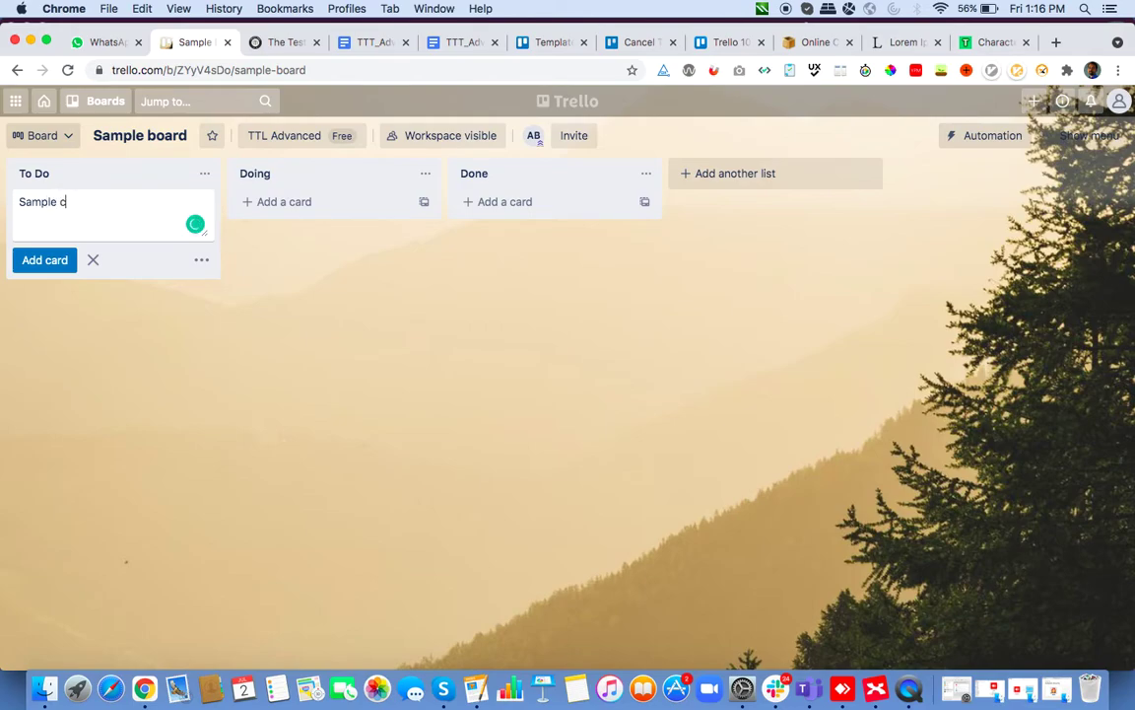
key(Return)
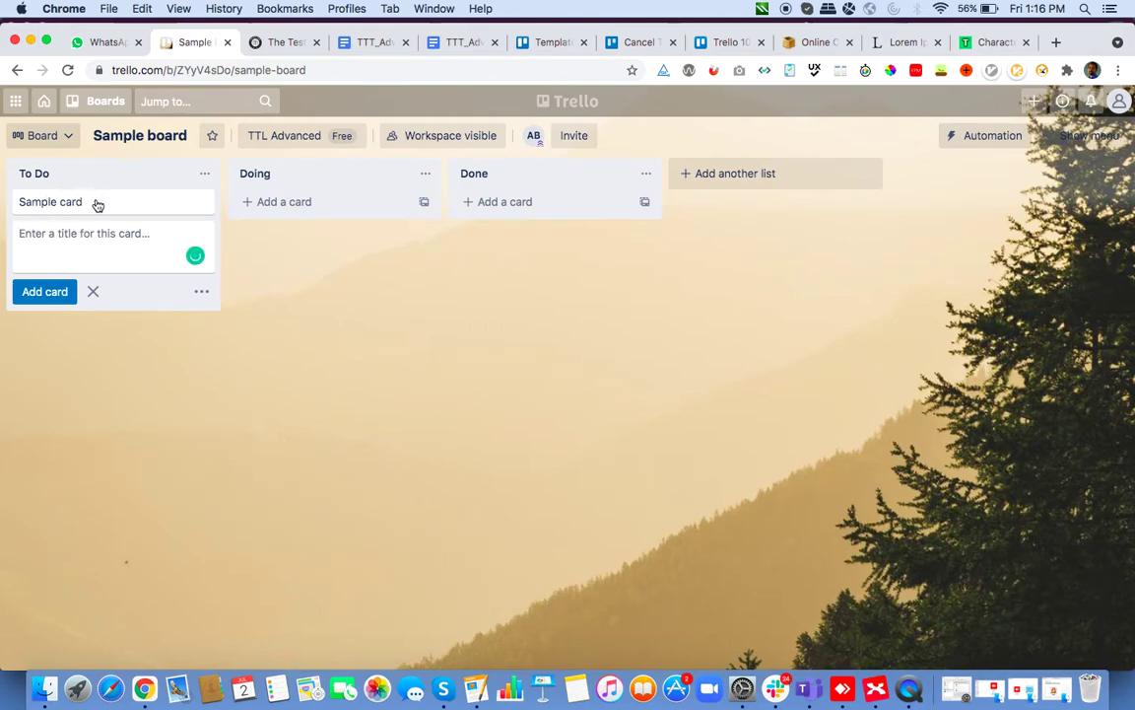
click(95, 202)
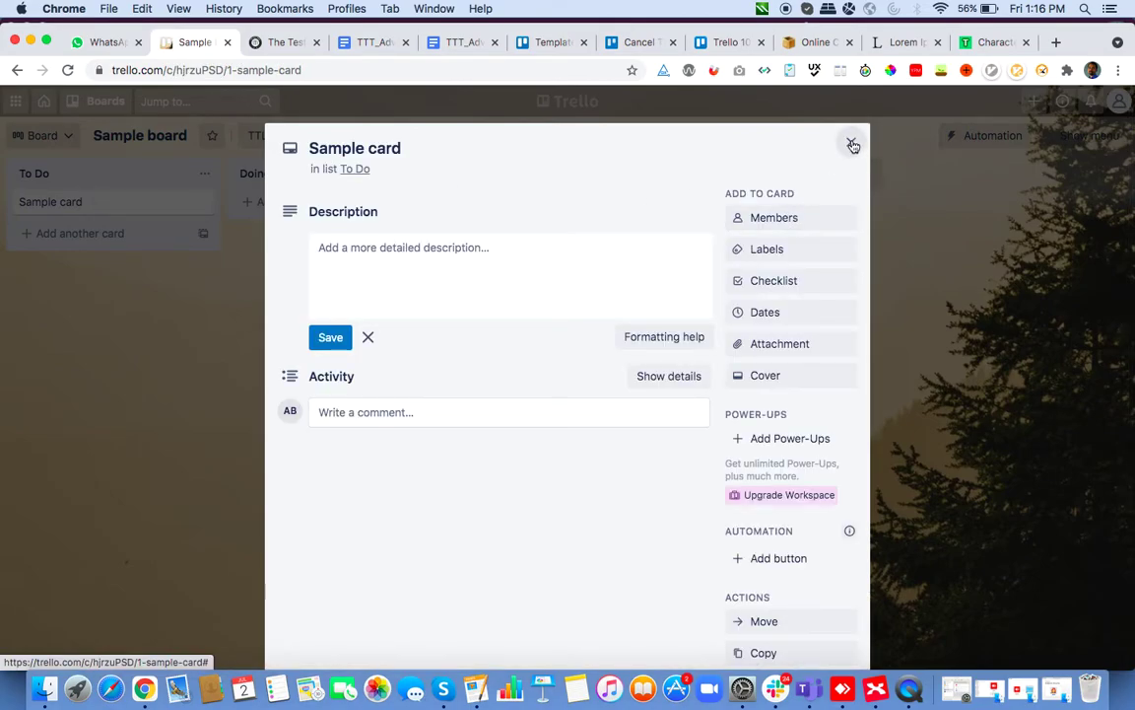
click(854, 145)
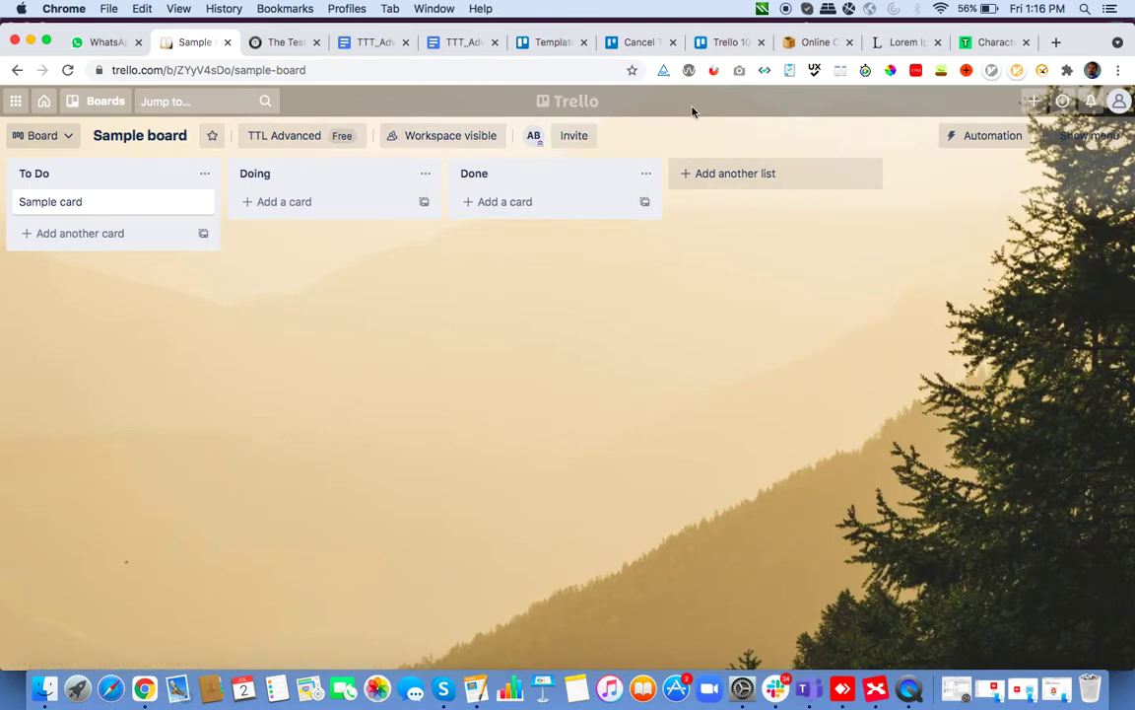
- Examine the information popup with its additional links and the notifications popup, closing each one
click(1066, 103)
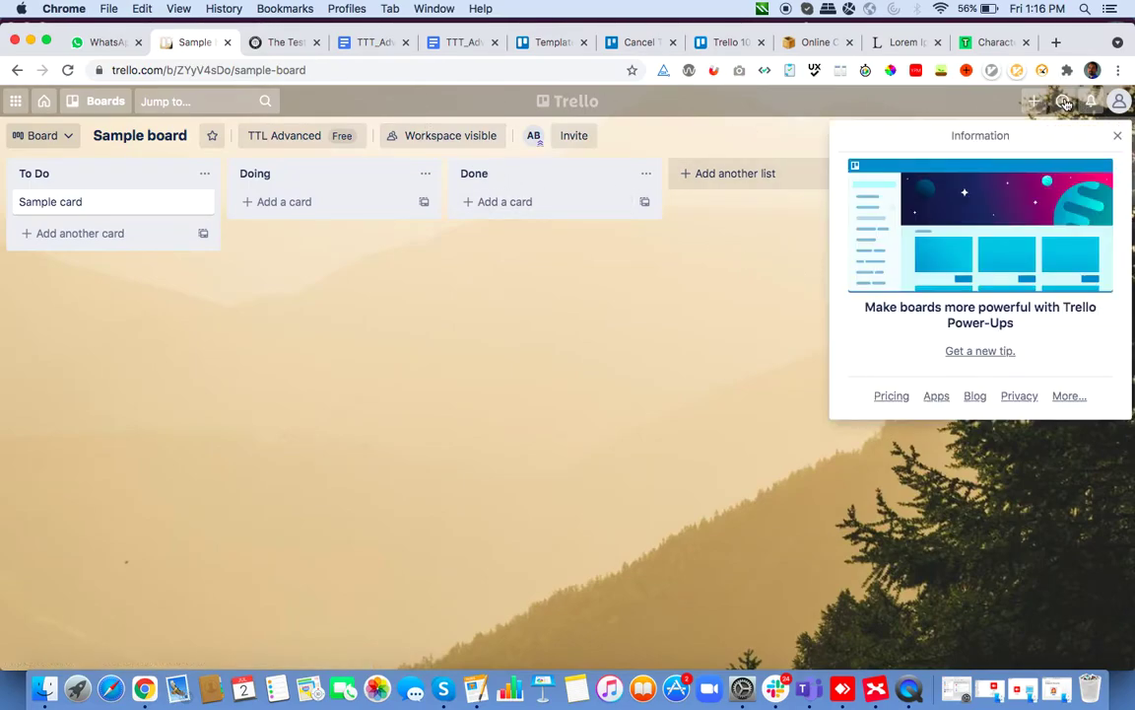
click(1069, 396)
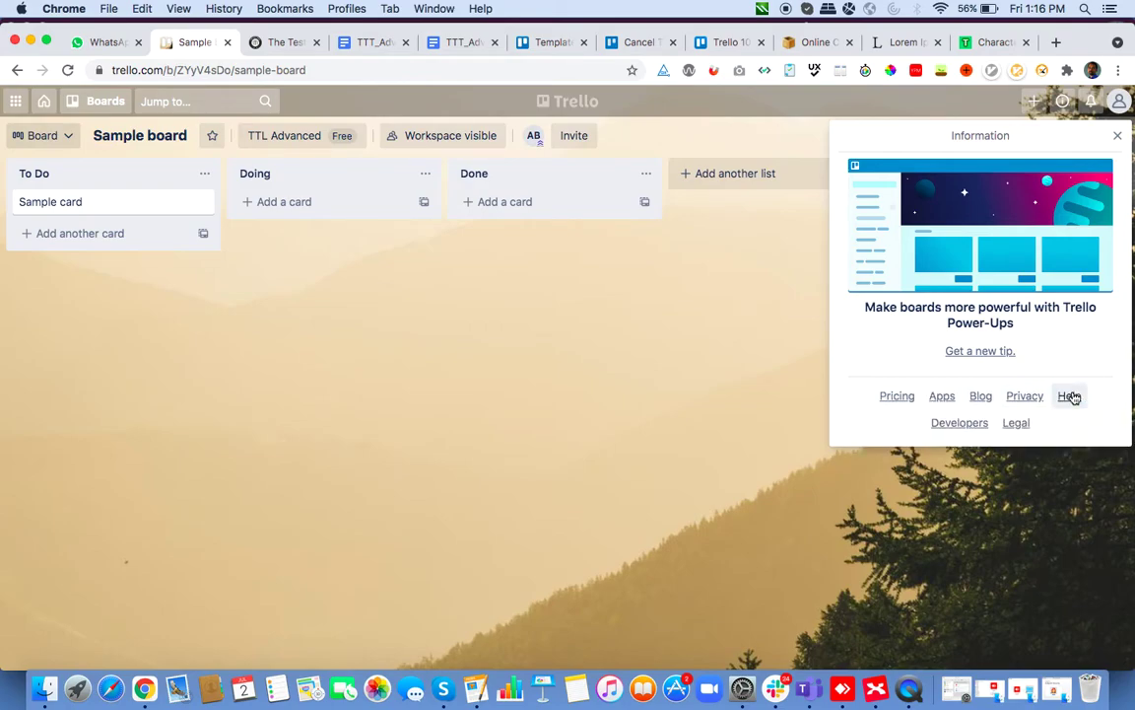
click(1118, 134)
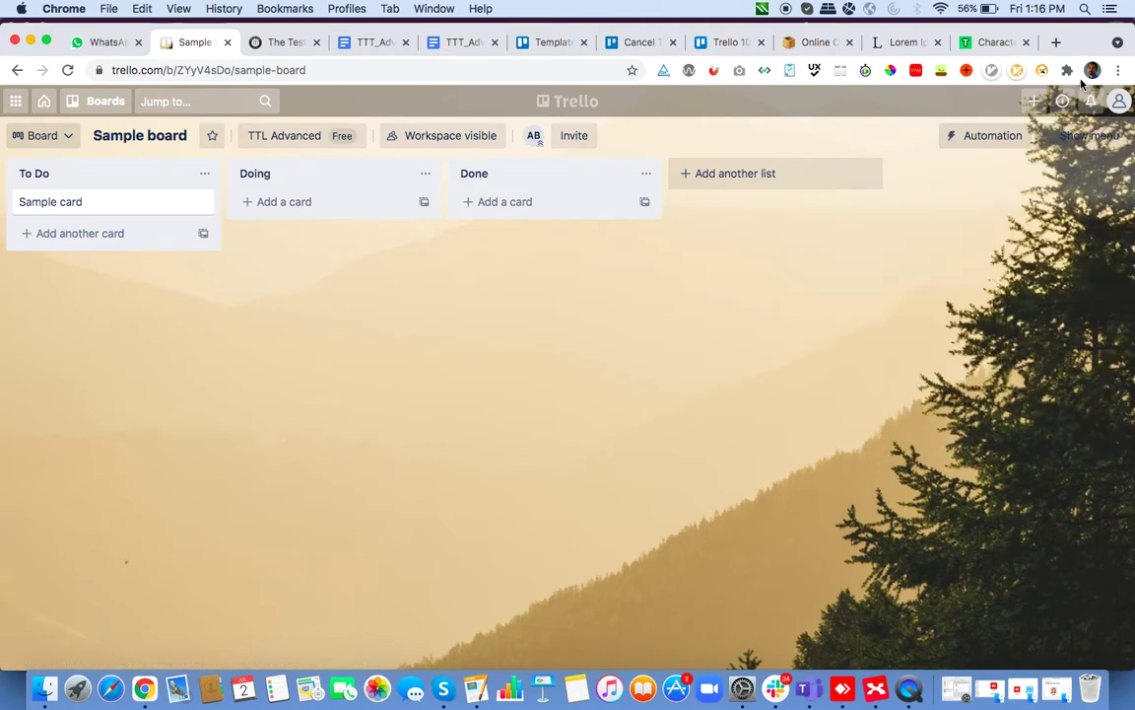
click(1091, 101)
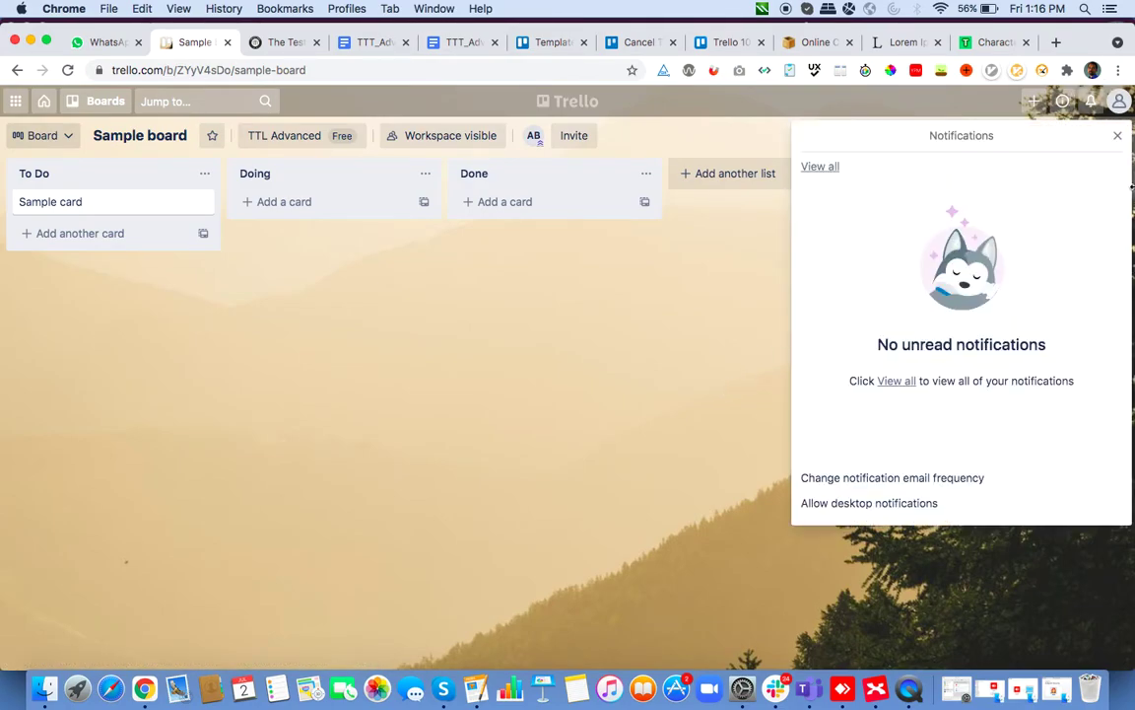
click(1118, 136)
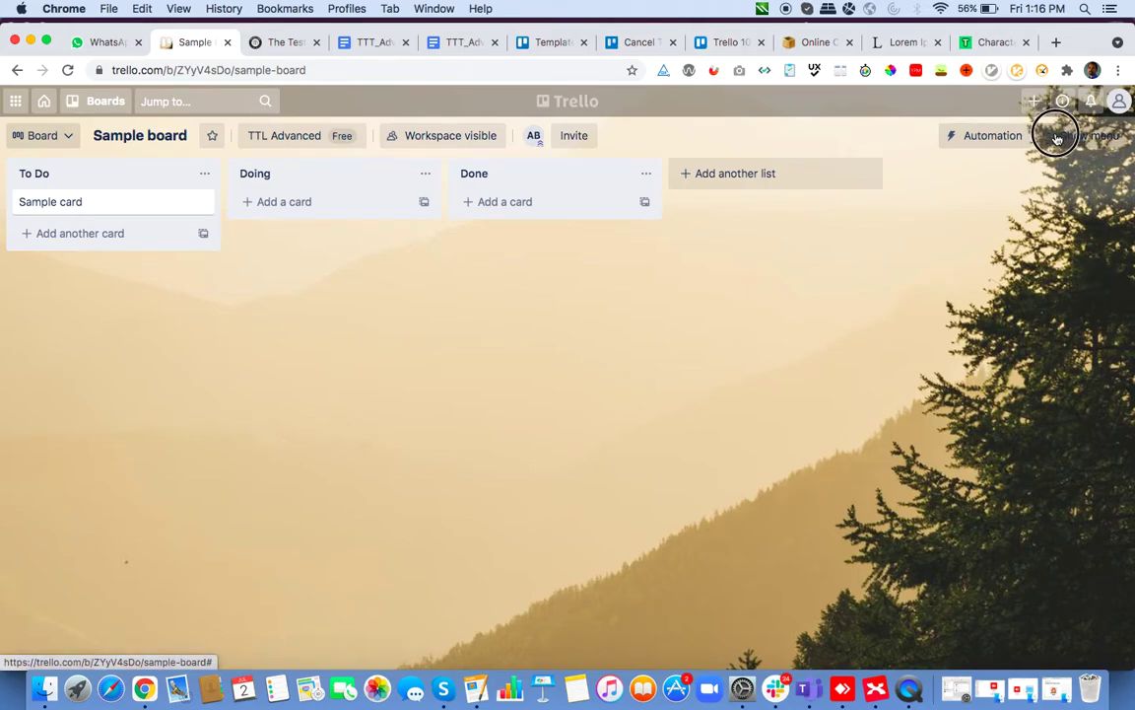
- Look over Sample board's menu options, close the menu, and bring it up again
click(1123, 138)
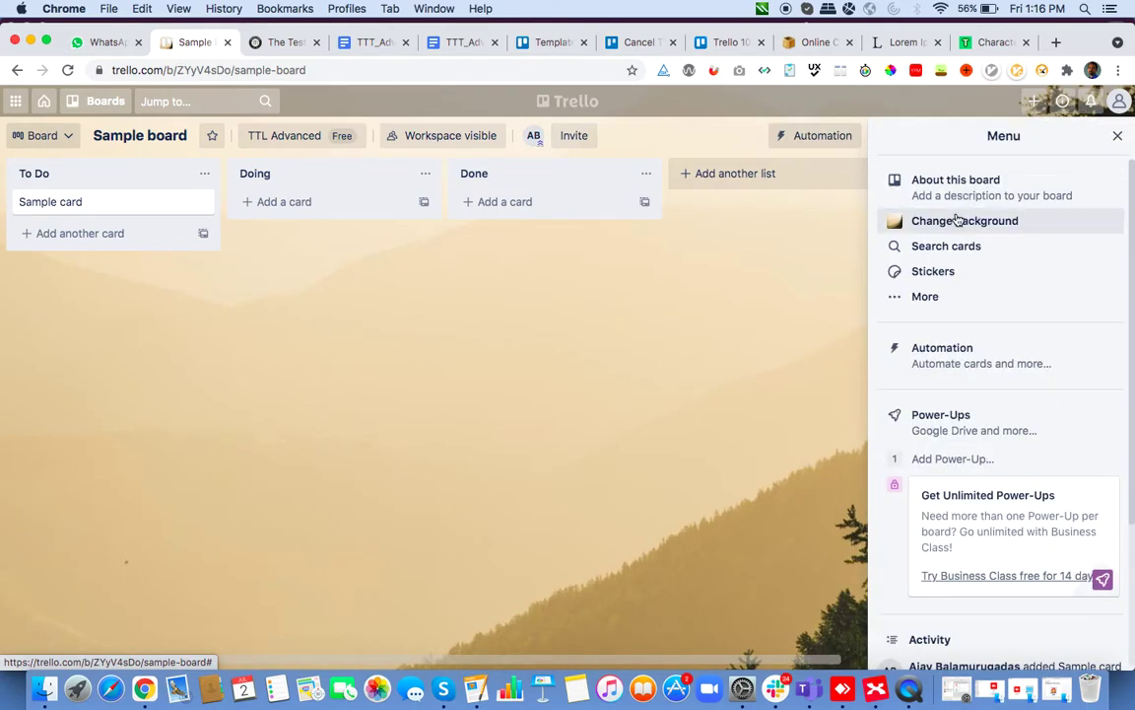
click(1118, 135)
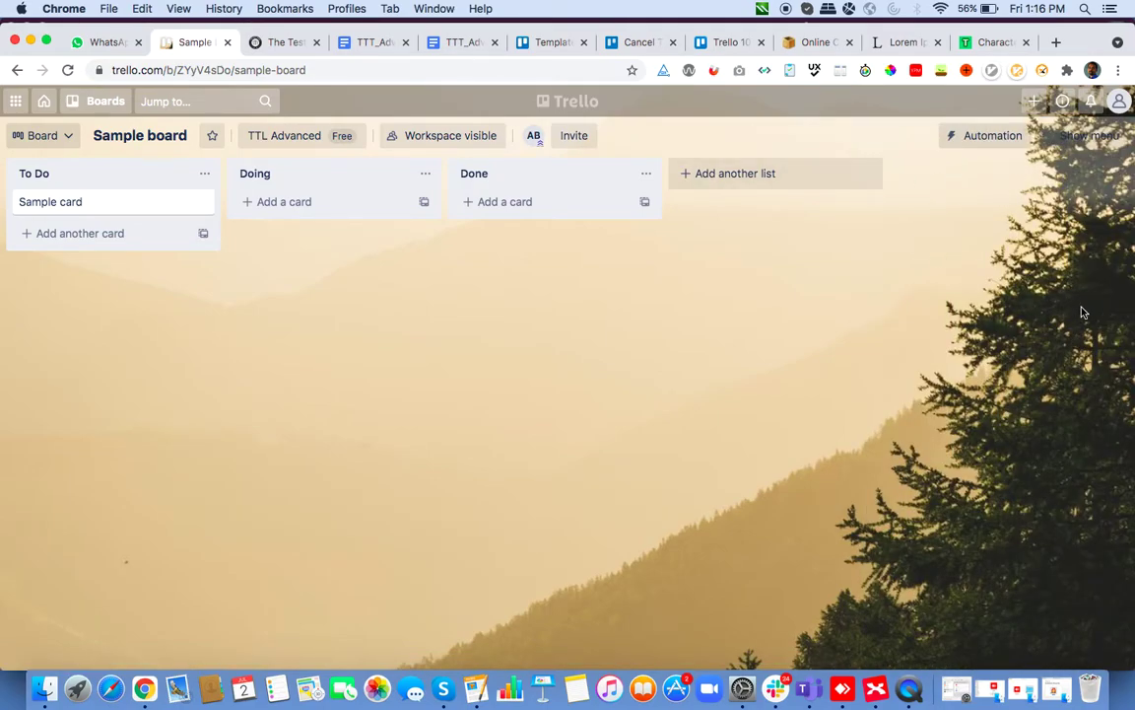
right_click(1062, 138)
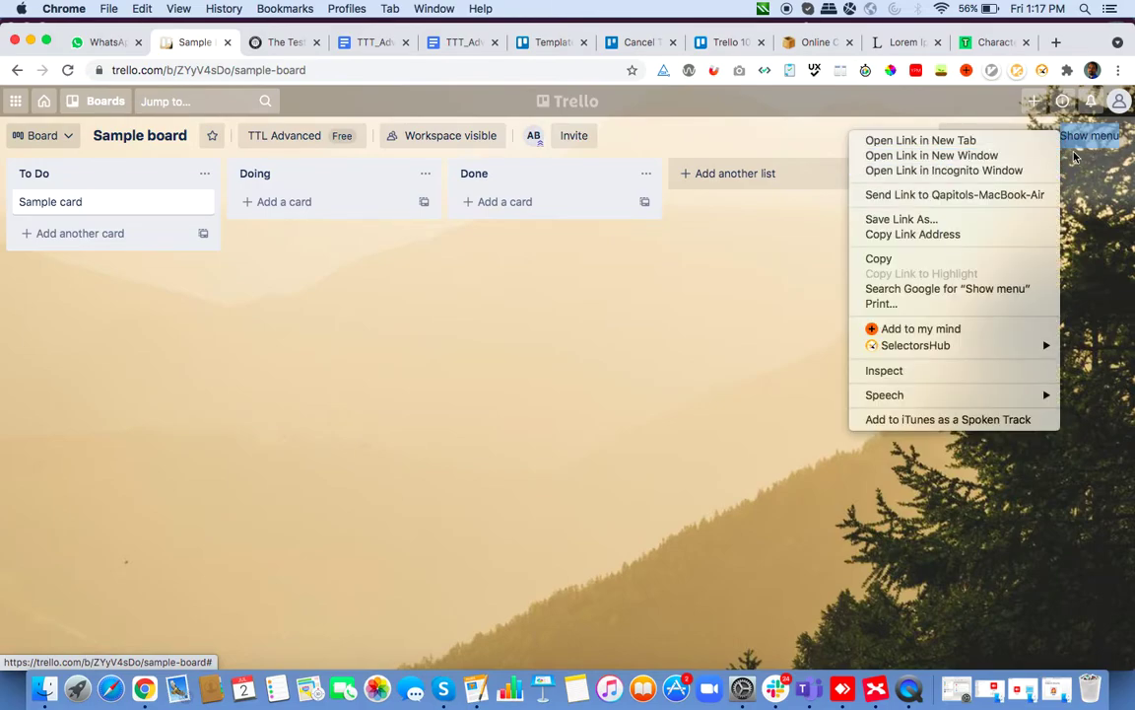
click(1089, 141)
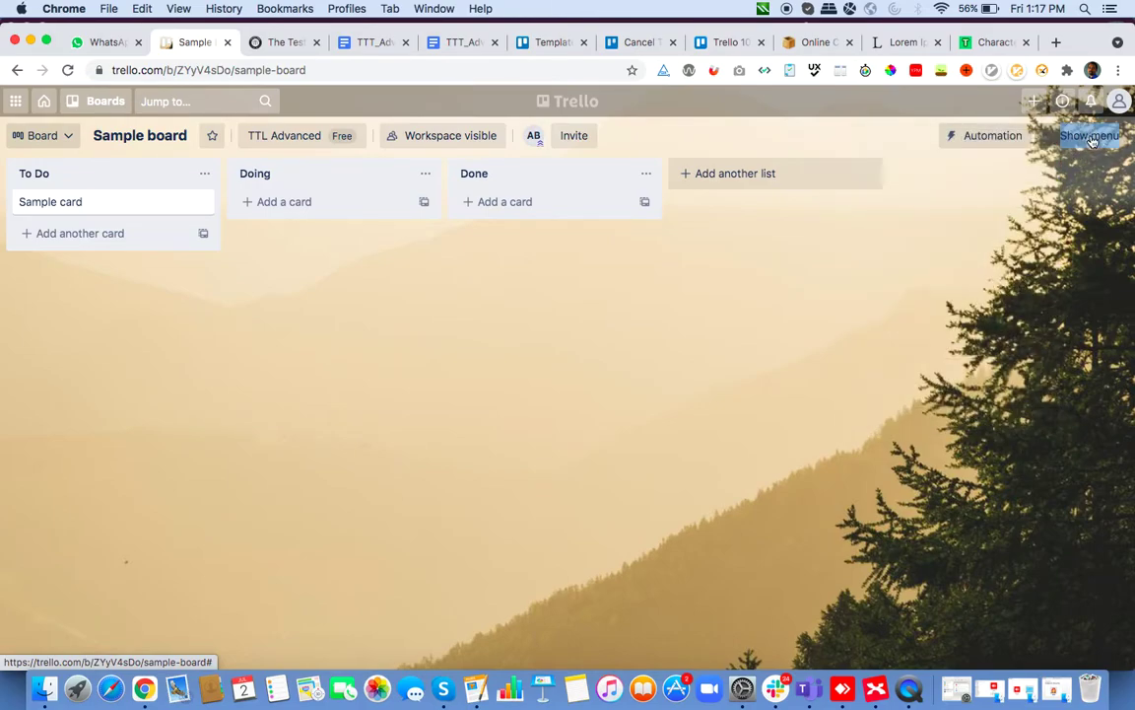
click(1084, 140)
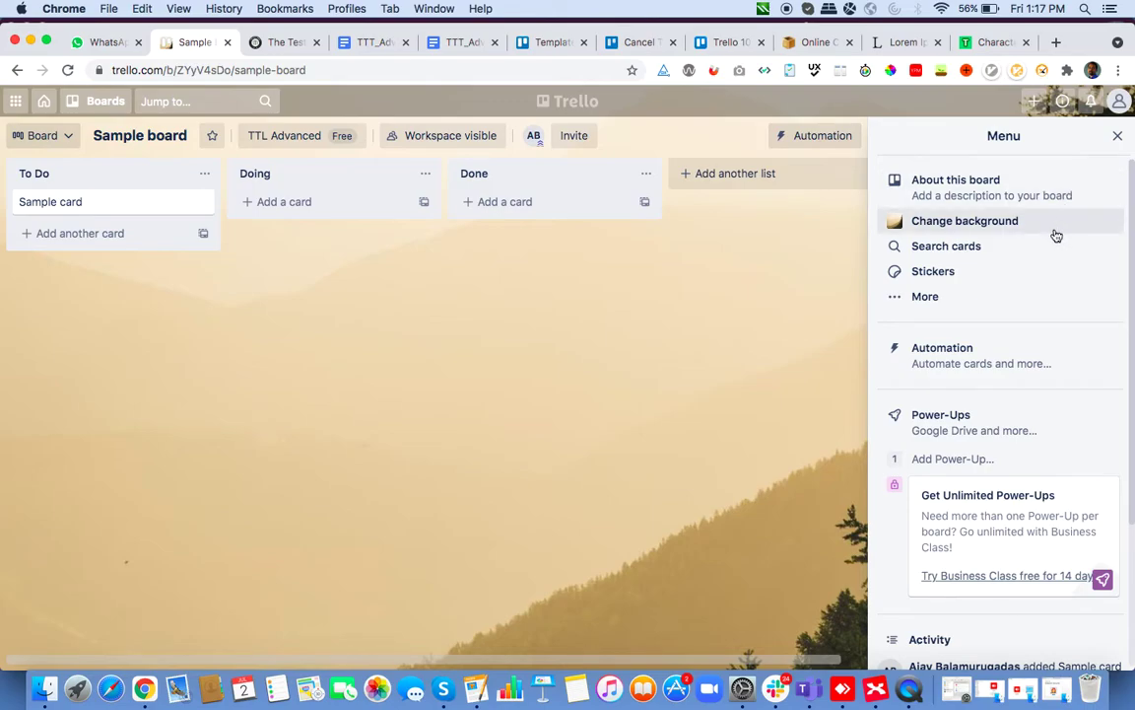
- Switch to XMind and add a "Show Menu" topic after Automation under Multiple Features
click(863, 698)
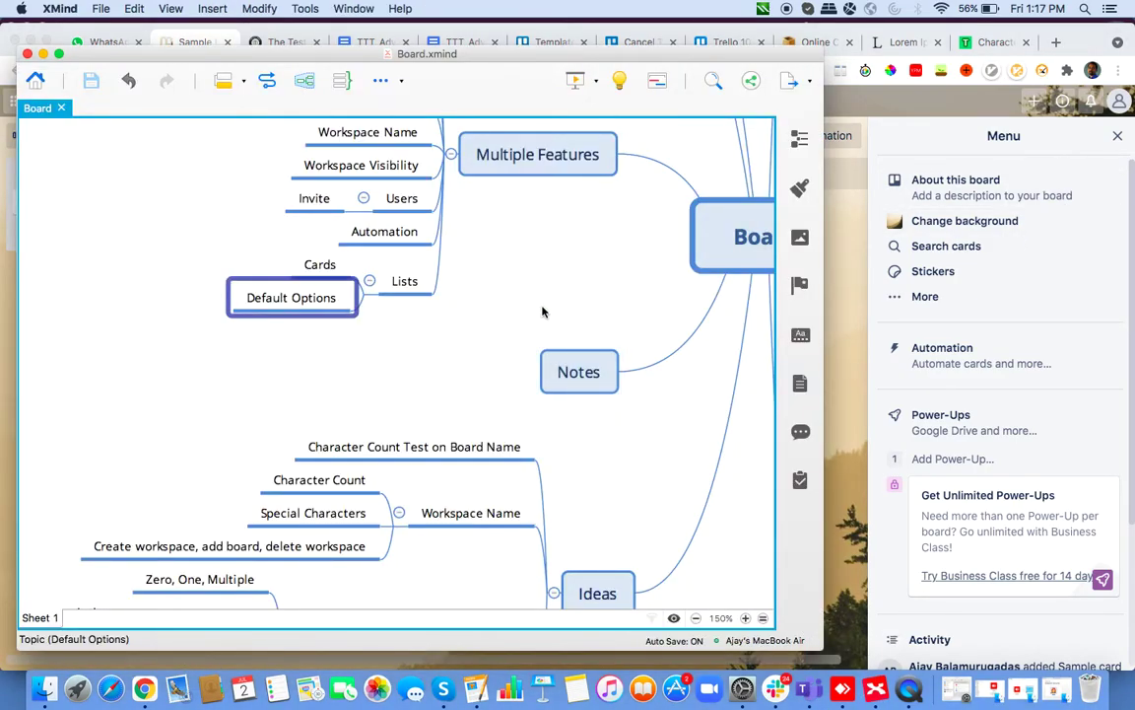
scroll(542, 310, up, 4)
click(410, 394)
key(Return)
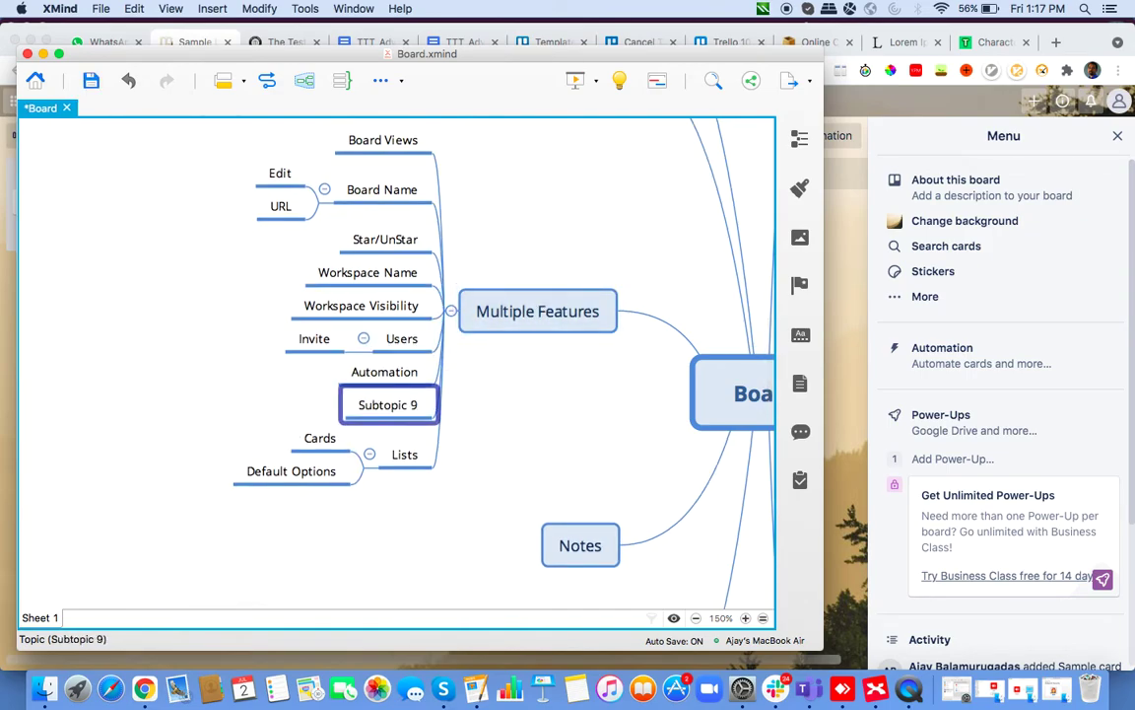
text(Show Menu)
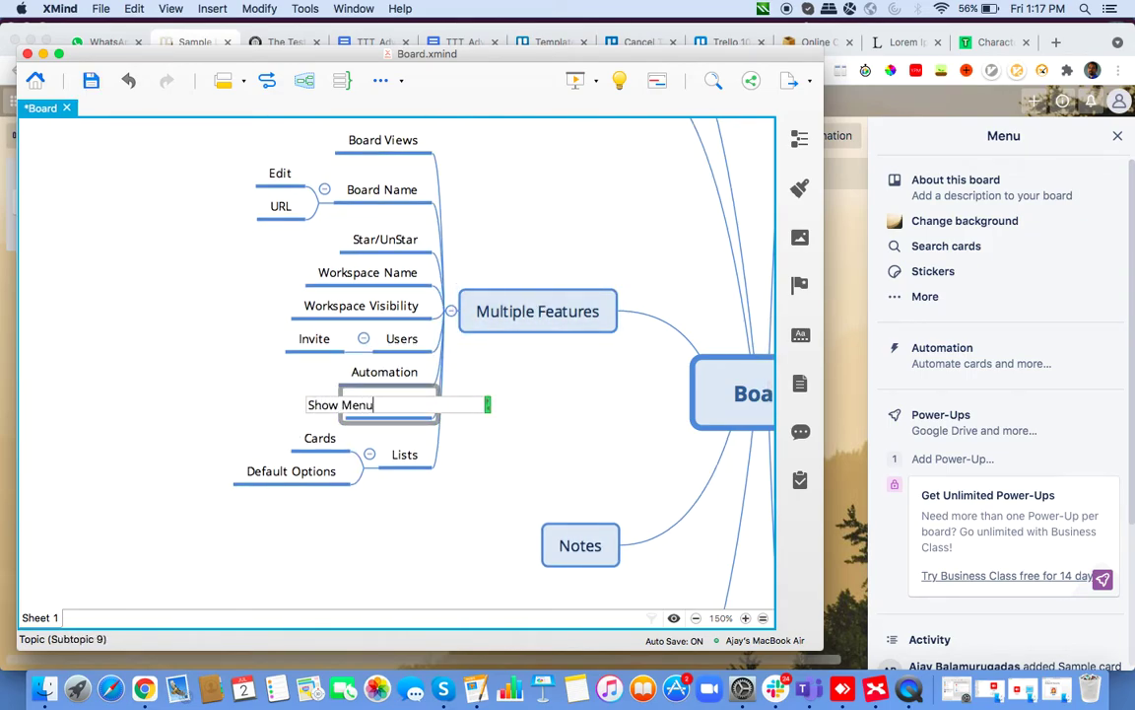
key(Return)
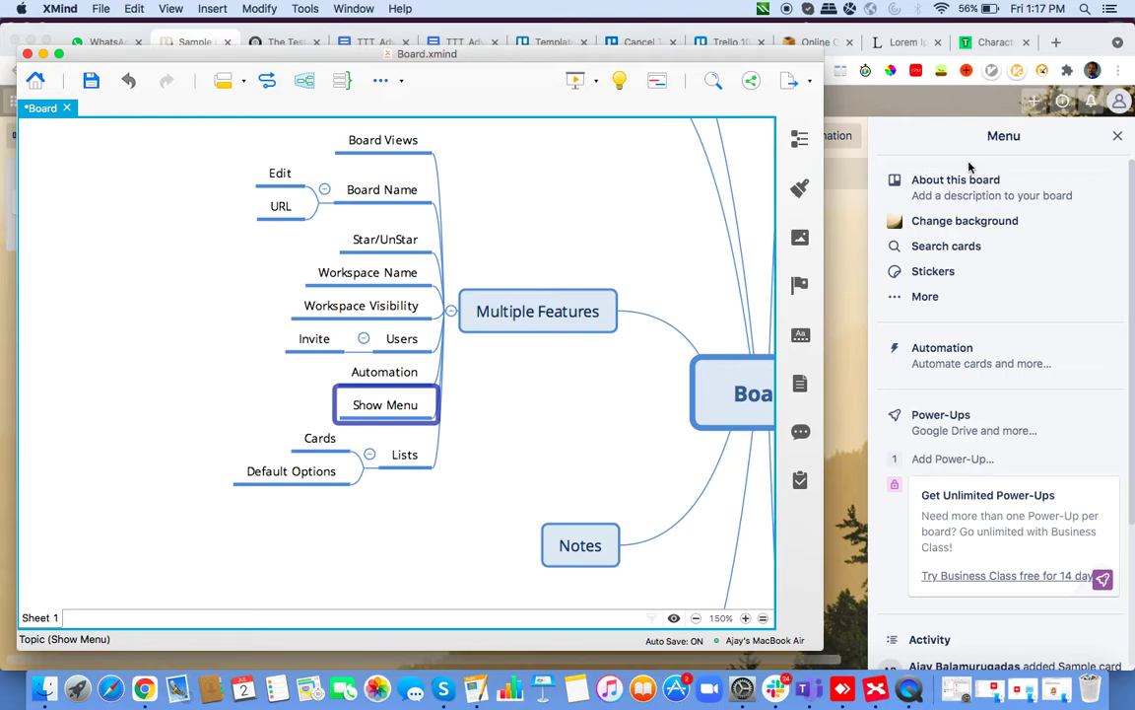
- Capture three screenshots of Trello's board menu, covering the top options, the Automation and Power-Ups part, and the Activity section
scroll(973, 381, down, 4)
scroll(974, 381, up, 4)
drag(783, 106, 1022, 341)
key(super+shift+4)
drag(872, 323, 1133, 617)
scroll(1132, 617, down, 5)
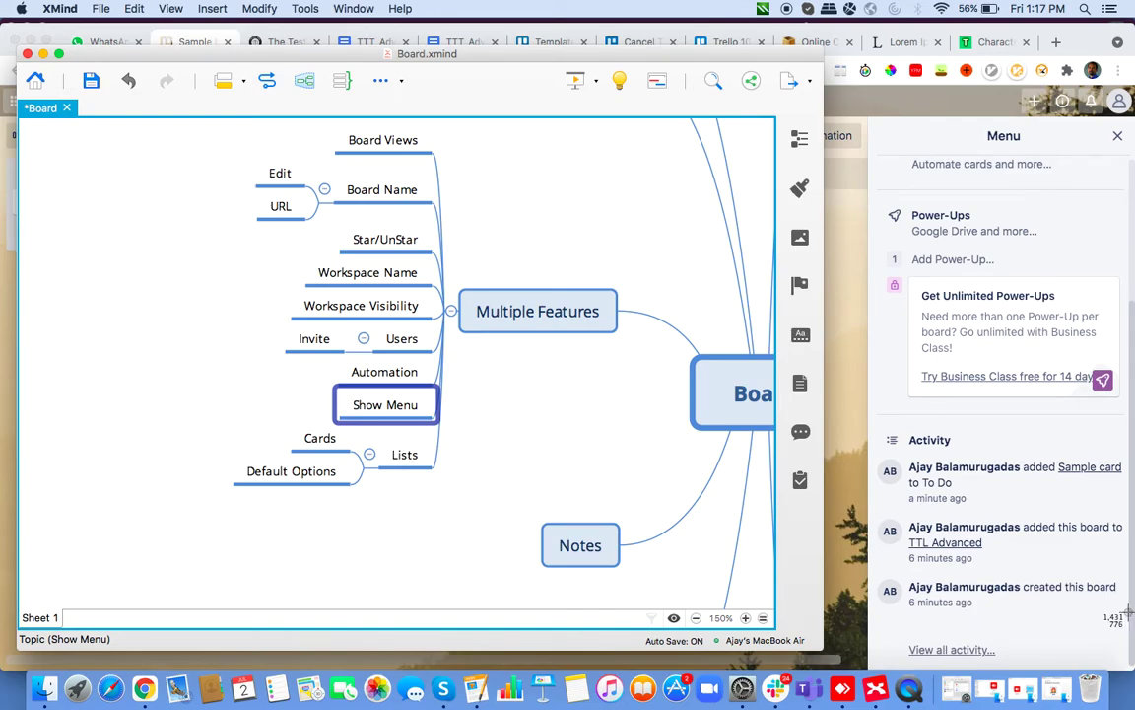
drag(872, 414, 1132, 665)
- Add four subtopics under the Show Menu topic in the mind map
key(Tab)
key(Return)
key(Return)
key(Return)
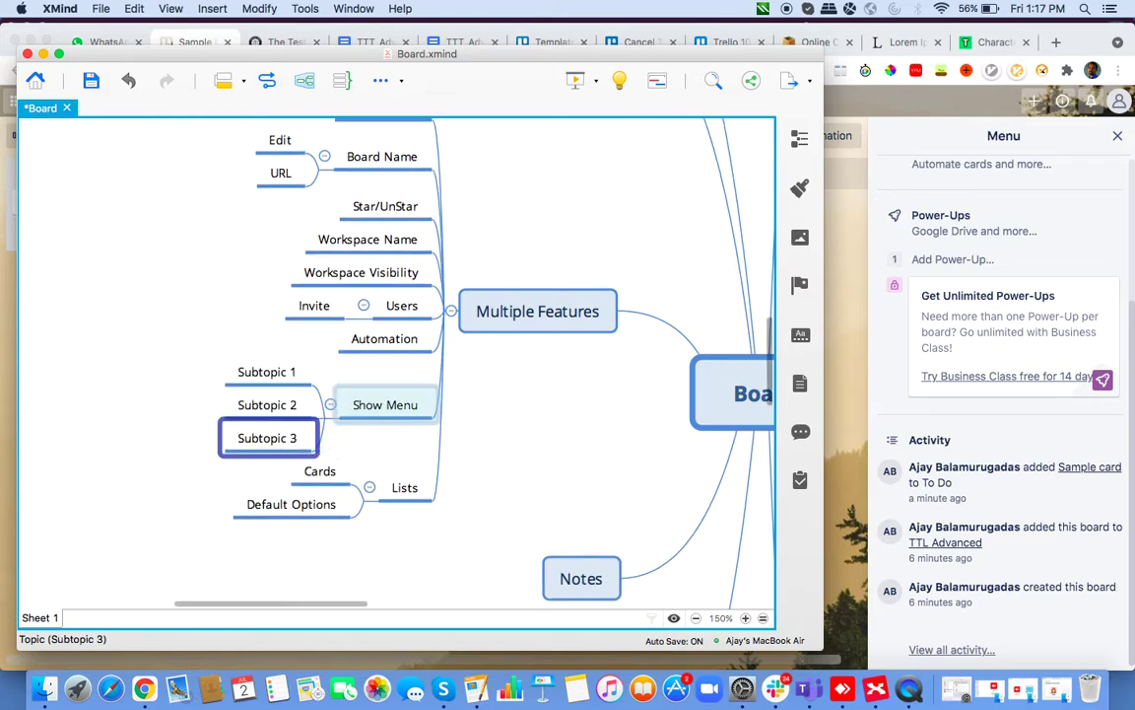
- Insert the desktop image "Screen Shot 2021-07-02 at 1.17.21 PM" into Subtopic 1 under Show Menu
click(256, 361)
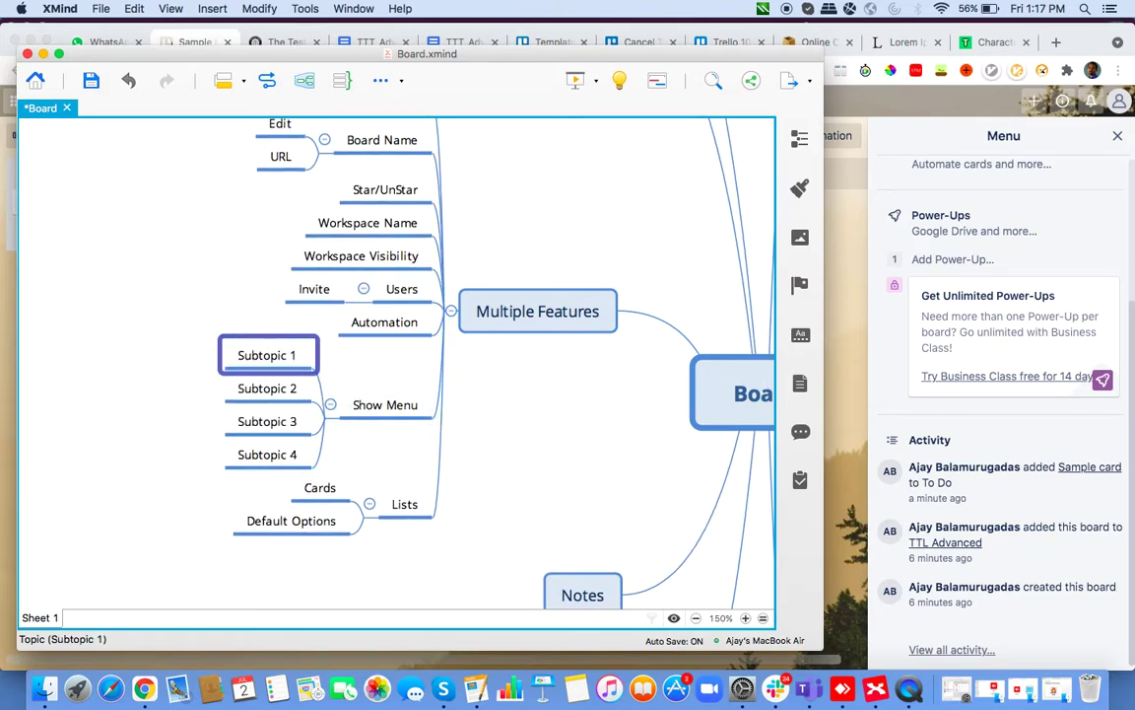
key(super+i)
scroll(505, 321, down, 3)
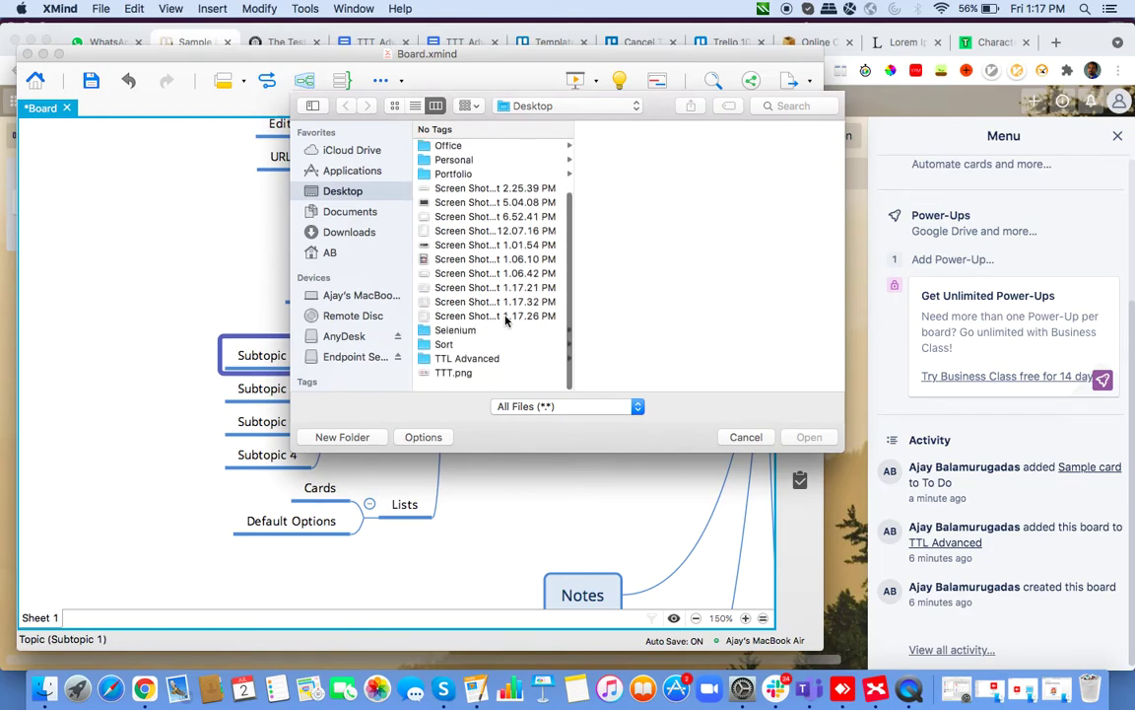
click(513, 329)
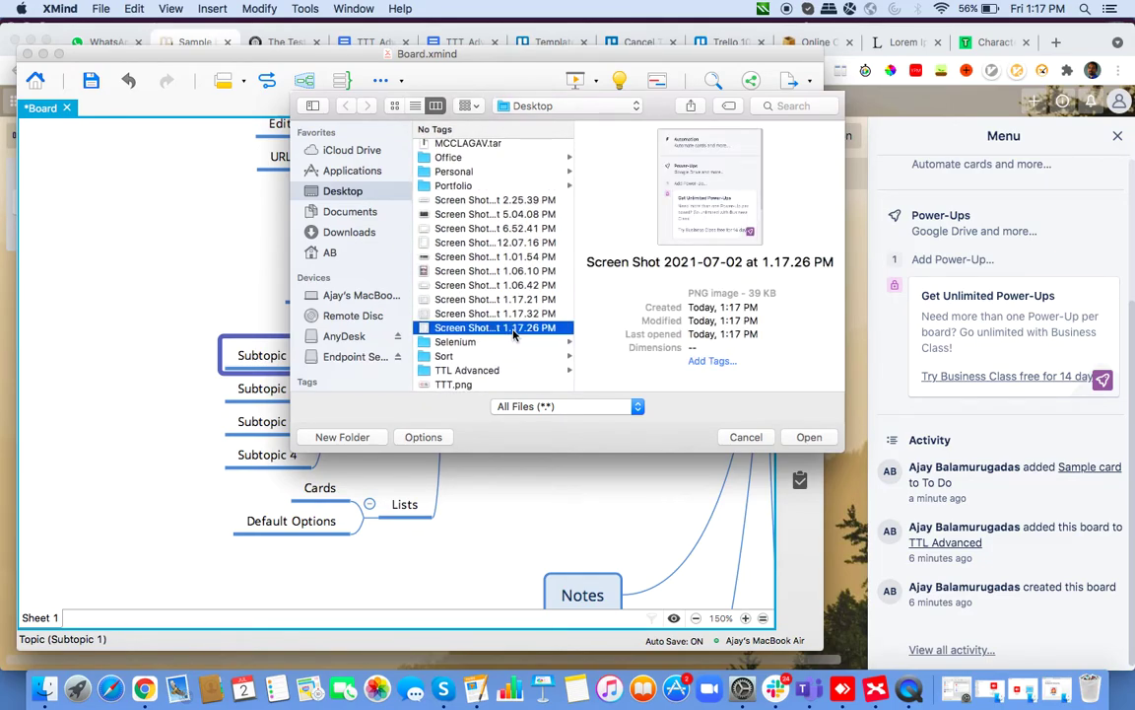
key(Up)
key(Up)
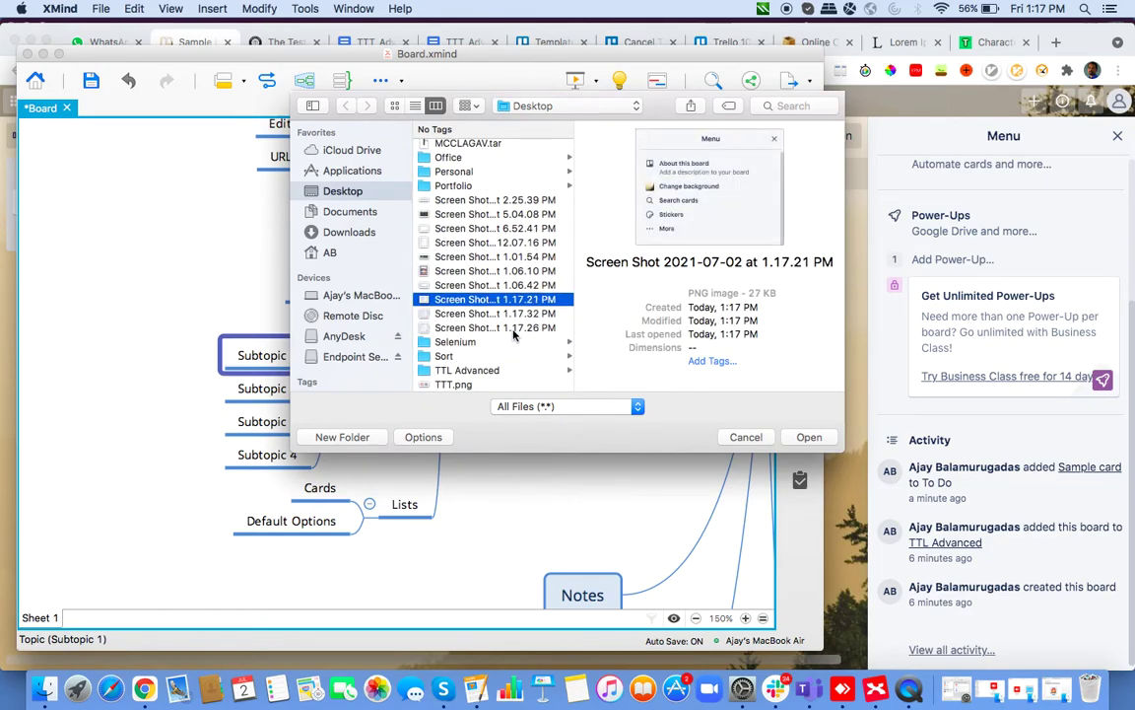
key(Return)
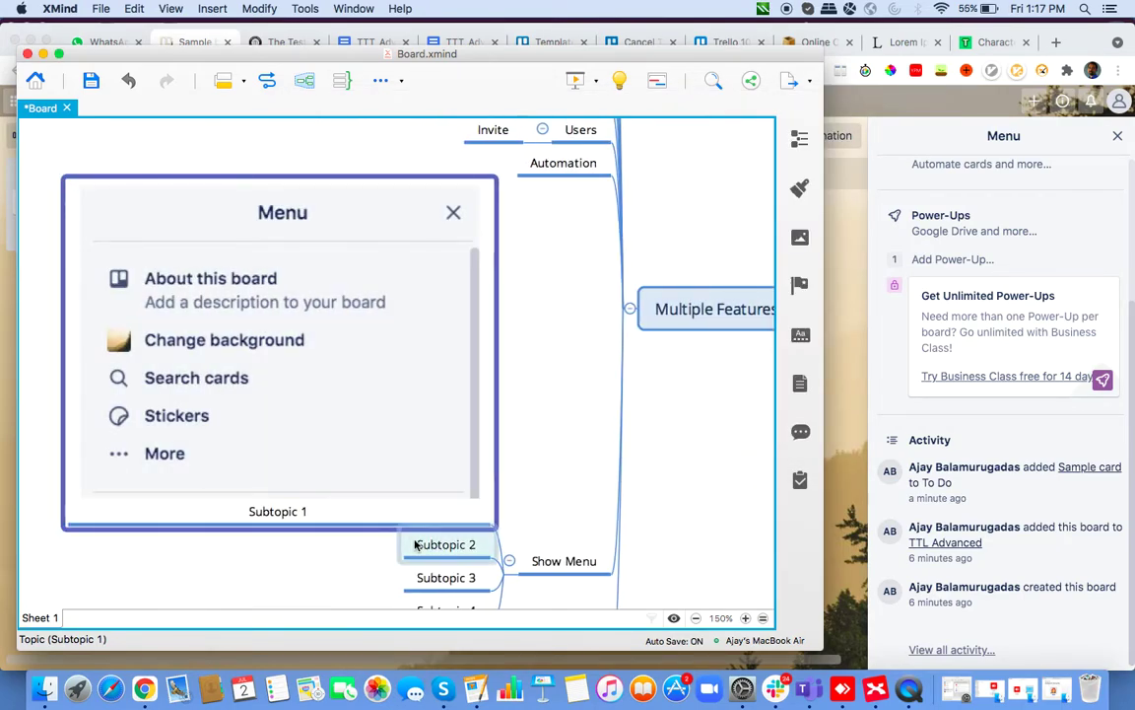
- Insert the desktop image "Screen Shot 2021-07-02 at 1.17.26 PM" into Subtopic 2 under Show Menu
click(431, 547)
key(super+i)
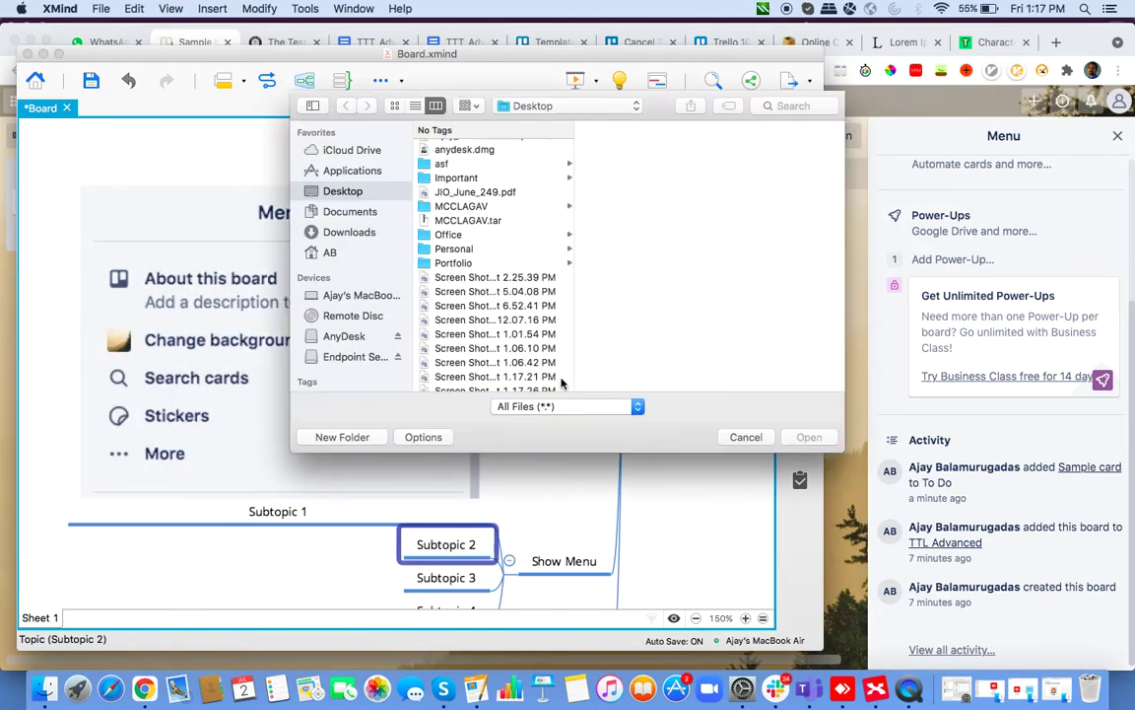
scroll(477, 309, down, 3)
click(527, 300)
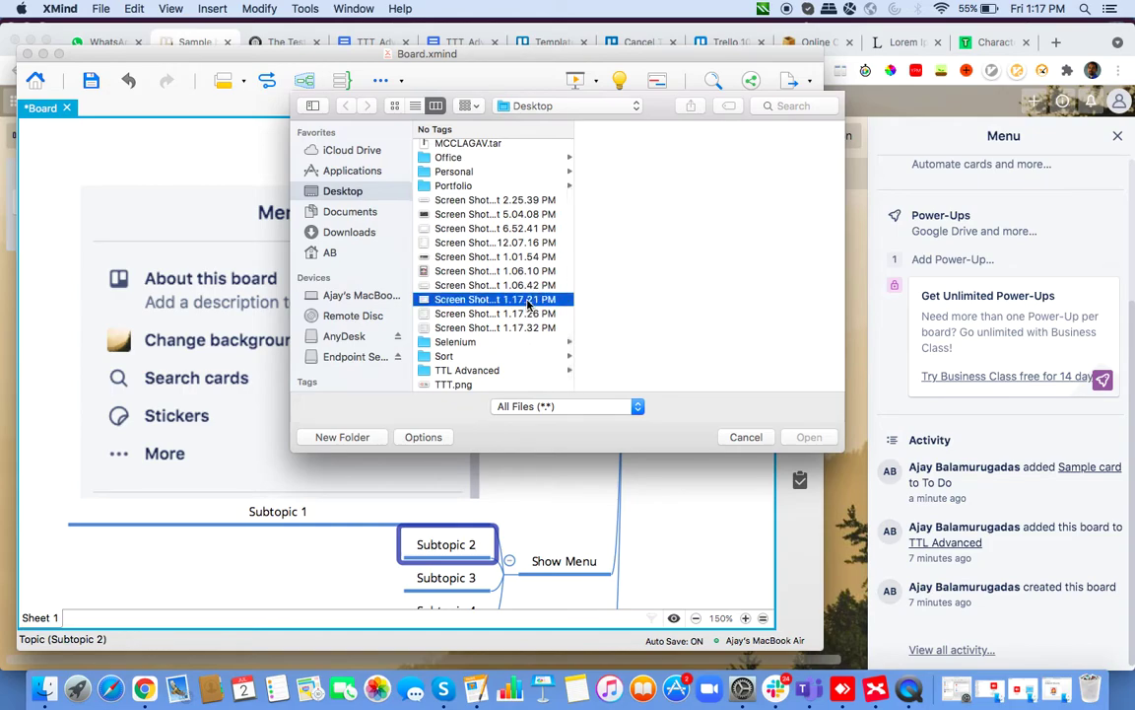
key(Down)
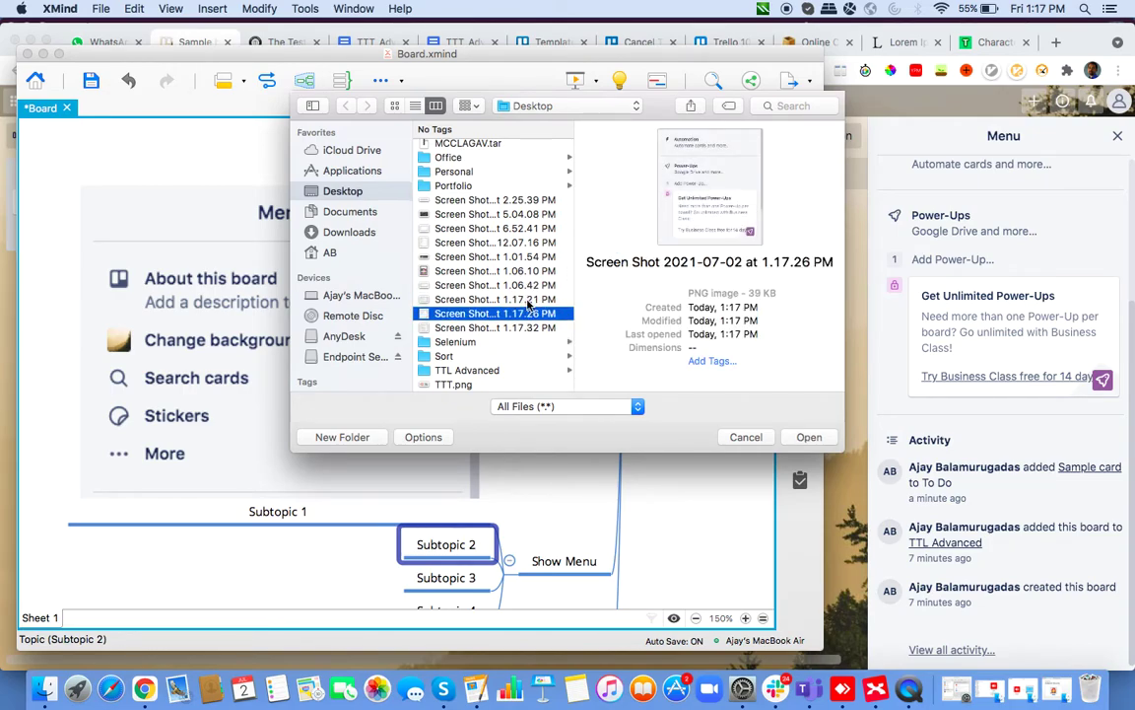
key(Return)
- Try inserting the desktop image "Screen Shot 2021-07-02 at 1.17.26 PM" into Subtopic 3 under Show Menu and undo the insertion
scroll(527, 304, down, 5)
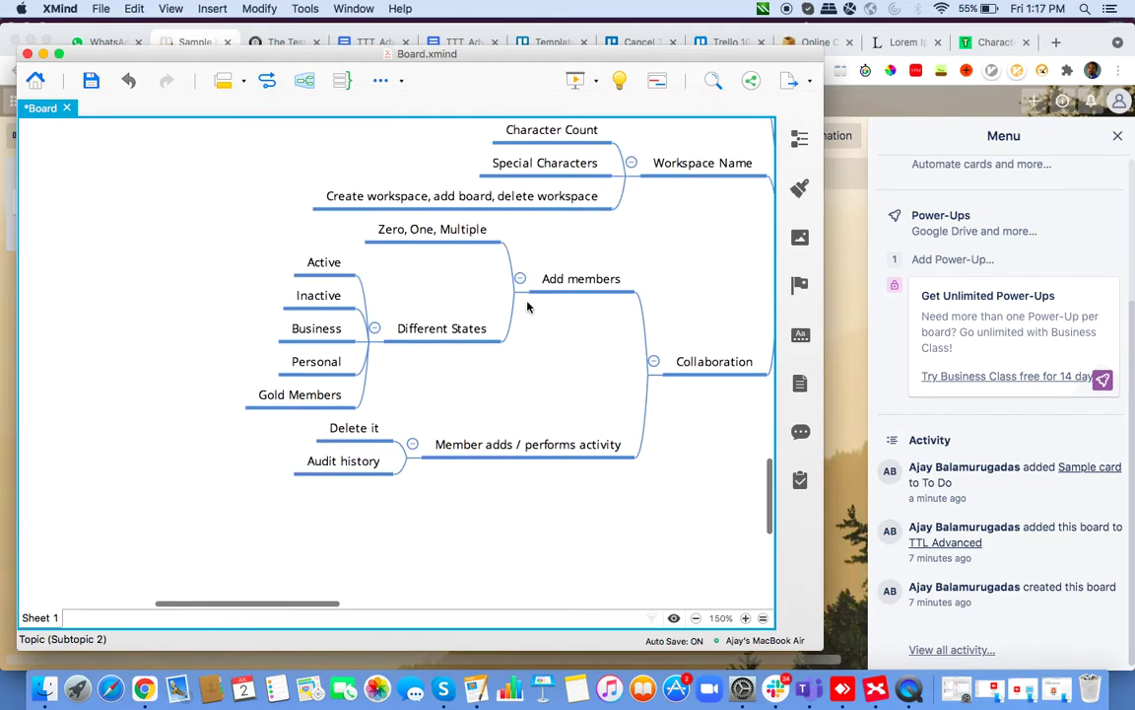
click(527, 304)
scroll(528, 307, down, 2)
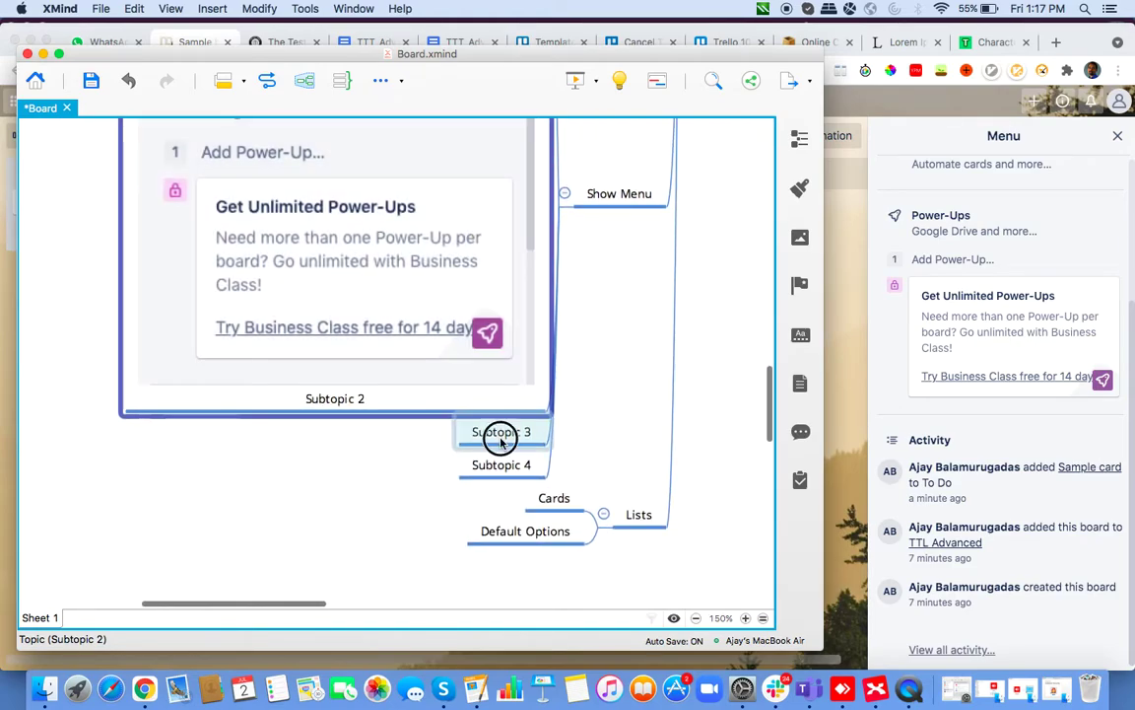
click(501, 432)
key(super+i)
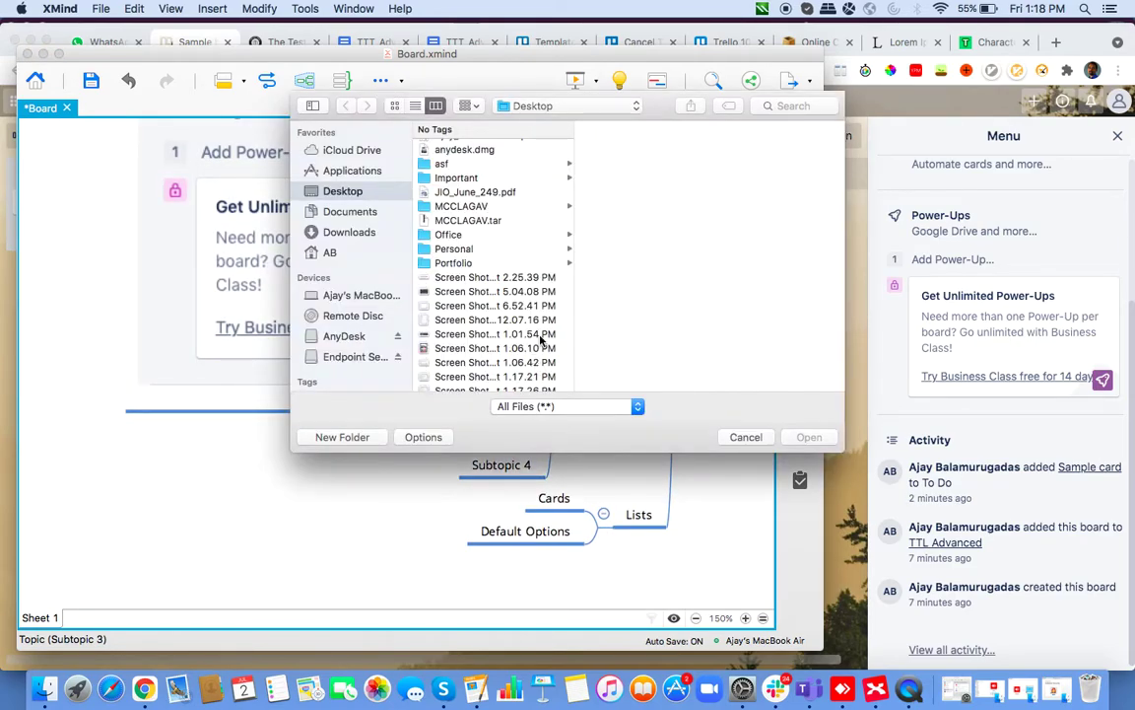
scroll(532, 315, down, 3)
click(524, 313)
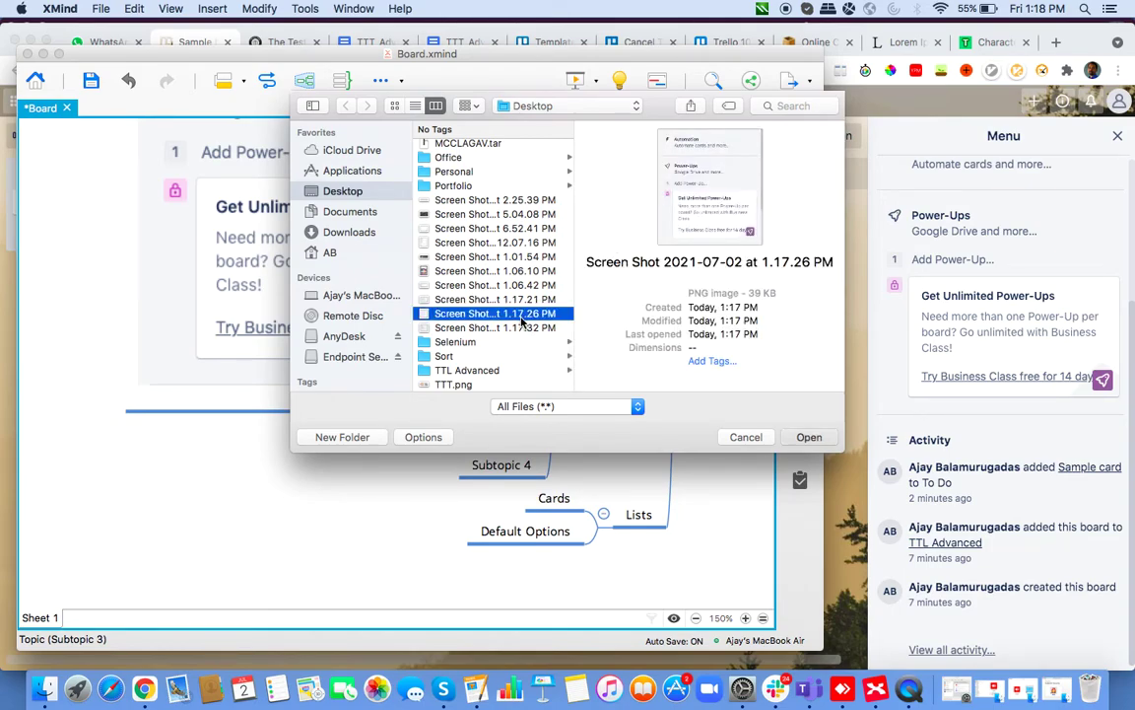
key(Return)
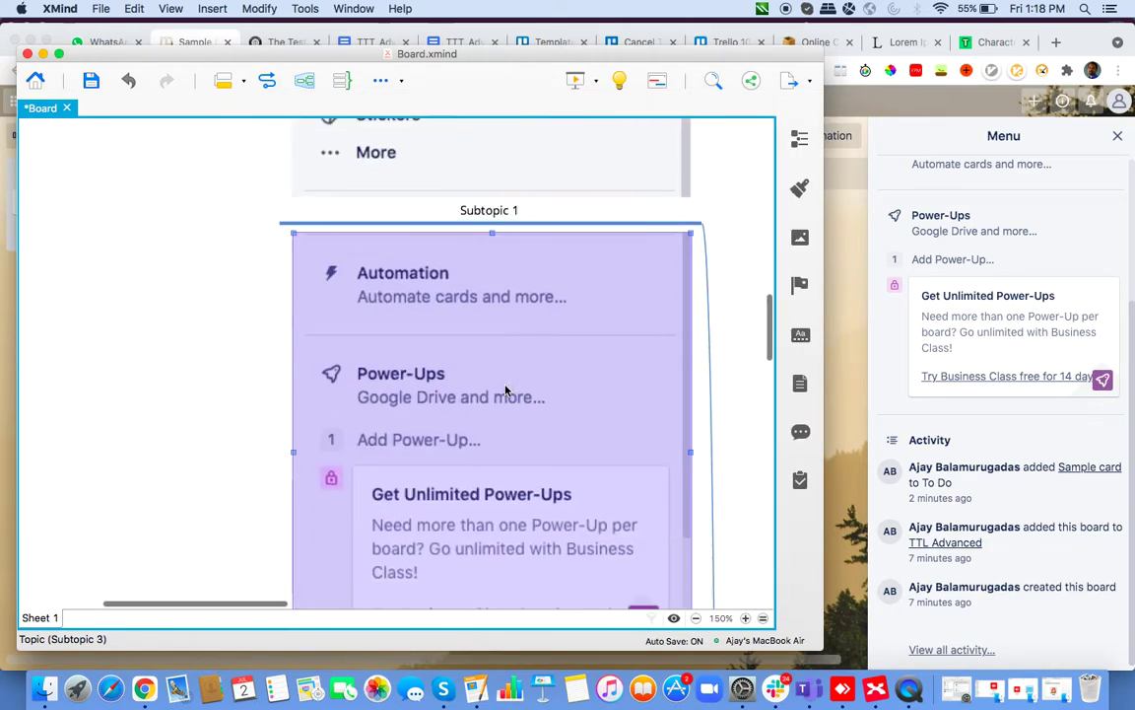
click(489, 384)
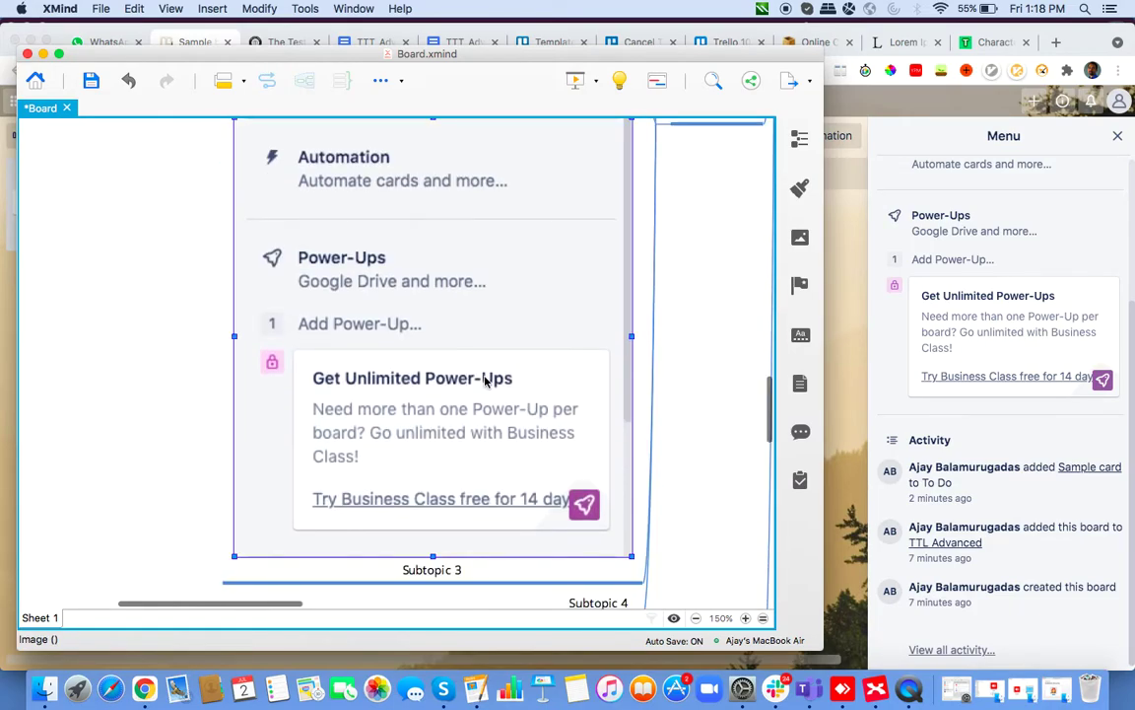
key(super+z)
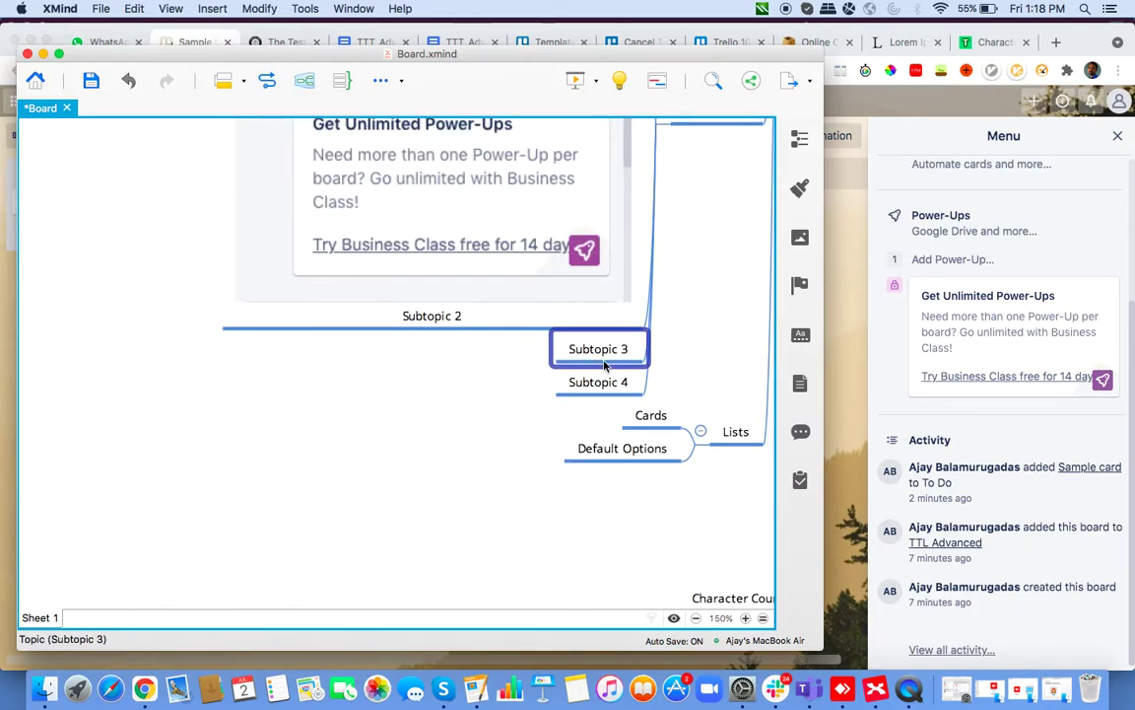
- Insert the desktop screenshot taken at 1.17.32 PM, showing the Activity section, into Subtopic 3 under Show Menu
key(super+i)
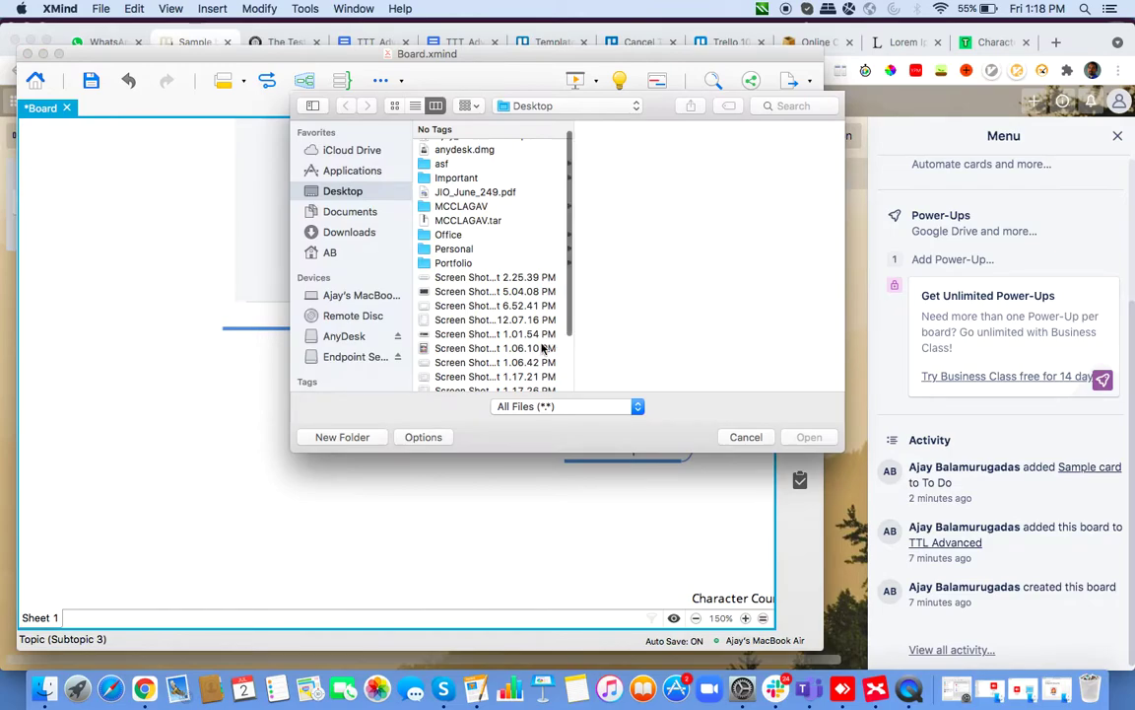
scroll(541, 348, down, 3)
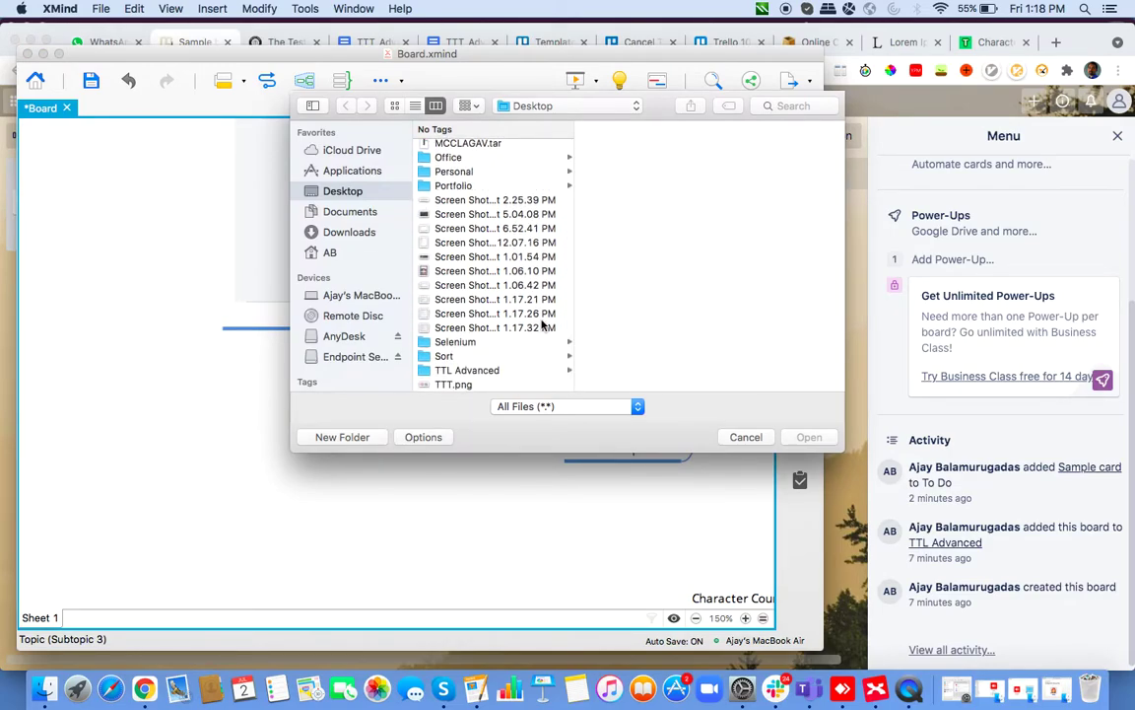
click(537, 298)
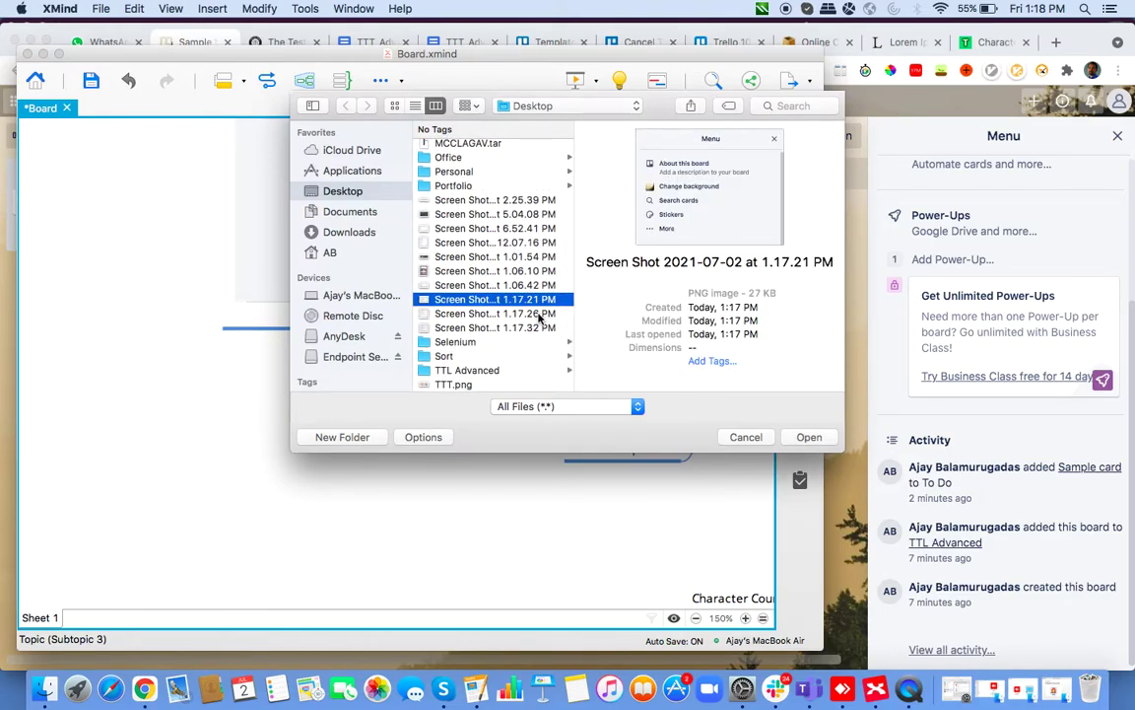
click(539, 314)
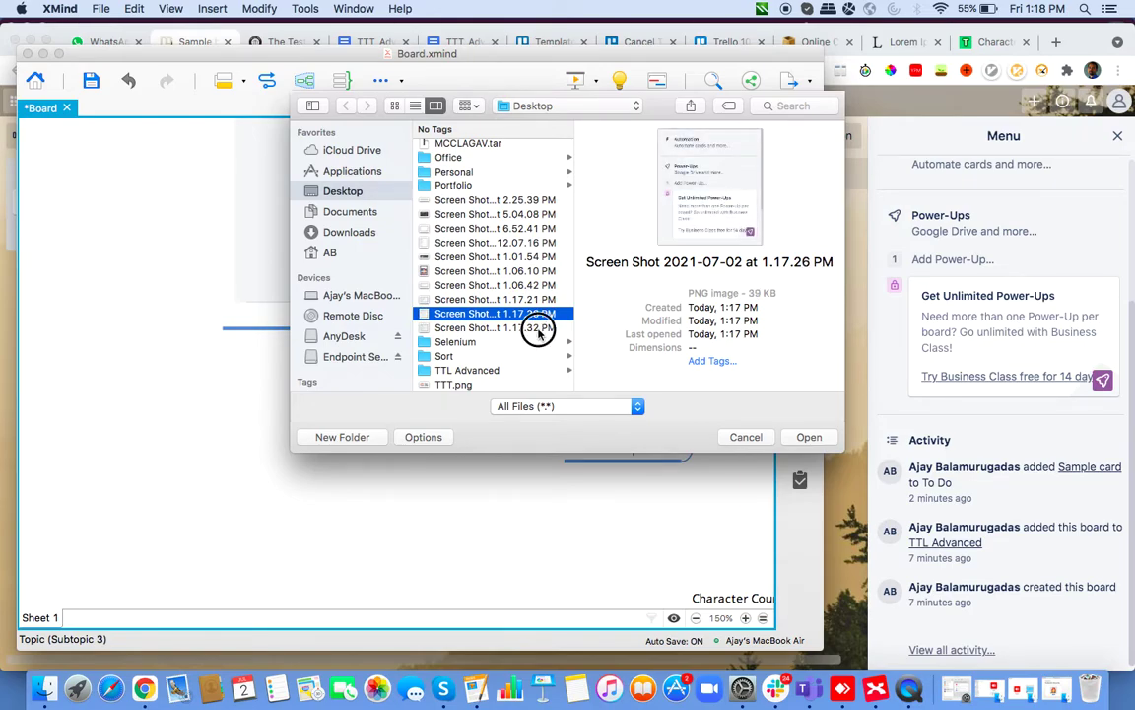
click(539, 329)
double_click(539, 333)
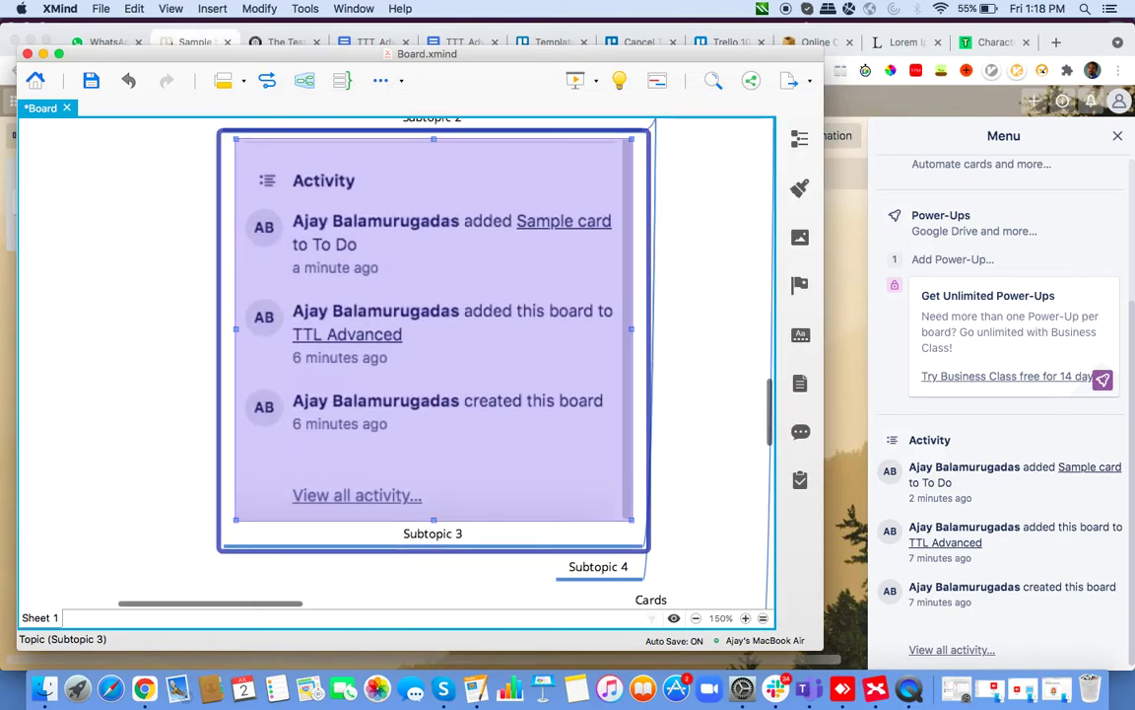
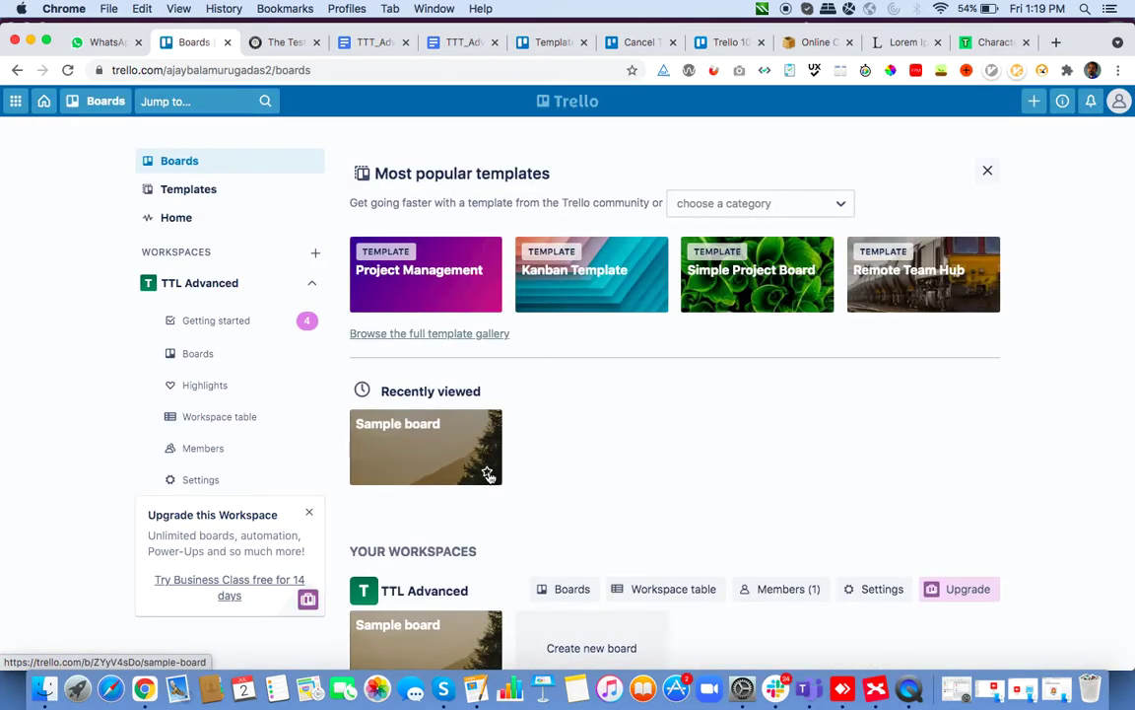
- Review the Settings, Boards and Members pages of the TTL Advanced workspace
scroll(489, 476, down, 3)
click(884, 471)
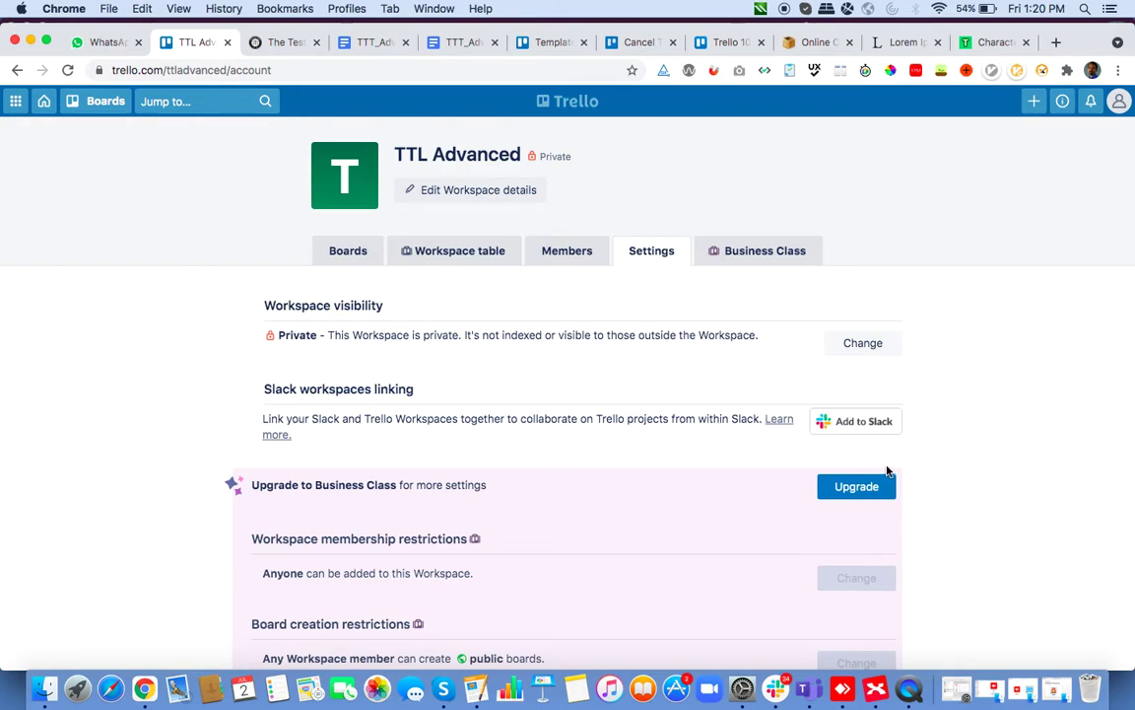
click(343, 256)
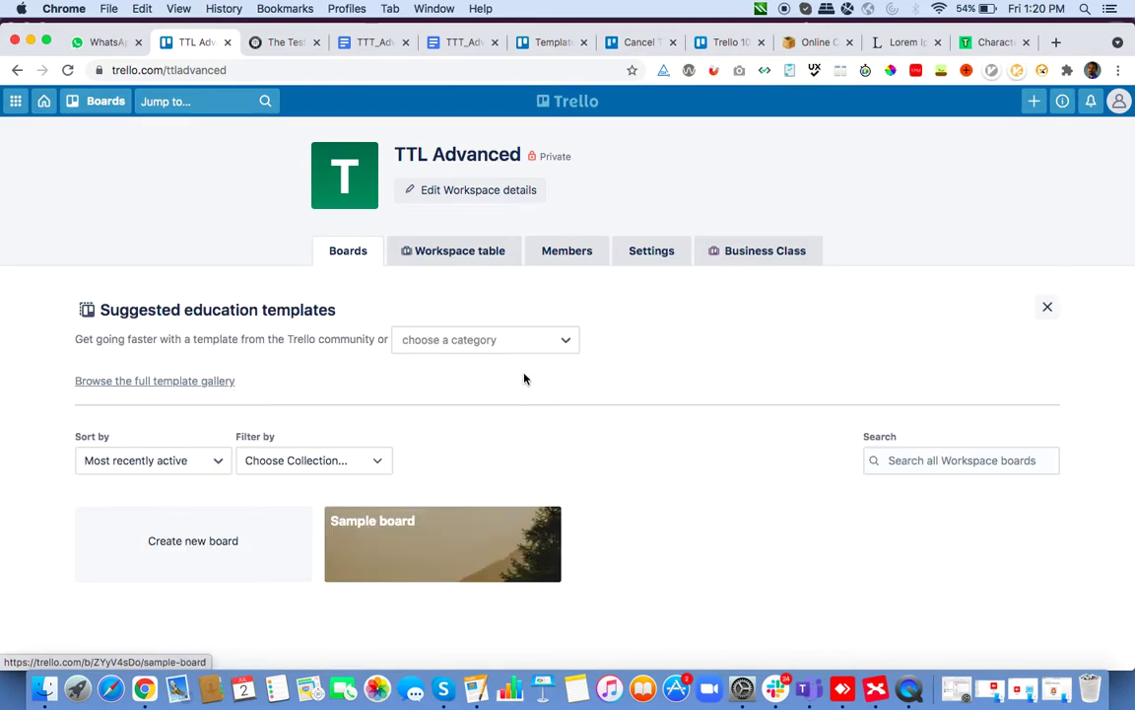
scroll(552, 451, down, 2)
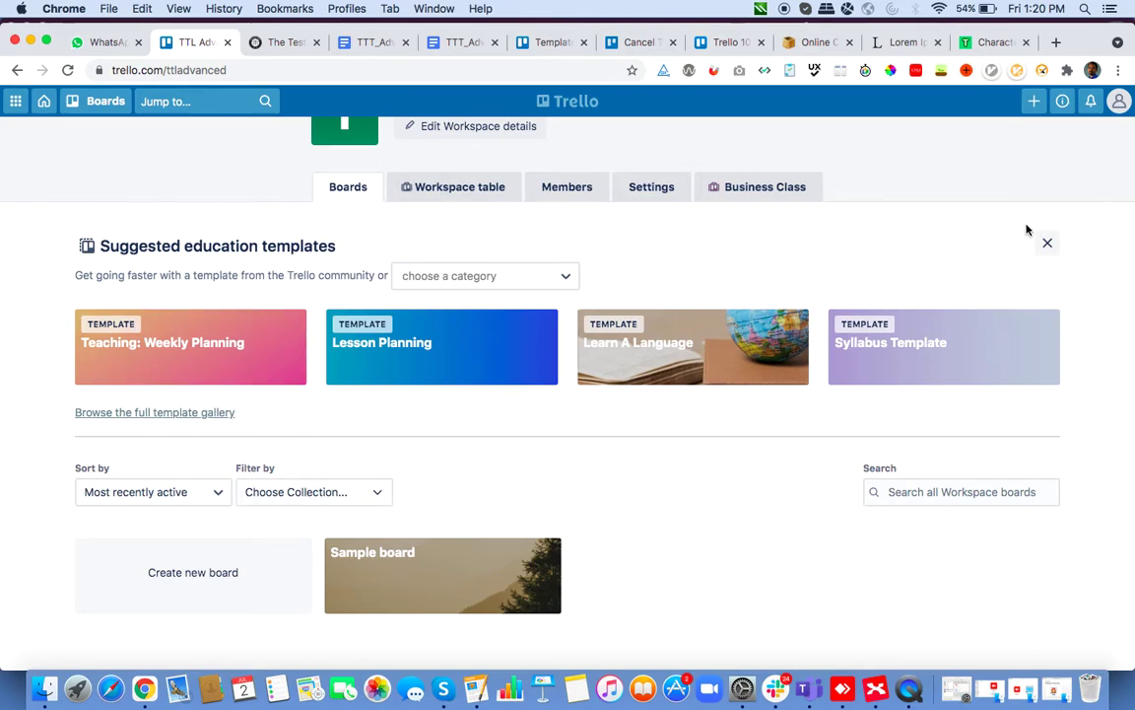
click(566, 188)
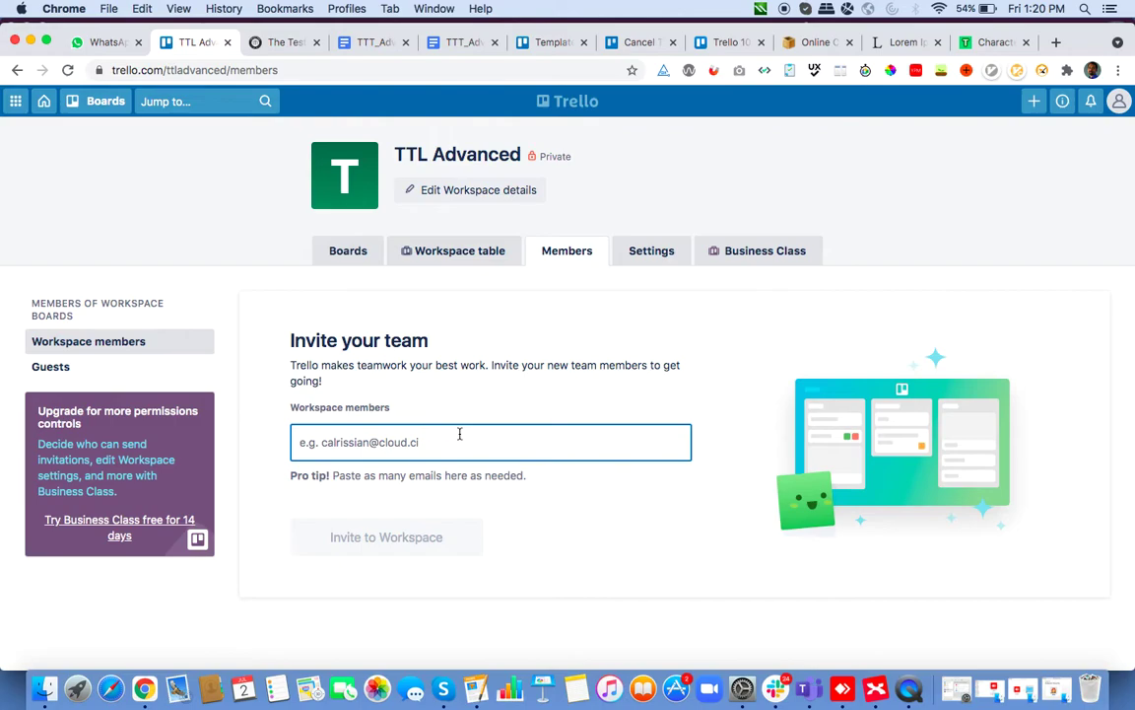
- Open Sample board from the boards list and view the "About this board" section of its menu
click(98, 105)
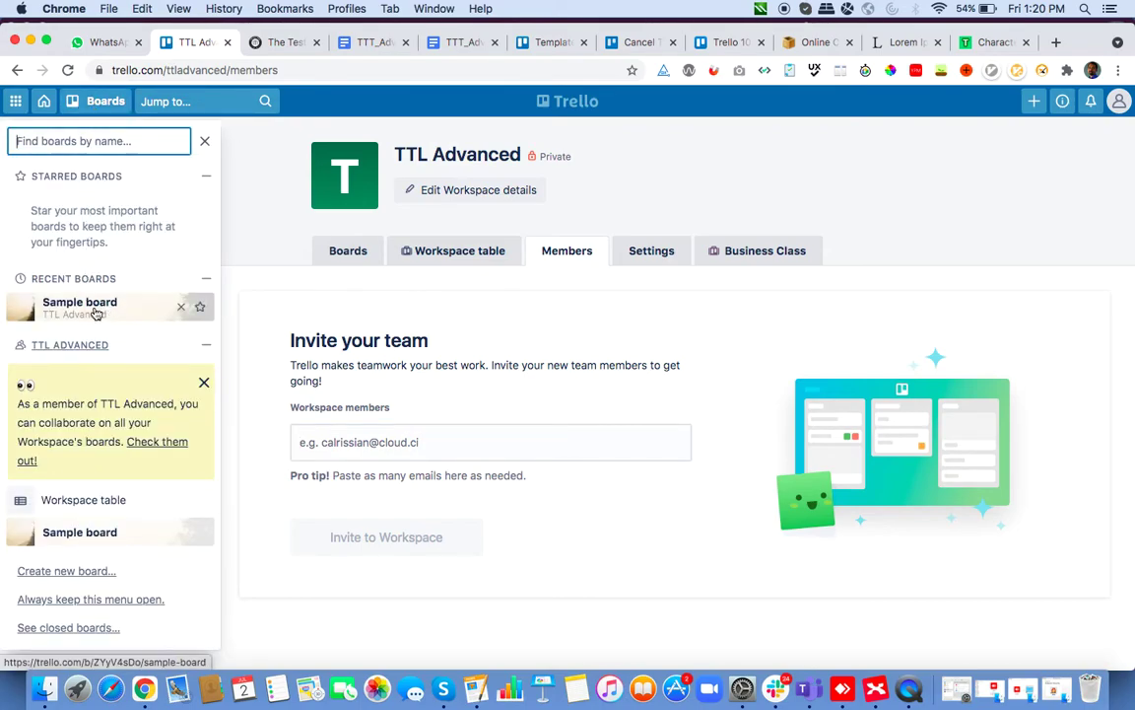
click(85, 533)
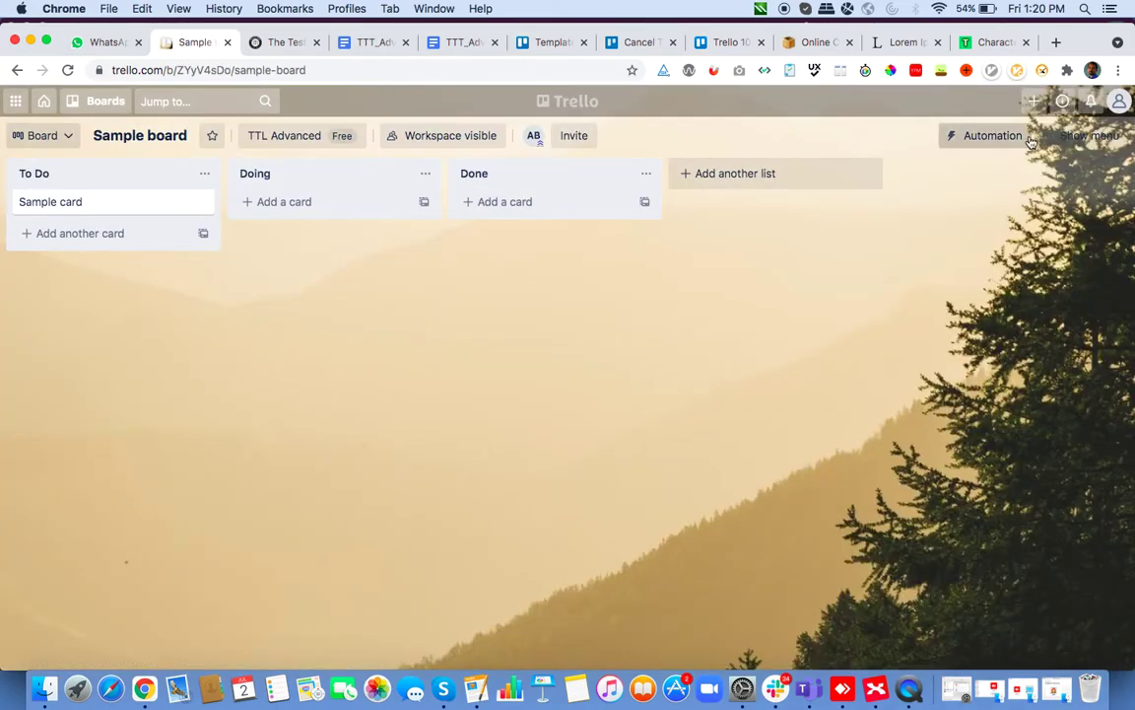
click(1084, 138)
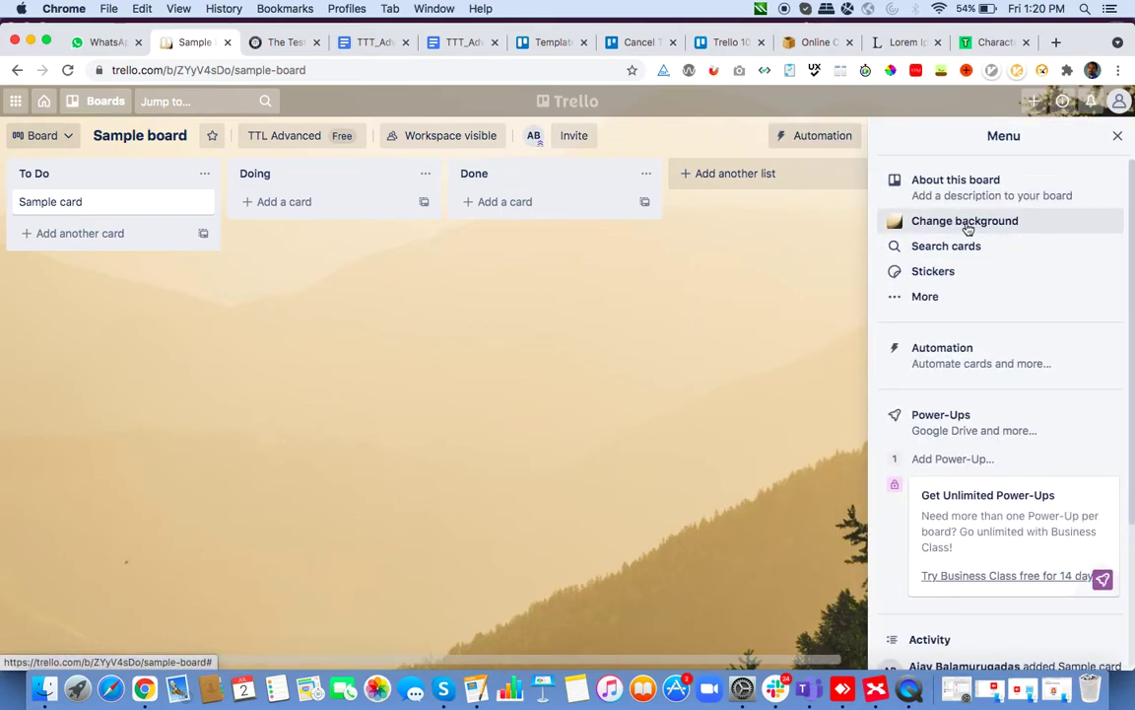
click(968, 185)
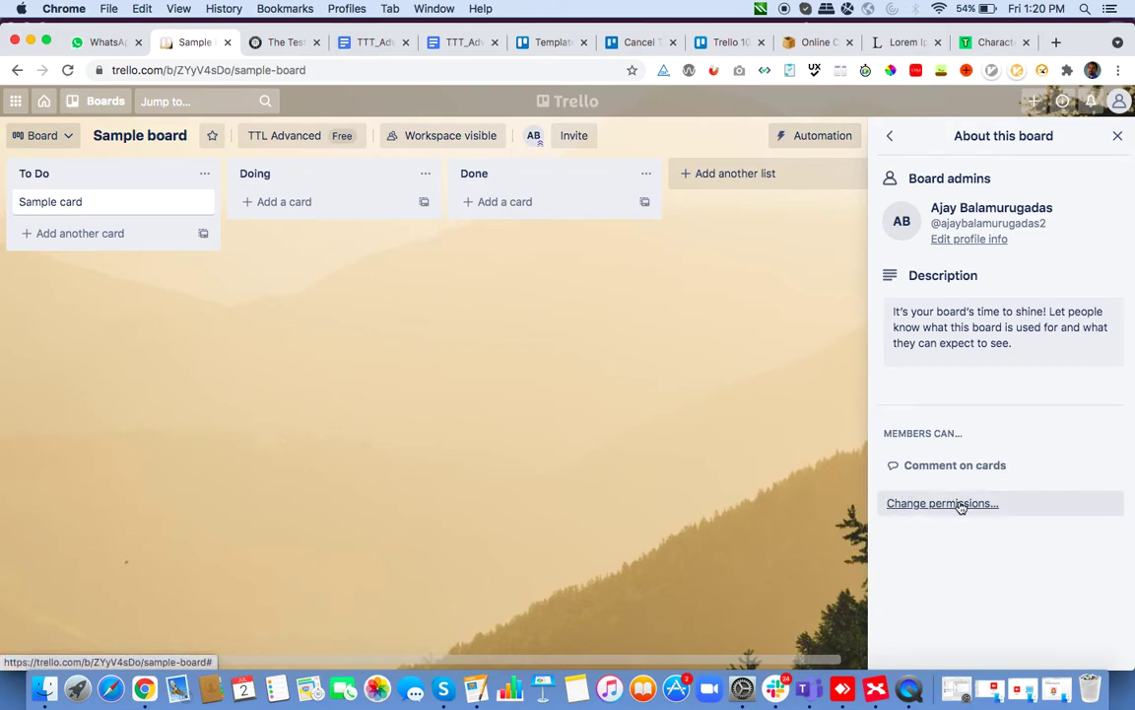
- Switch to XMind and add a "Permissions" topic after Different States under Add members, with an "Admins" subtopic
key(super+Tab)
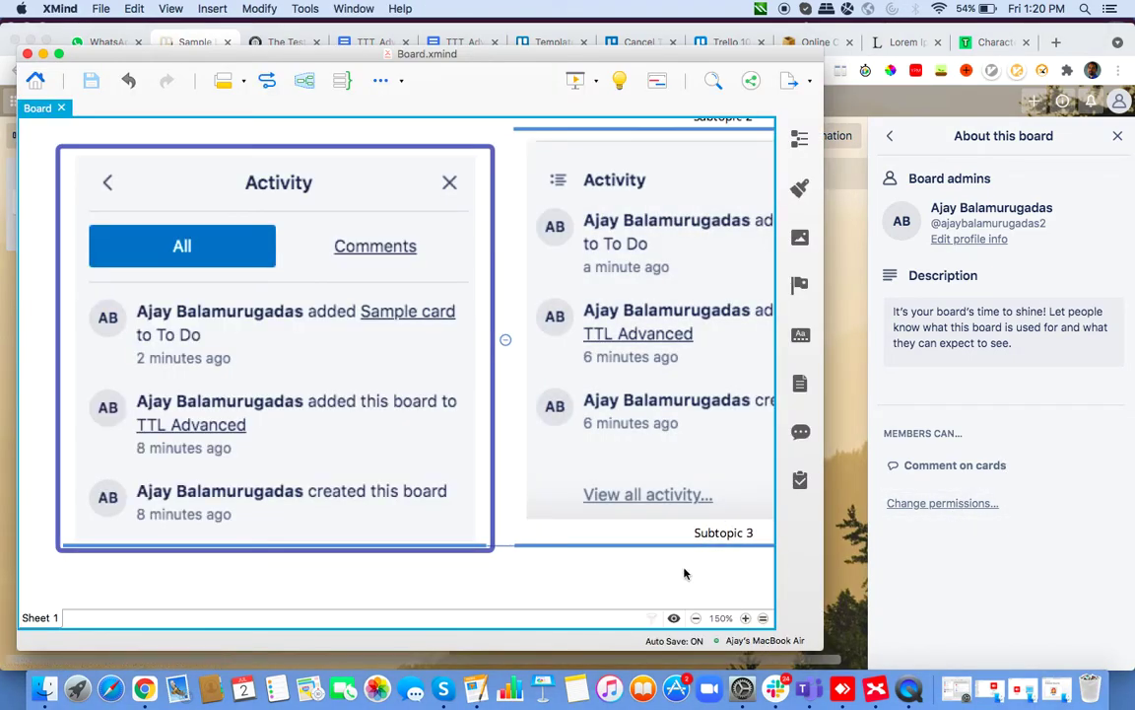
scroll(635, 545, down, 15)
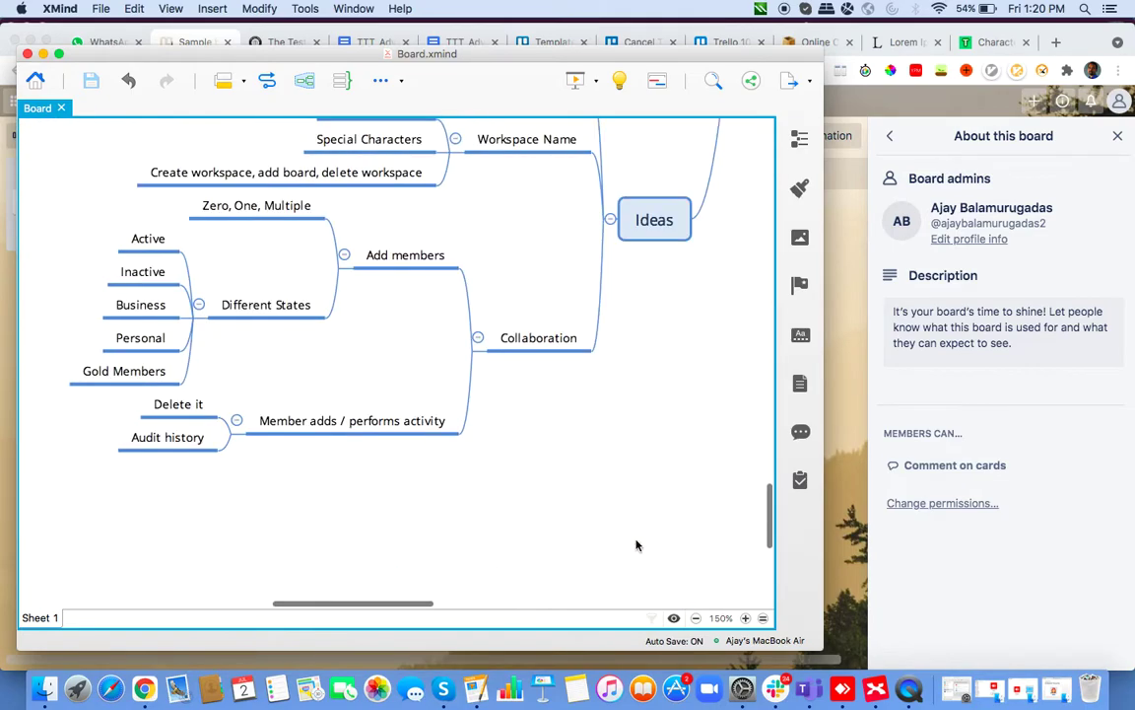
scroll(636, 546, up, 2)
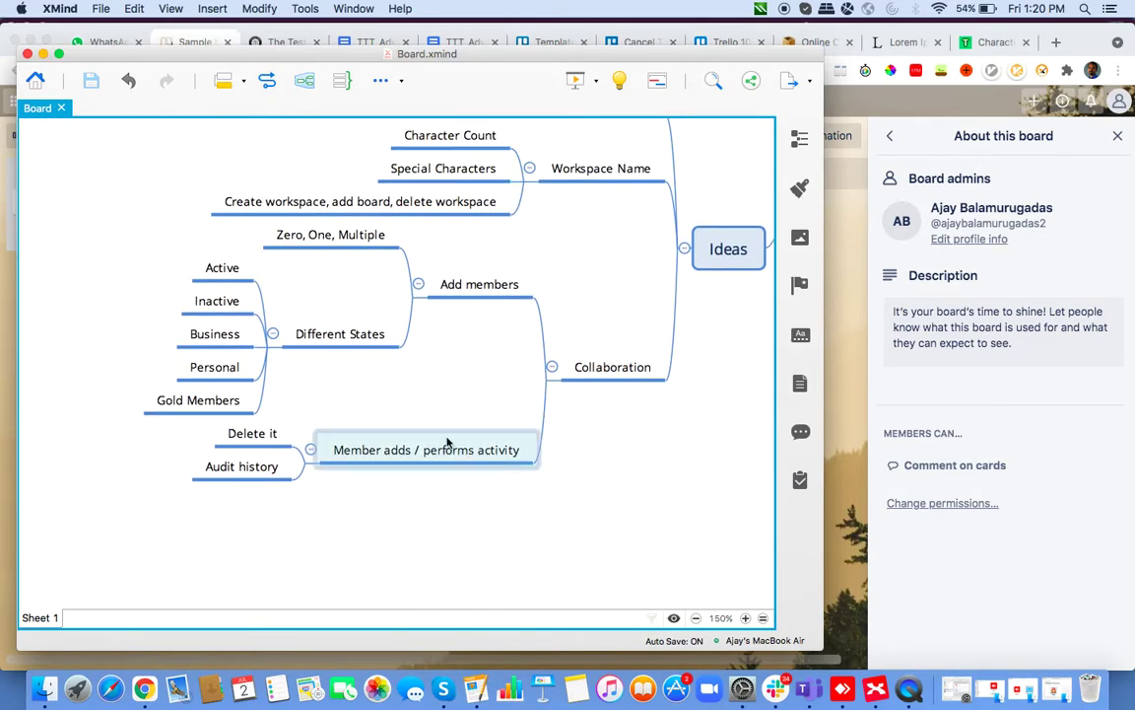
click(350, 335)
key(Return)
text(Per)
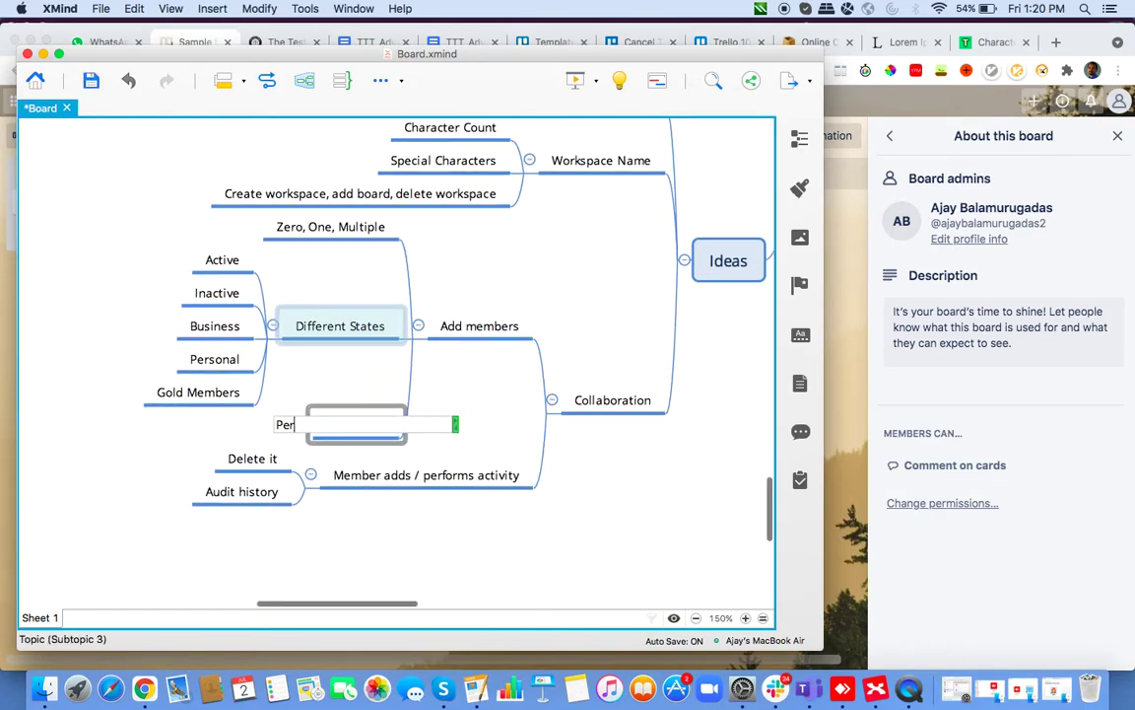
text(missions)
key(Return)
key(Tab)
text(Admins)
key(Return)
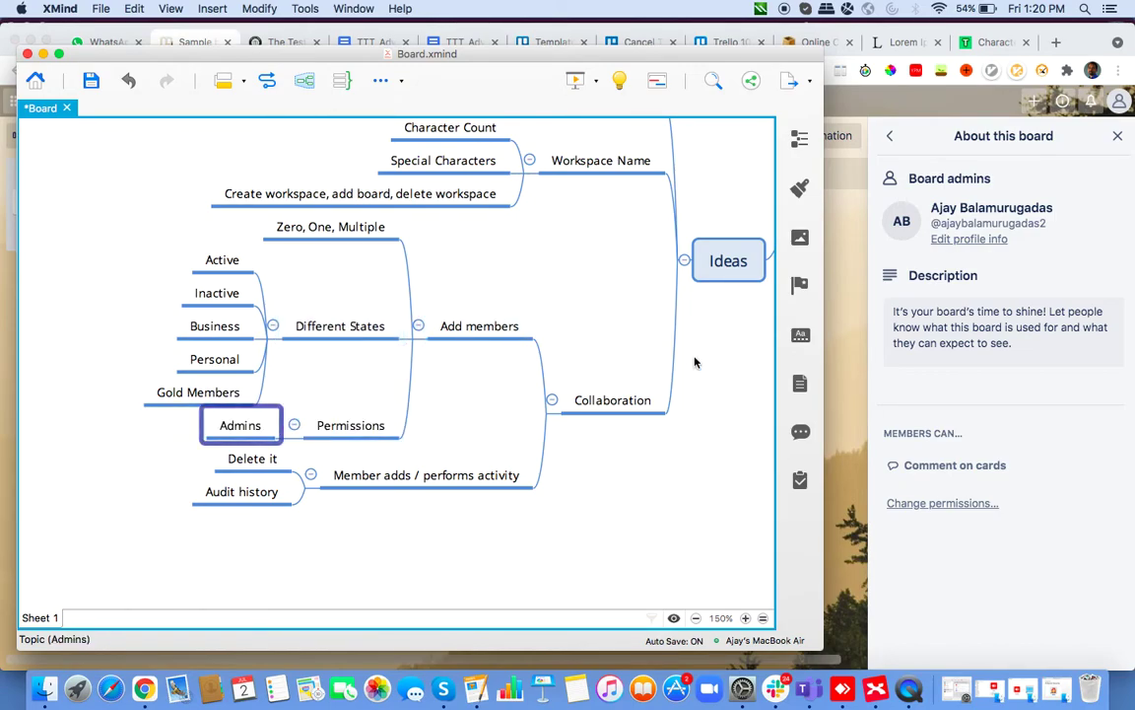
- Switch to Trello, examine Sample board's add/remove permission options without changing them, and return to the main board menu
click(934, 504)
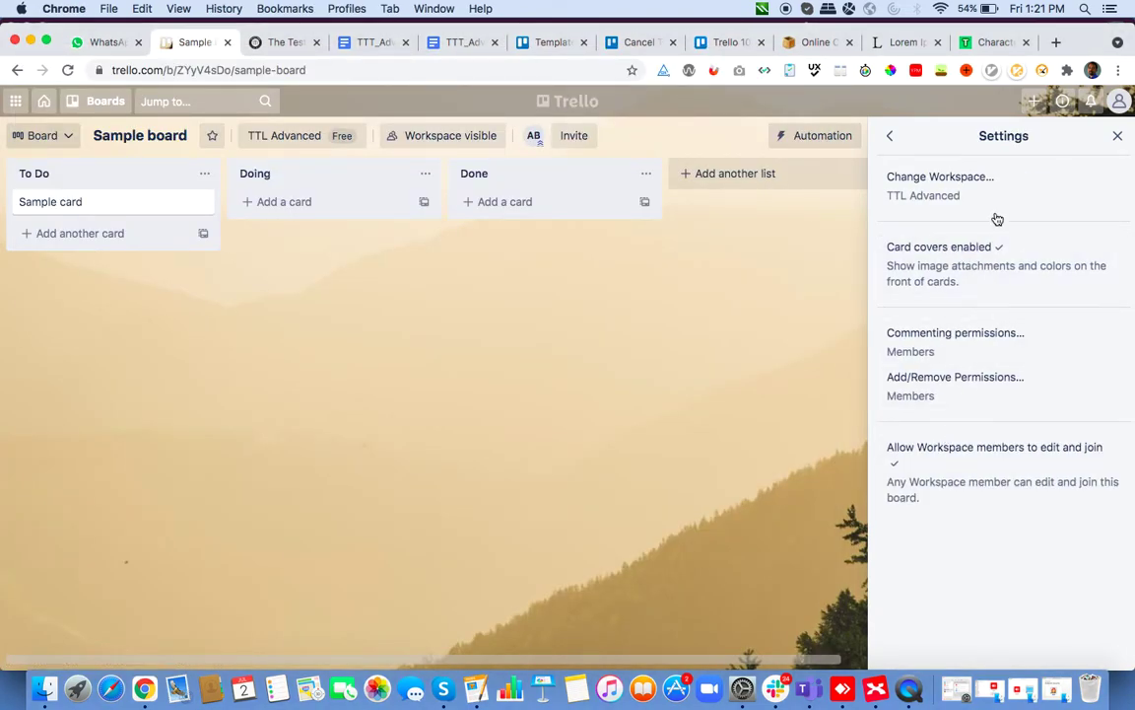
click(944, 390)
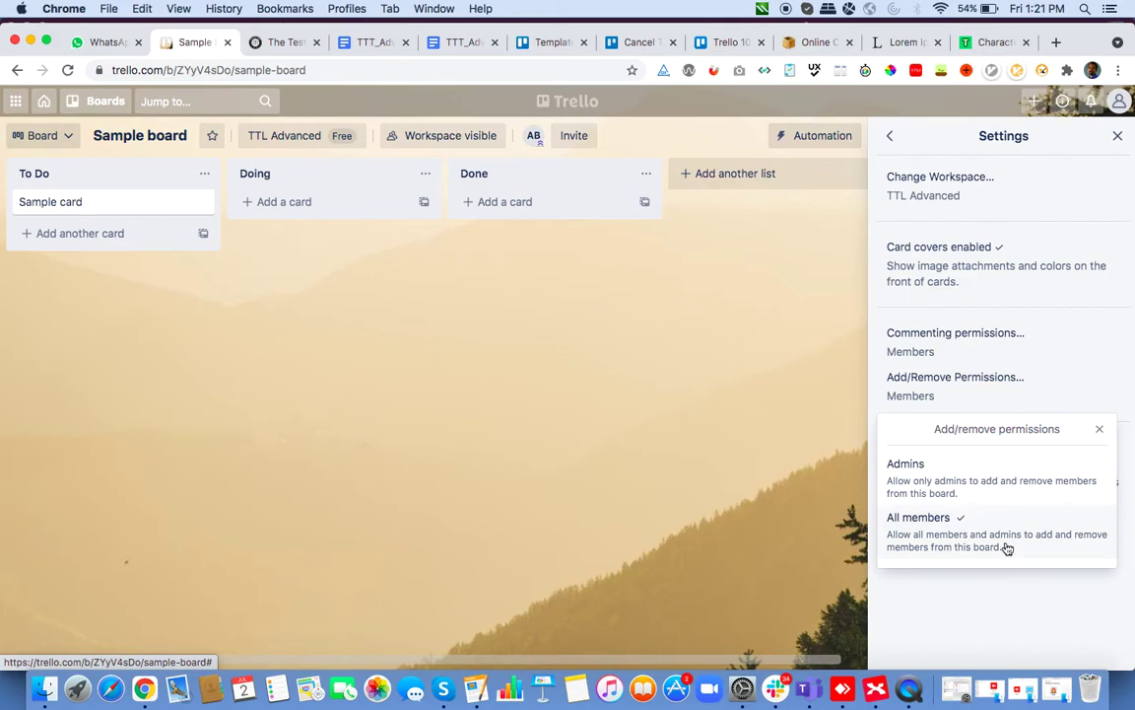
click(1000, 609)
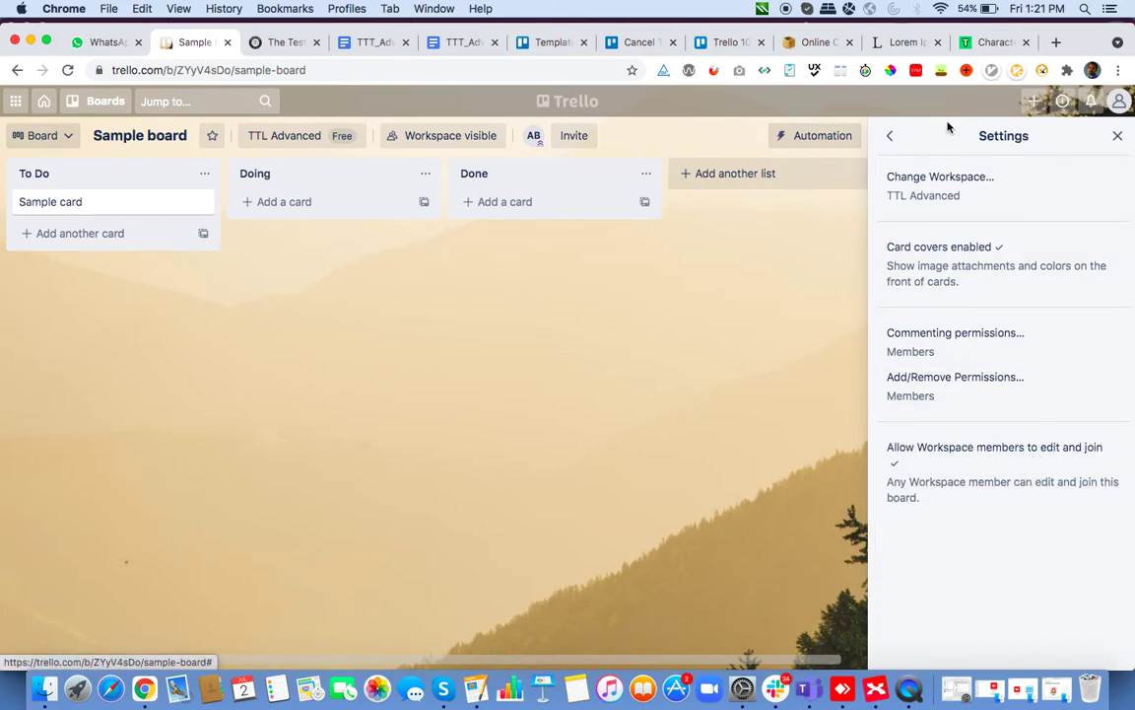
click(890, 136)
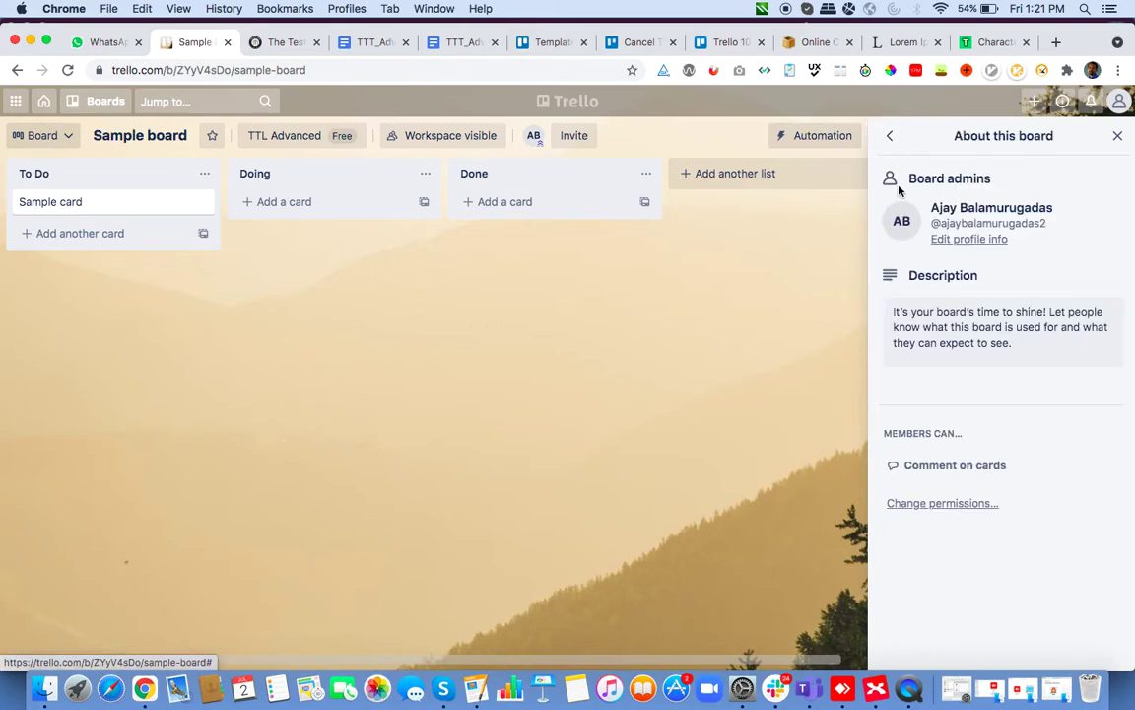
click(890, 136)
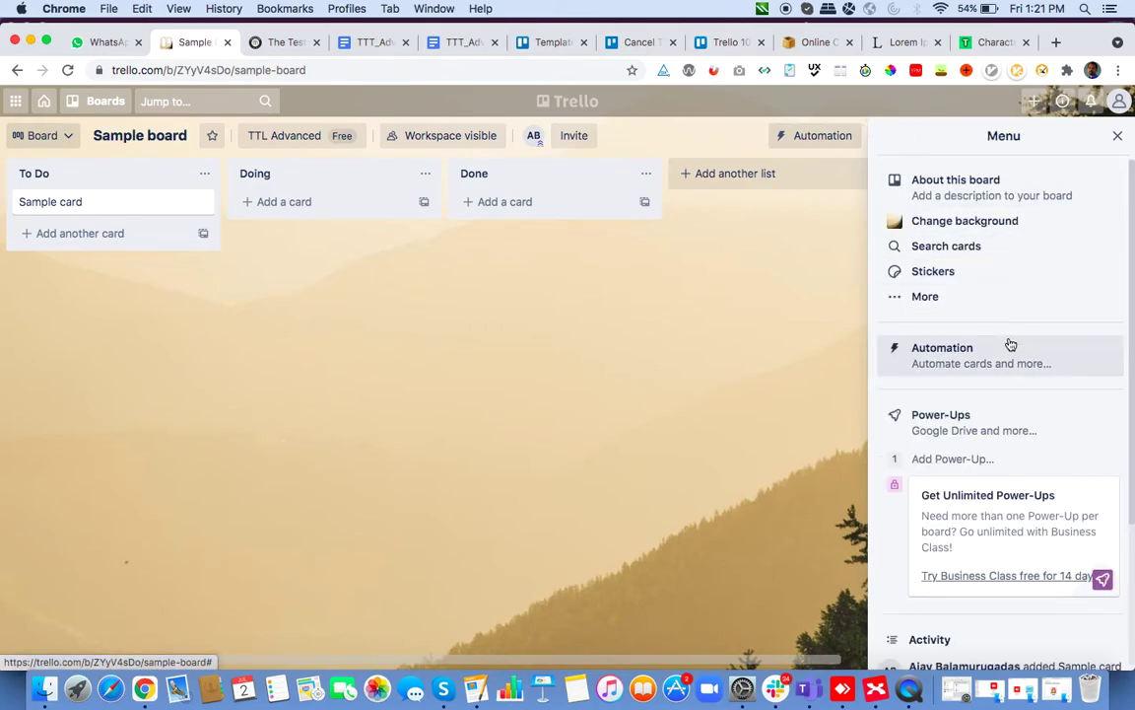
scroll(1010, 344, down, 3)
scroll(1010, 344, up, 3)
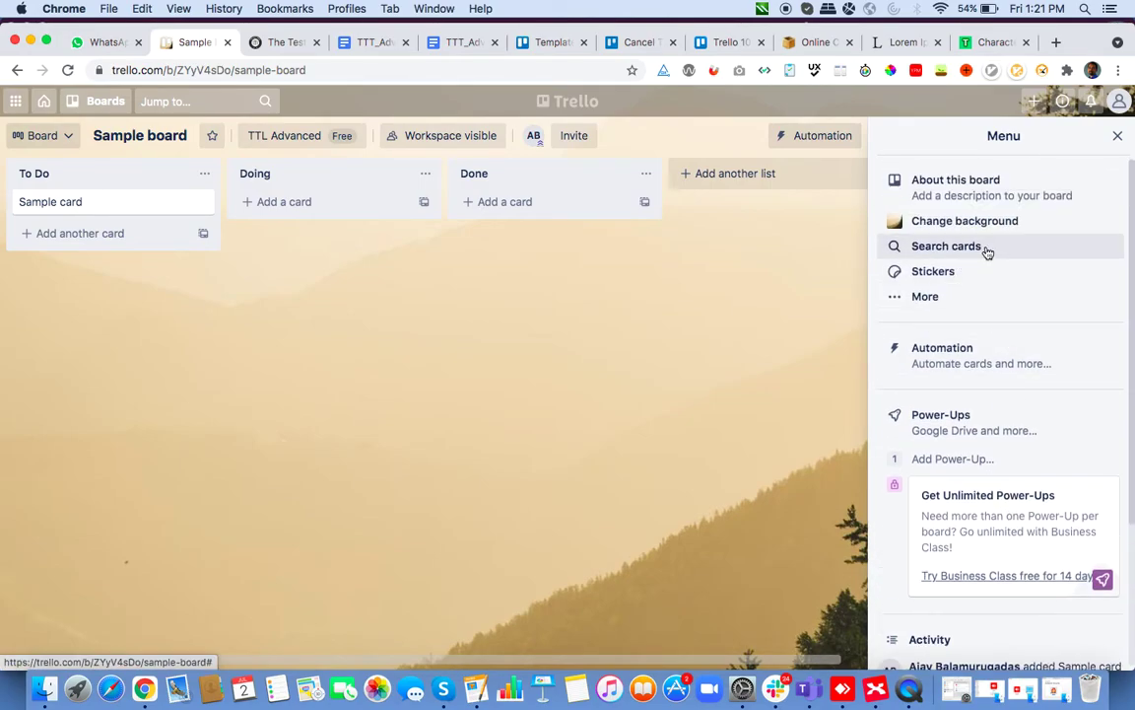
- Examine the Stickers, More and Settings sections of Sample board's menu, returning to the More section
click(924, 273)
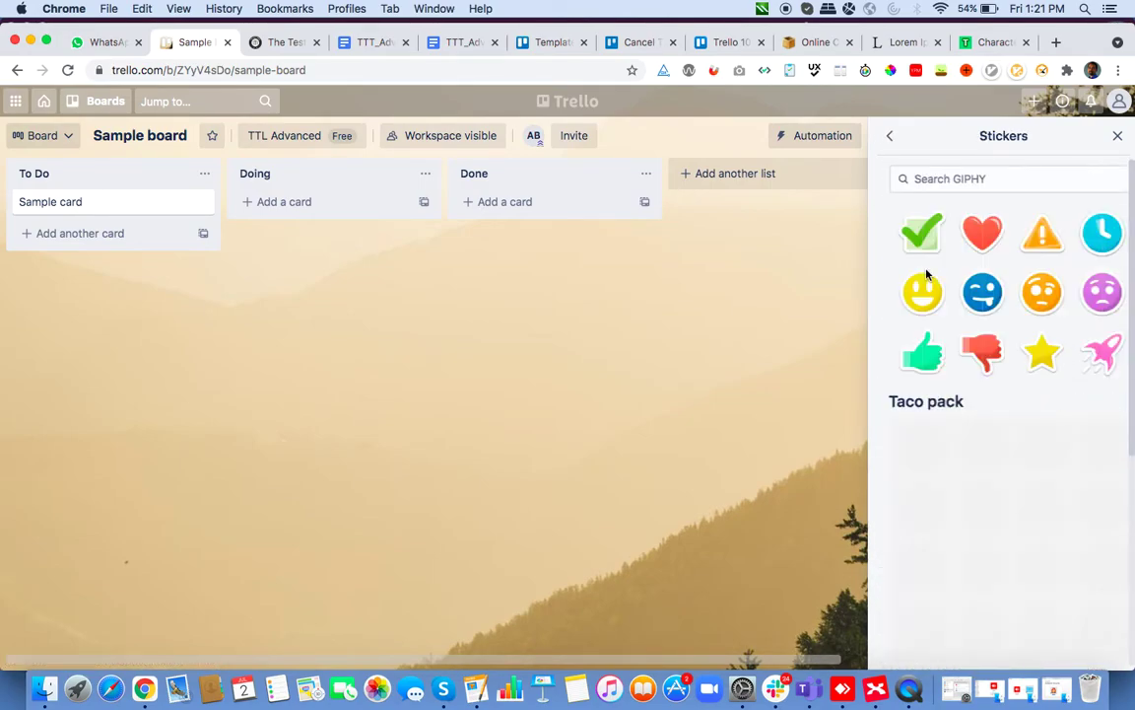
click(890, 136)
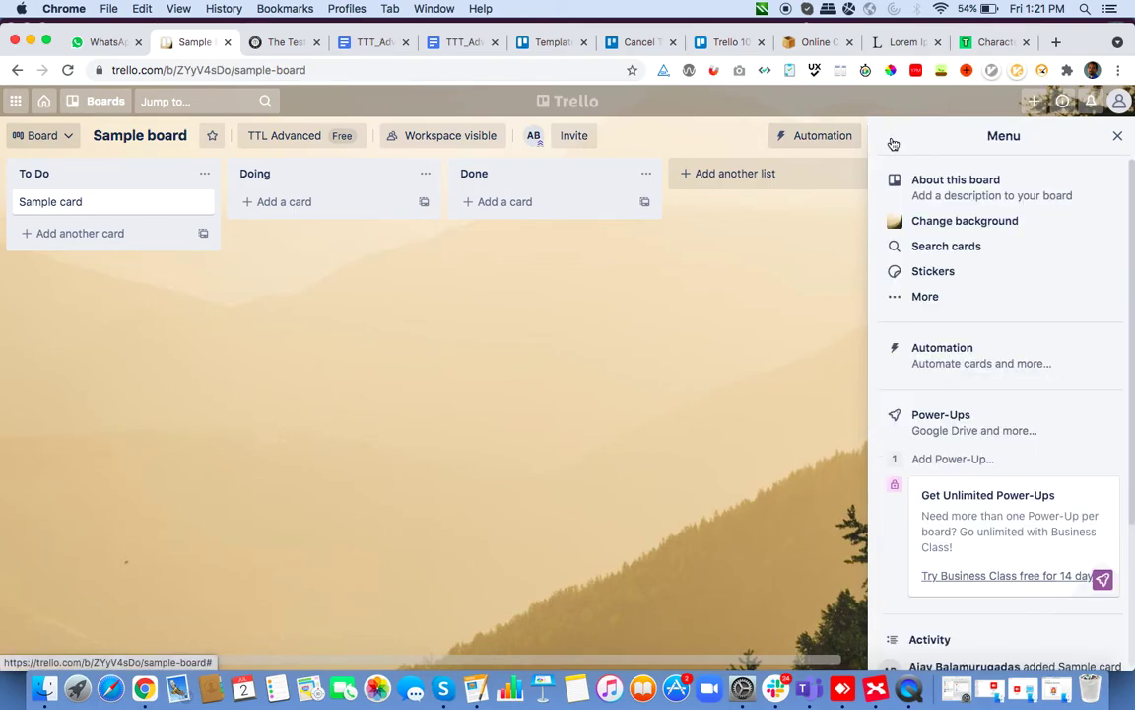
click(921, 295)
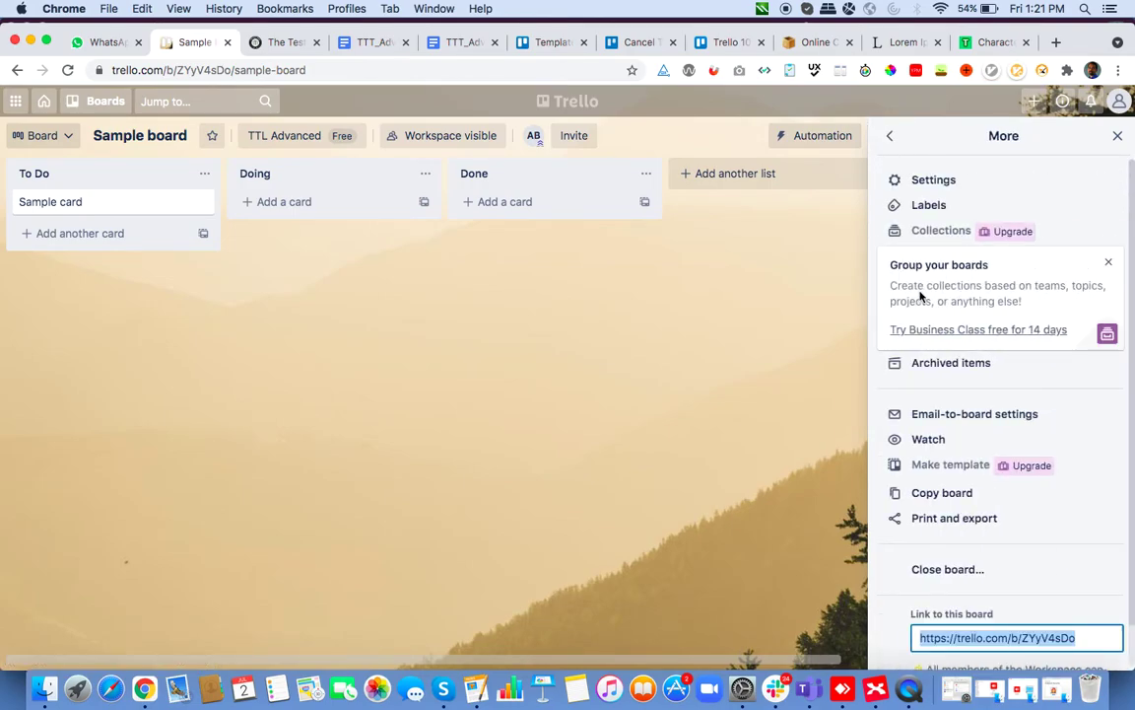
click(937, 180)
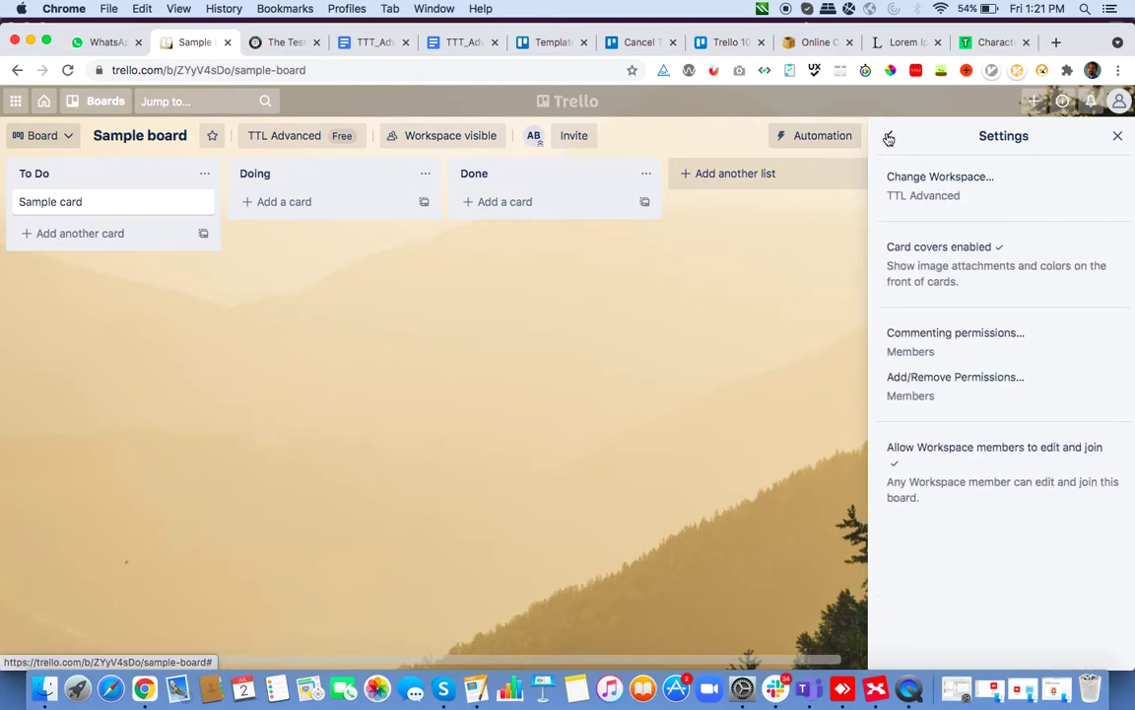
click(890, 136)
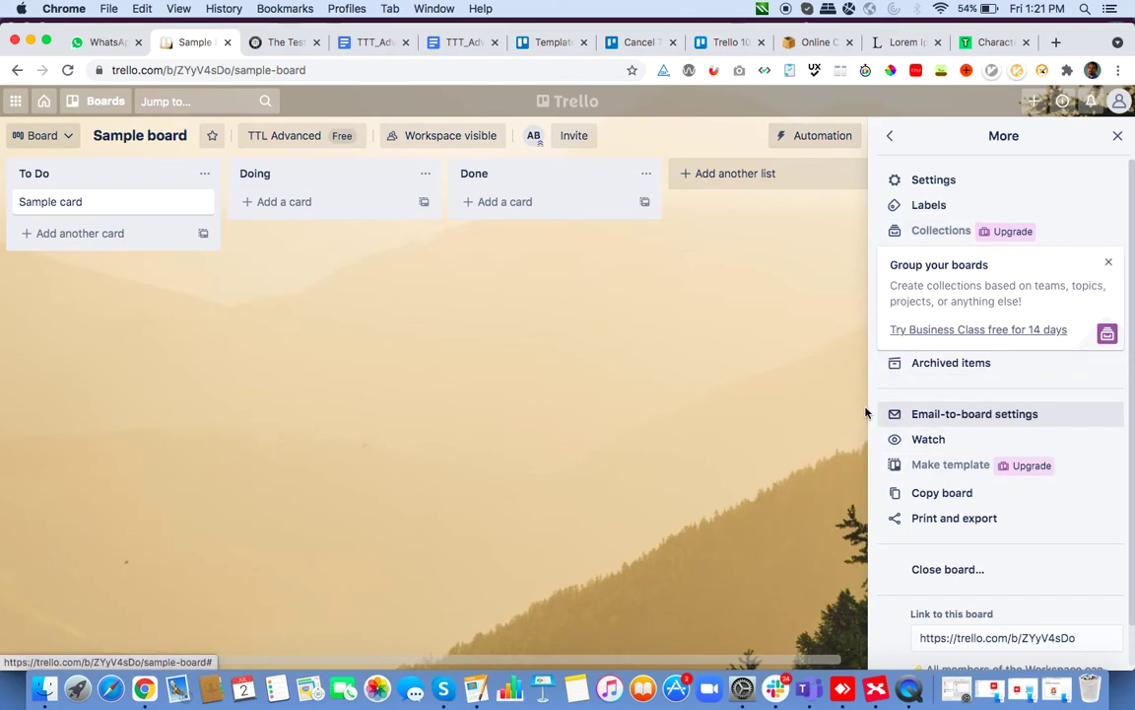
- Switch to XMind and add a "Basic to Upgraded version" topic after Collaboration under Ideas, with an "and vice versa" subtopic
key(super+Tab)
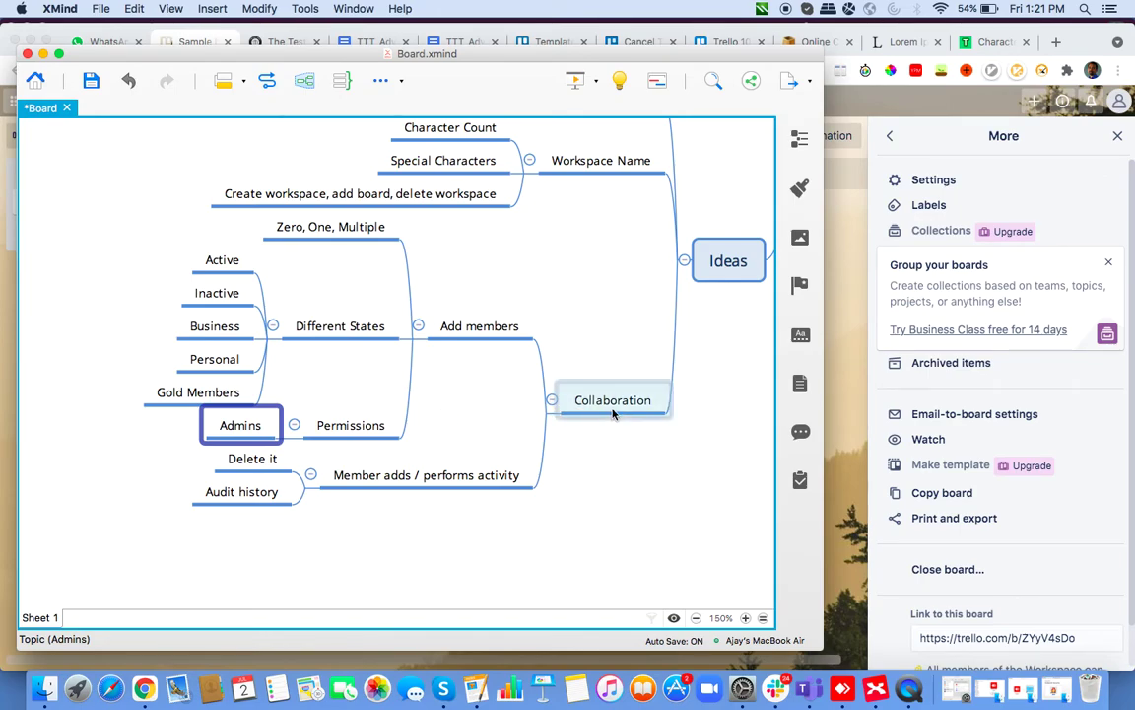
click(567, 400)
key(Return)
text(B)
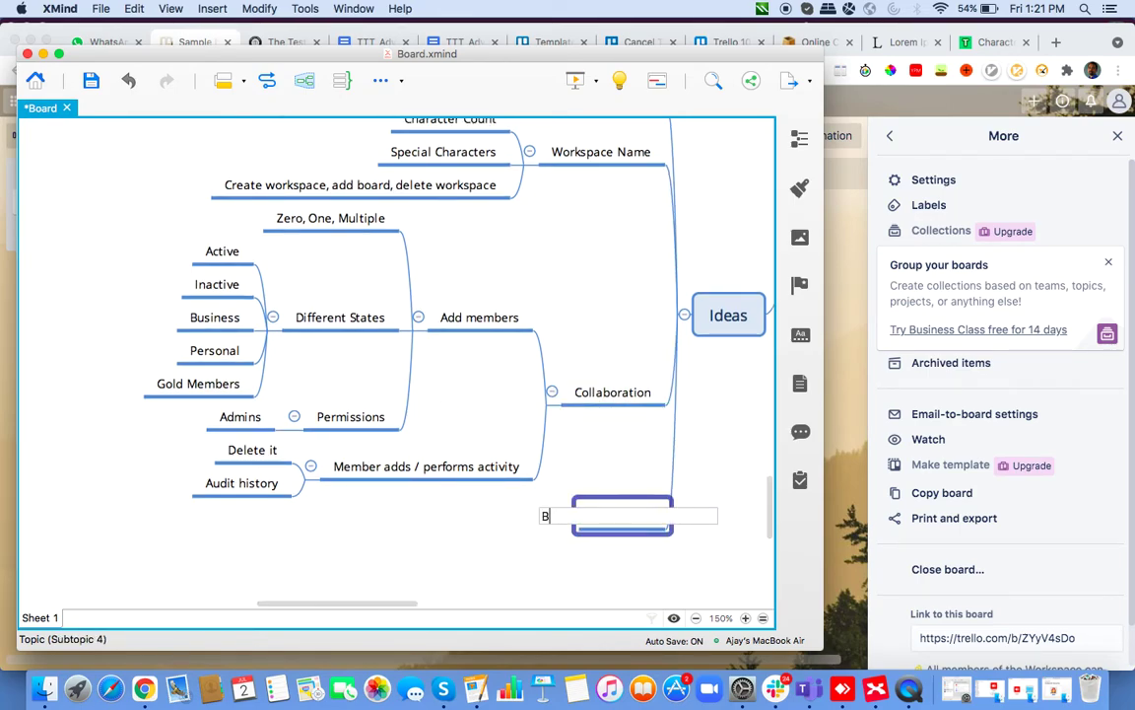
text(asic to Upgraded version)
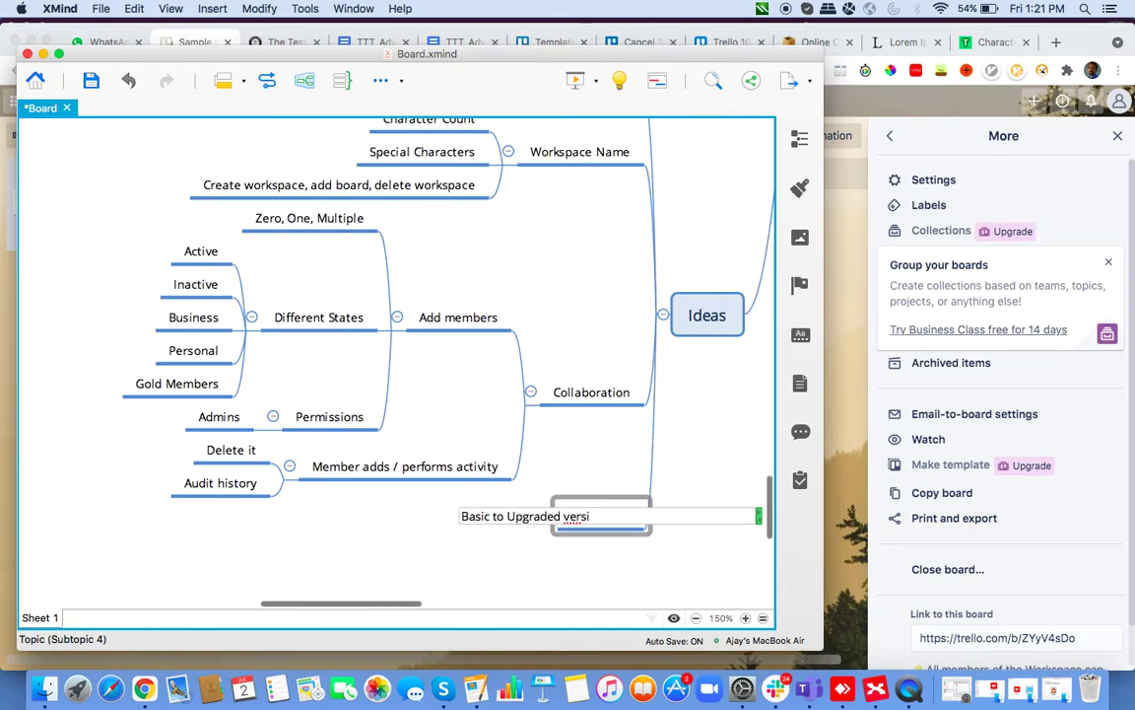
key(Return)
key(Tab)
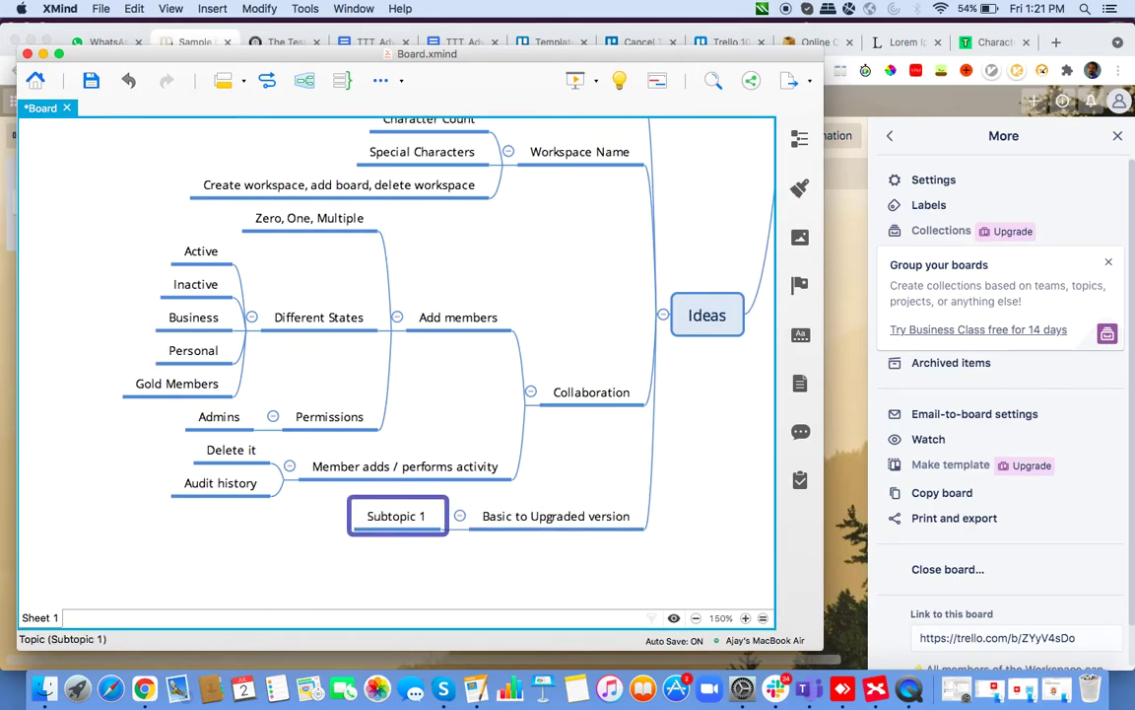
text(and vice versa)
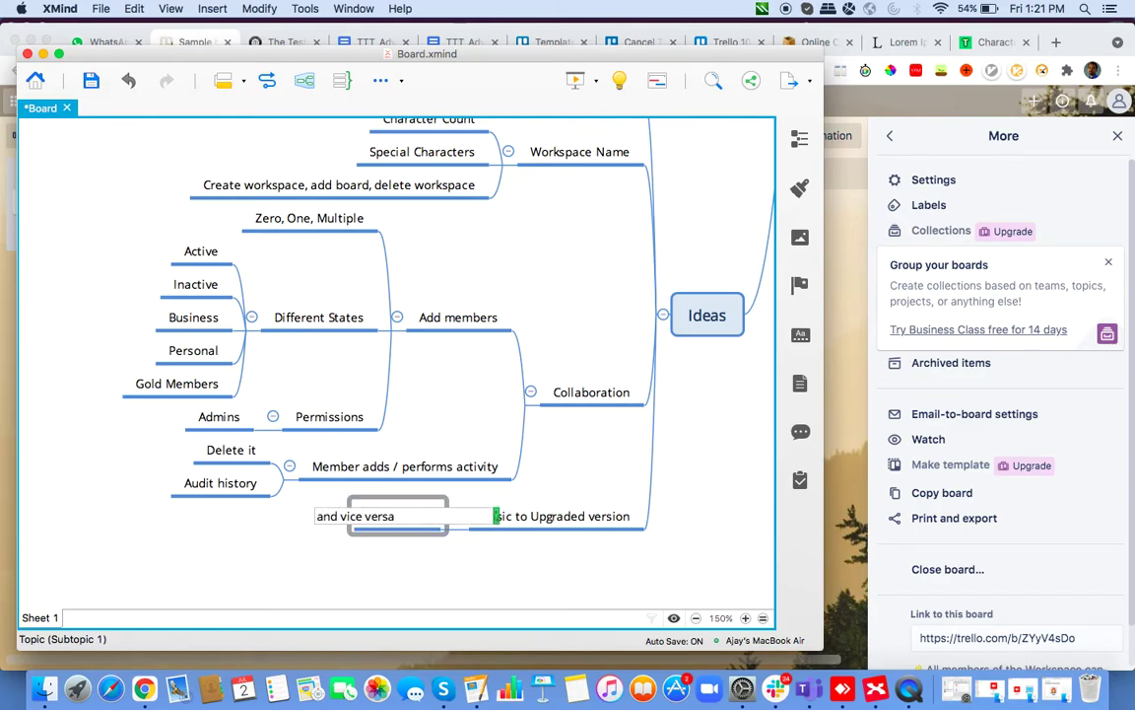
key(Return)
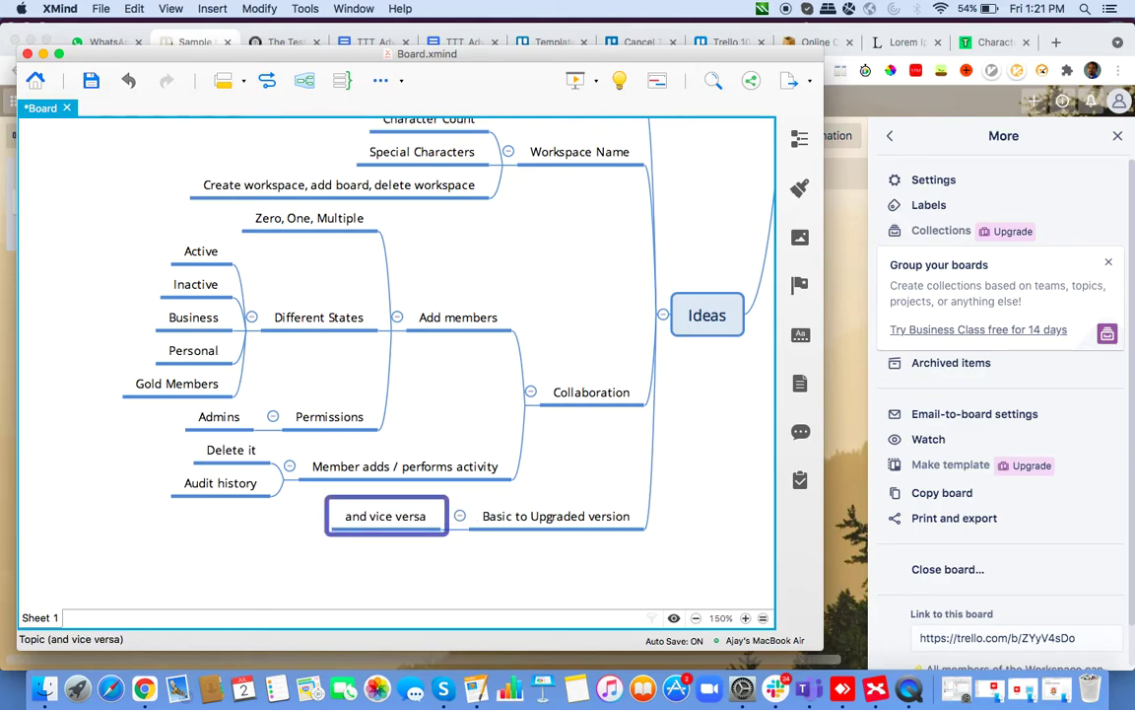
- Add "Settings" and "Close board" topics under Ideas, following "Basic to Upgraded version"
click(590, 517)
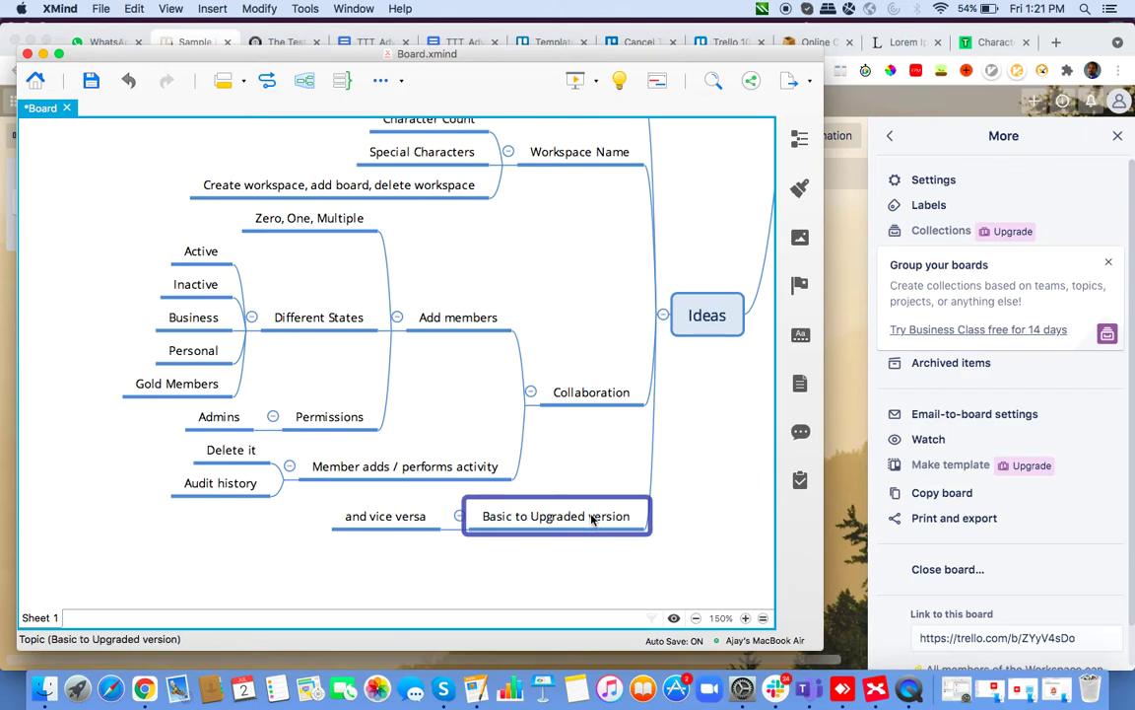
key(Return)
text(Setti)
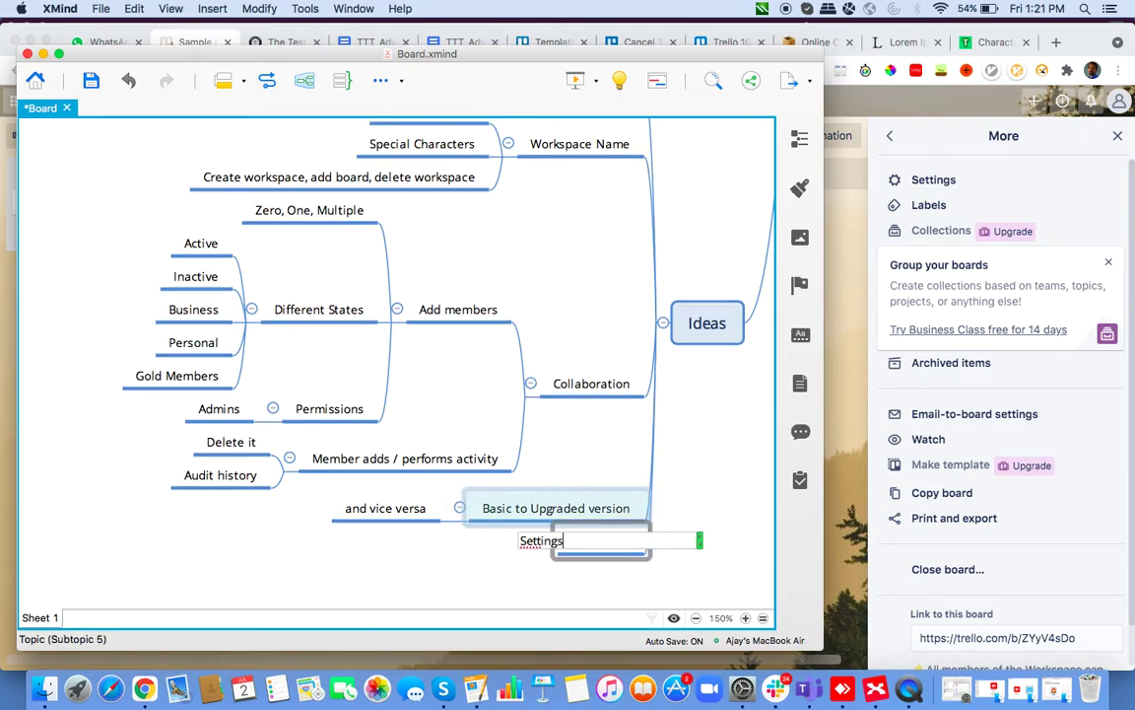
text(ngs)
key(Return)
key(Return)
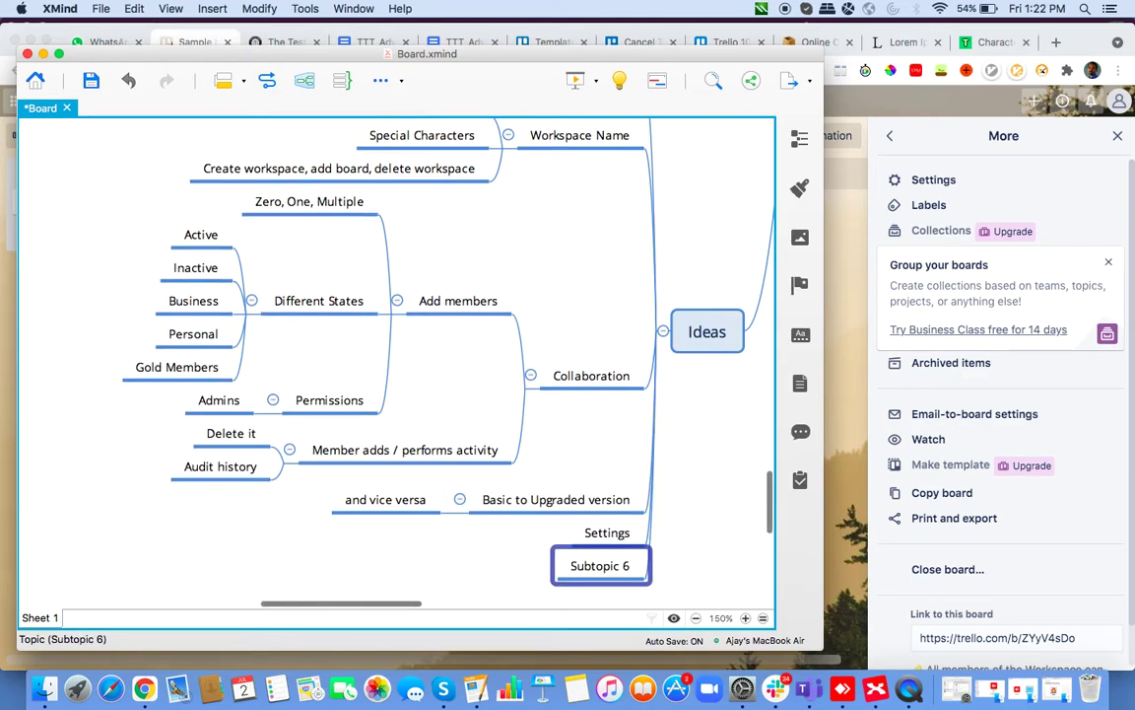
text(Close board)
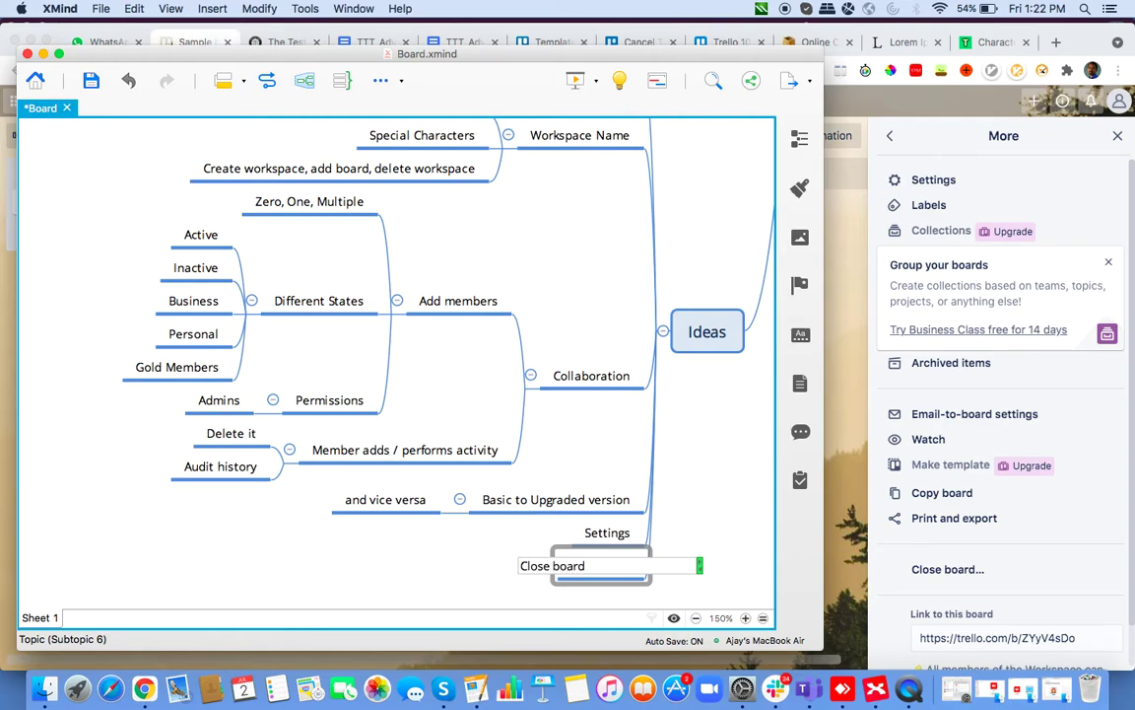
key(Return)
- Switch to Trello, look through the remaining More options of Sample board, and review the main menu's Activity section
scroll(992, 472, down, 1)
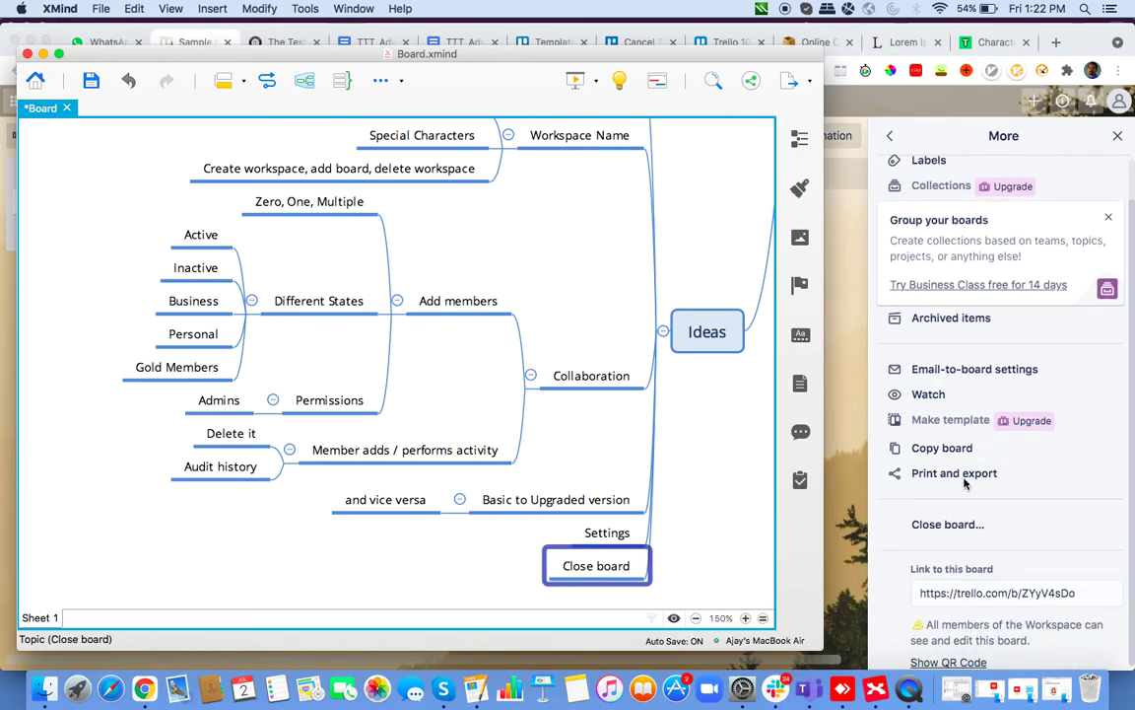
click(899, 138)
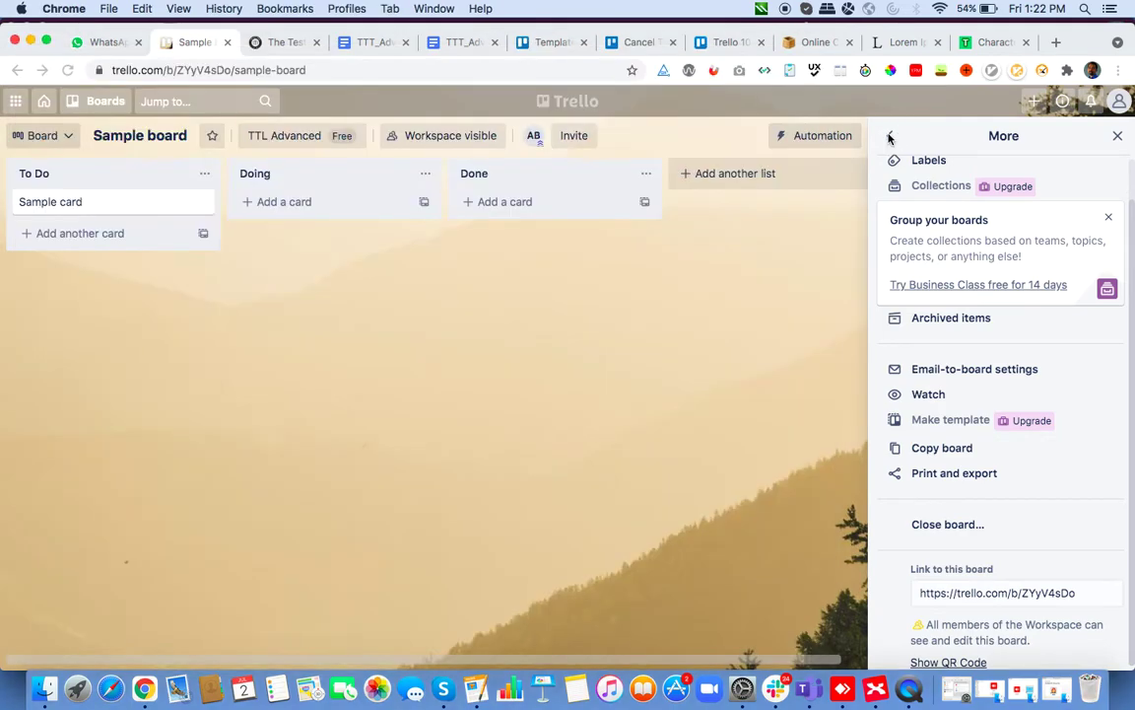
click(892, 138)
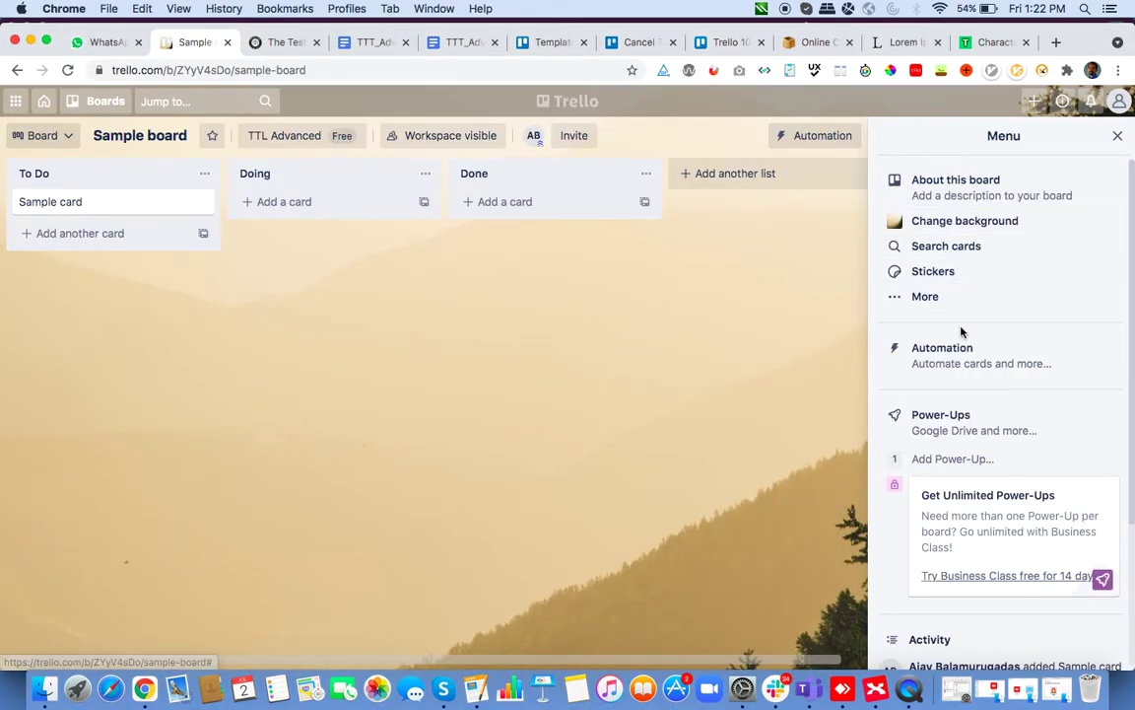
scroll(983, 505, down, 3)
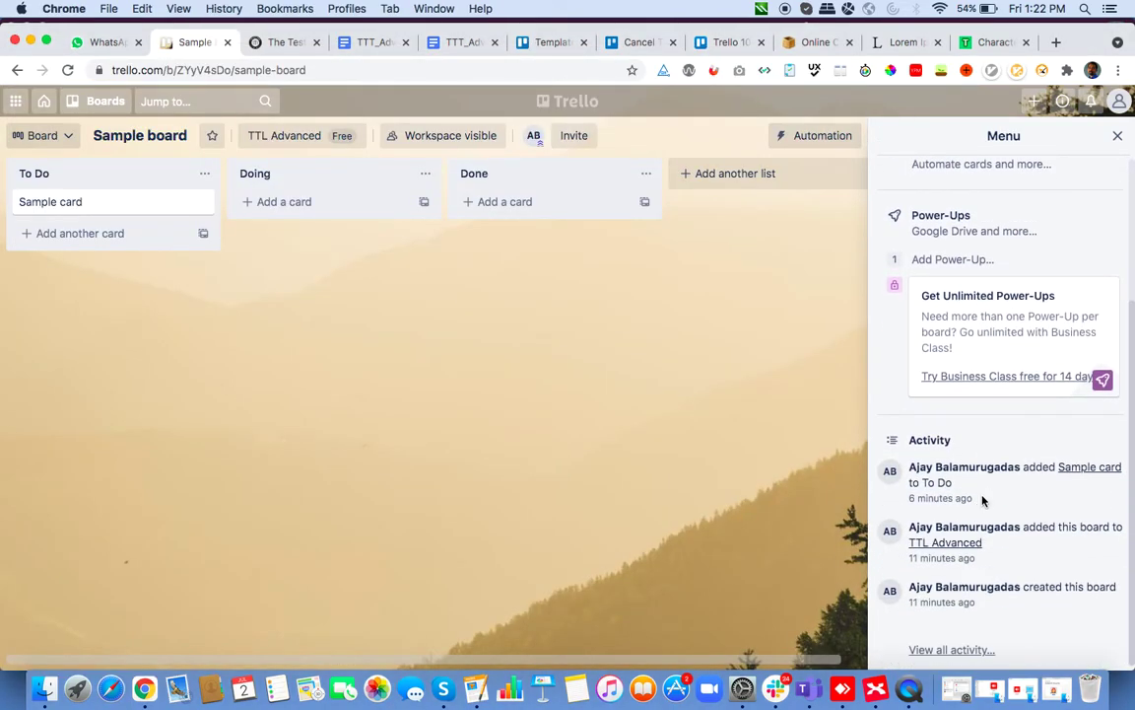
- Switch to XMind, expand its window to full screen, and delete the unused Main Topic 8 and Main Topic 7
key(super+Tab)
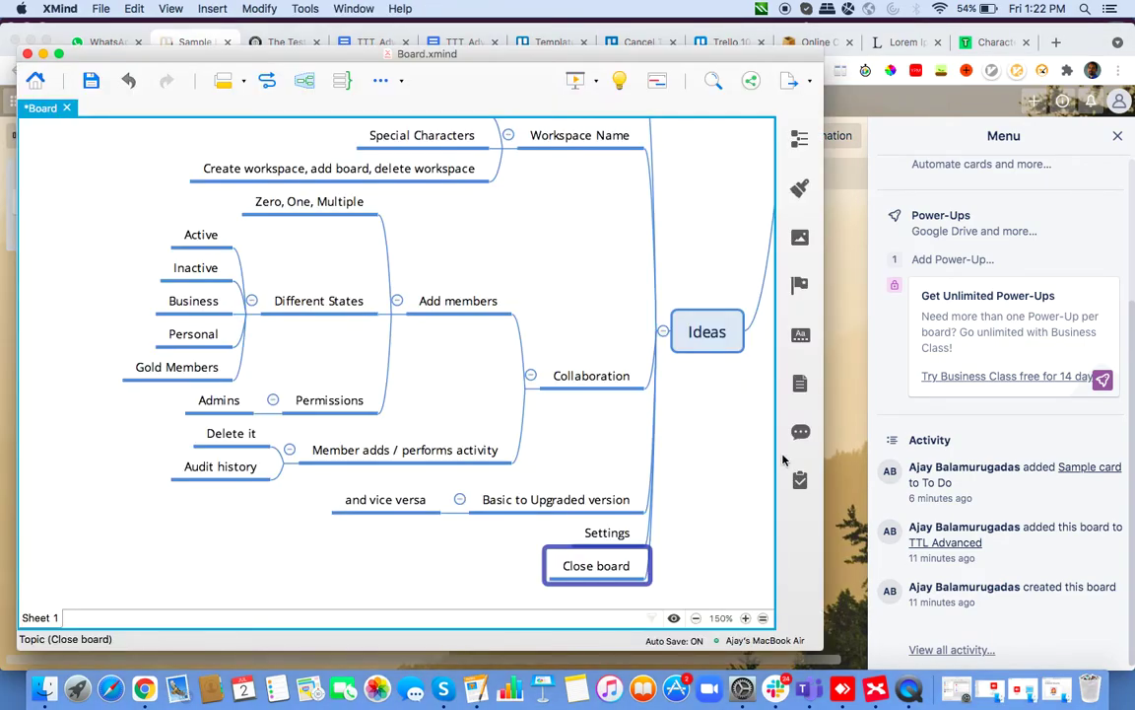
click(57, 54)
scroll(641, 263, up, 10)
scroll(641, 263, right, 5)
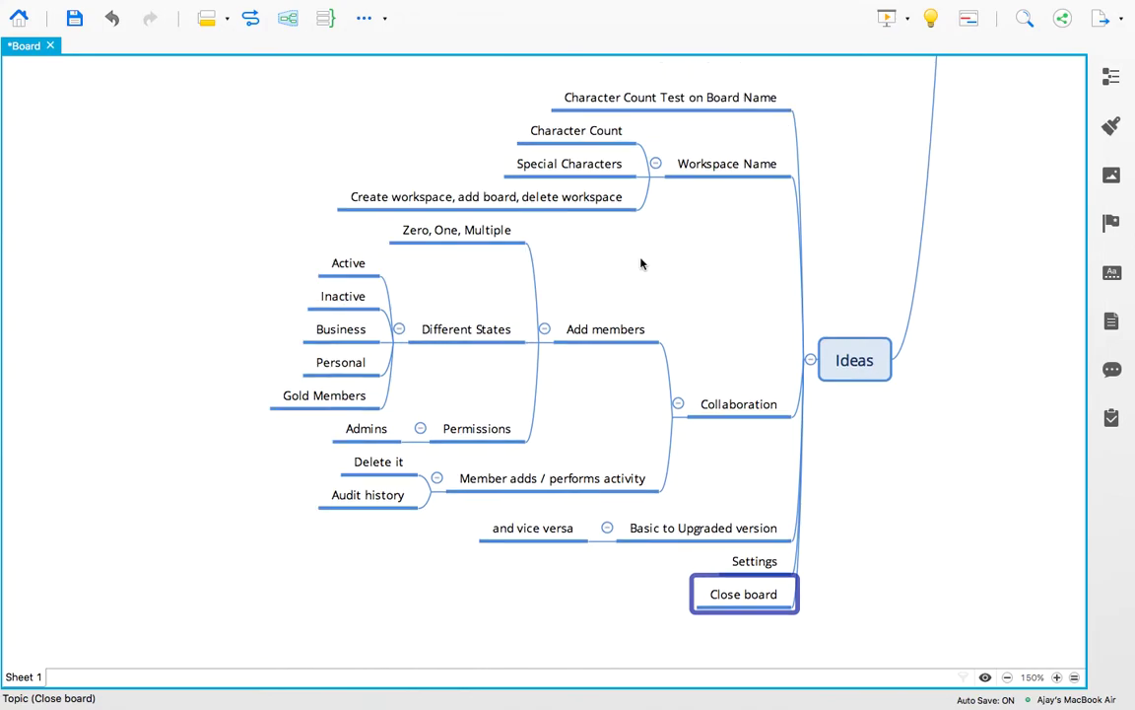
scroll(641, 263, up, 15)
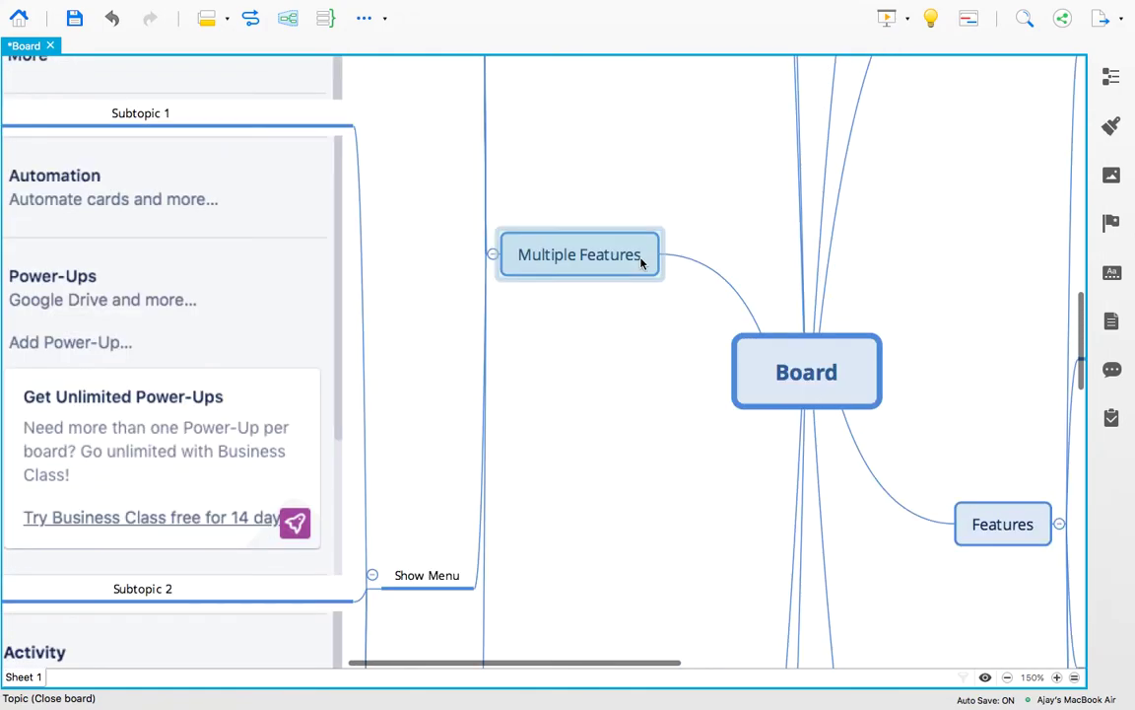
click(734, 450)
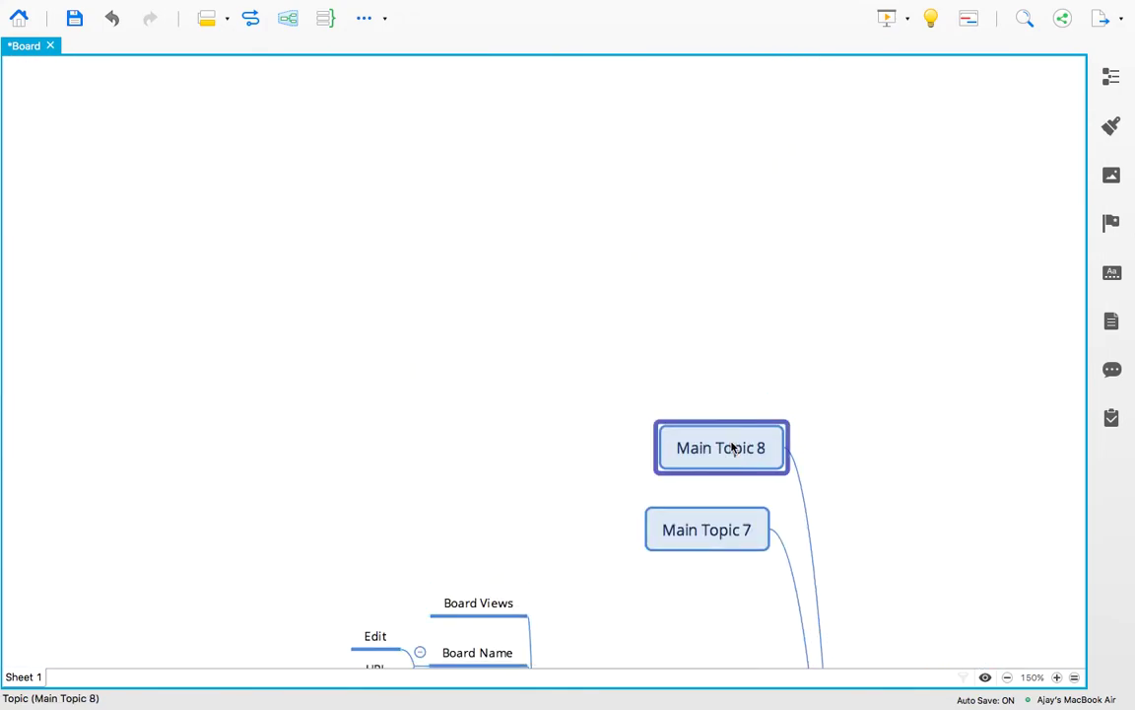
key(Down)
key(Down)
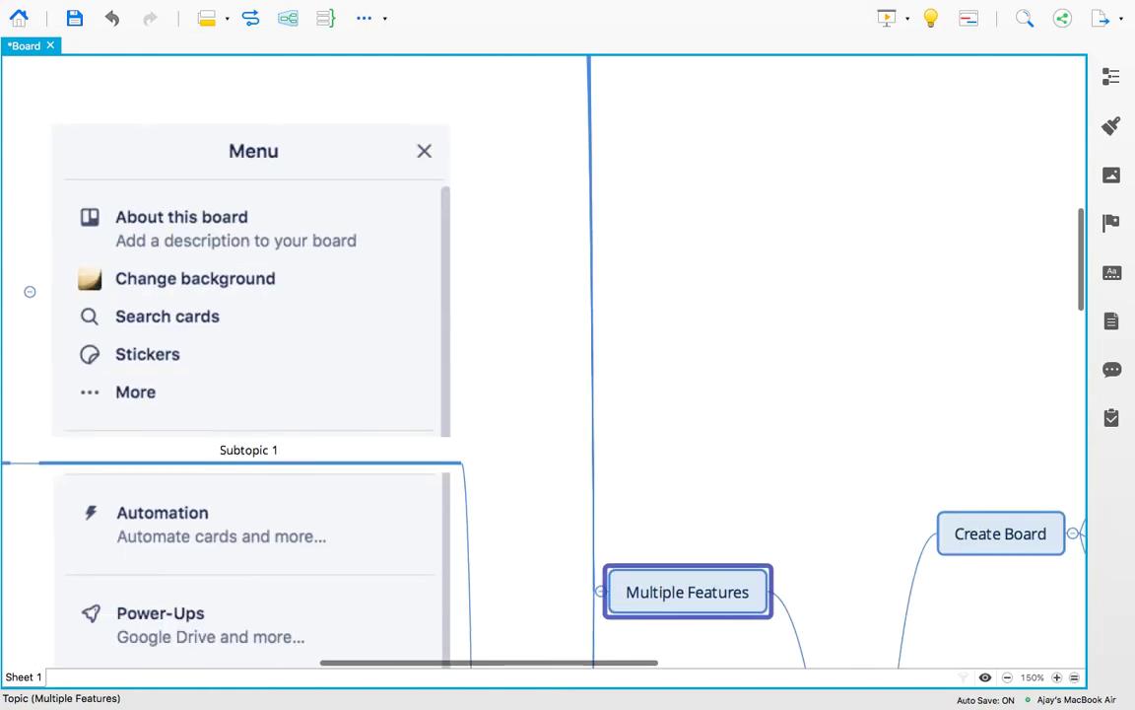
- Select all topics in the mind map and format their text as bold at size 36
key(super+a)
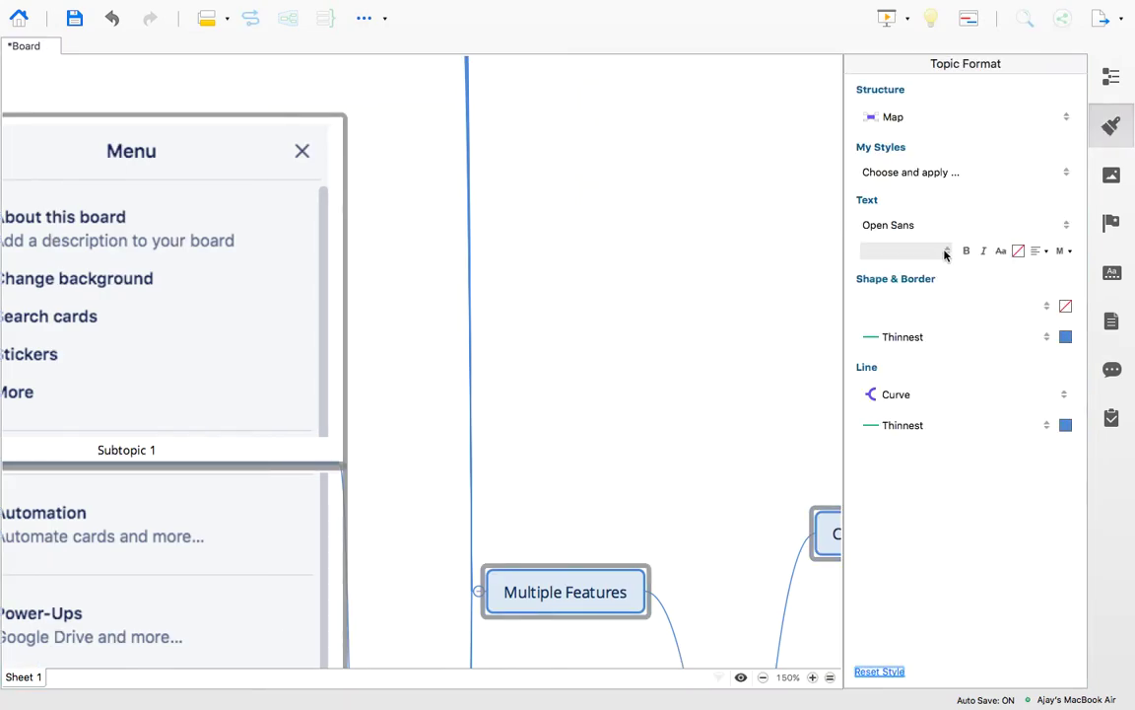
click(947, 251)
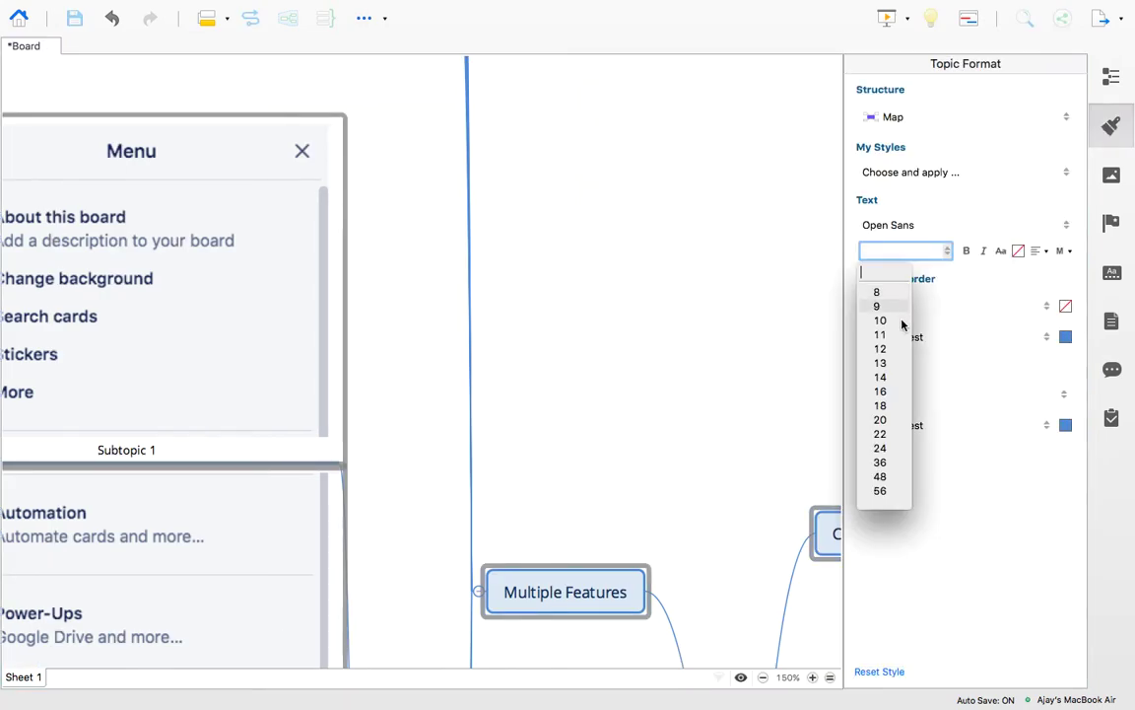
click(967, 253)
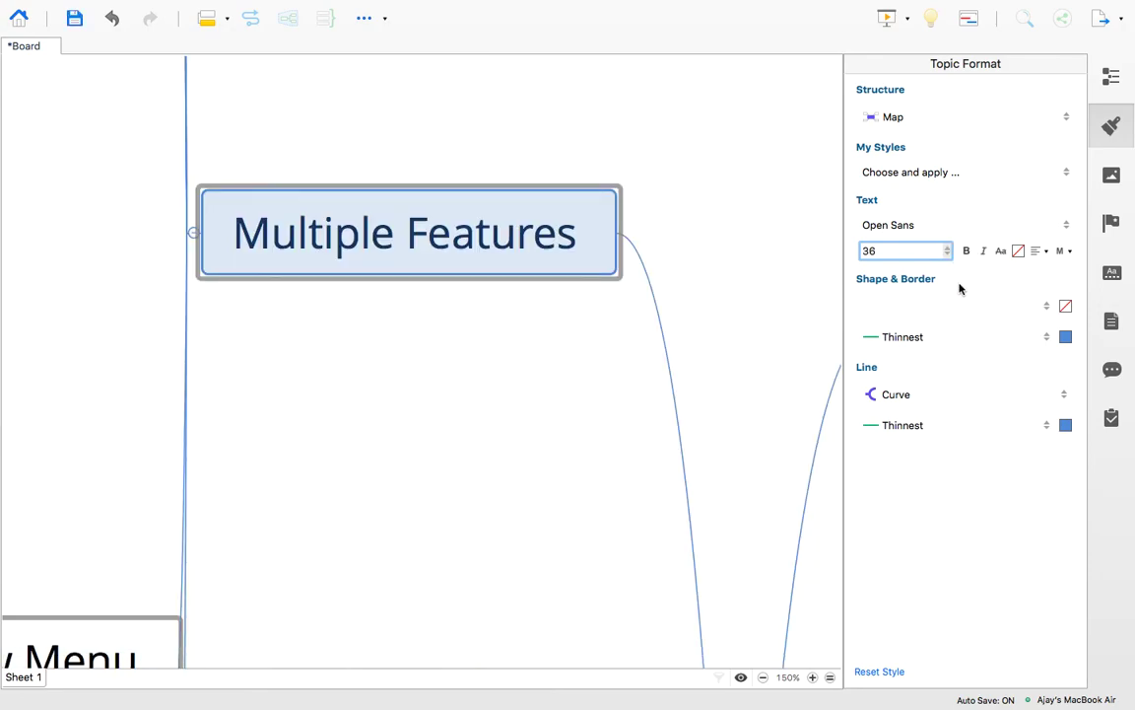
key(super+b)
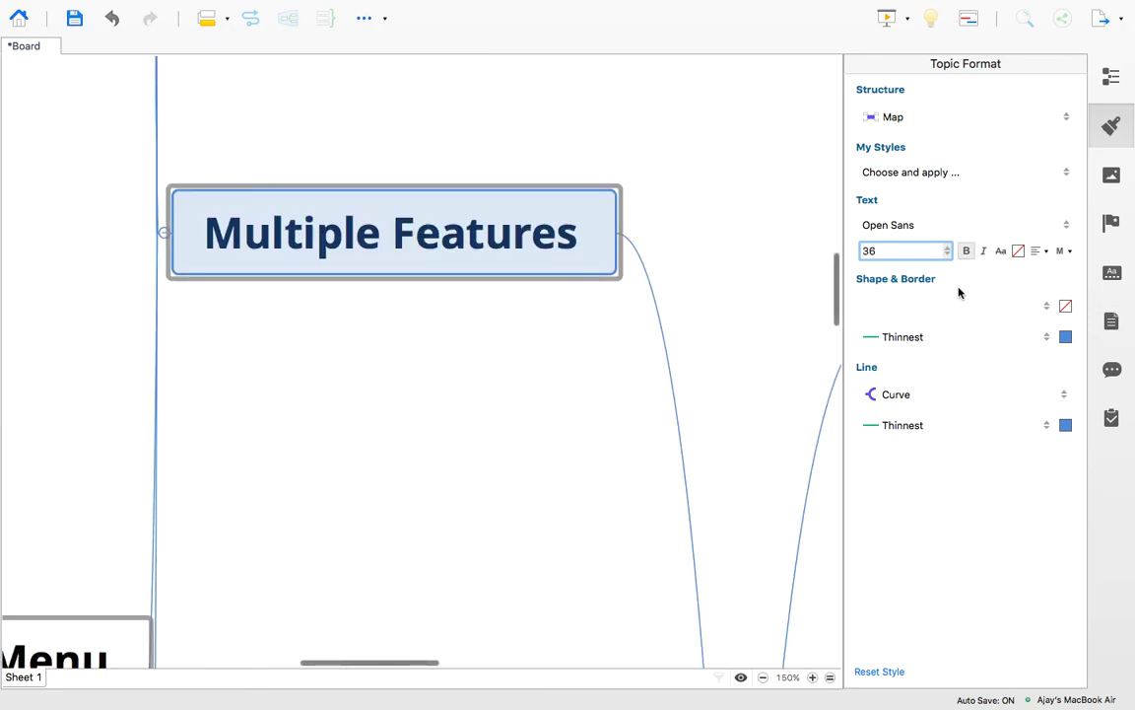
- Enable Tapered Lines, Gradient Color and Multi Branch Color for the sheet, and save the mind map
click(759, 287)
click(863, 311)
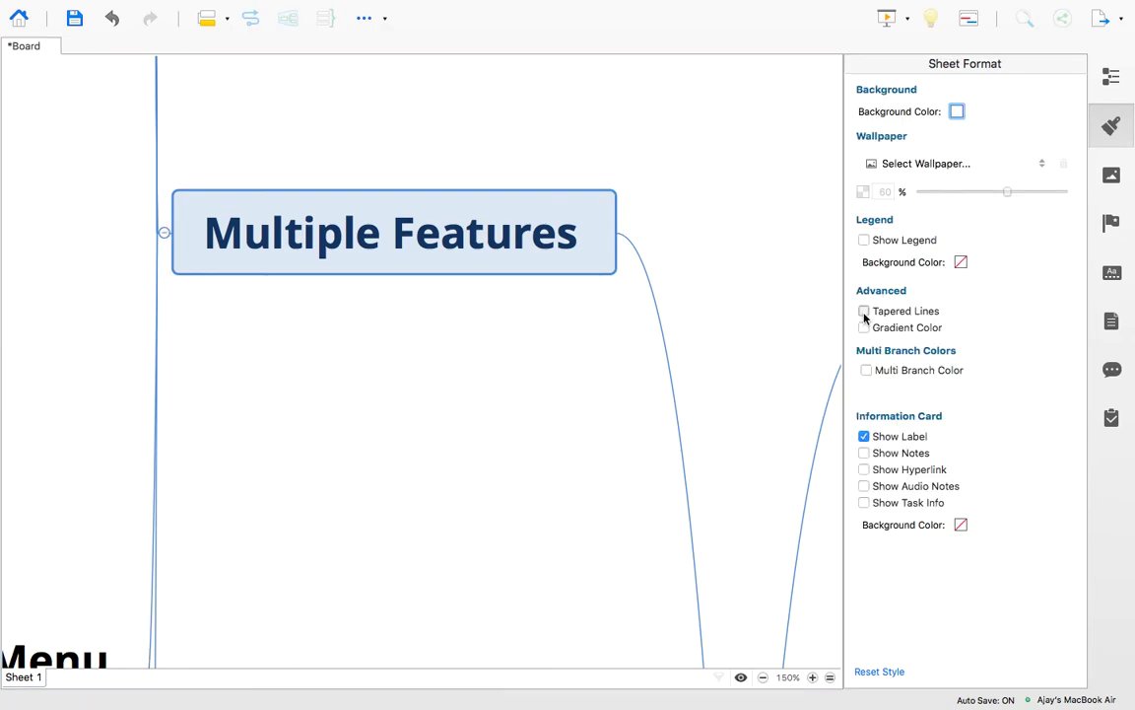
click(865, 329)
click(866, 371)
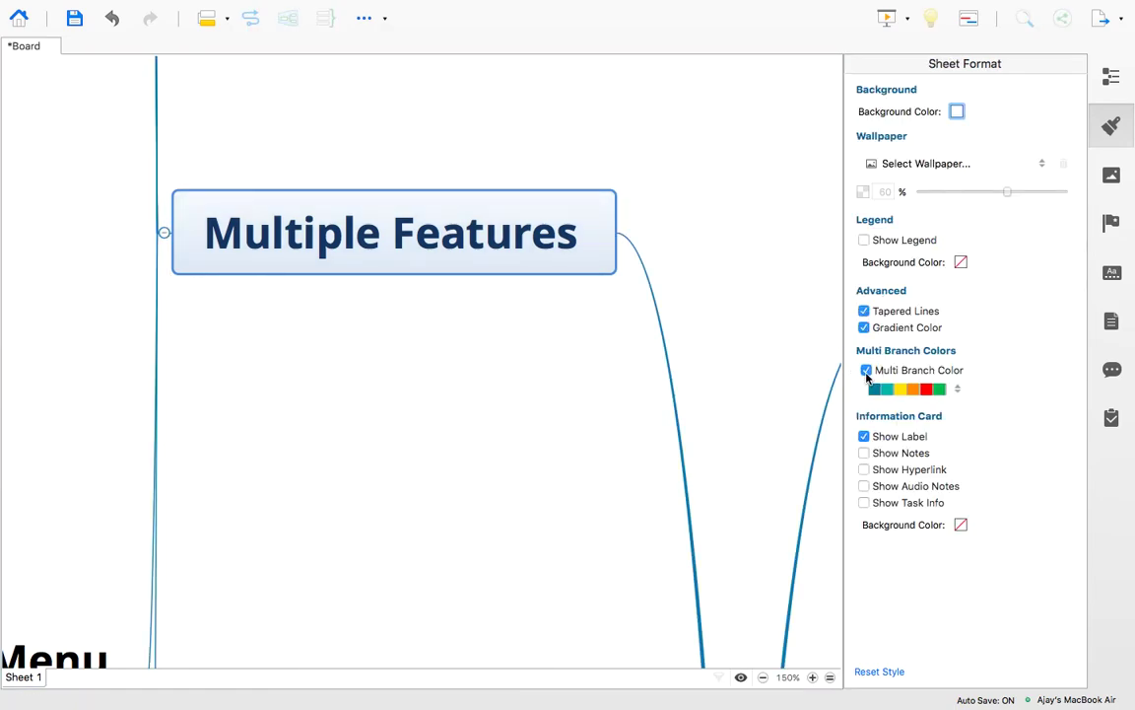
click(760, 328)
key(super+s)
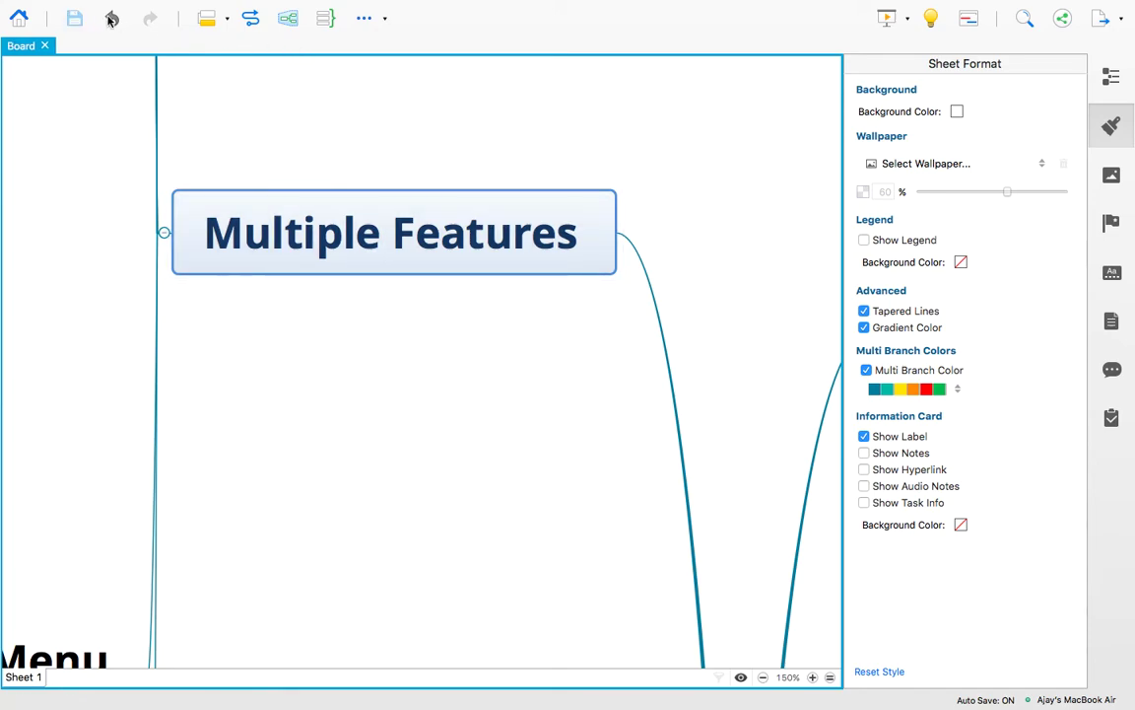
- Apply the pink sunburst wallpaper to the sheet at 46% opacity and save the mind map
click(943, 164)
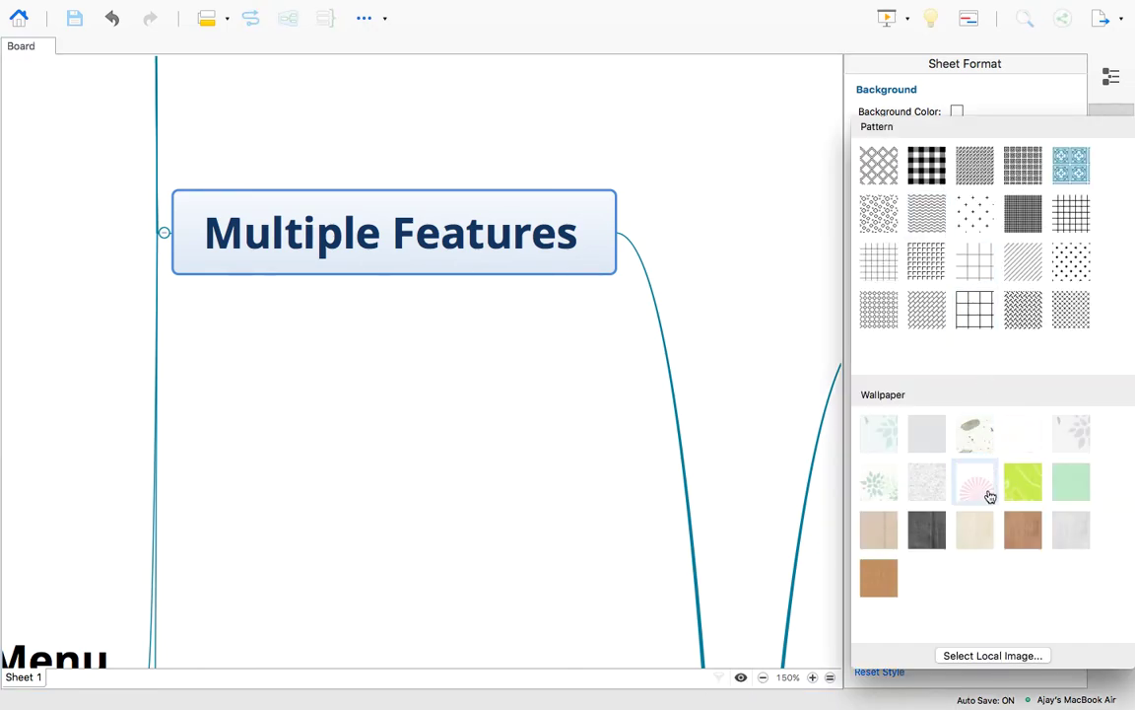
click(976, 483)
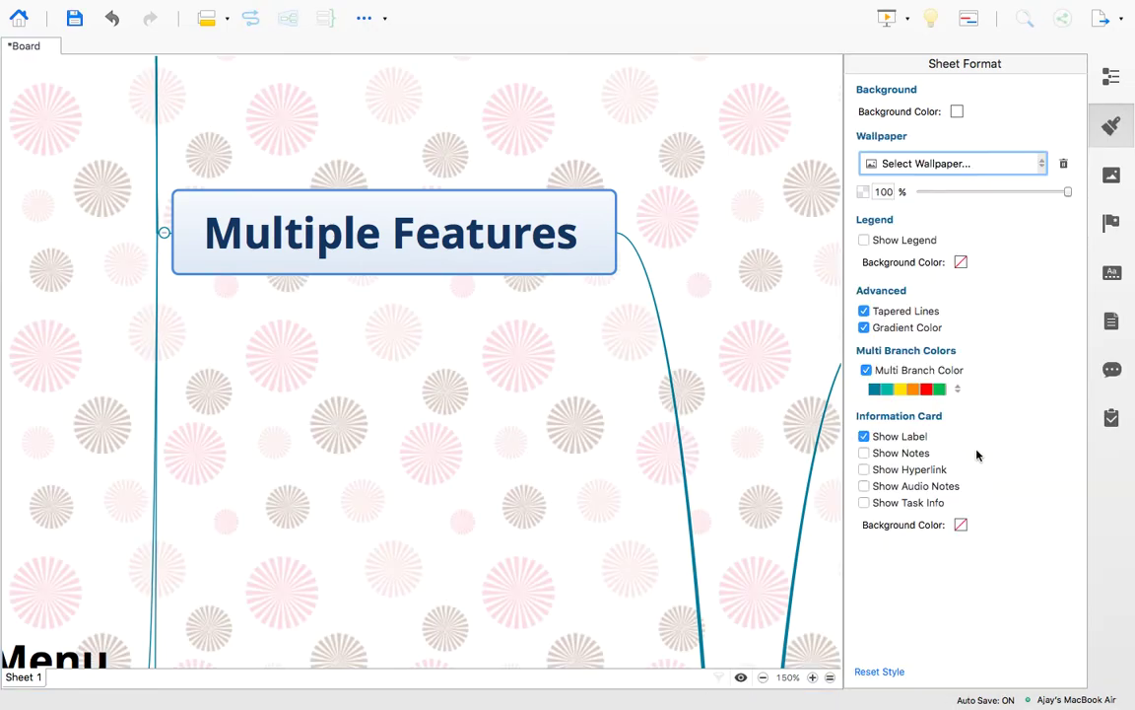
click(984, 192)
click(474, 170)
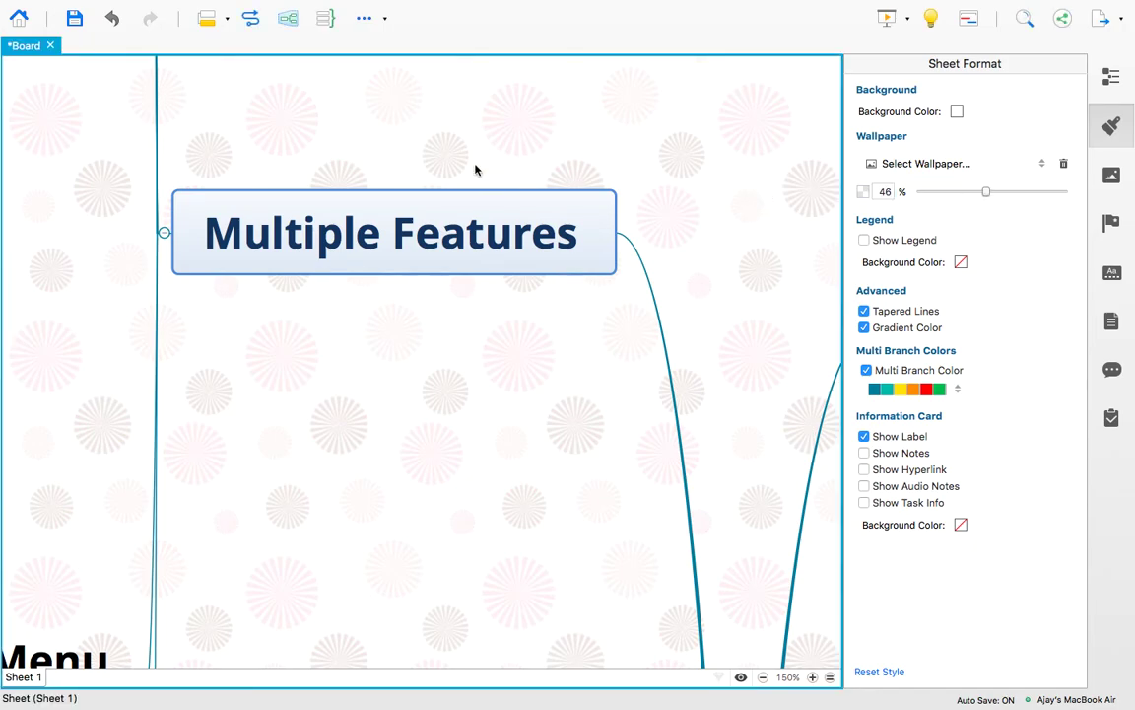
click(74, 17)
mouse_move(56, 9)
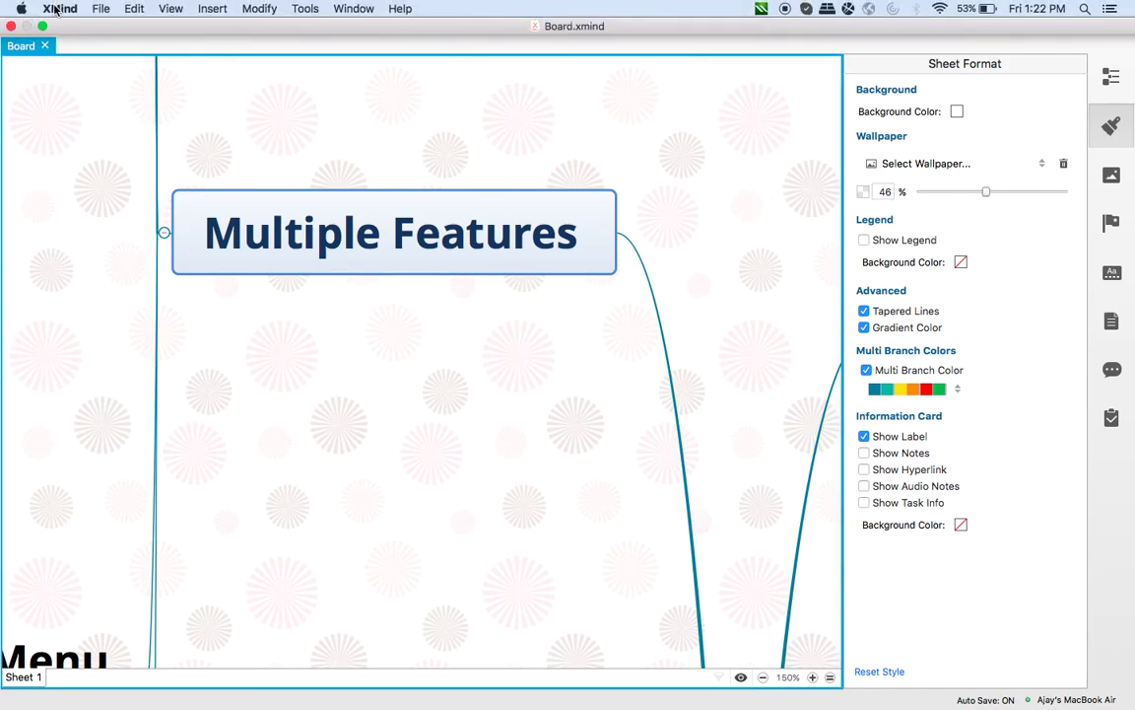